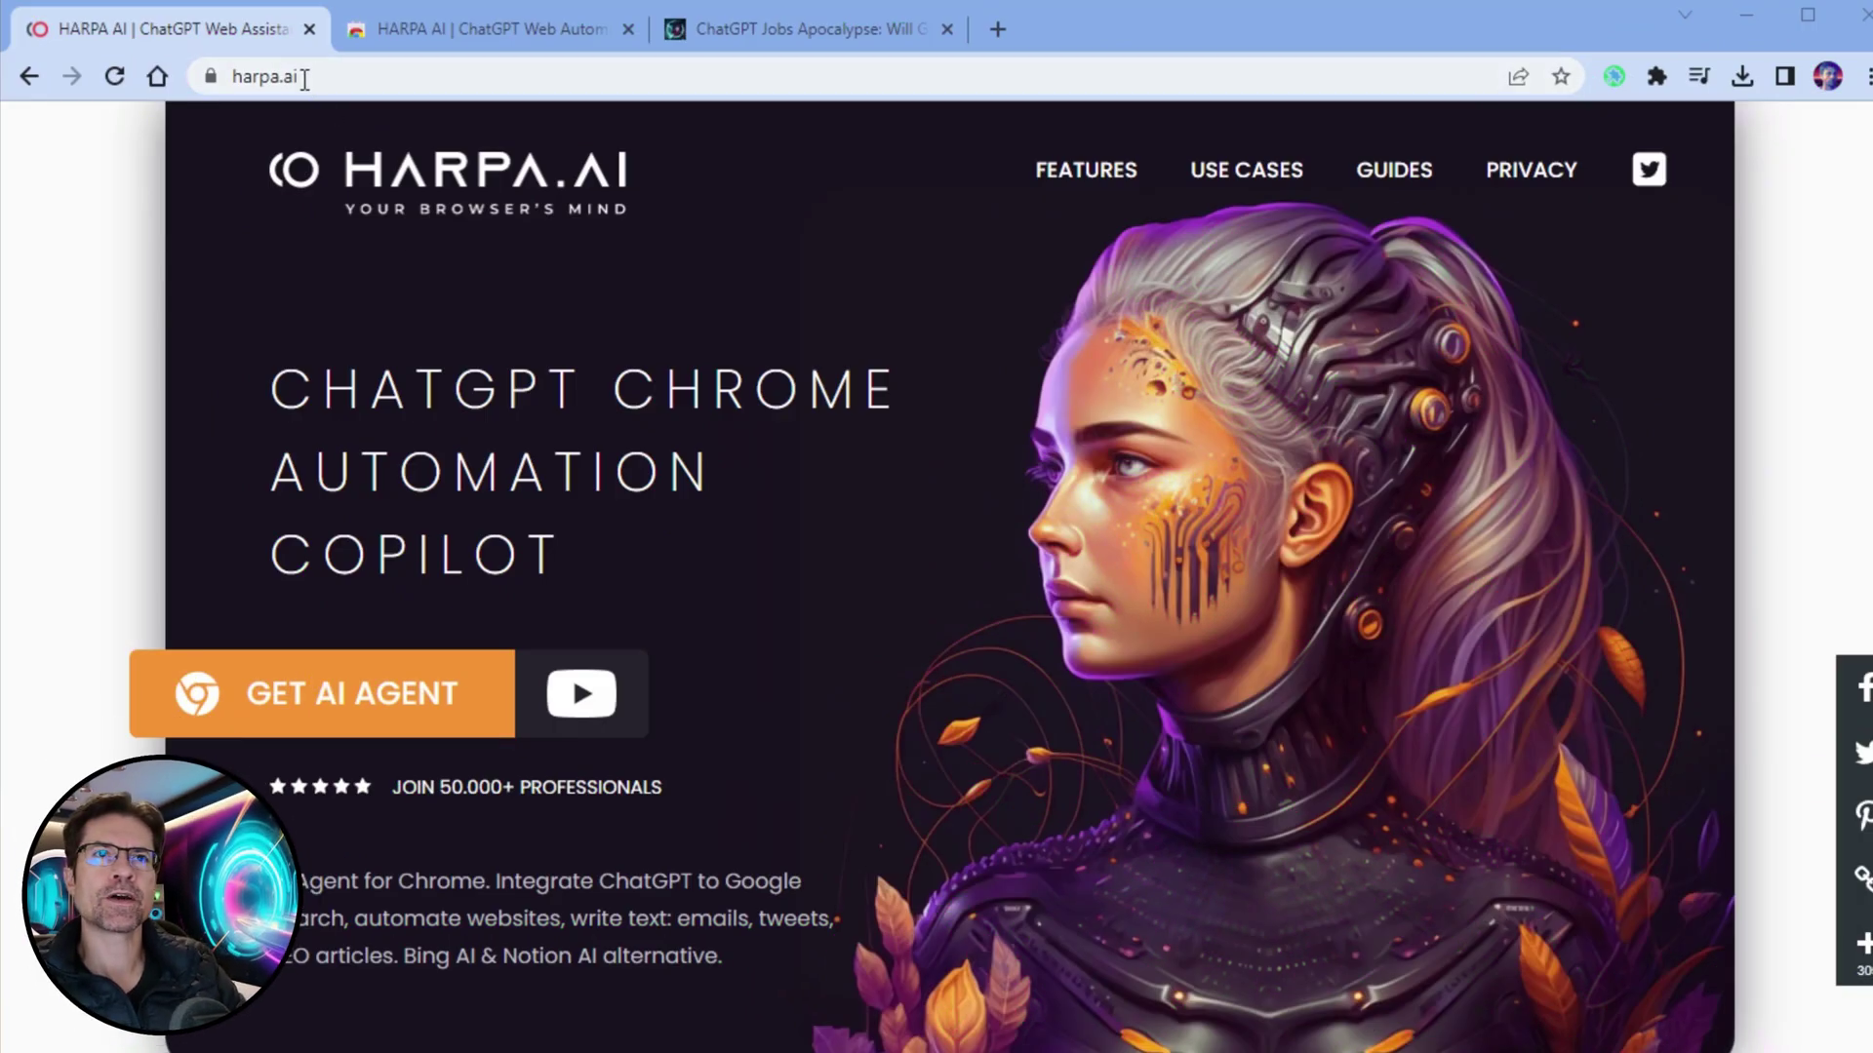
Install the HARPA AI extension from the Chrome Web Store via GET AI AGENT and Add to Chrome.
{"action": "left_click", "coordinate": [330, 695]}
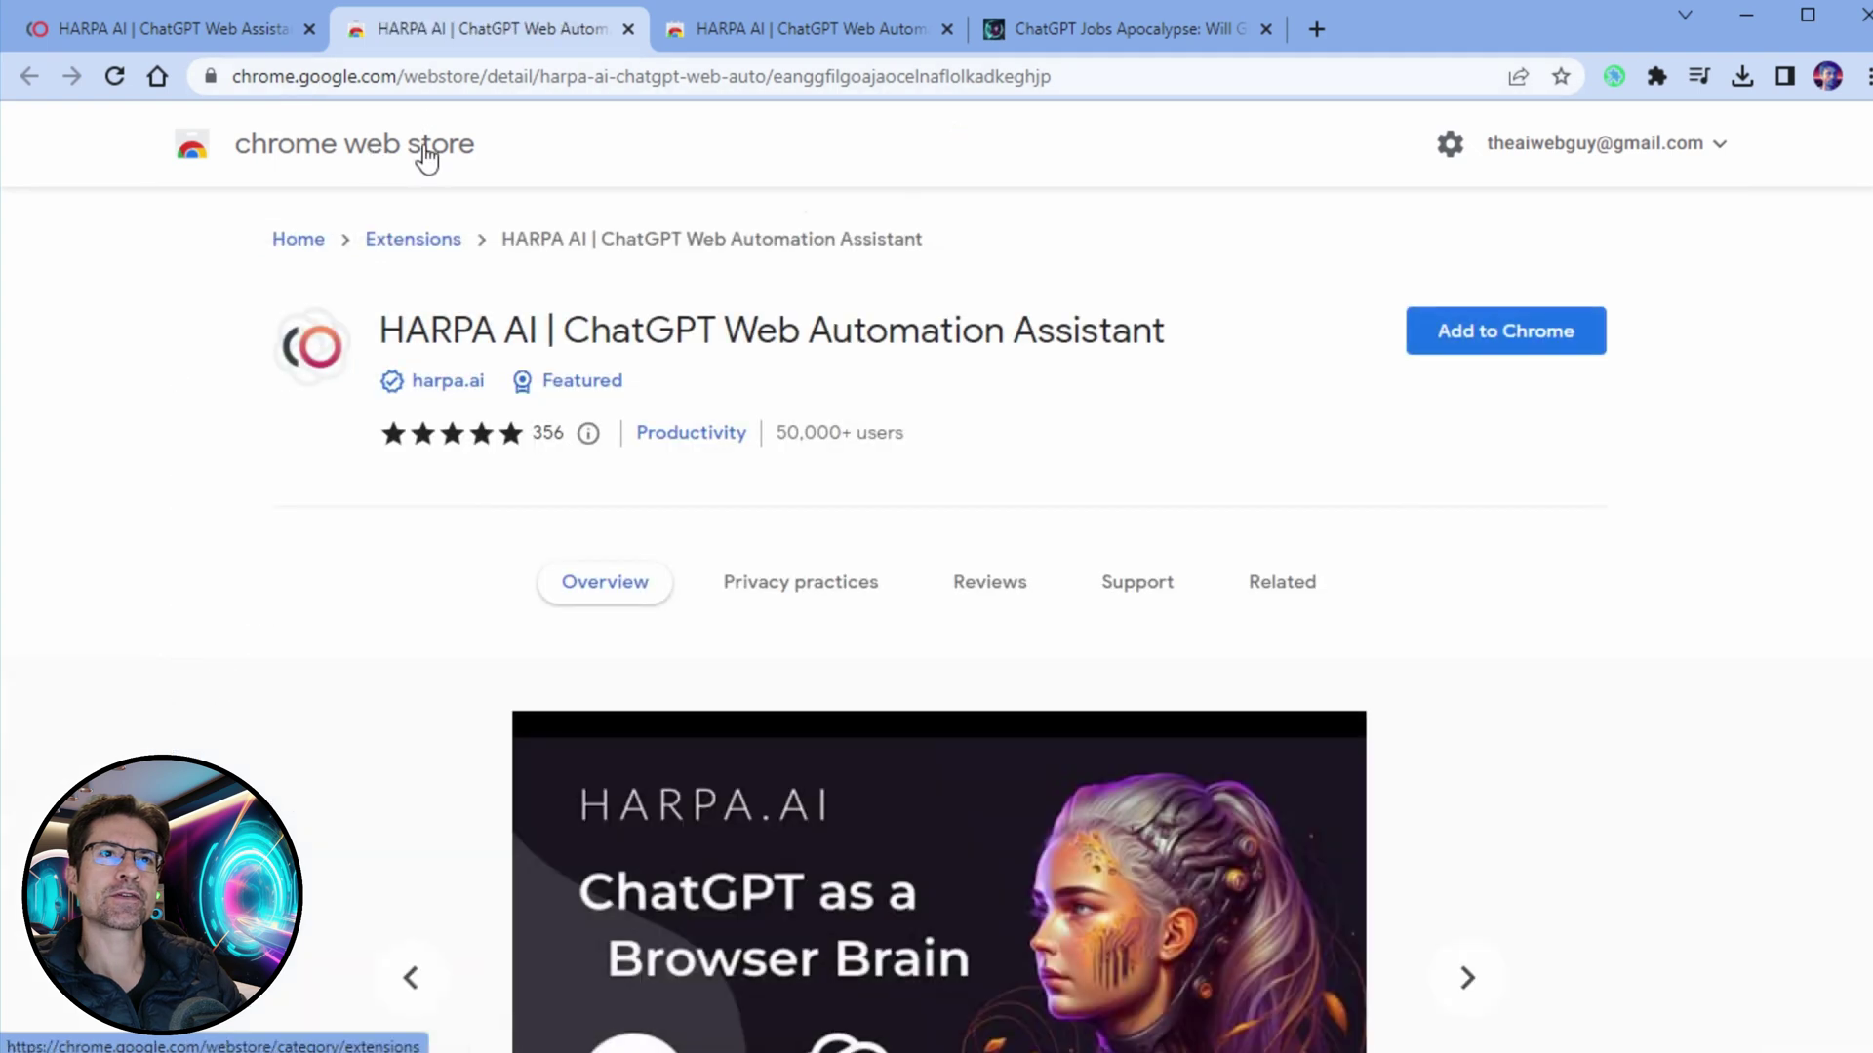
{"action": "left_click", "coordinate": [426, 156]}
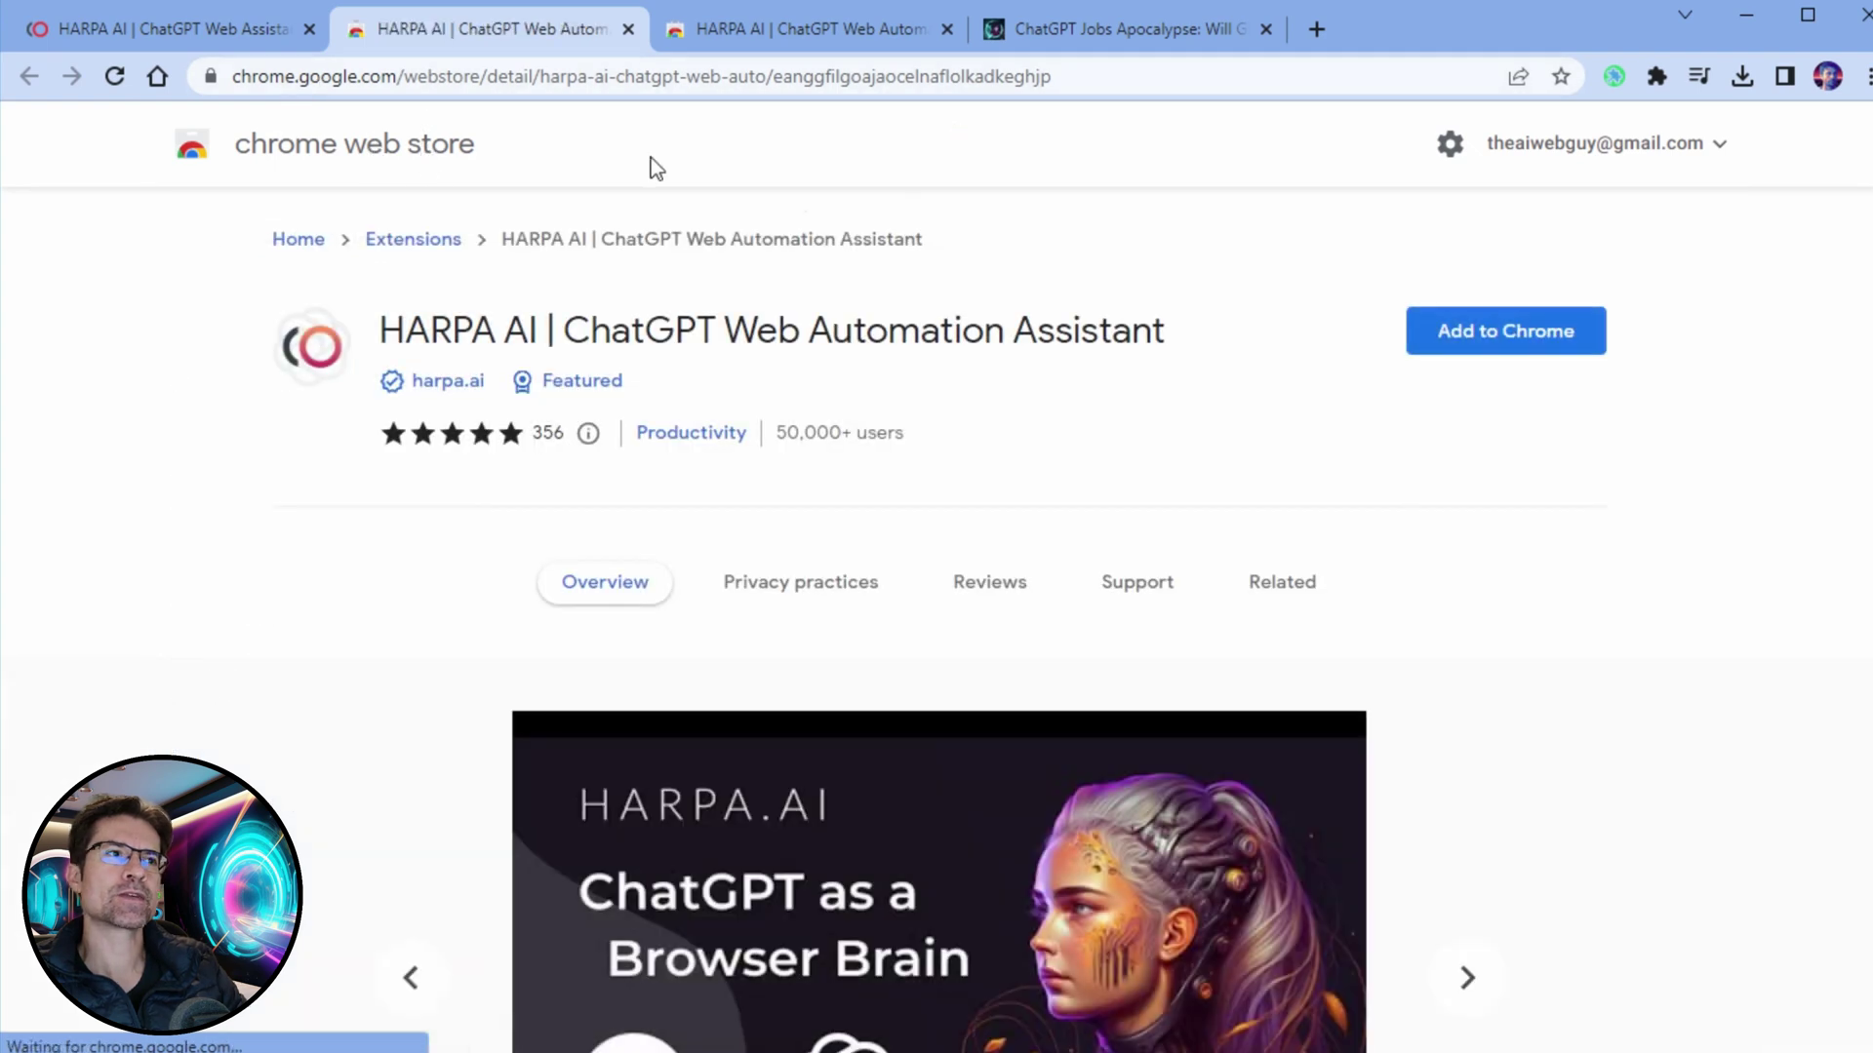
{"action": "left_click", "coordinate": [1471, 363]}
{"action": "left_click", "coordinate": [1008, 338]}
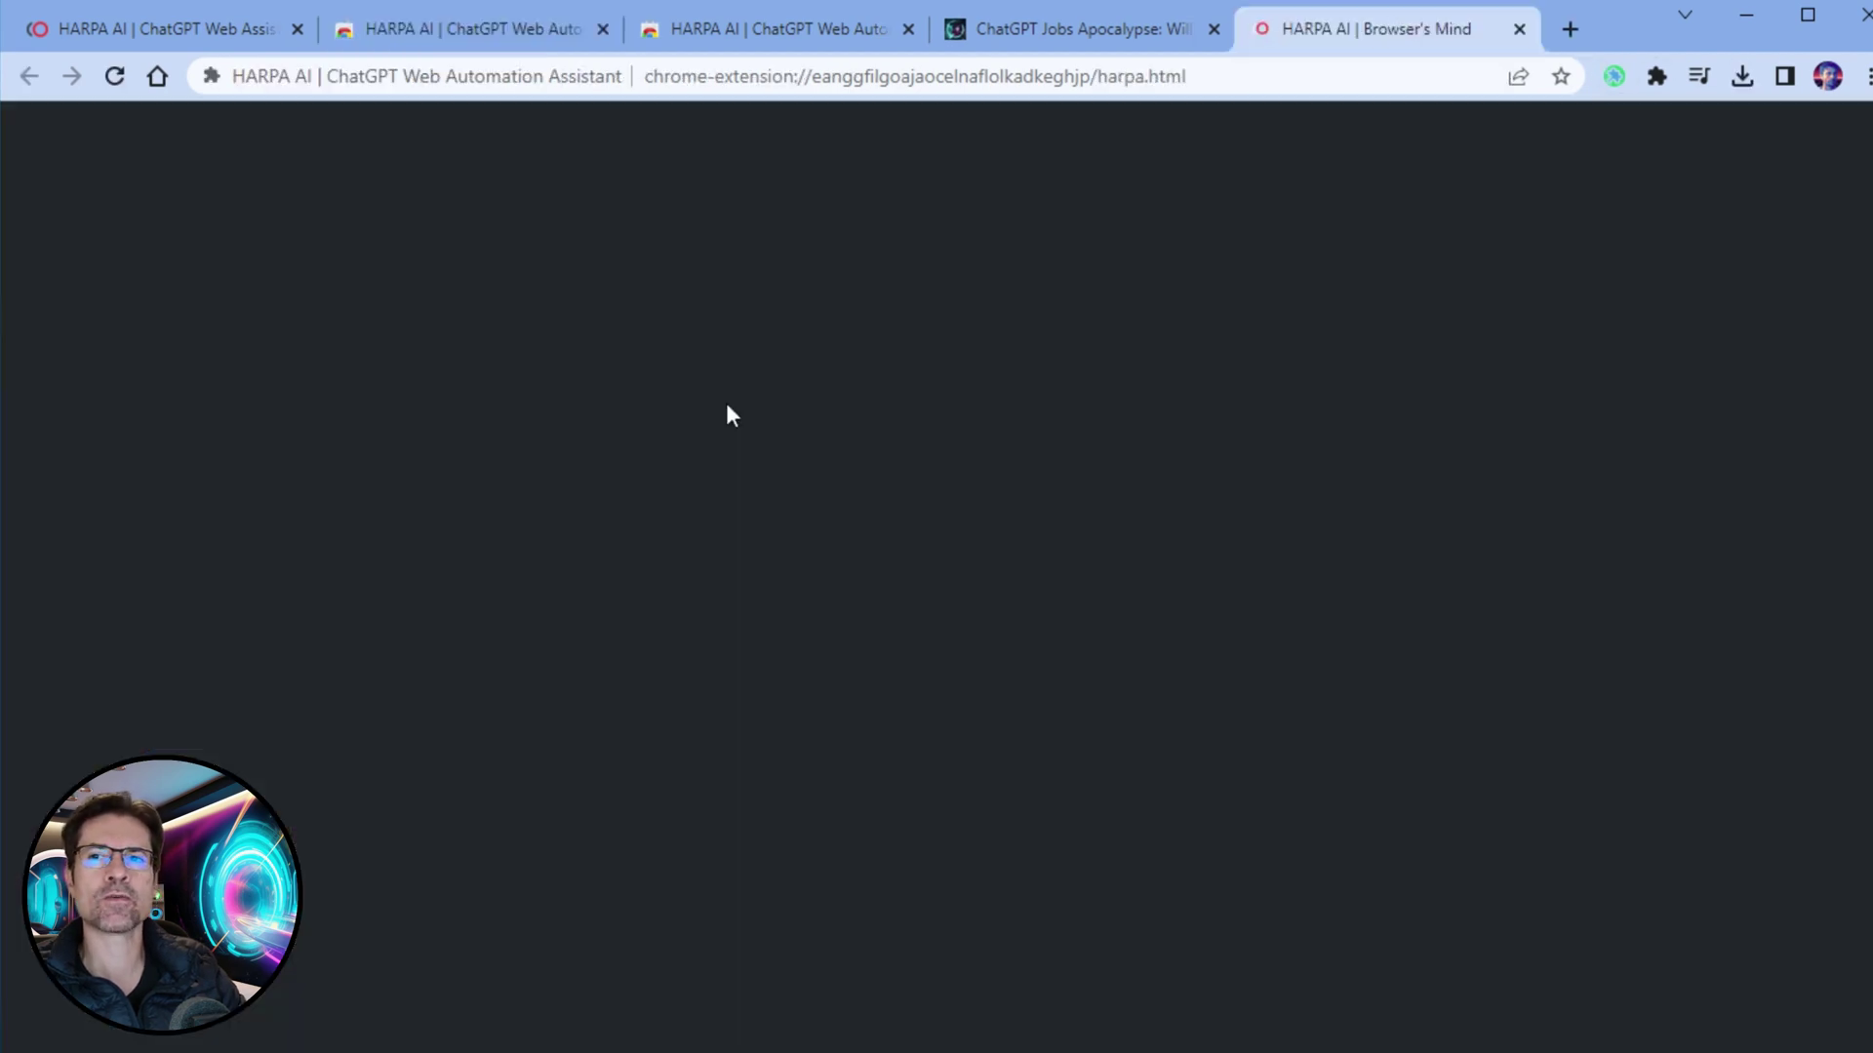
Pin HARPA AI to the Chrome toolbar and bring up its chat panel on the AIWebGuy article.
{"action": "scroll", "coordinate": [1107, 629], "scroll_direction": "down", "scroll_amount": 1}
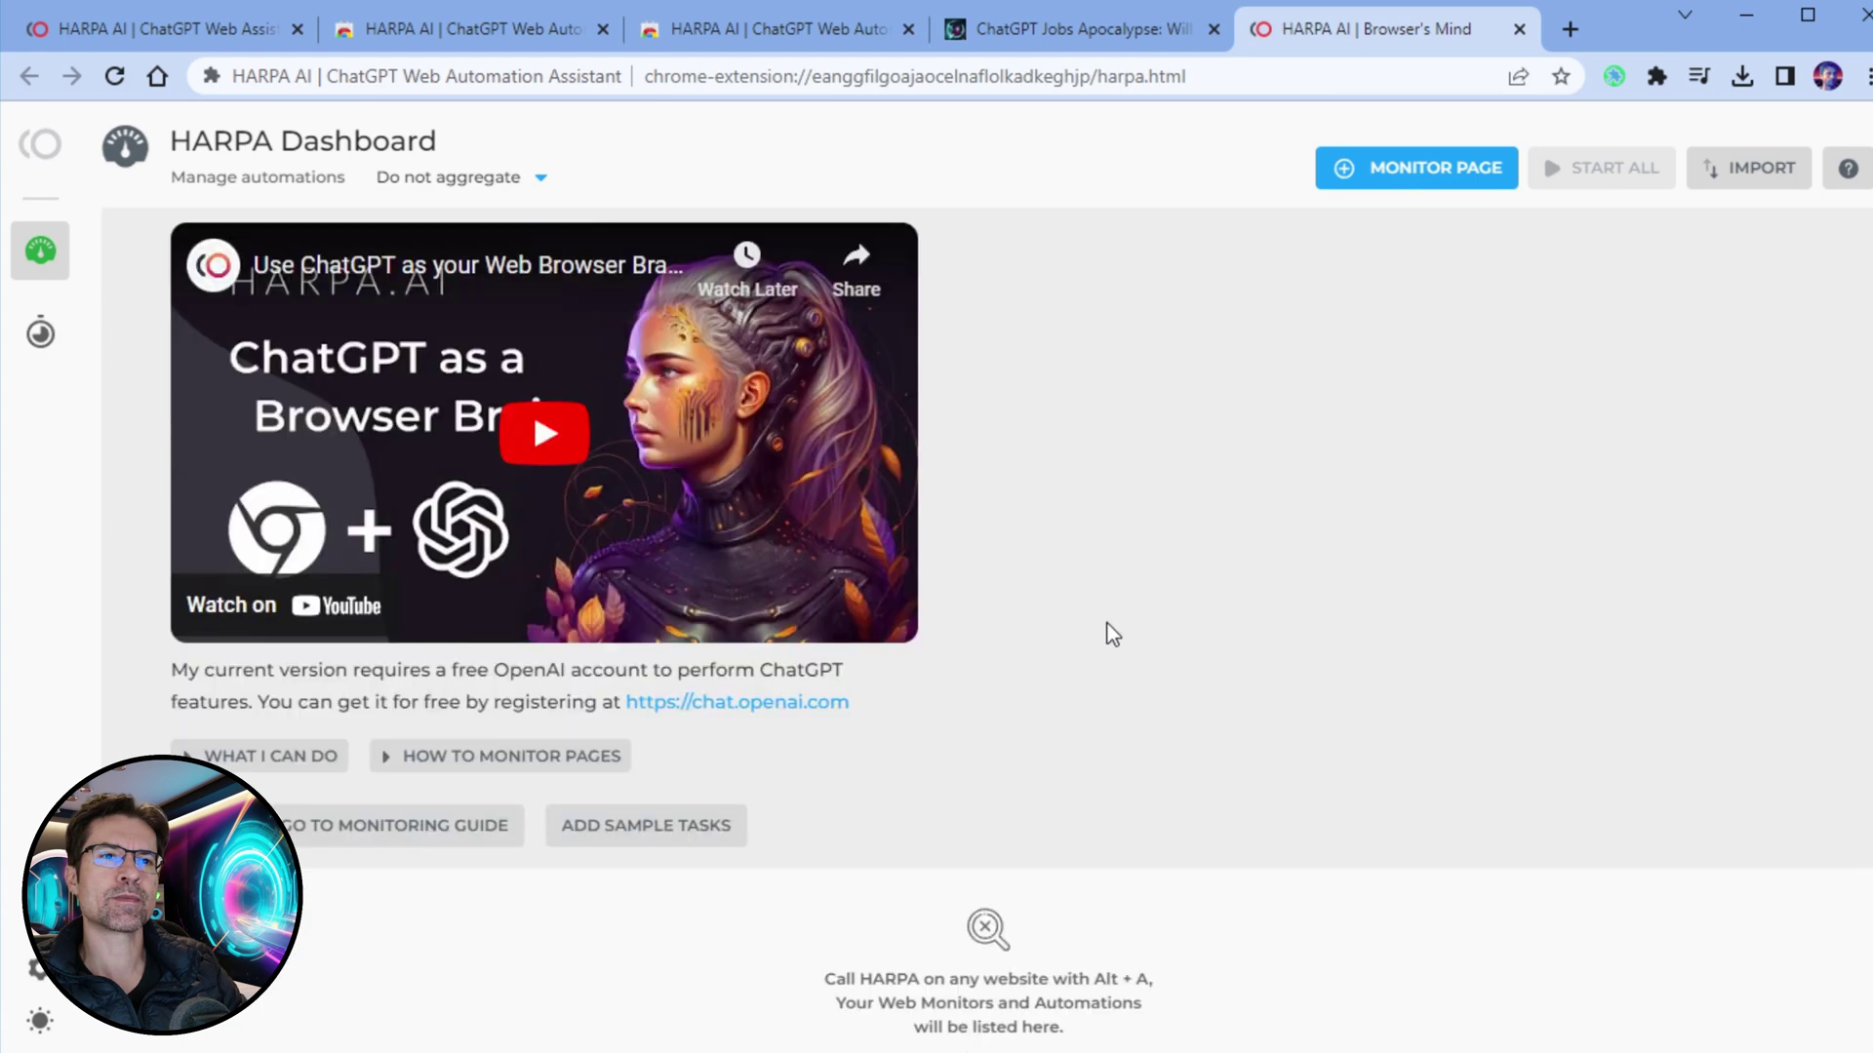
{"action": "scroll", "coordinate": [1108, 629], "scroll_direction": "up", "scroll_amount": 1}
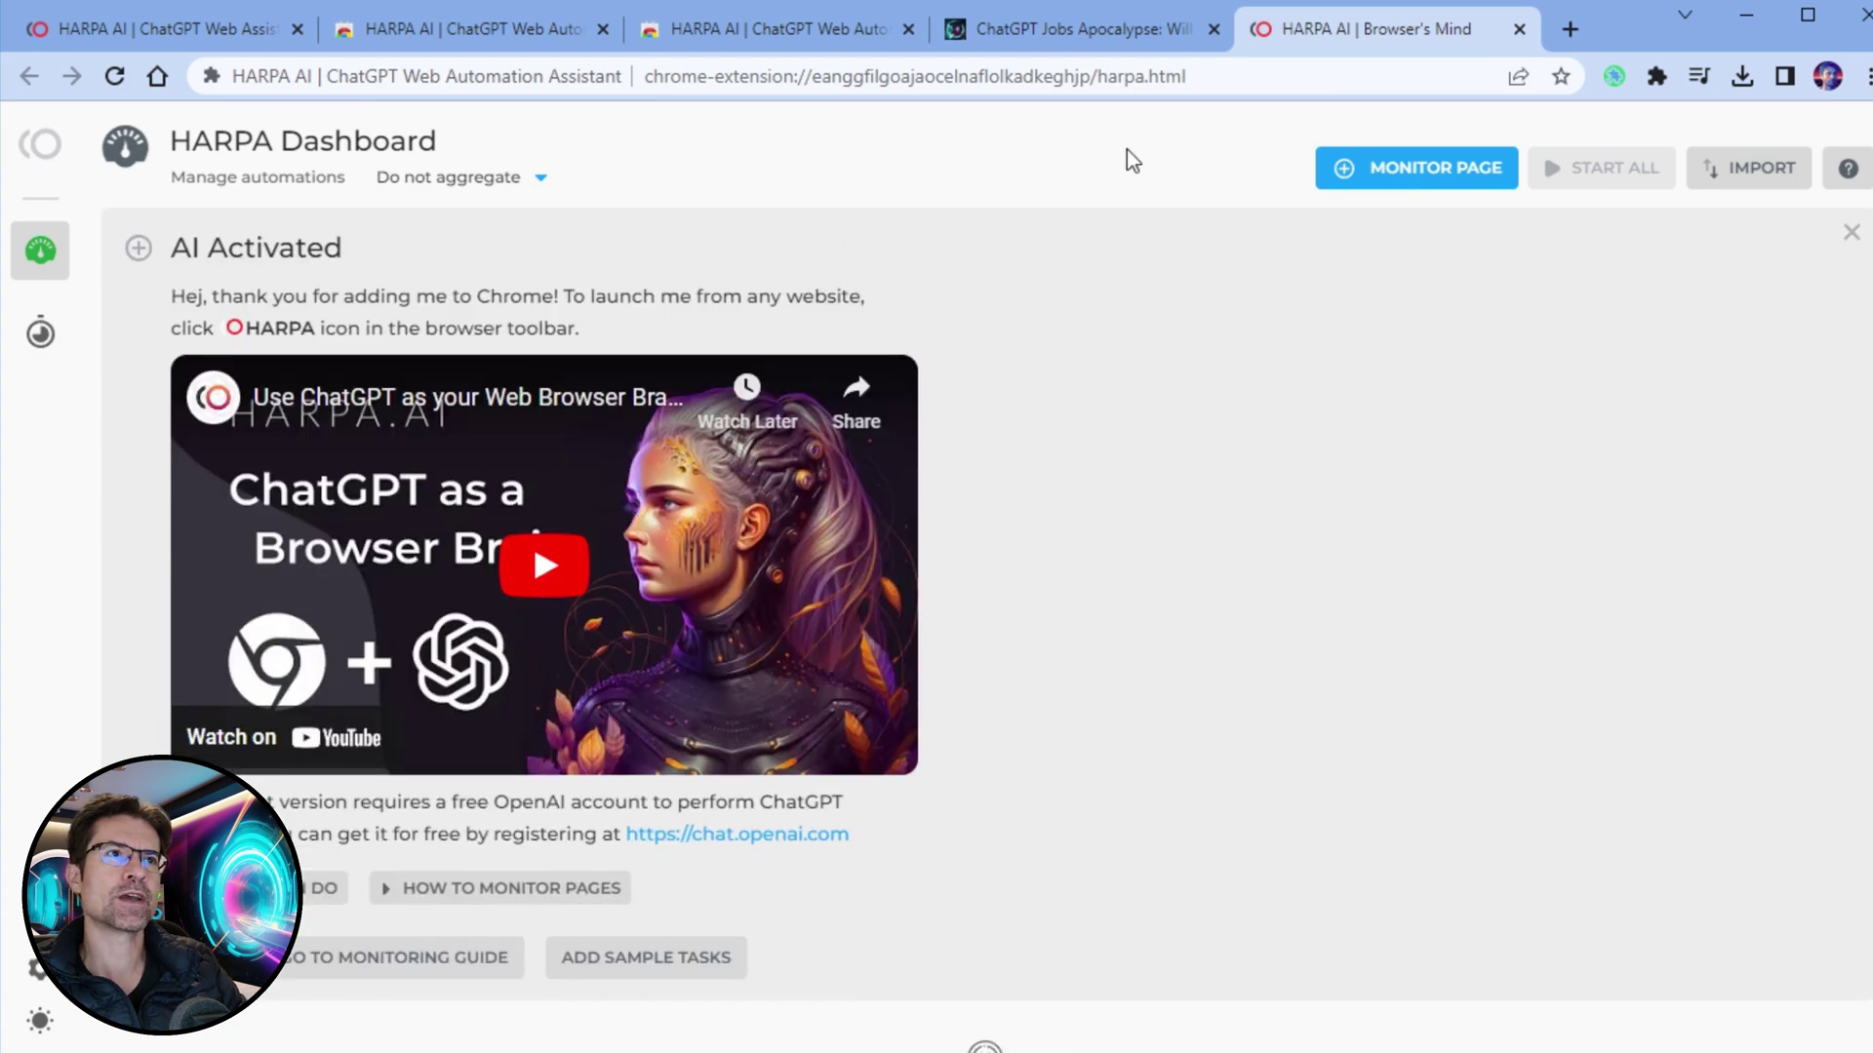
{"action": "left_click", "coordinate": [1656, 76]}
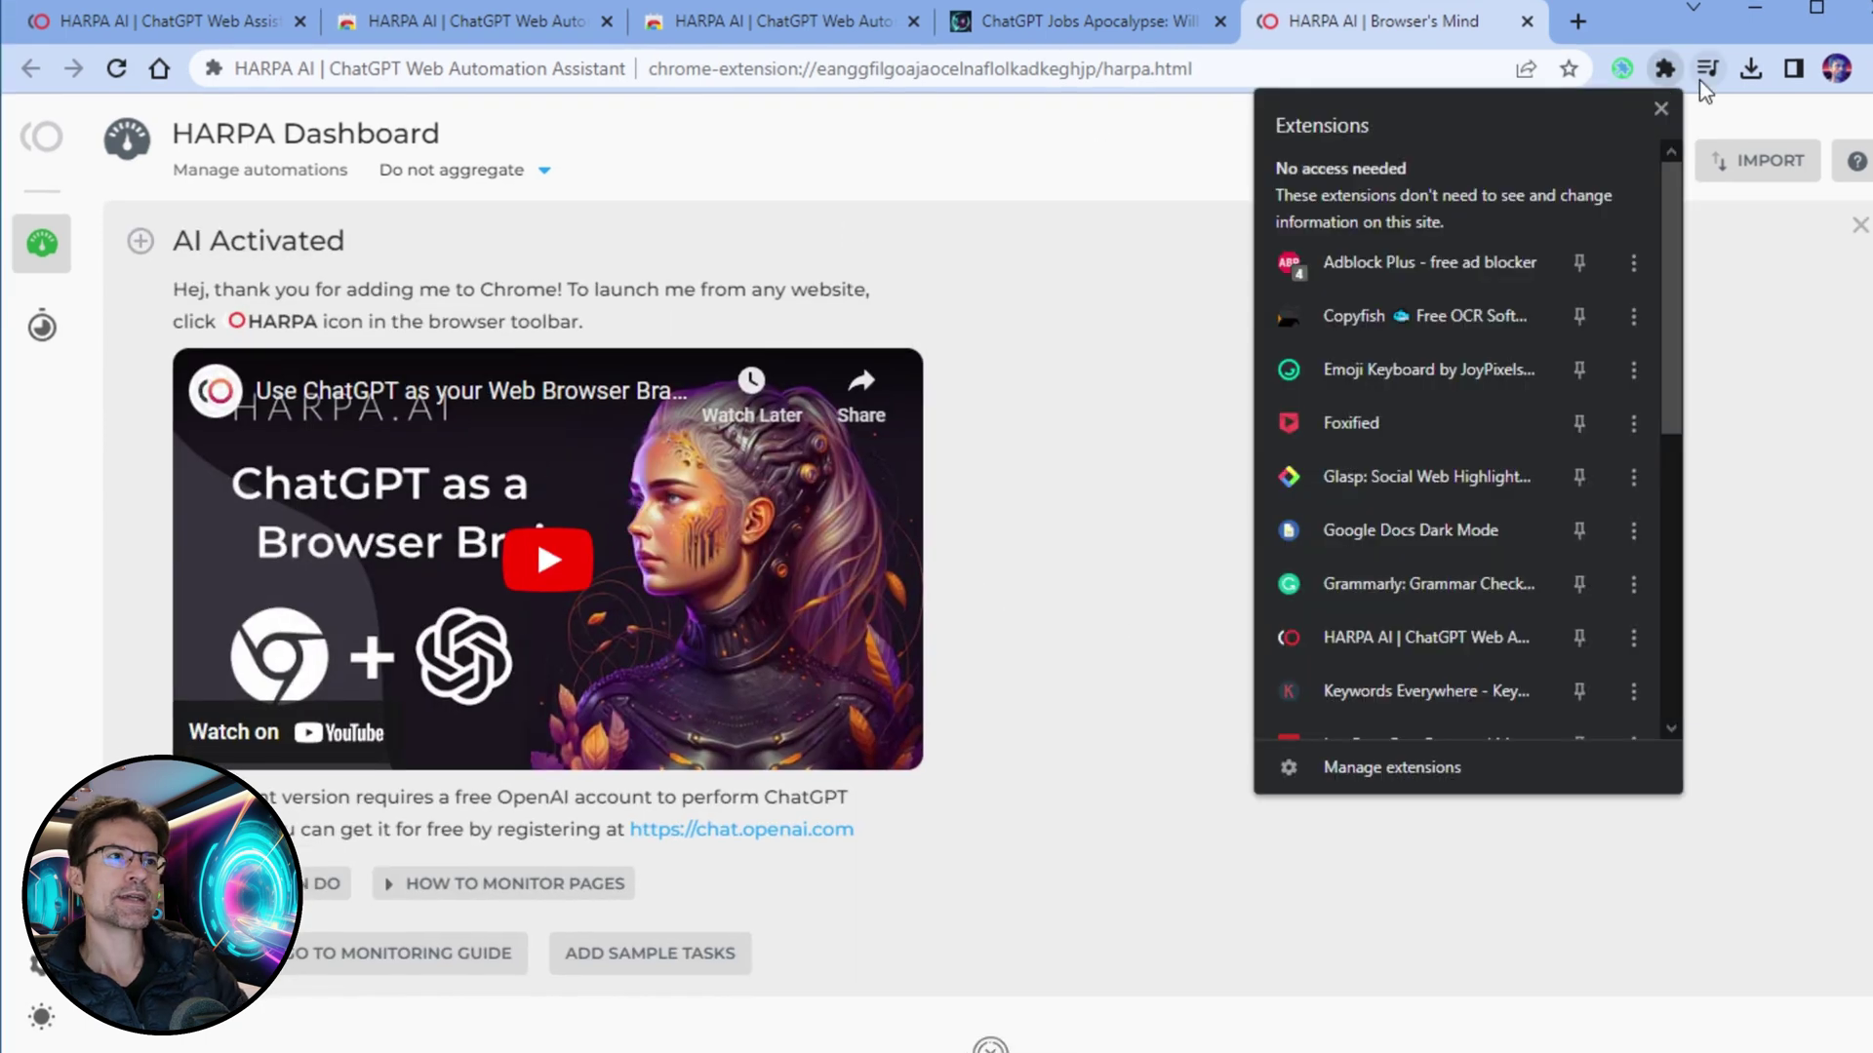
{"action": "left_click", "coordinate": [1589, 637]}
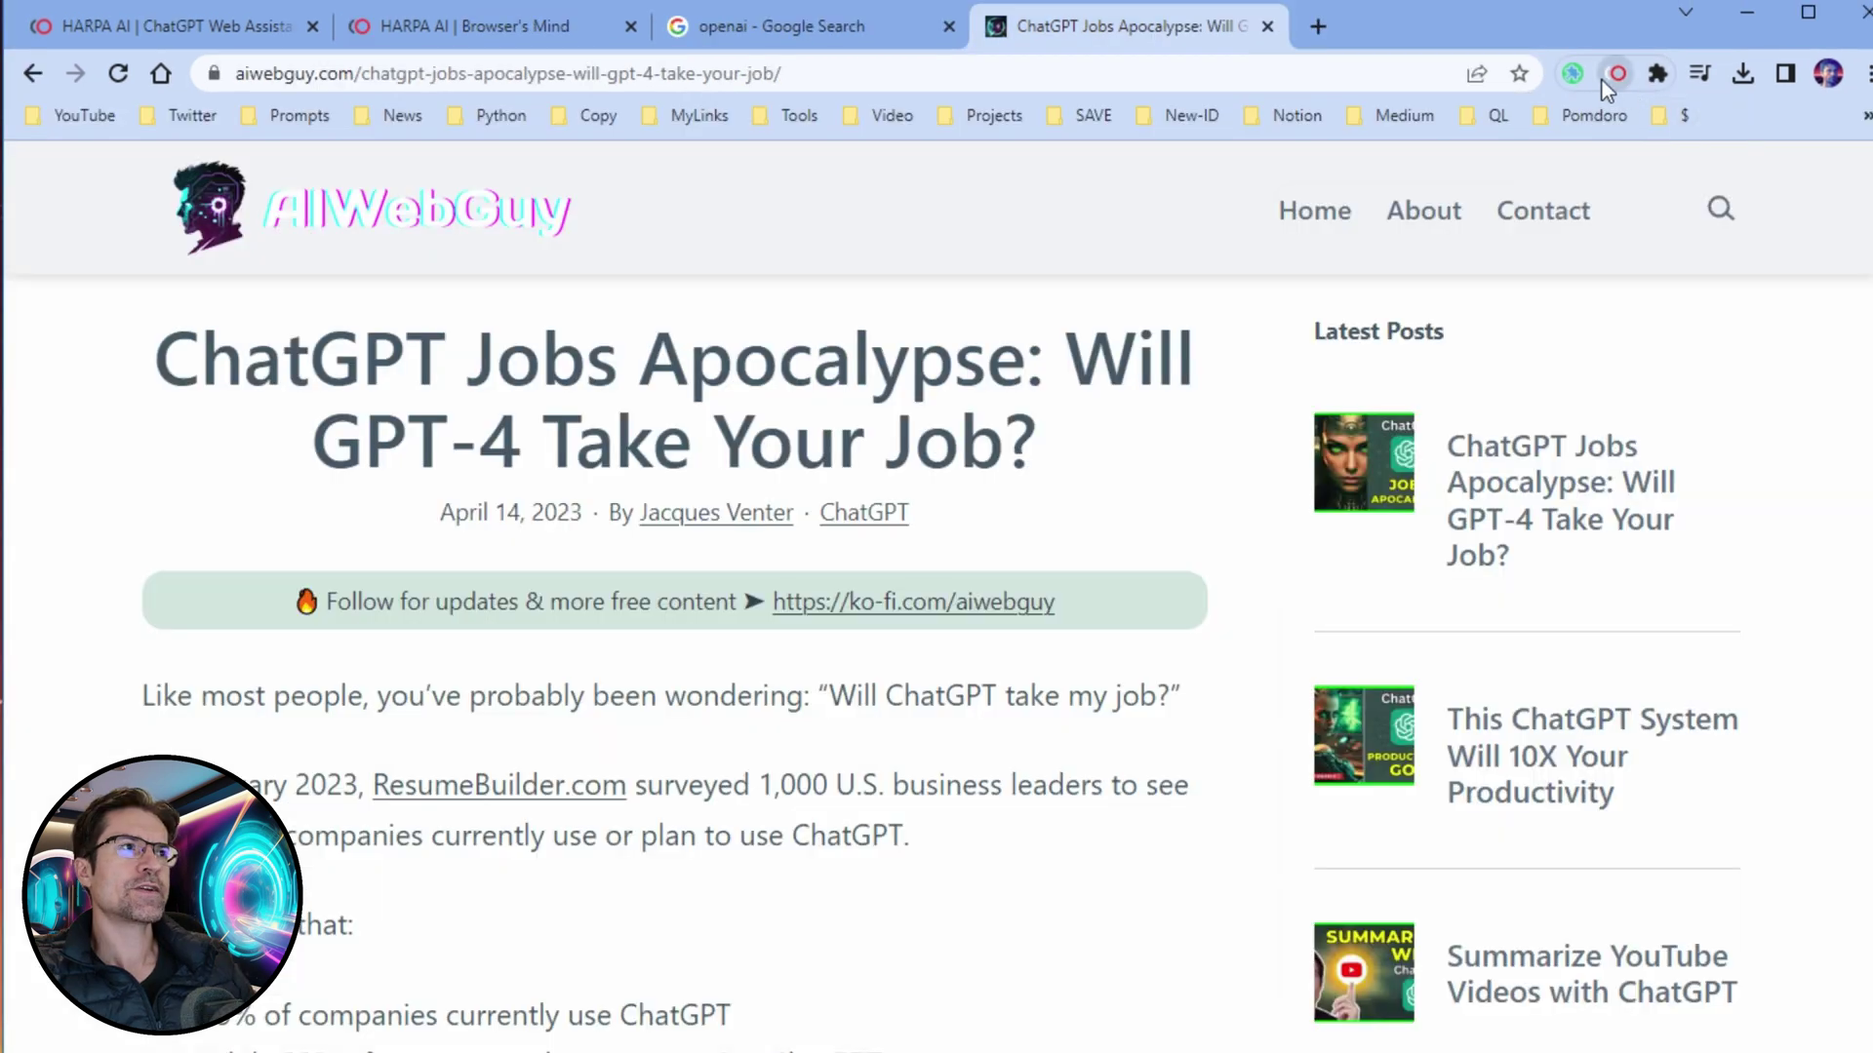
{"action": "left_click", "coordinate": [1616, 74]}
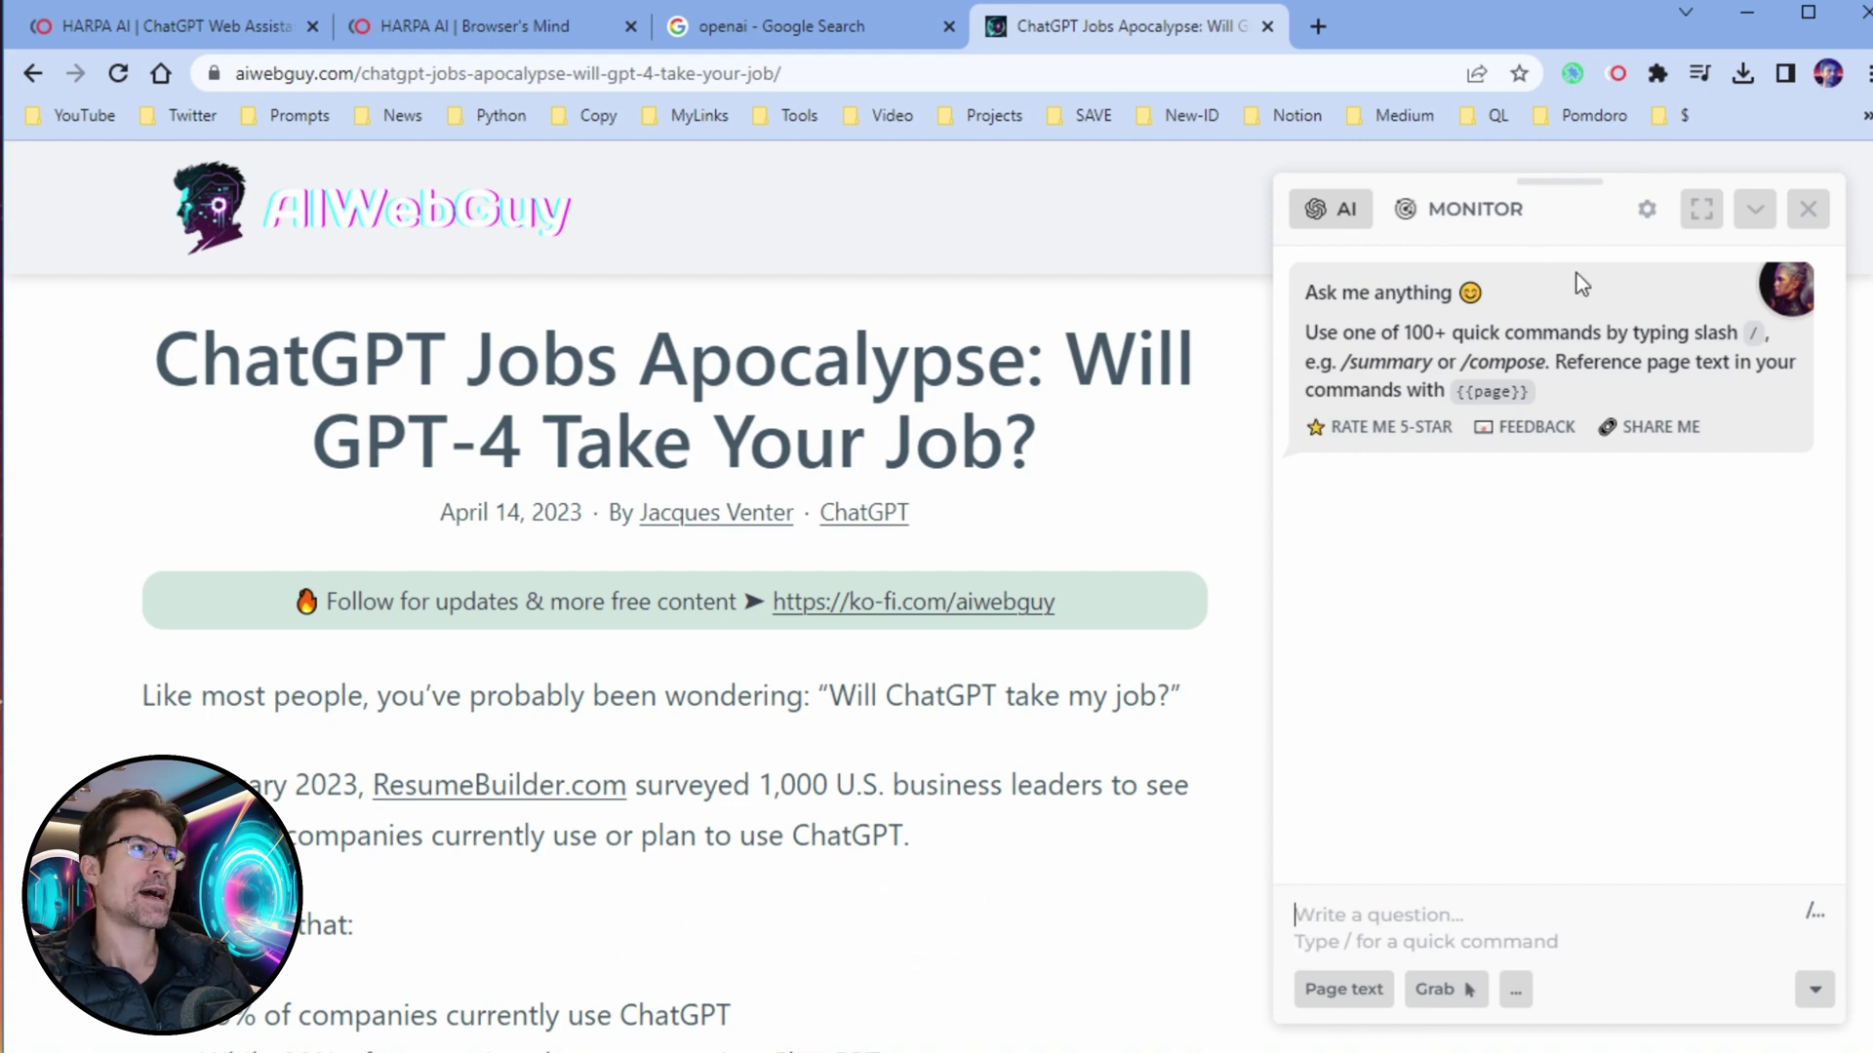
Switch the HARPA assistant to the Night theme.
{"action": "left_click", "coordinate": [1646, 208]}
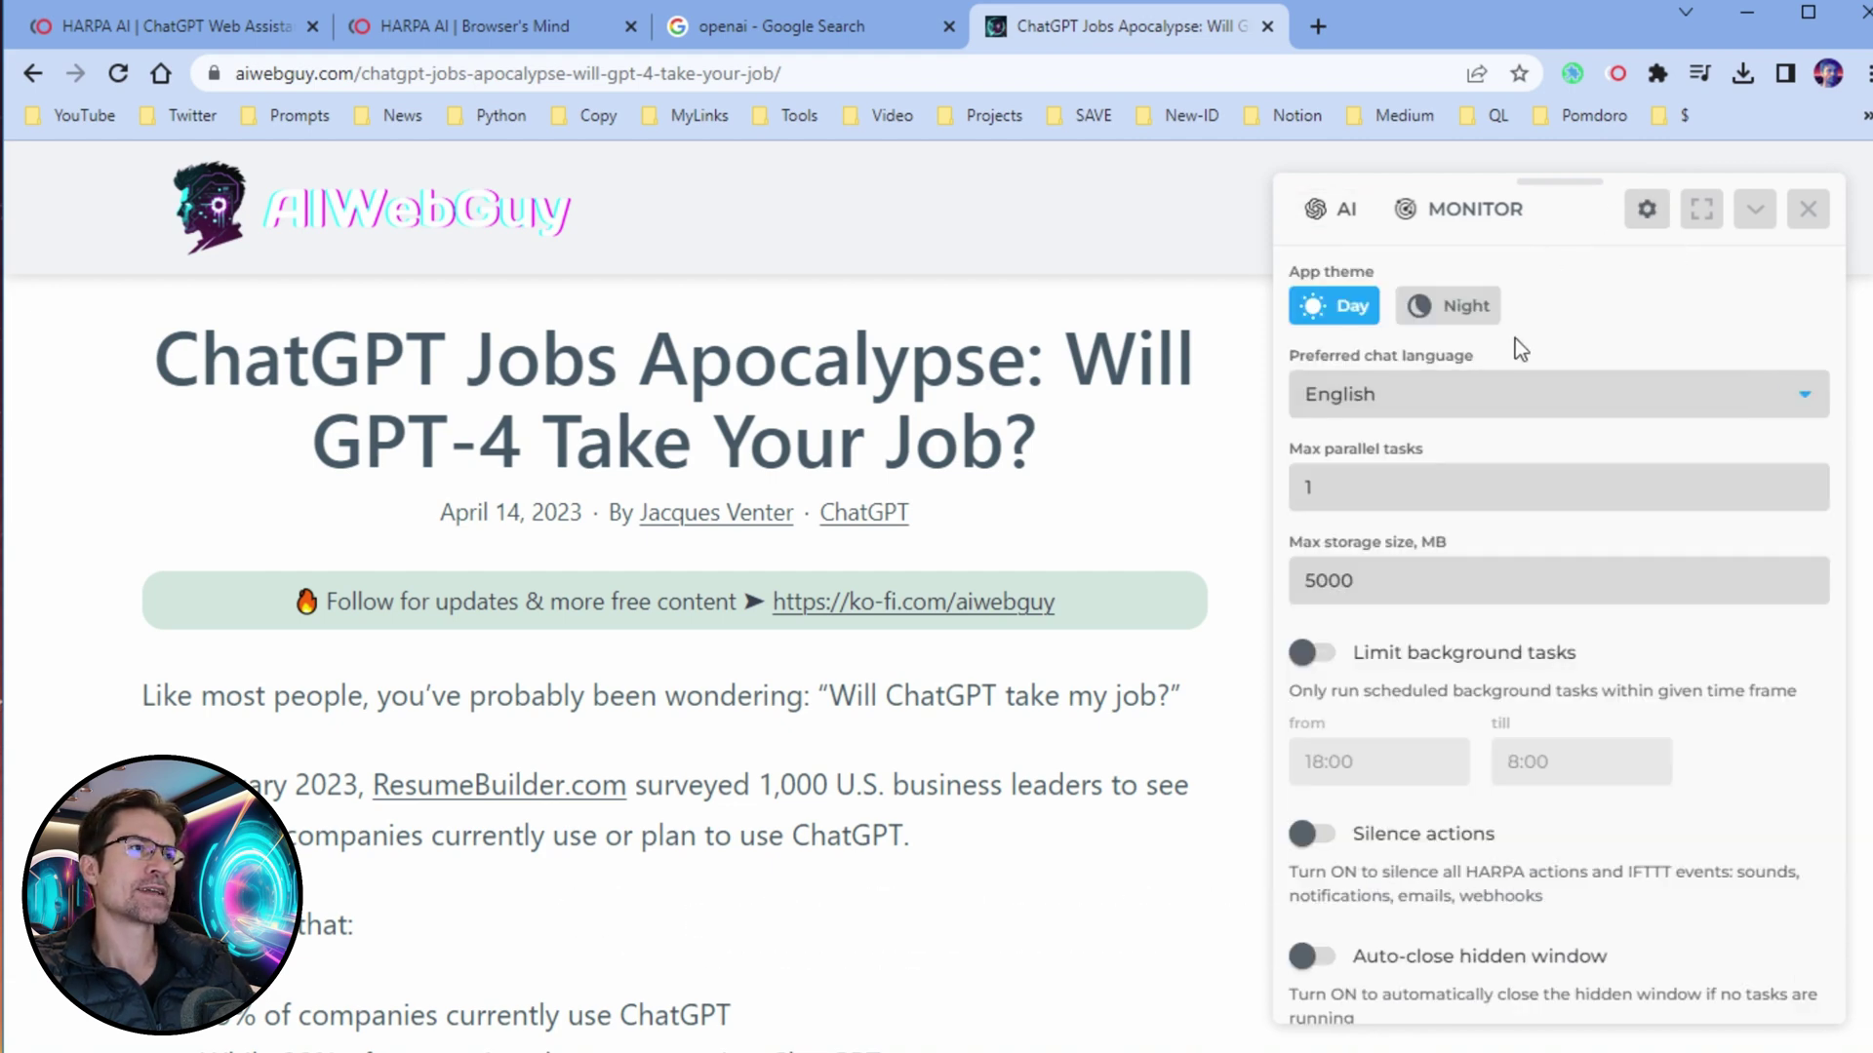
{"action": "left_click", "coordinate": [1448, 307]}
{"action": "left_click", "coordinate": [1316, 211]}
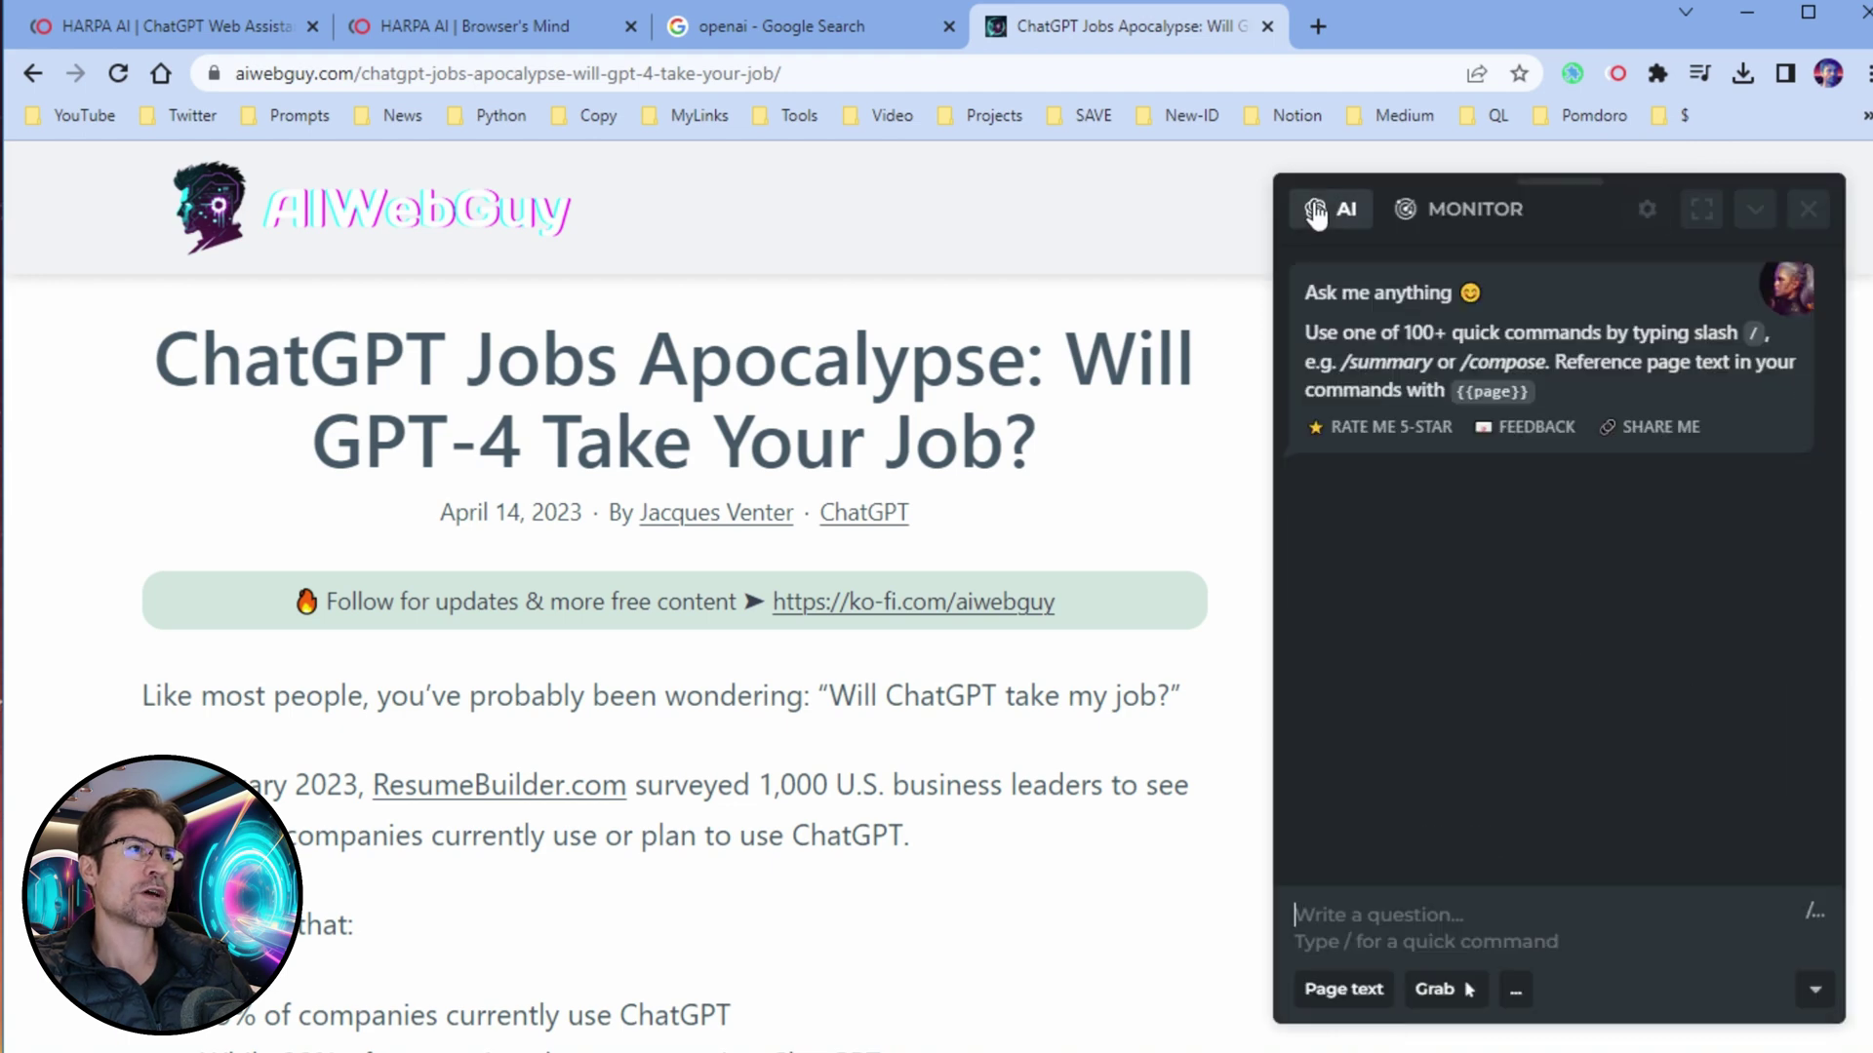
Send the /su Summary prompt for the article and log in to ChatGPT to connect it.
{"action": "type", "text": "/"}
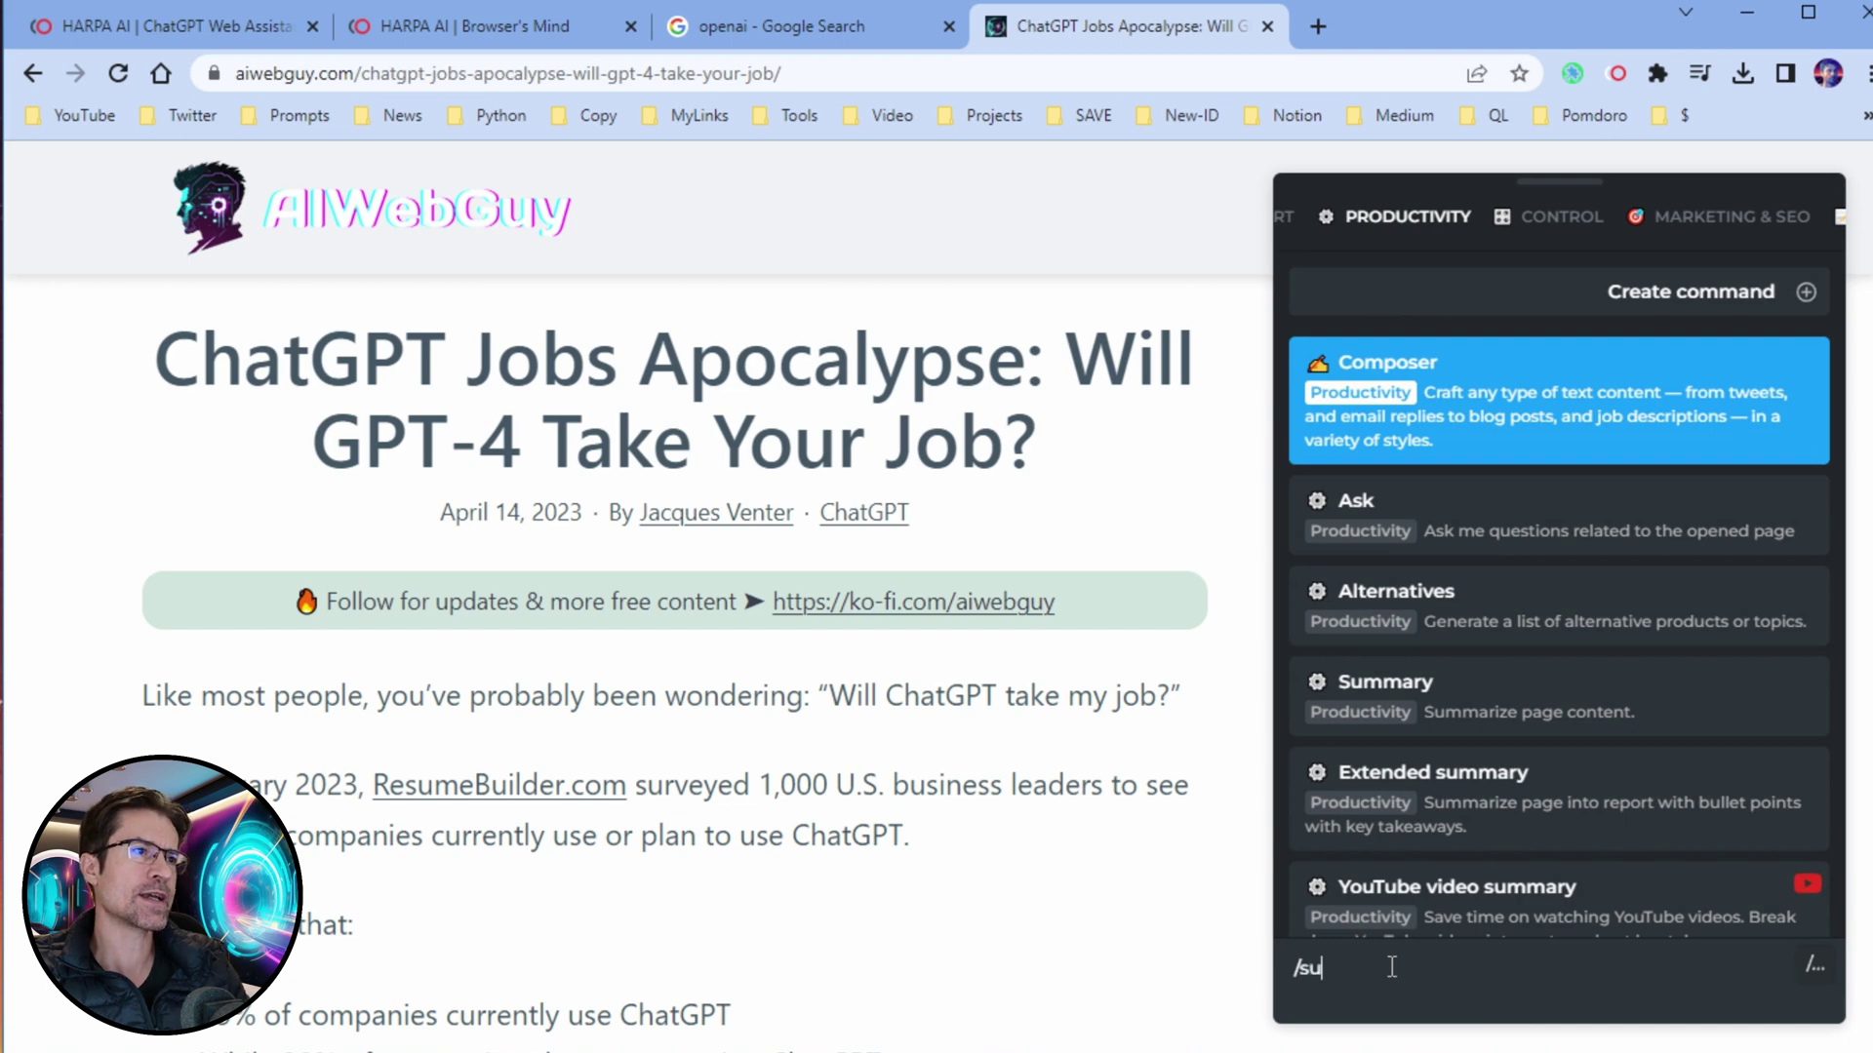
{"action": "type", "text": "su"}
{"action": "left_click", "coordinate": [1460, 688]}
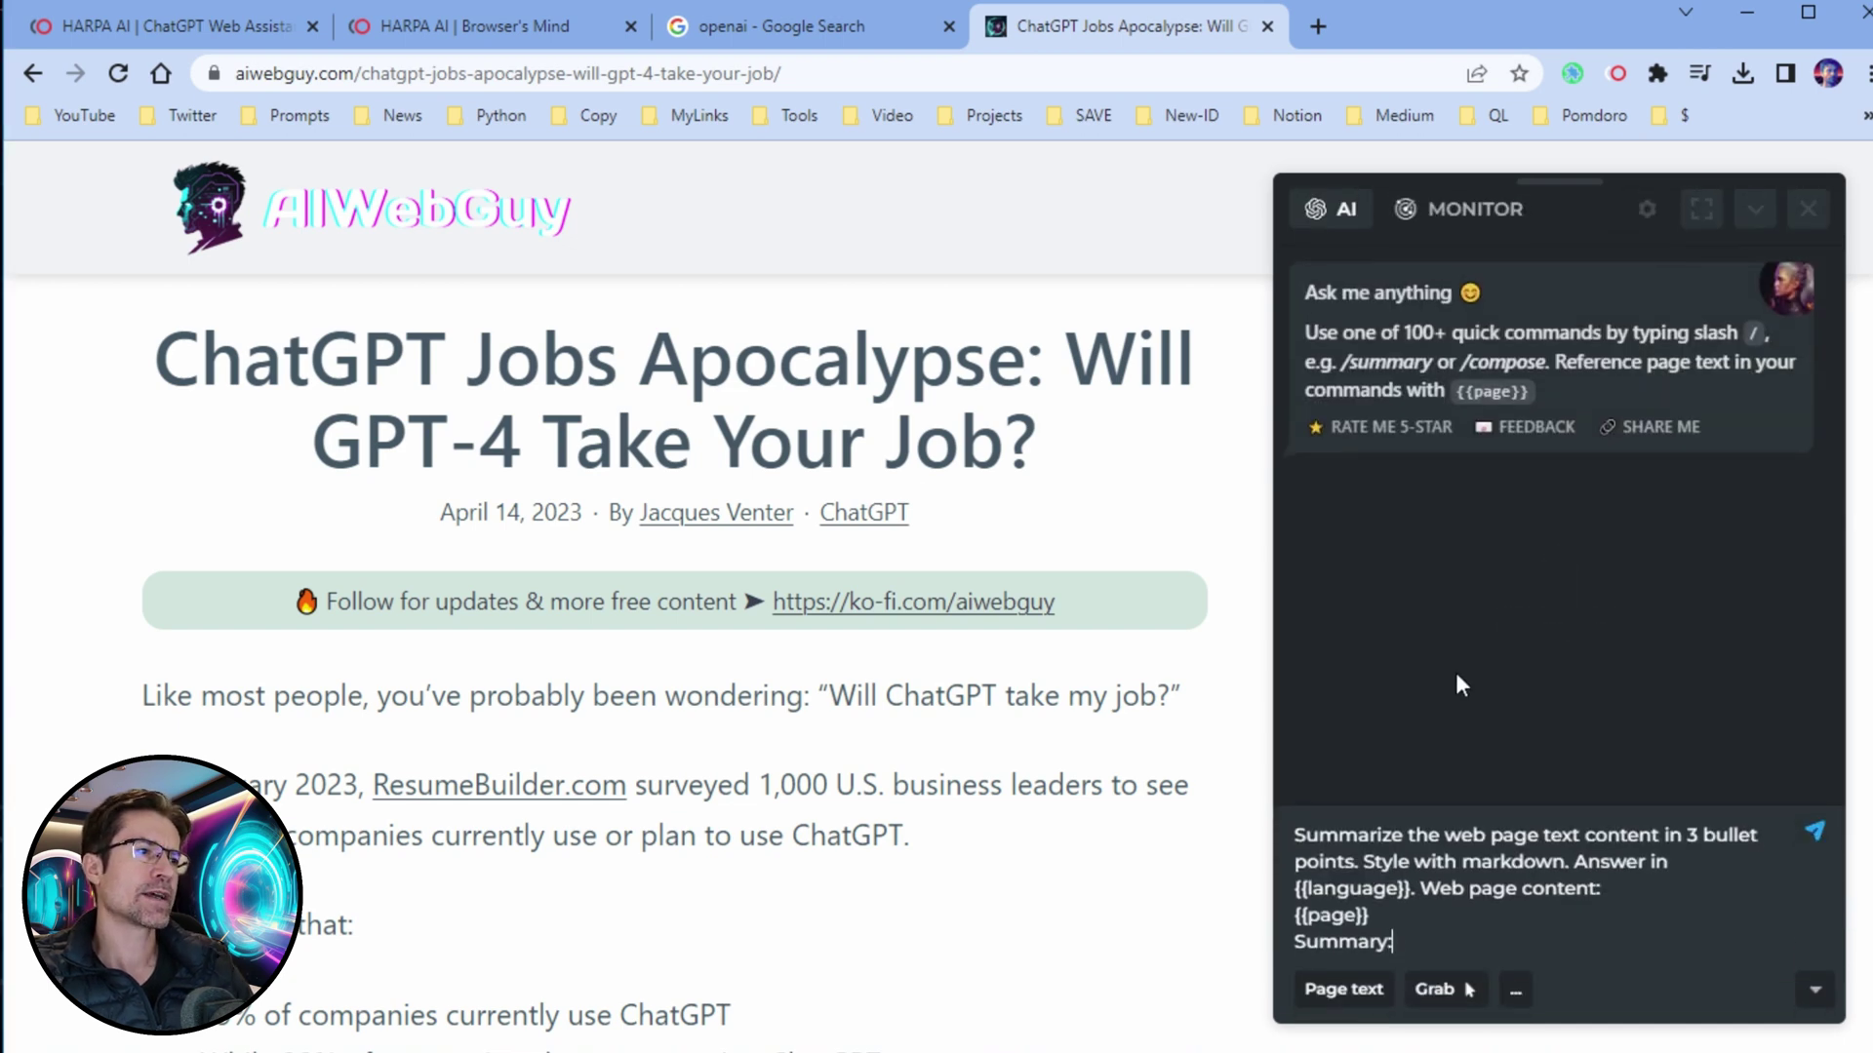
{"action": "left_click", "coordinate": [1805, 794]}
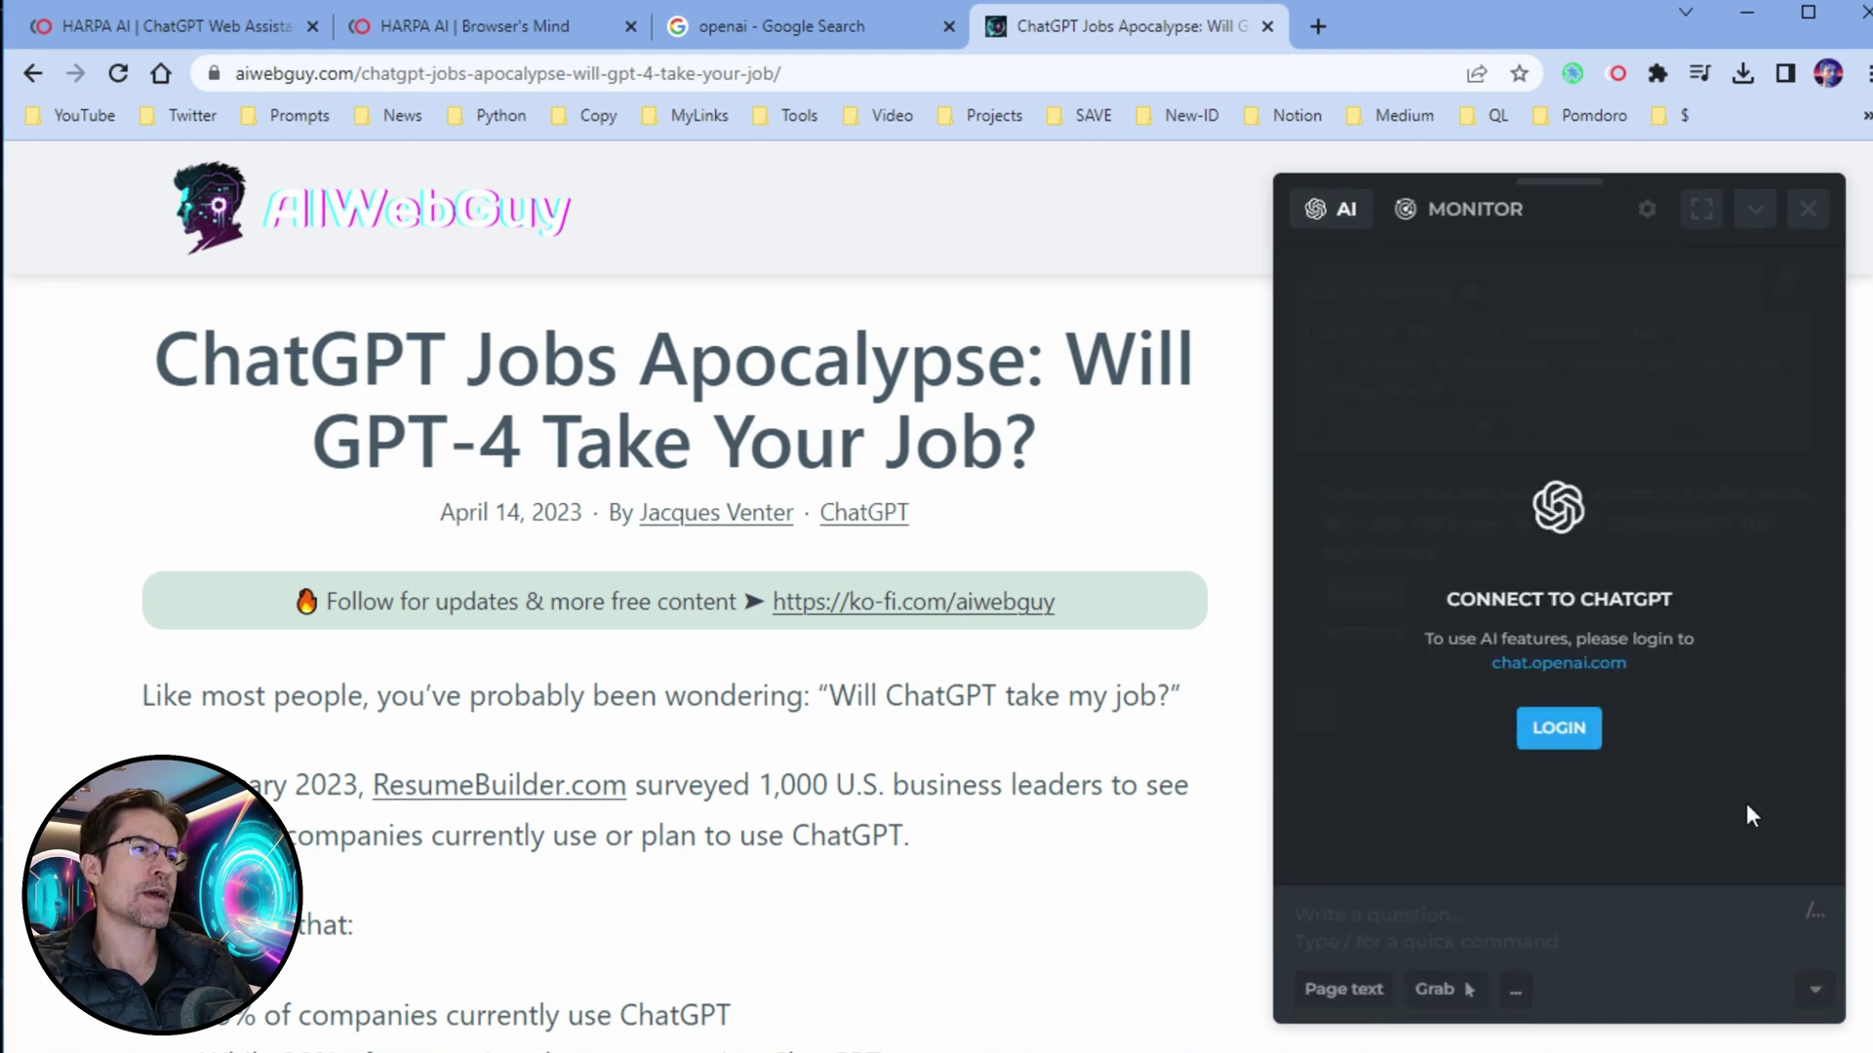
{"action": "left_click", "coordinate": [1561, 734]}
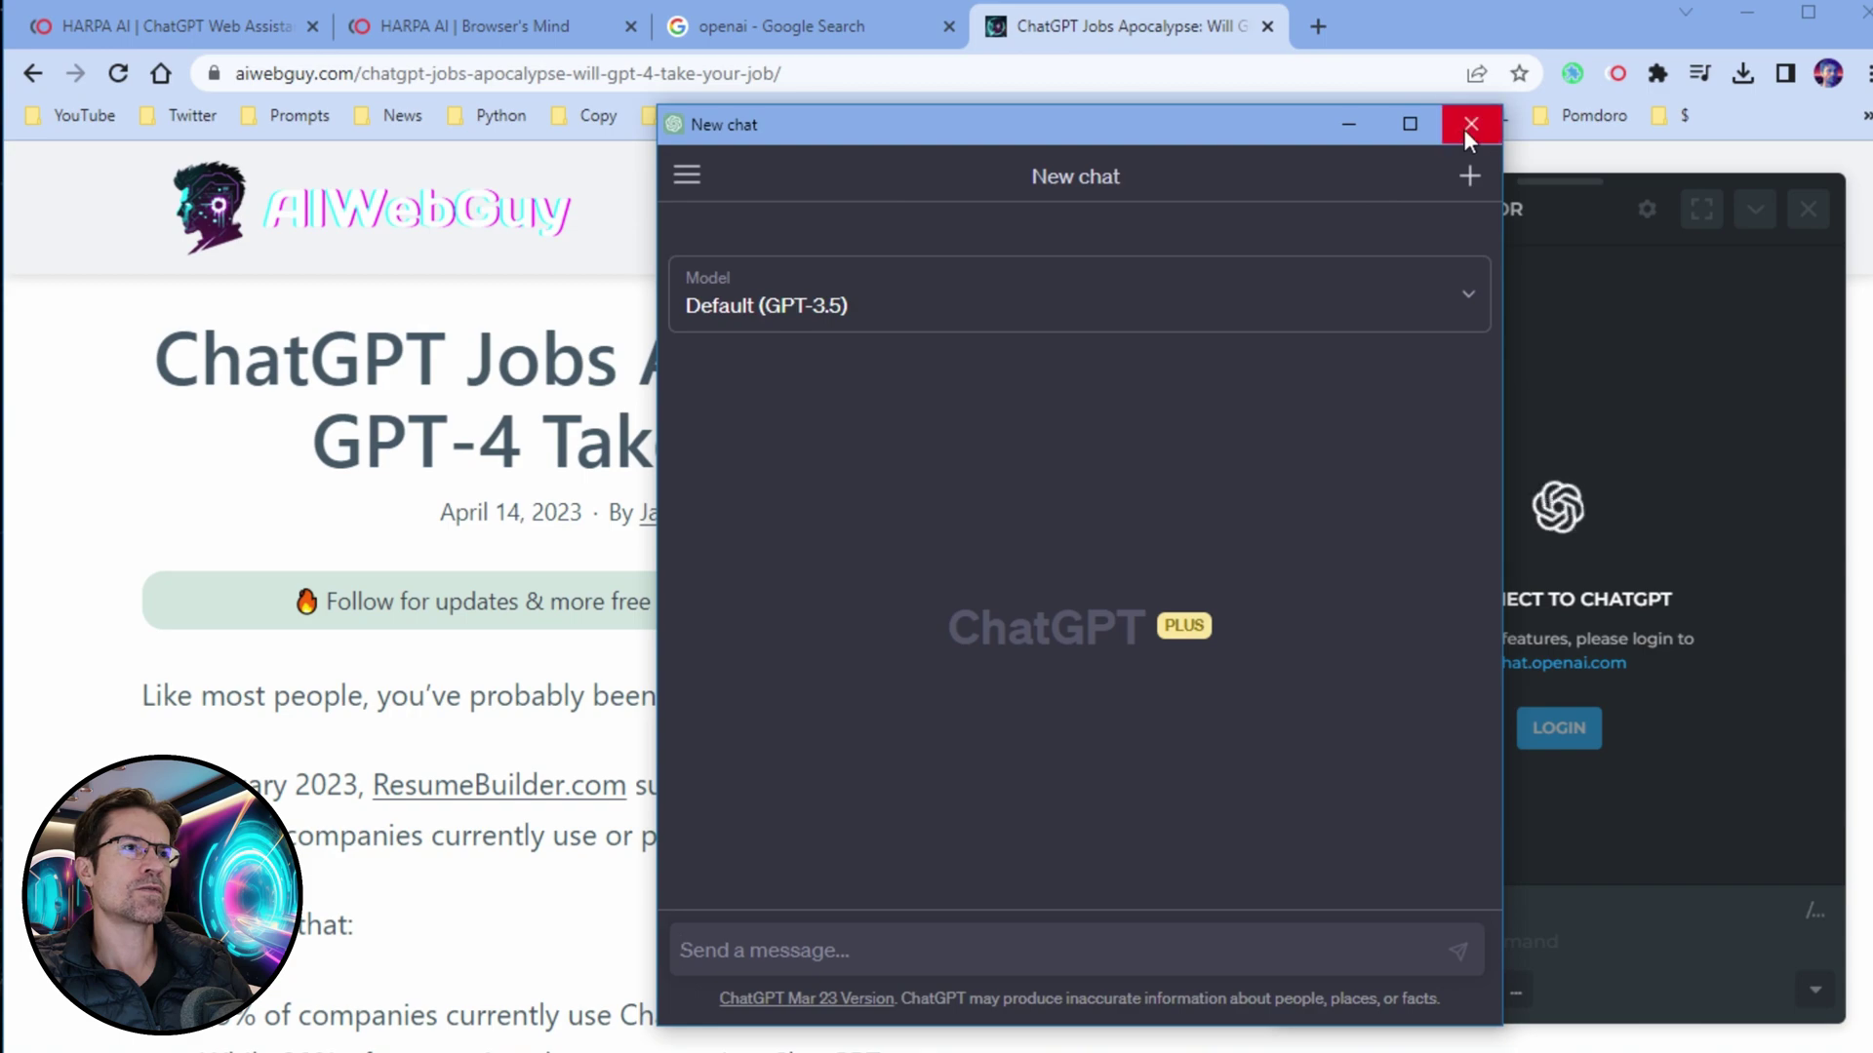
{"action": "left_click", "coordinate": [1470, 125]}
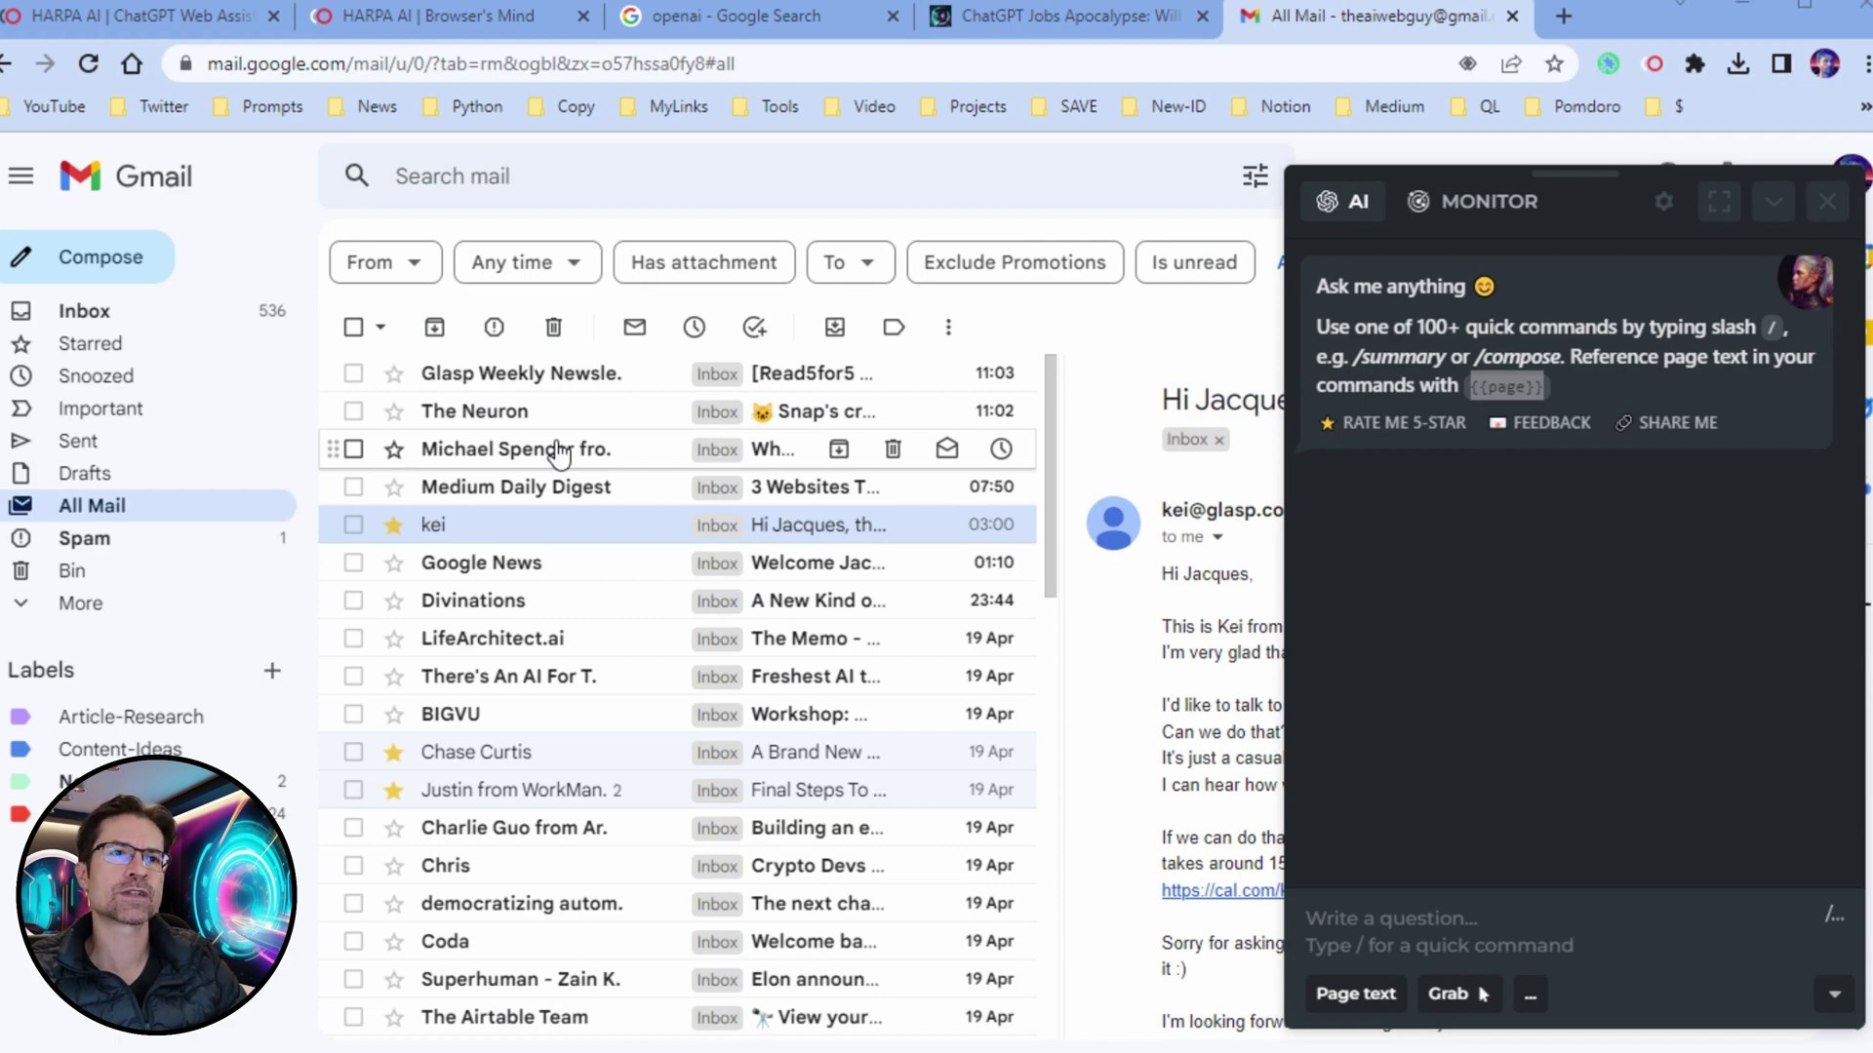
Open the Glasp email, browse the Marketing & SEO and Copywriting command categories, then run Productivity's Composer.
{"action": "left_click", "coordinate": [585, 525]}
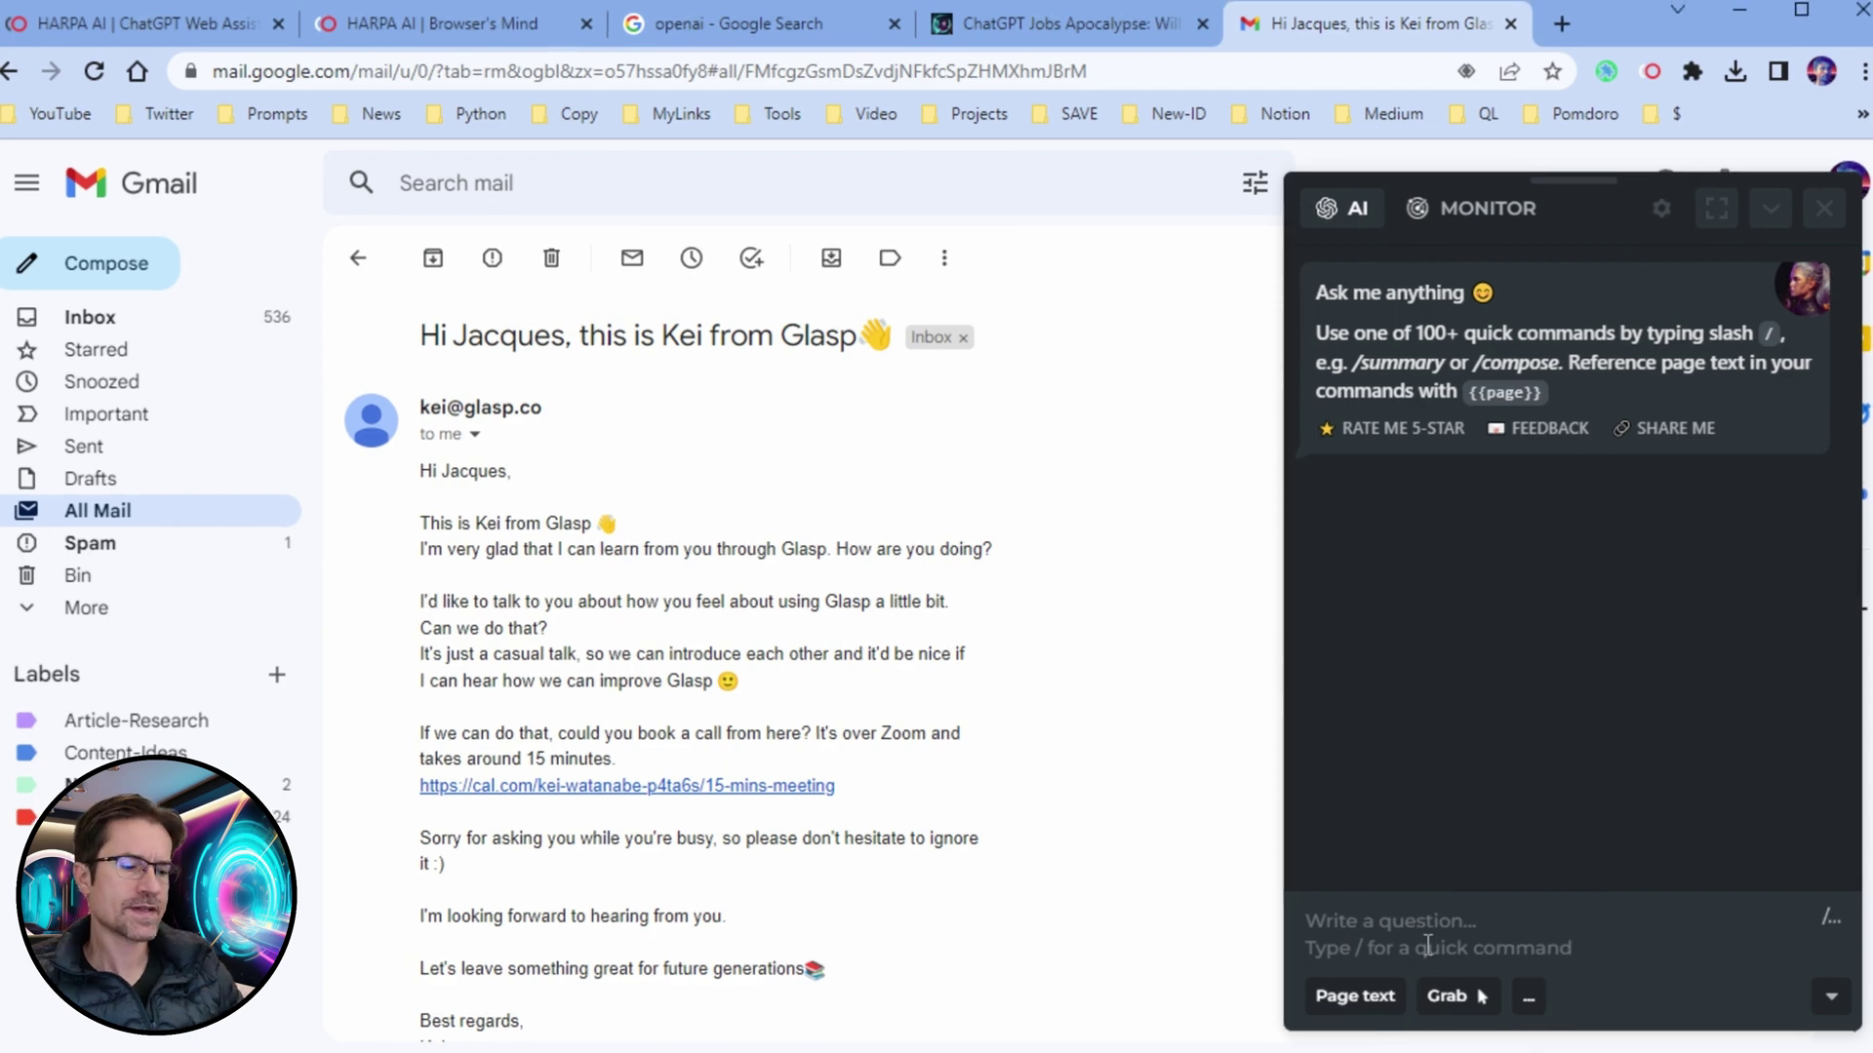
{"action": "type", "text": "/"}
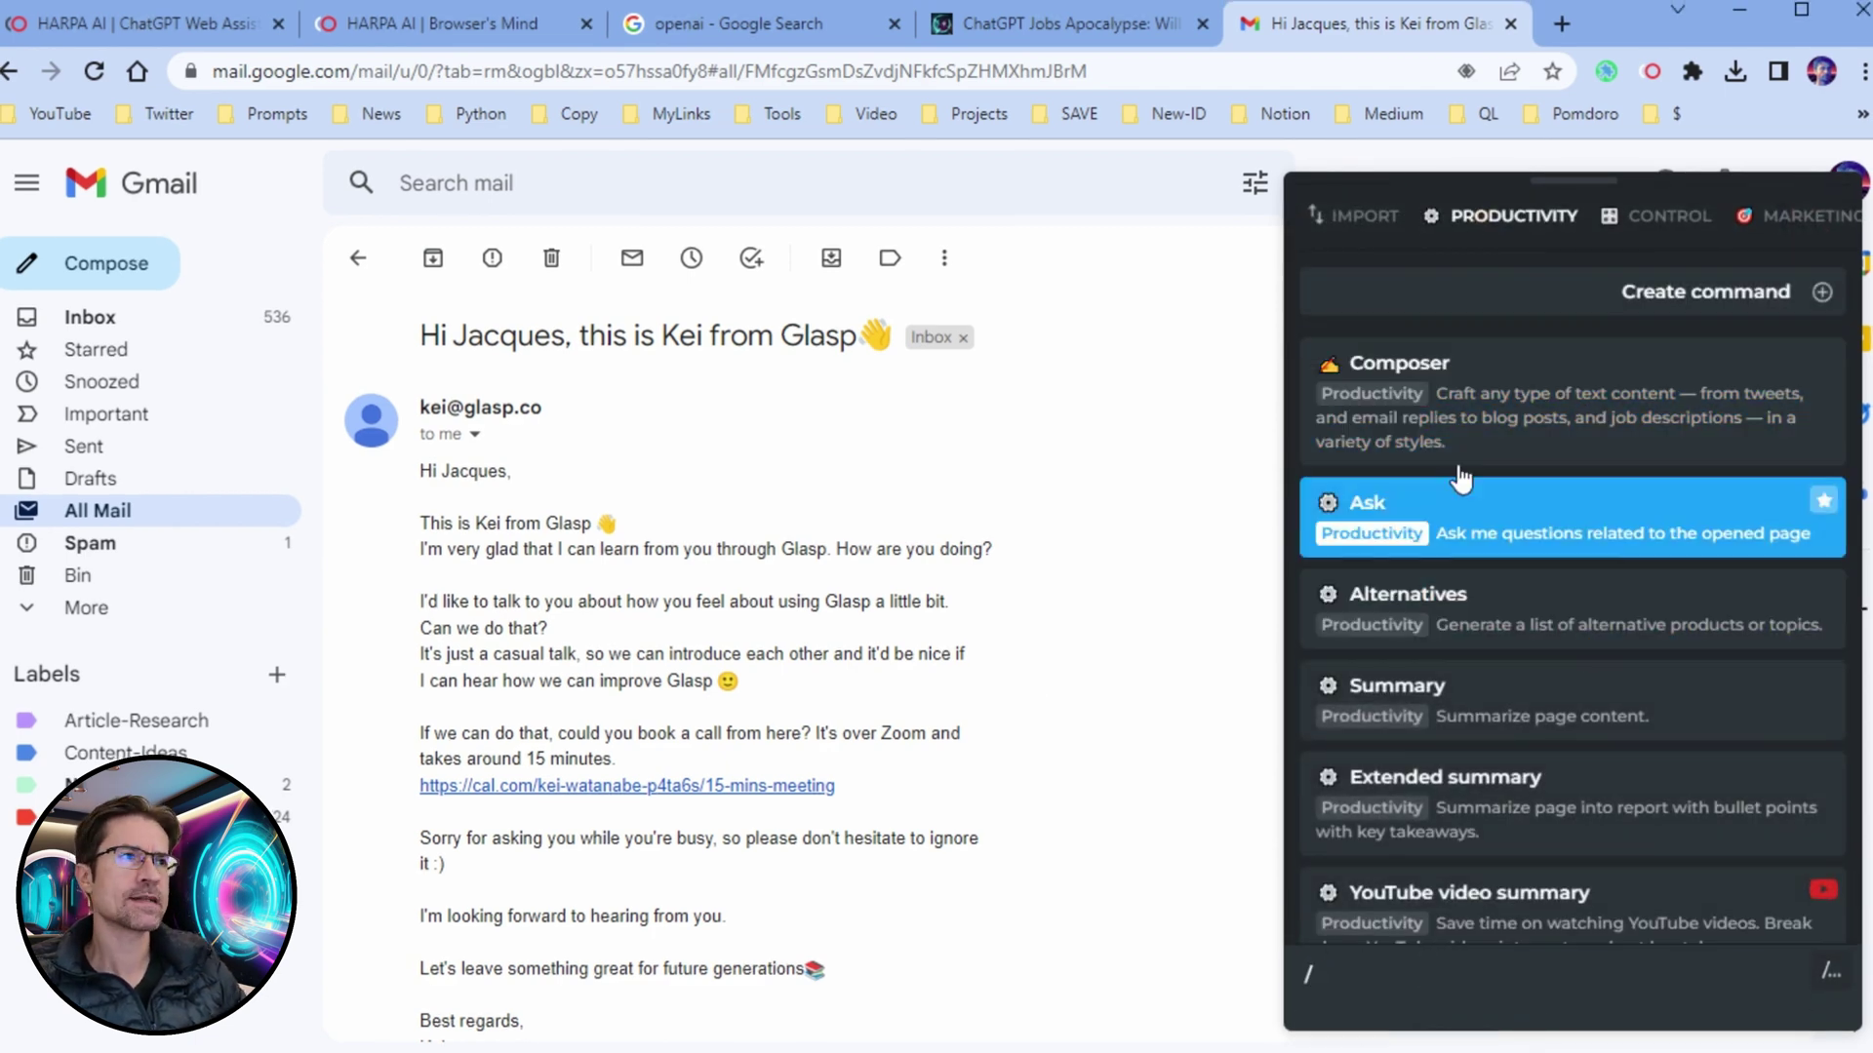
{"action": "scroll", "coordinate": [1482, 234], "scroll_direction": "right", "scroll_amount": 1}
{"action": "scroll", "coordinate": [1483, 234], "scroll_direction": "right", "scroll_amount": 4}
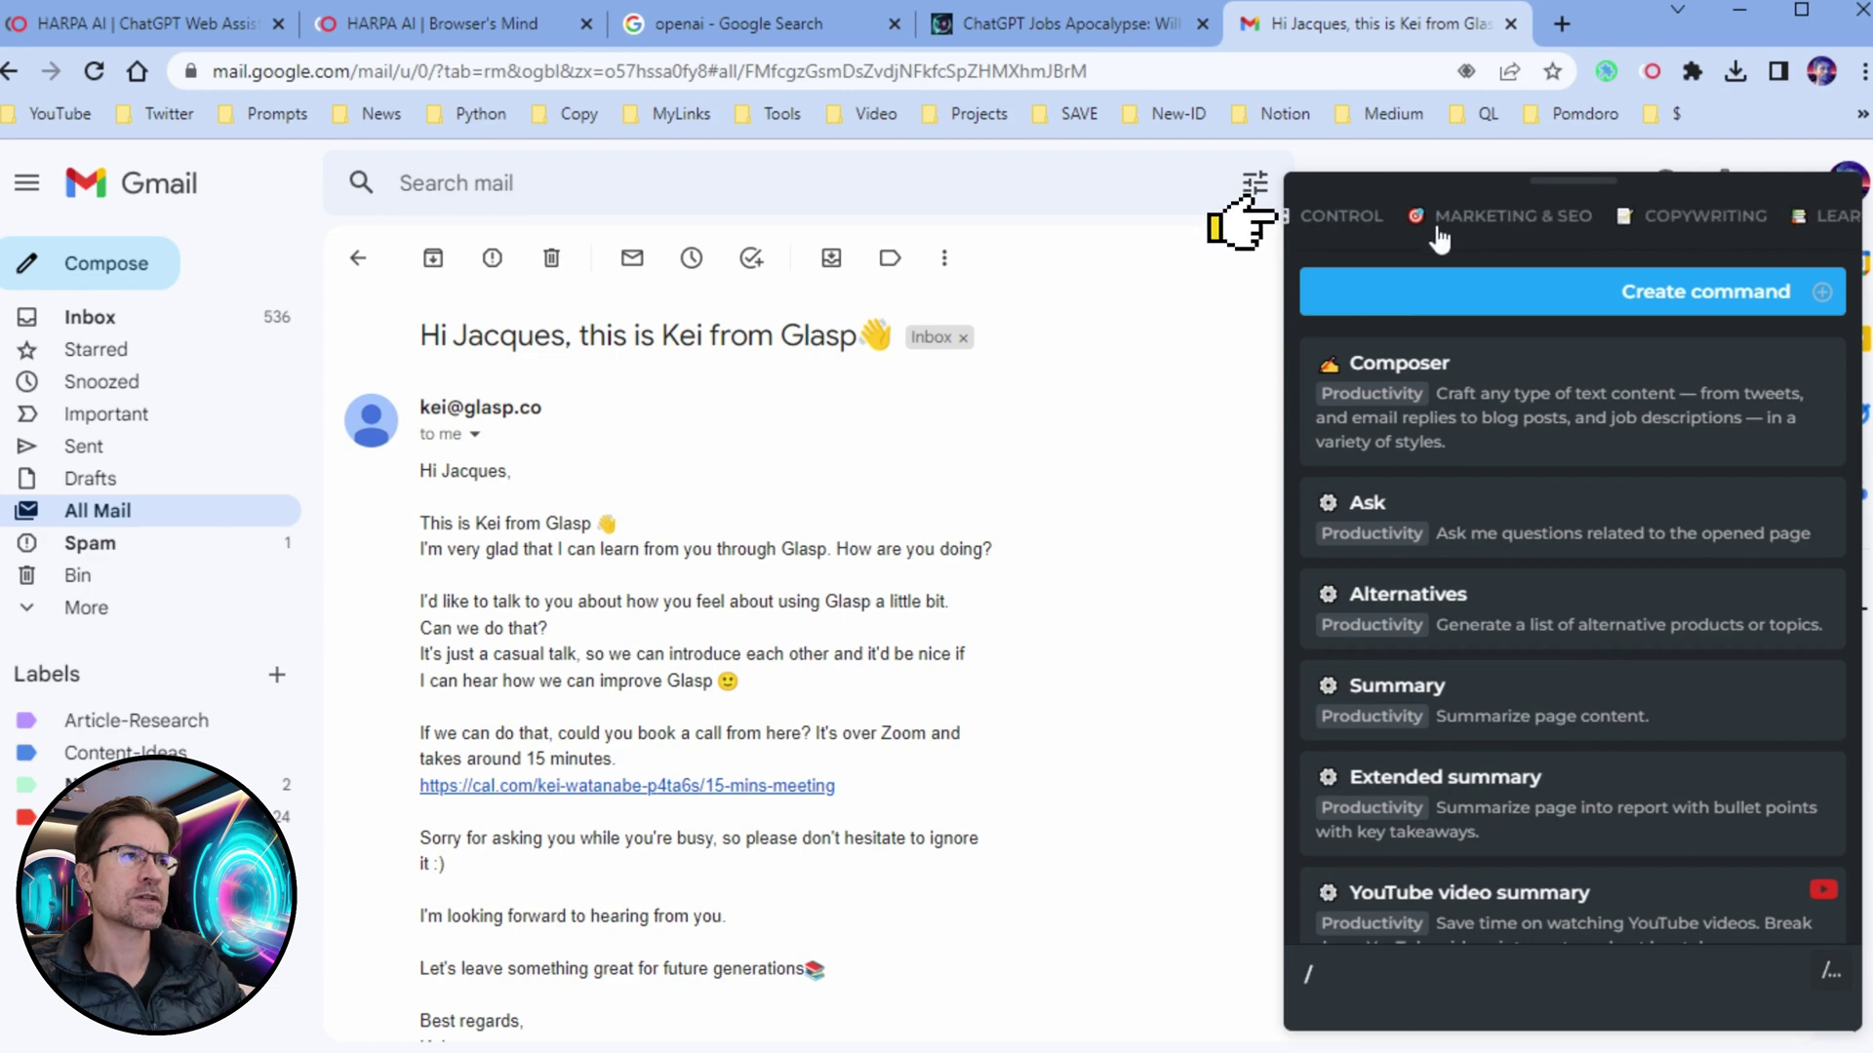
{"action": "scroll", "coordinate": [1534, 230], "scroll_direction": "left", "scroll_amount": 5}
{"action": "left_click_drag", "start_coordinate": [1689, 234], "coordinate": [1559, 230]}
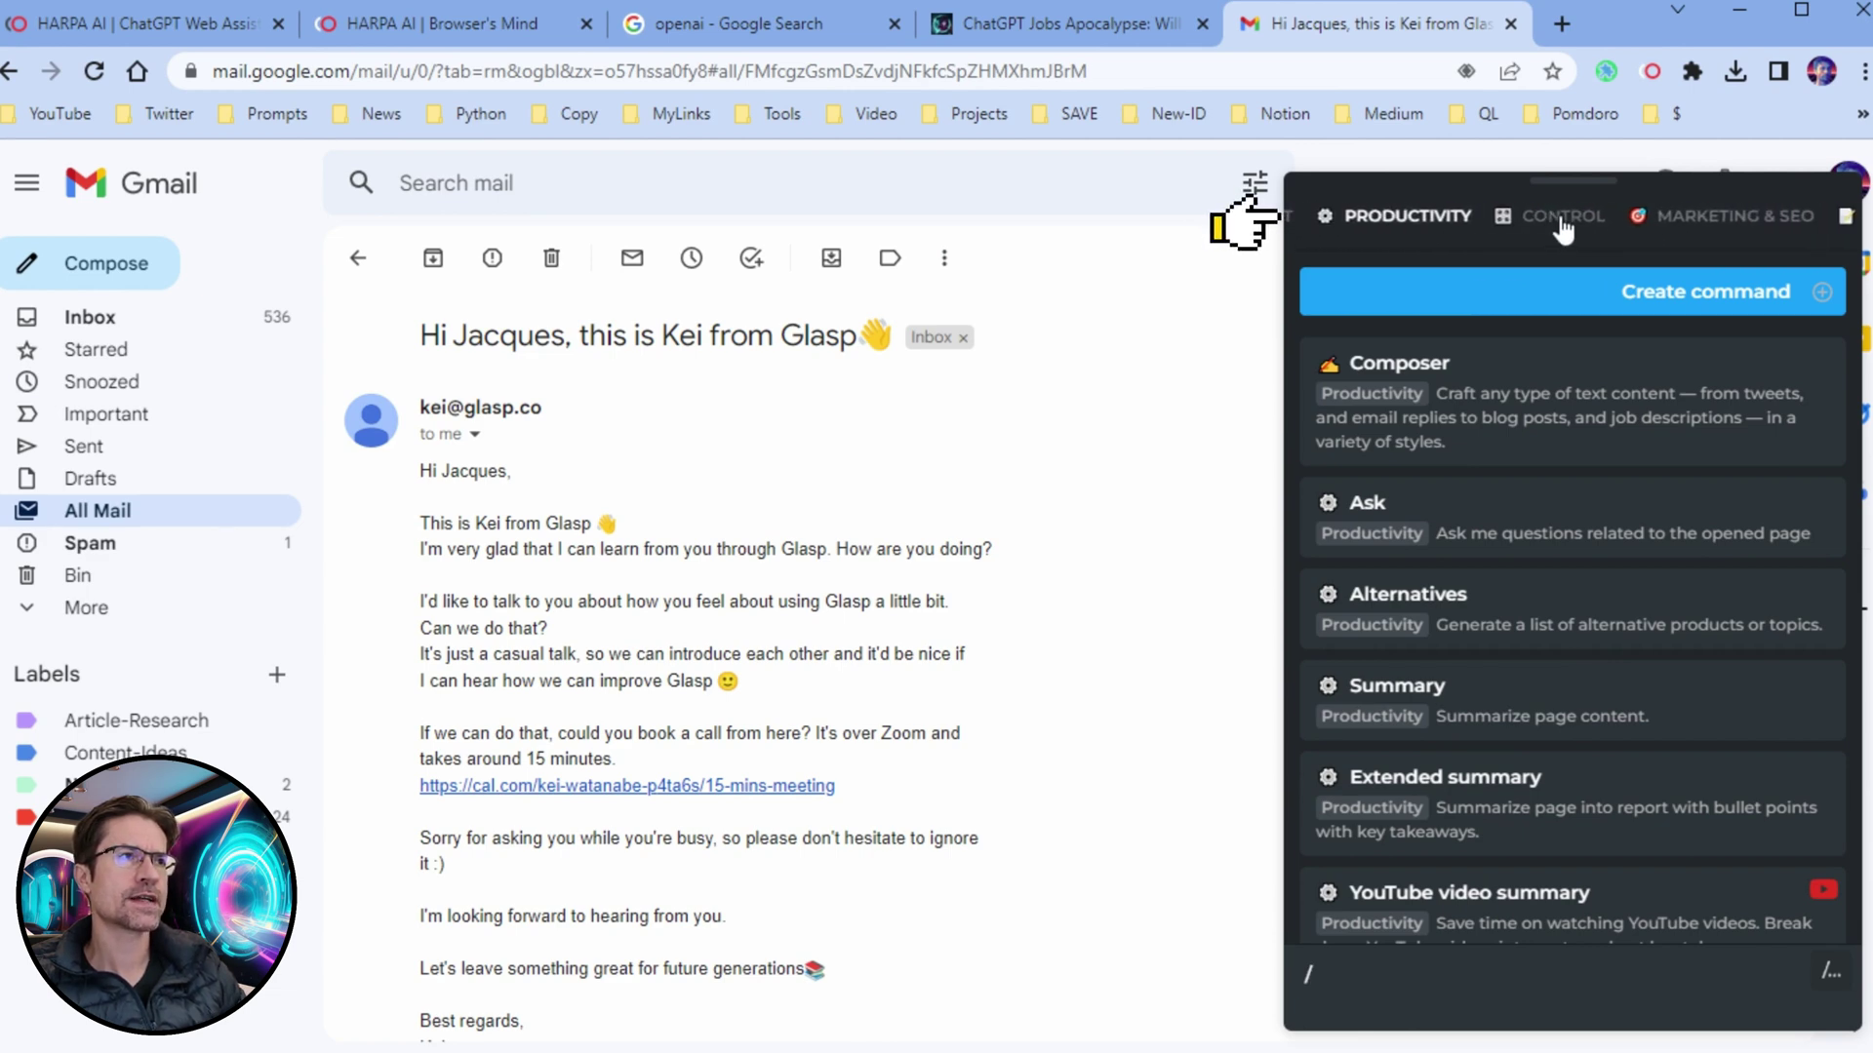
{"action": "left_click", "coordinate": [1751, 216]}
{"action": "left_click_drag", "start_coordinate": [1785, 230], "coordinate": [1551, 220]}
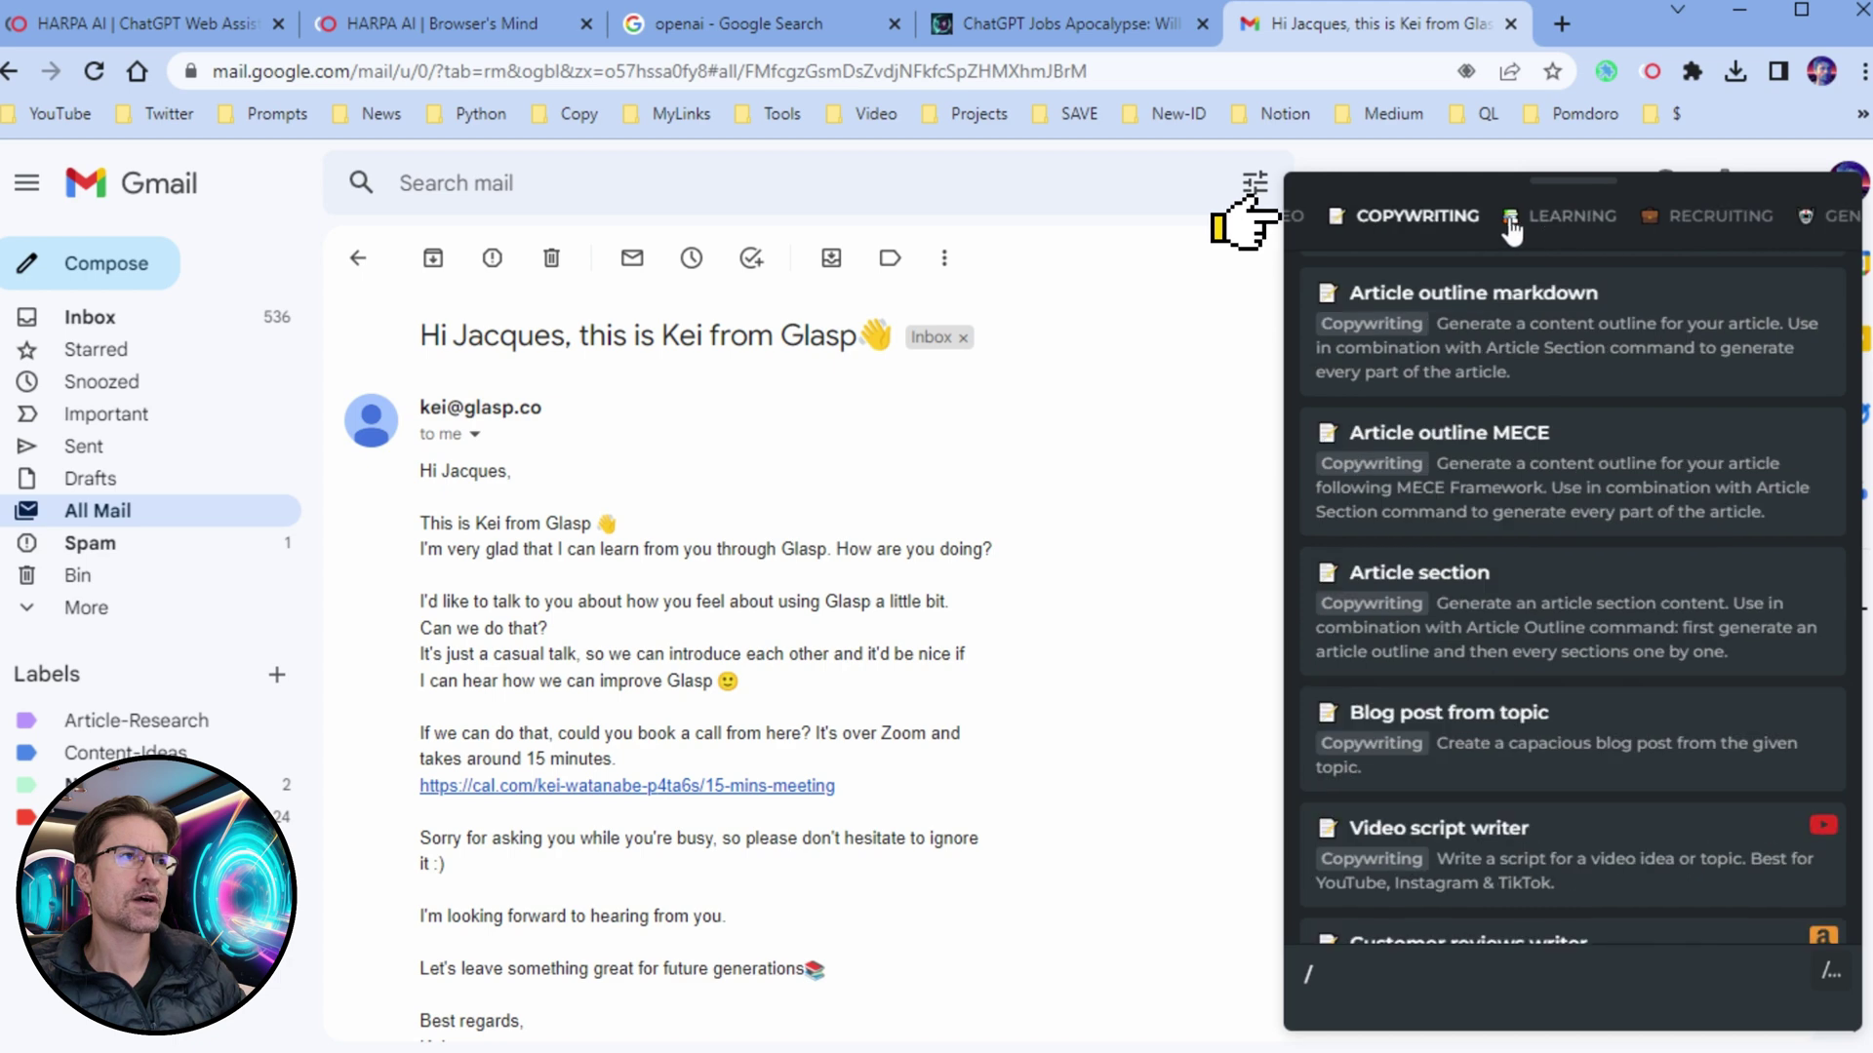
{"action": "left_click", "coordinate": [1722, 221]}
{"action": "scroll", "coordinate": [1619, 219], "scroll_direction": "left", "scroll_amount": 5}
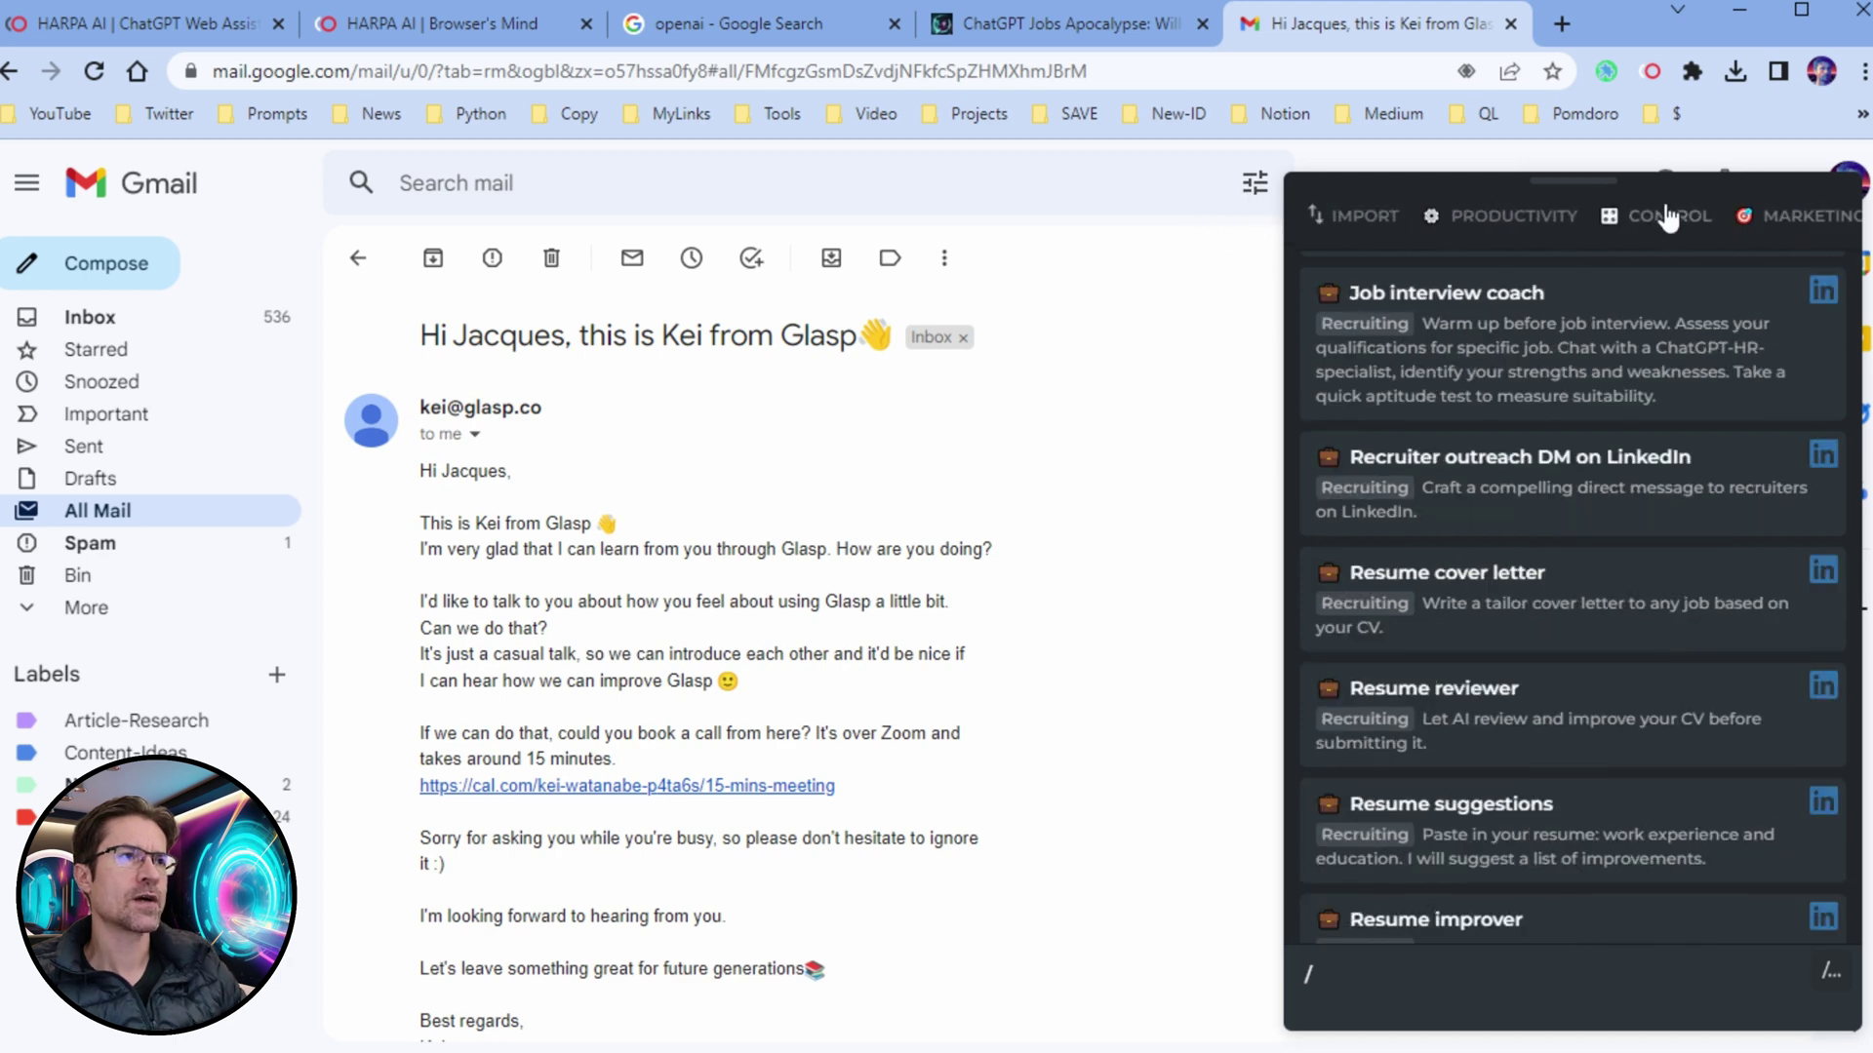
{"action": "left_click", "coordinate": [1527, 221]}
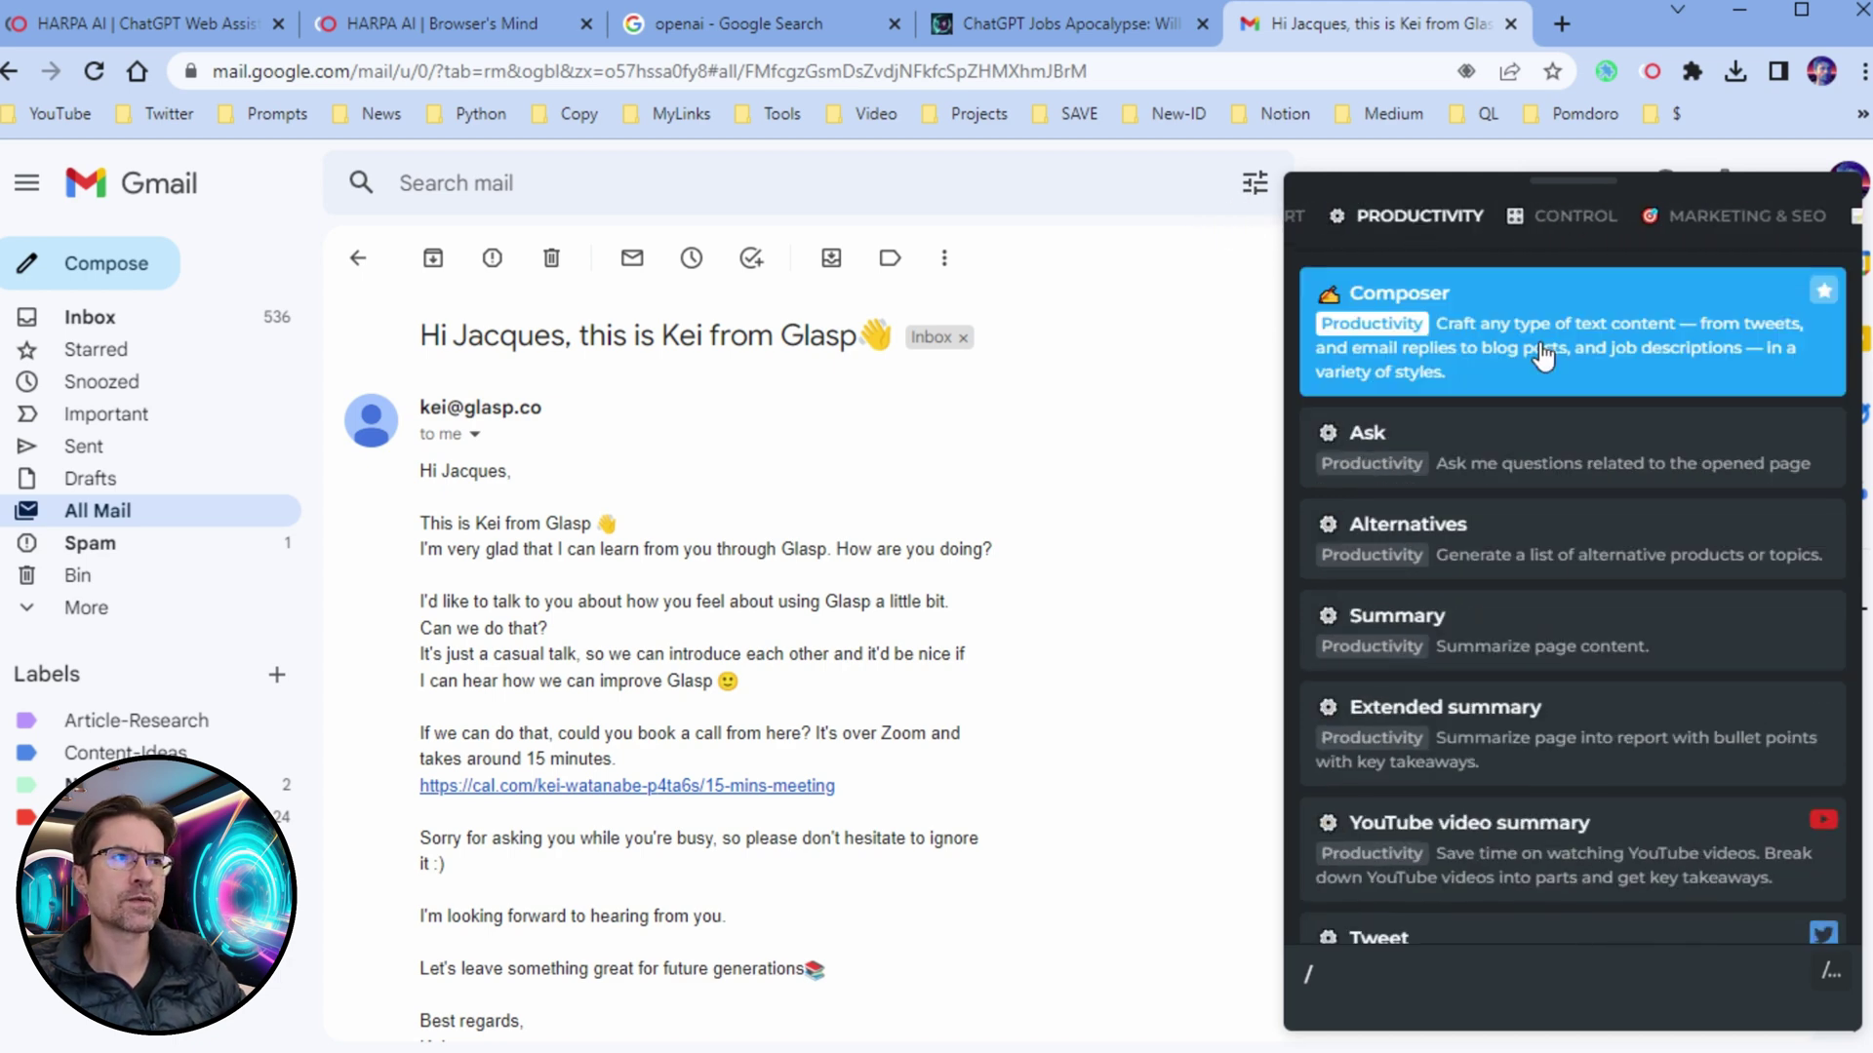
{"action": "left_click", "coordinate": [1544, 363]}
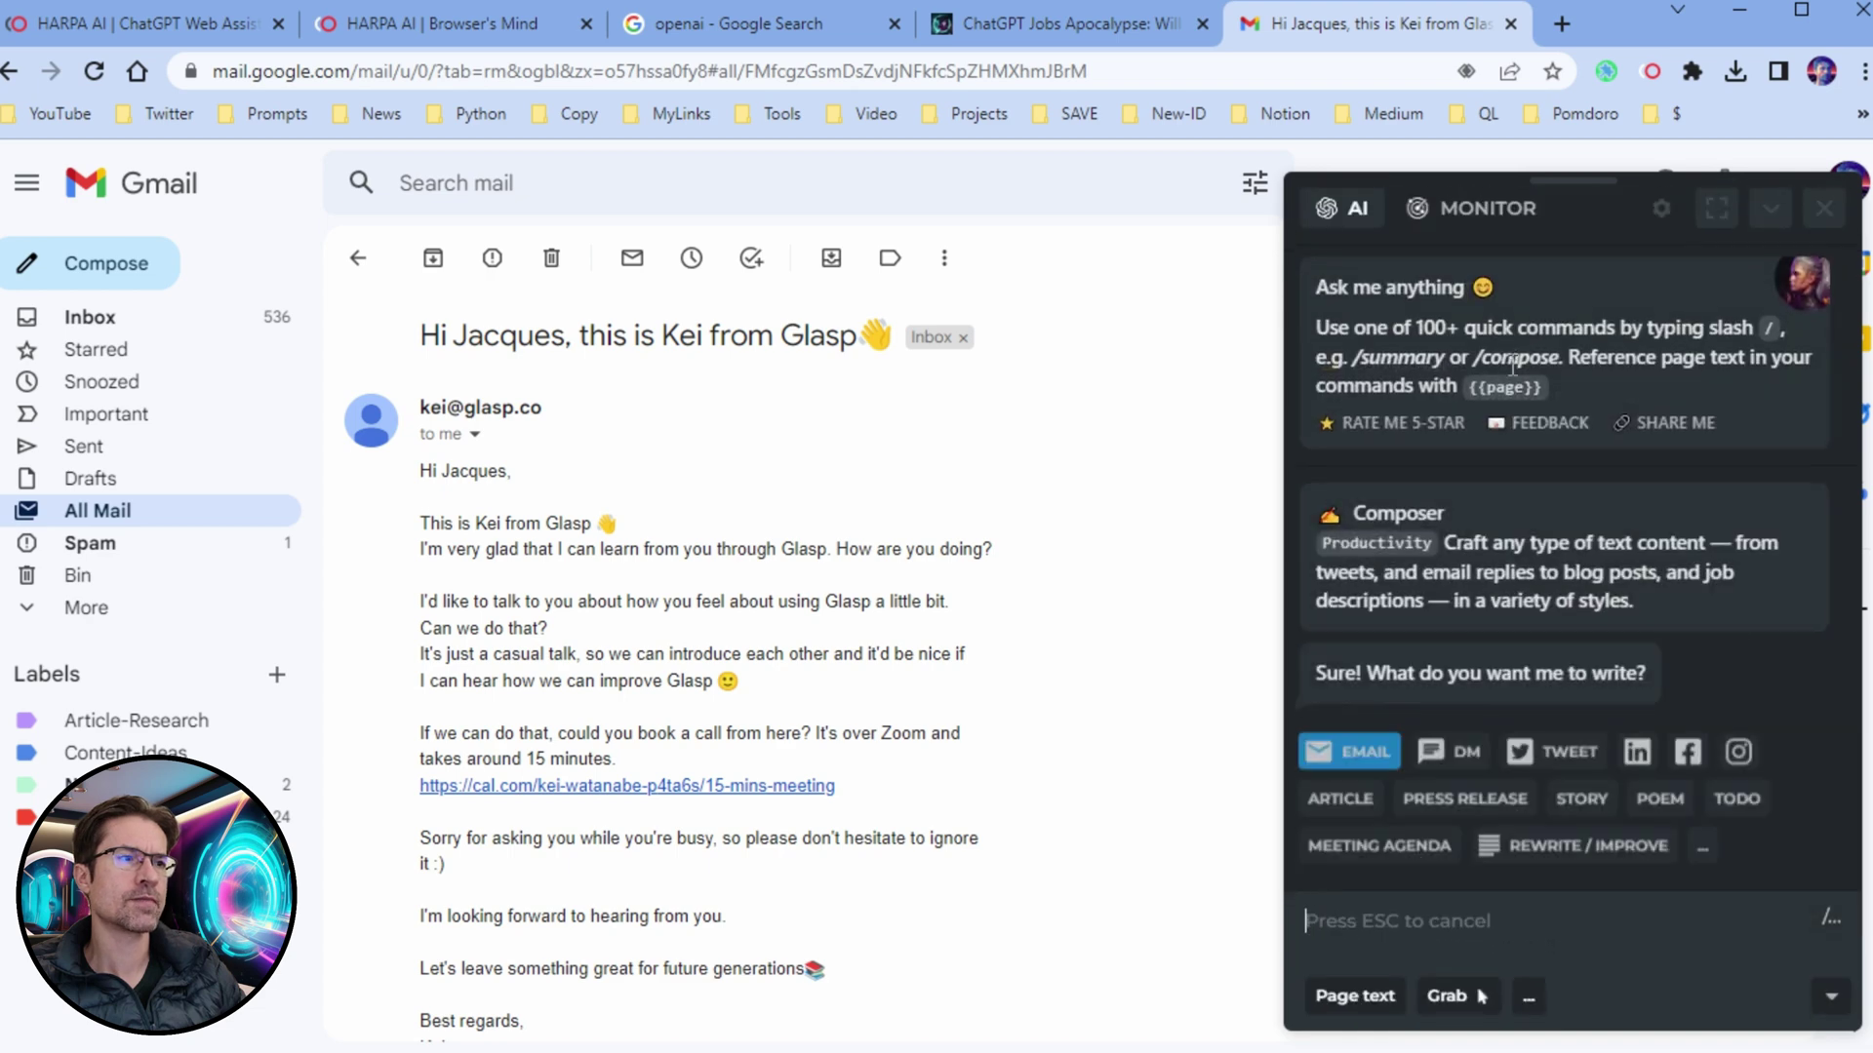
Have Composer draft a question-style email reply from the page, then enter 'please make the reply shorter & informal'.
{"action": "left_click", "coordinate": [1347, 743]}
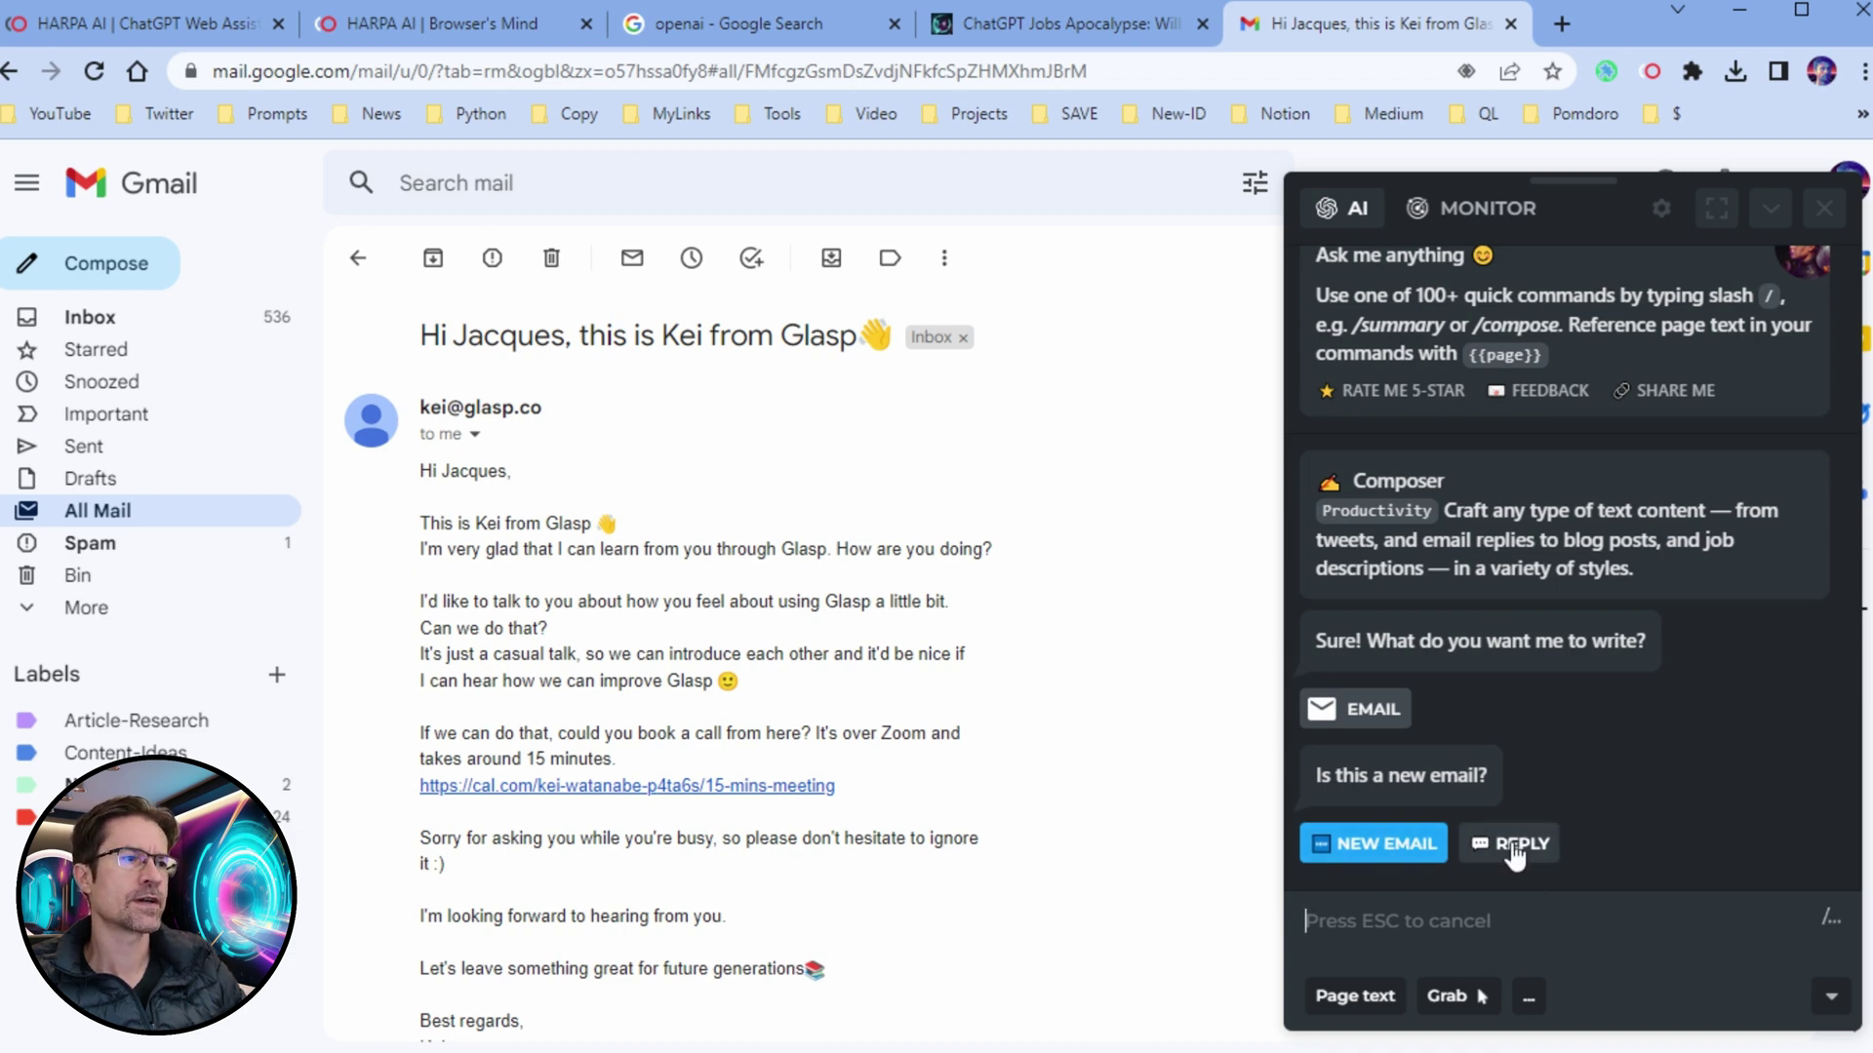
{"action": "left_click", "coordinate": [1513, 848]}
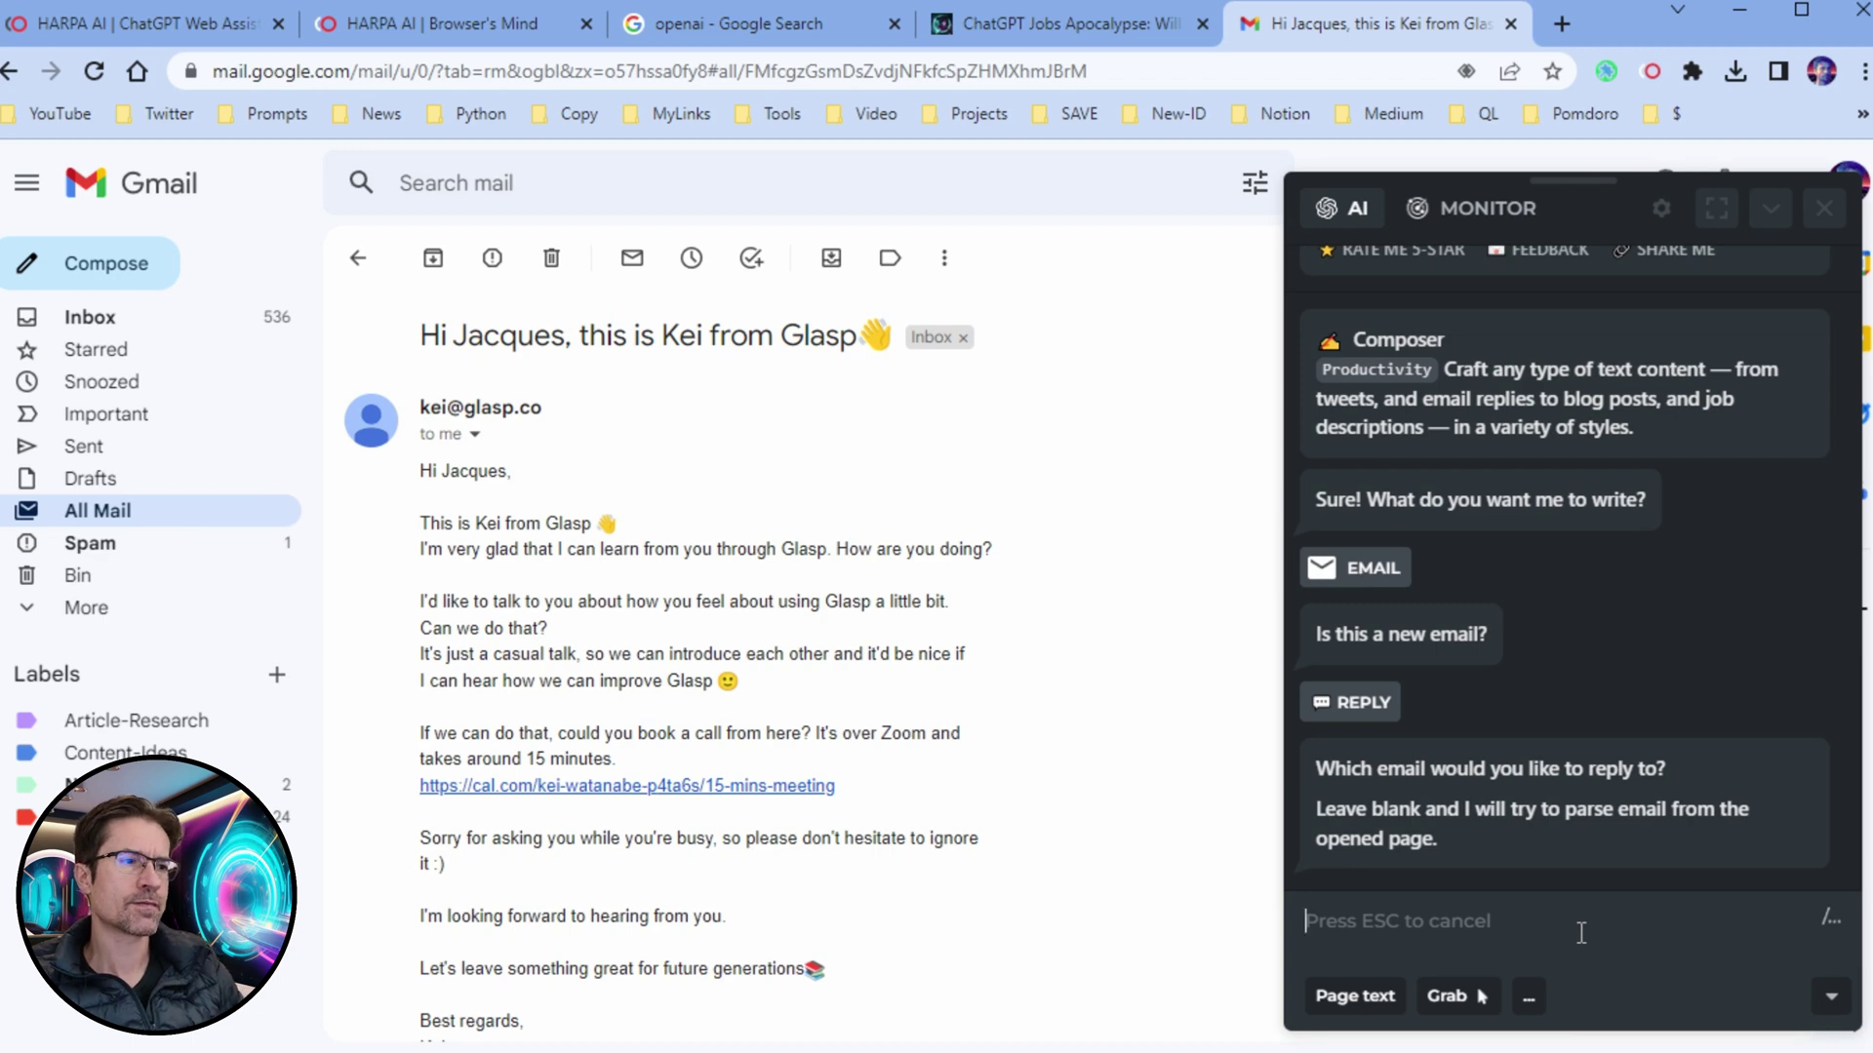
{"action": "key", "text": "ctrl+Return"}
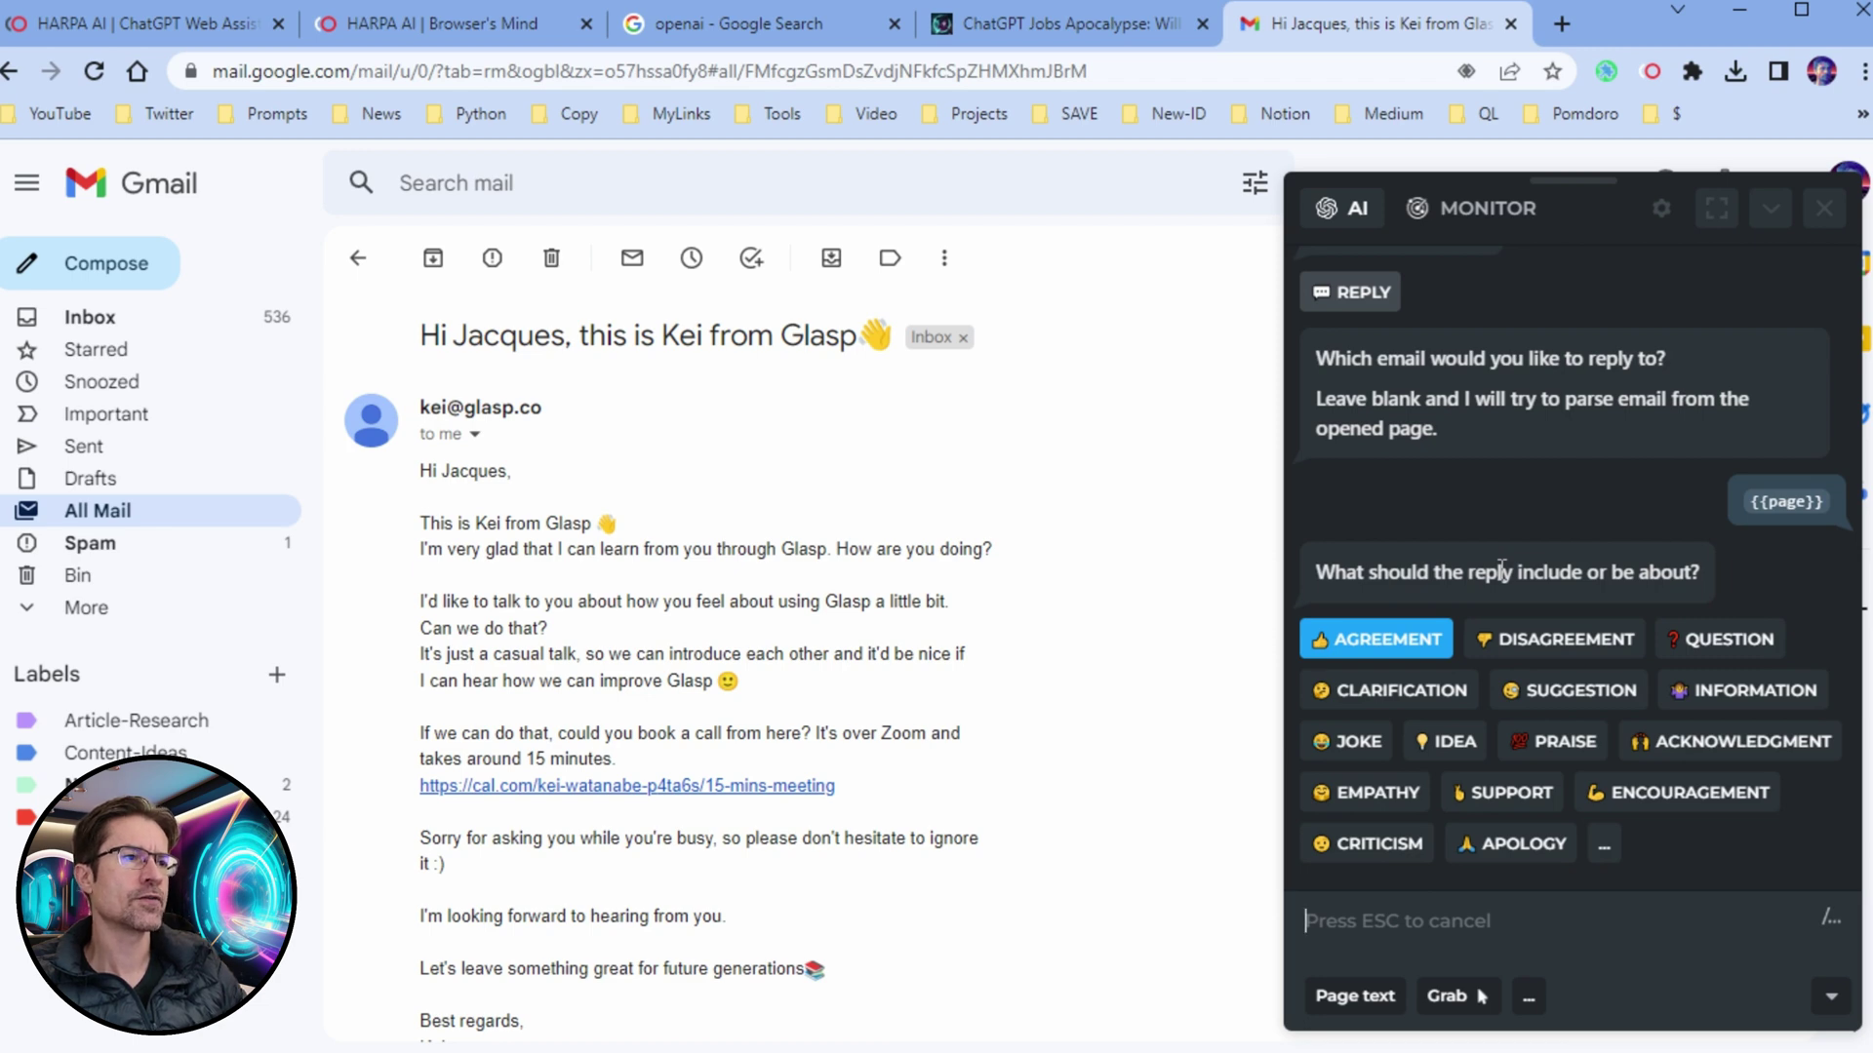
{"action": "left_click", "coordinate": [1721, 639]}
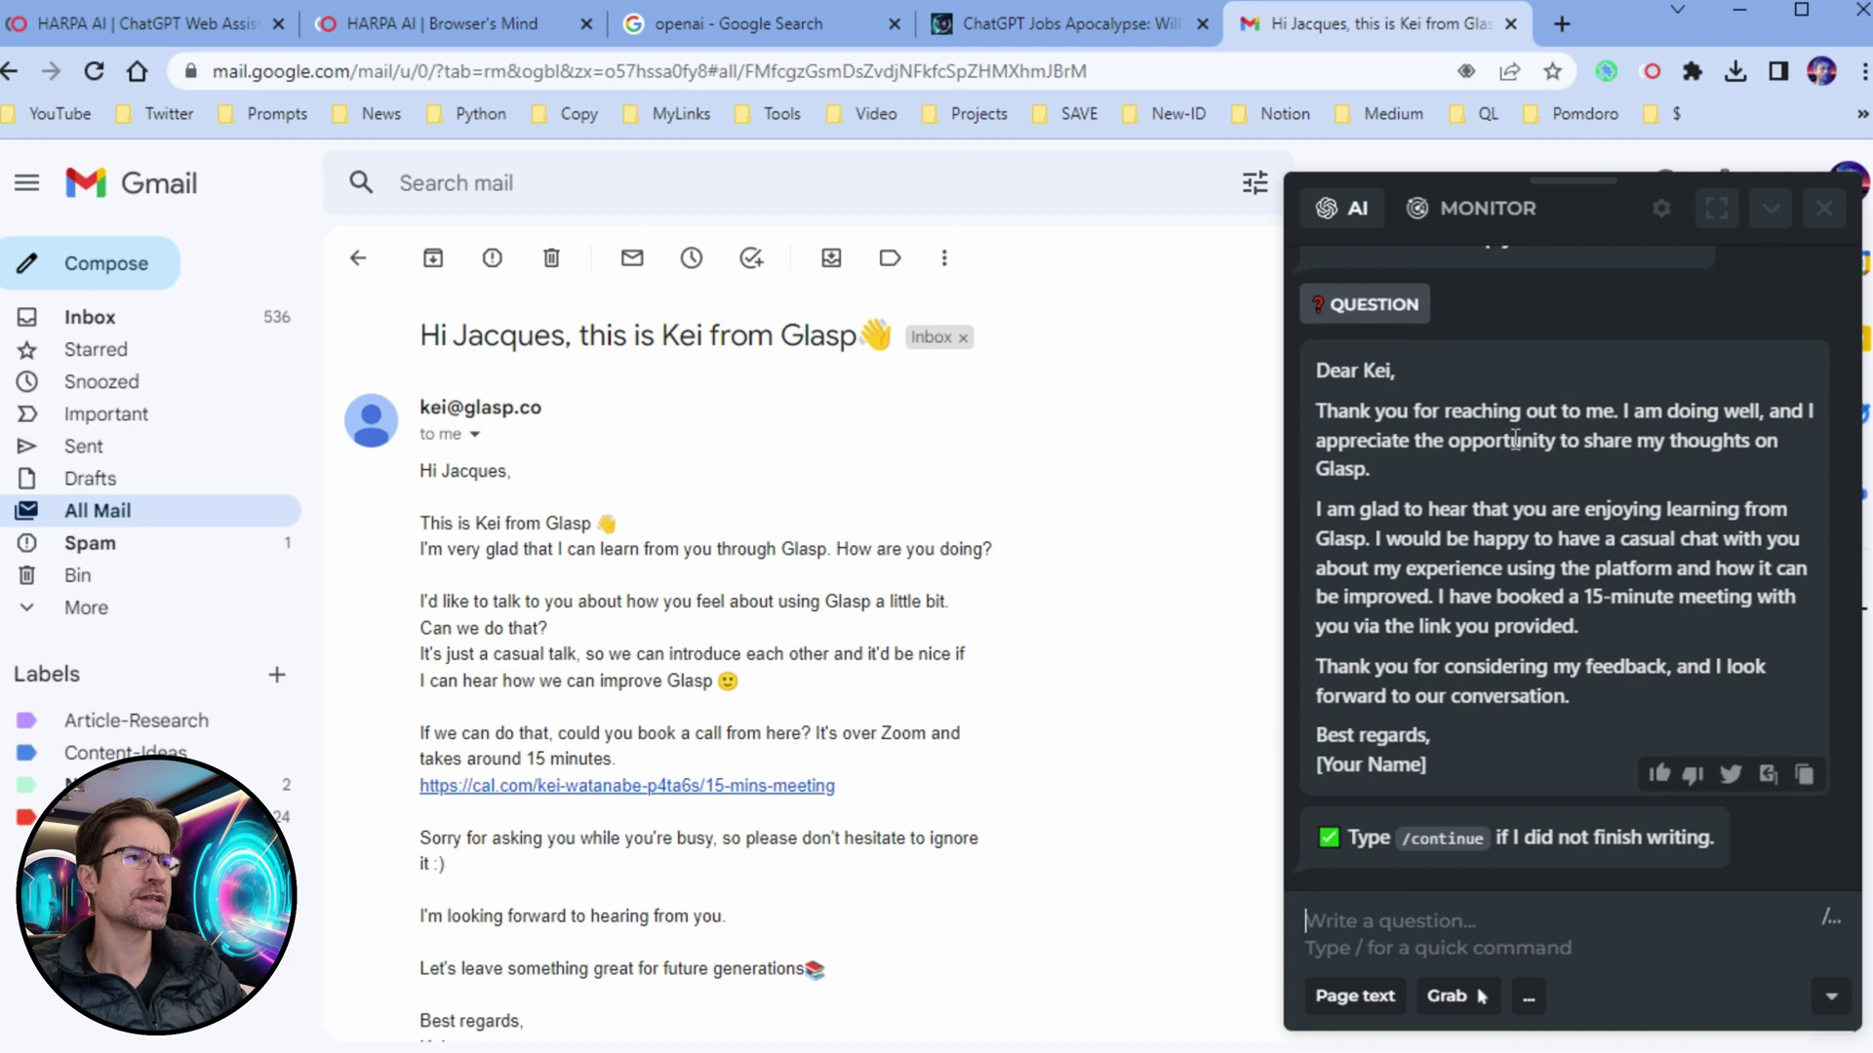
{"action": "type", "text": "please make the reply shorter & informal"}
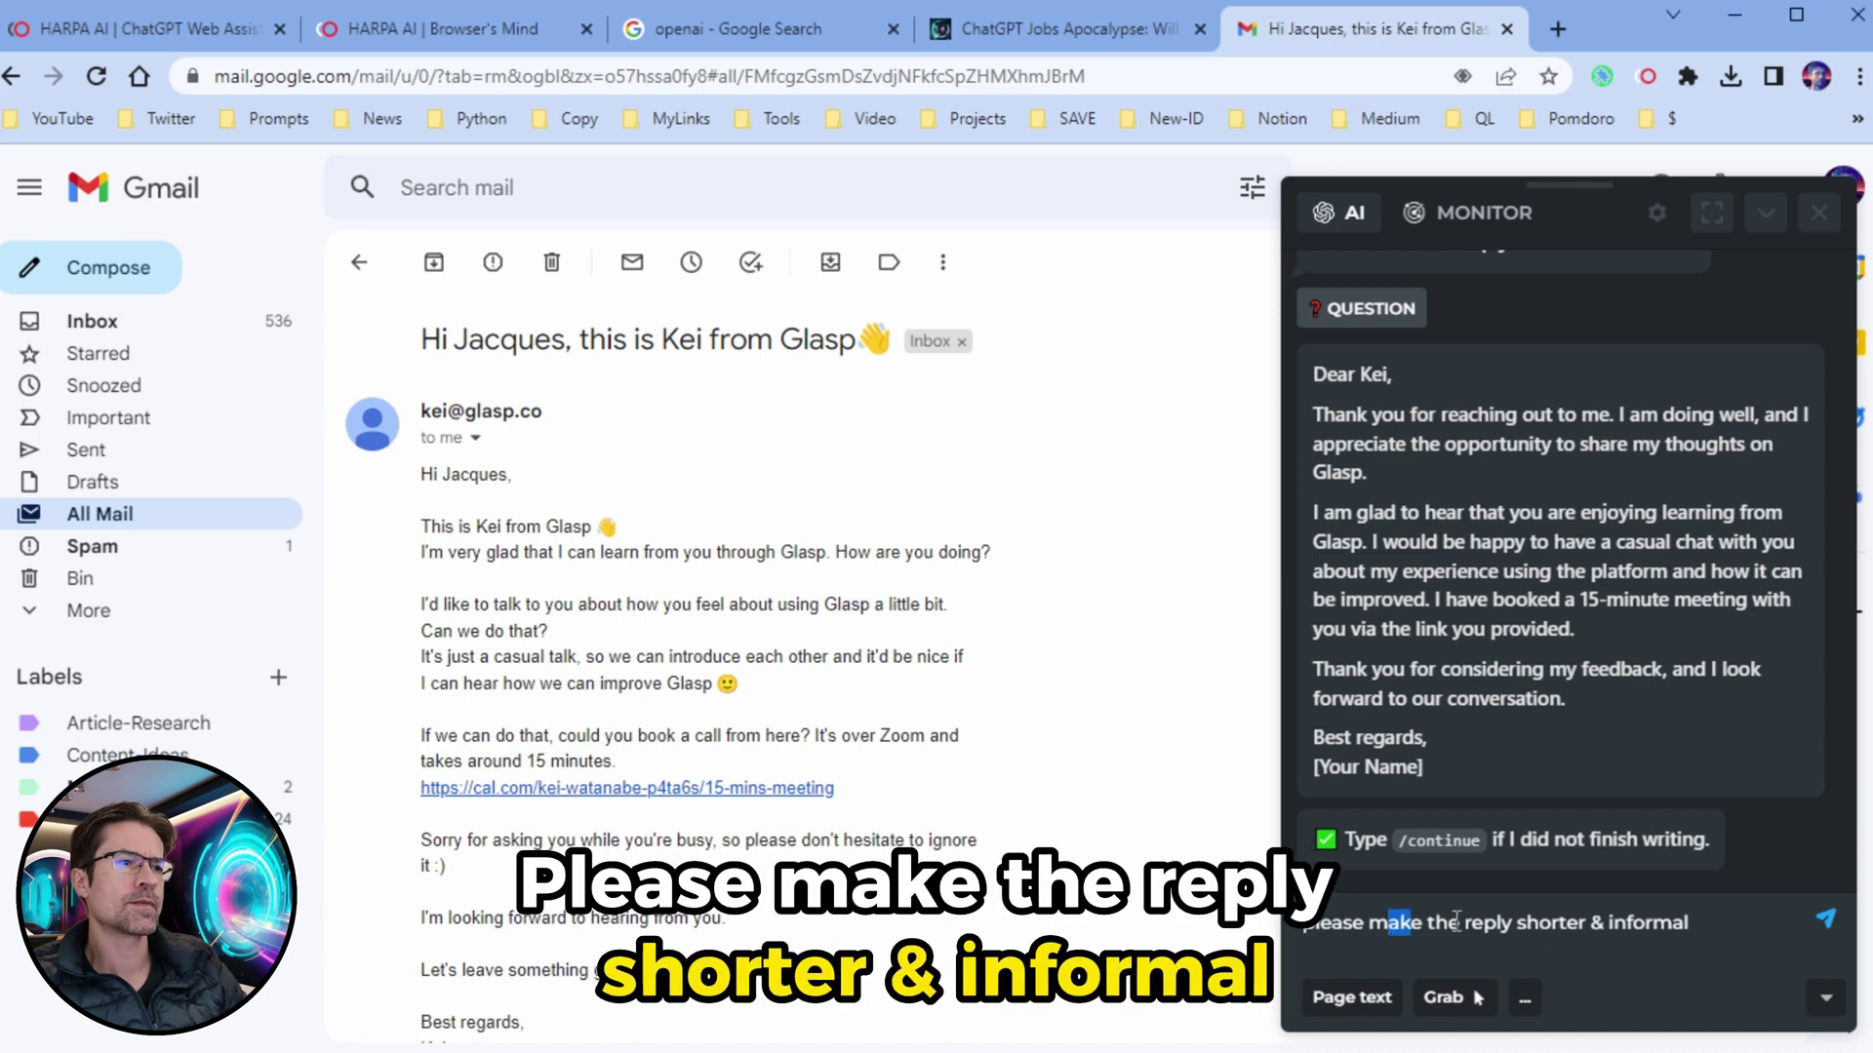
Submit the shorter, informal rewrite request and look over the new reply.
{"action": "left_click", "coordinate": [1824, 919]}
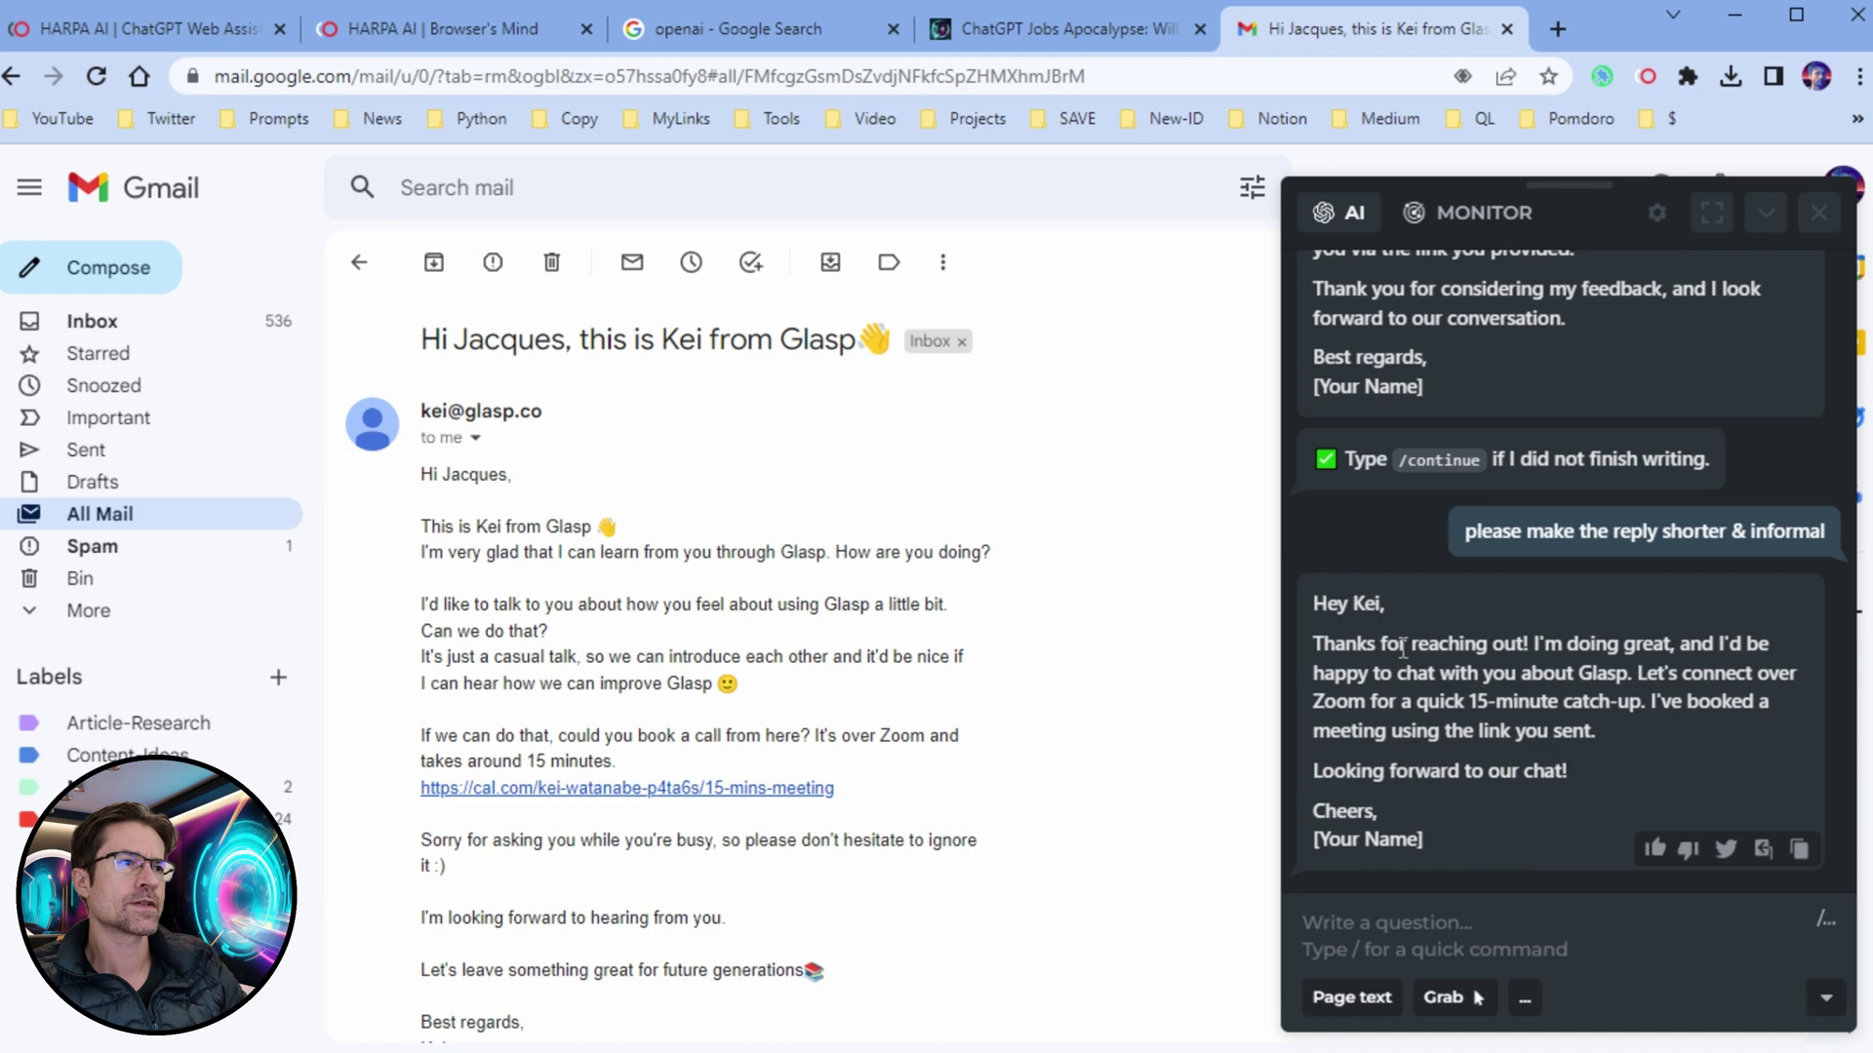
{"action": "left_click_drag", "start_coordinate": [1439, 644], "coordinate": [1469, 673]}
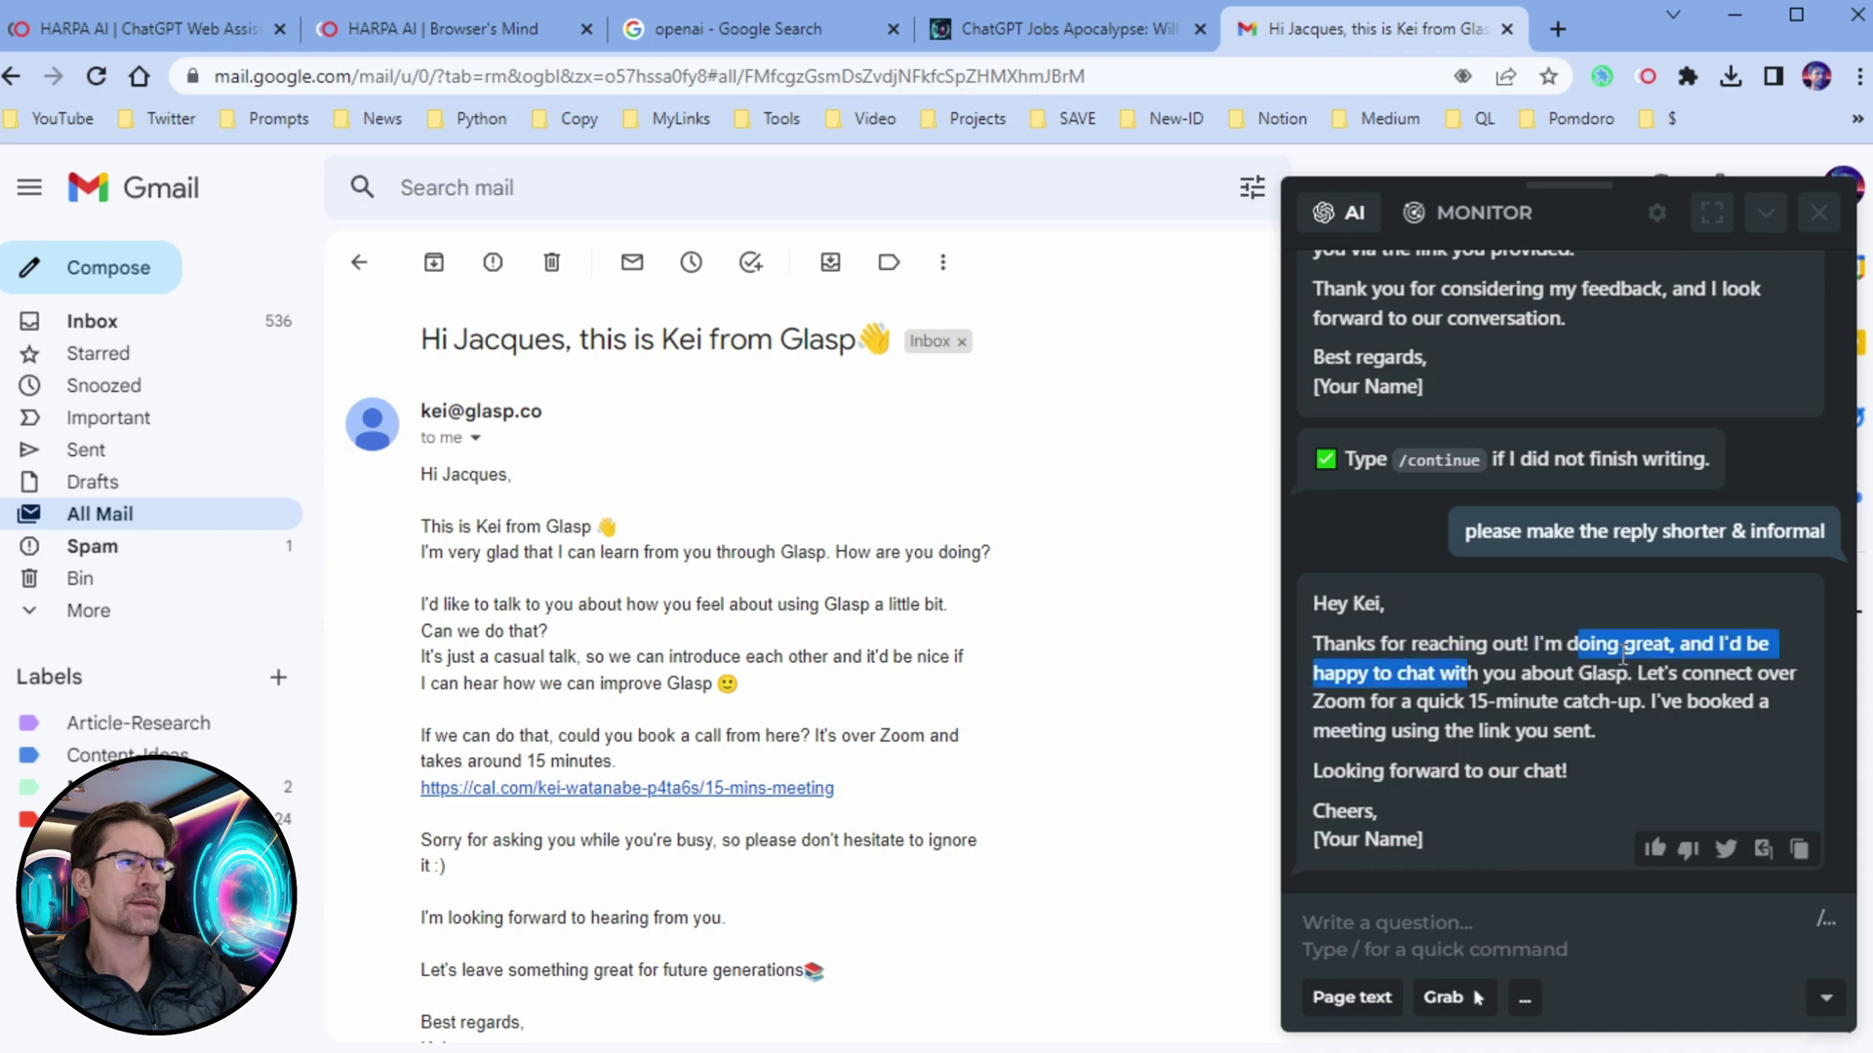
{"action": "left_click", "coordinate": [1622, 674]}
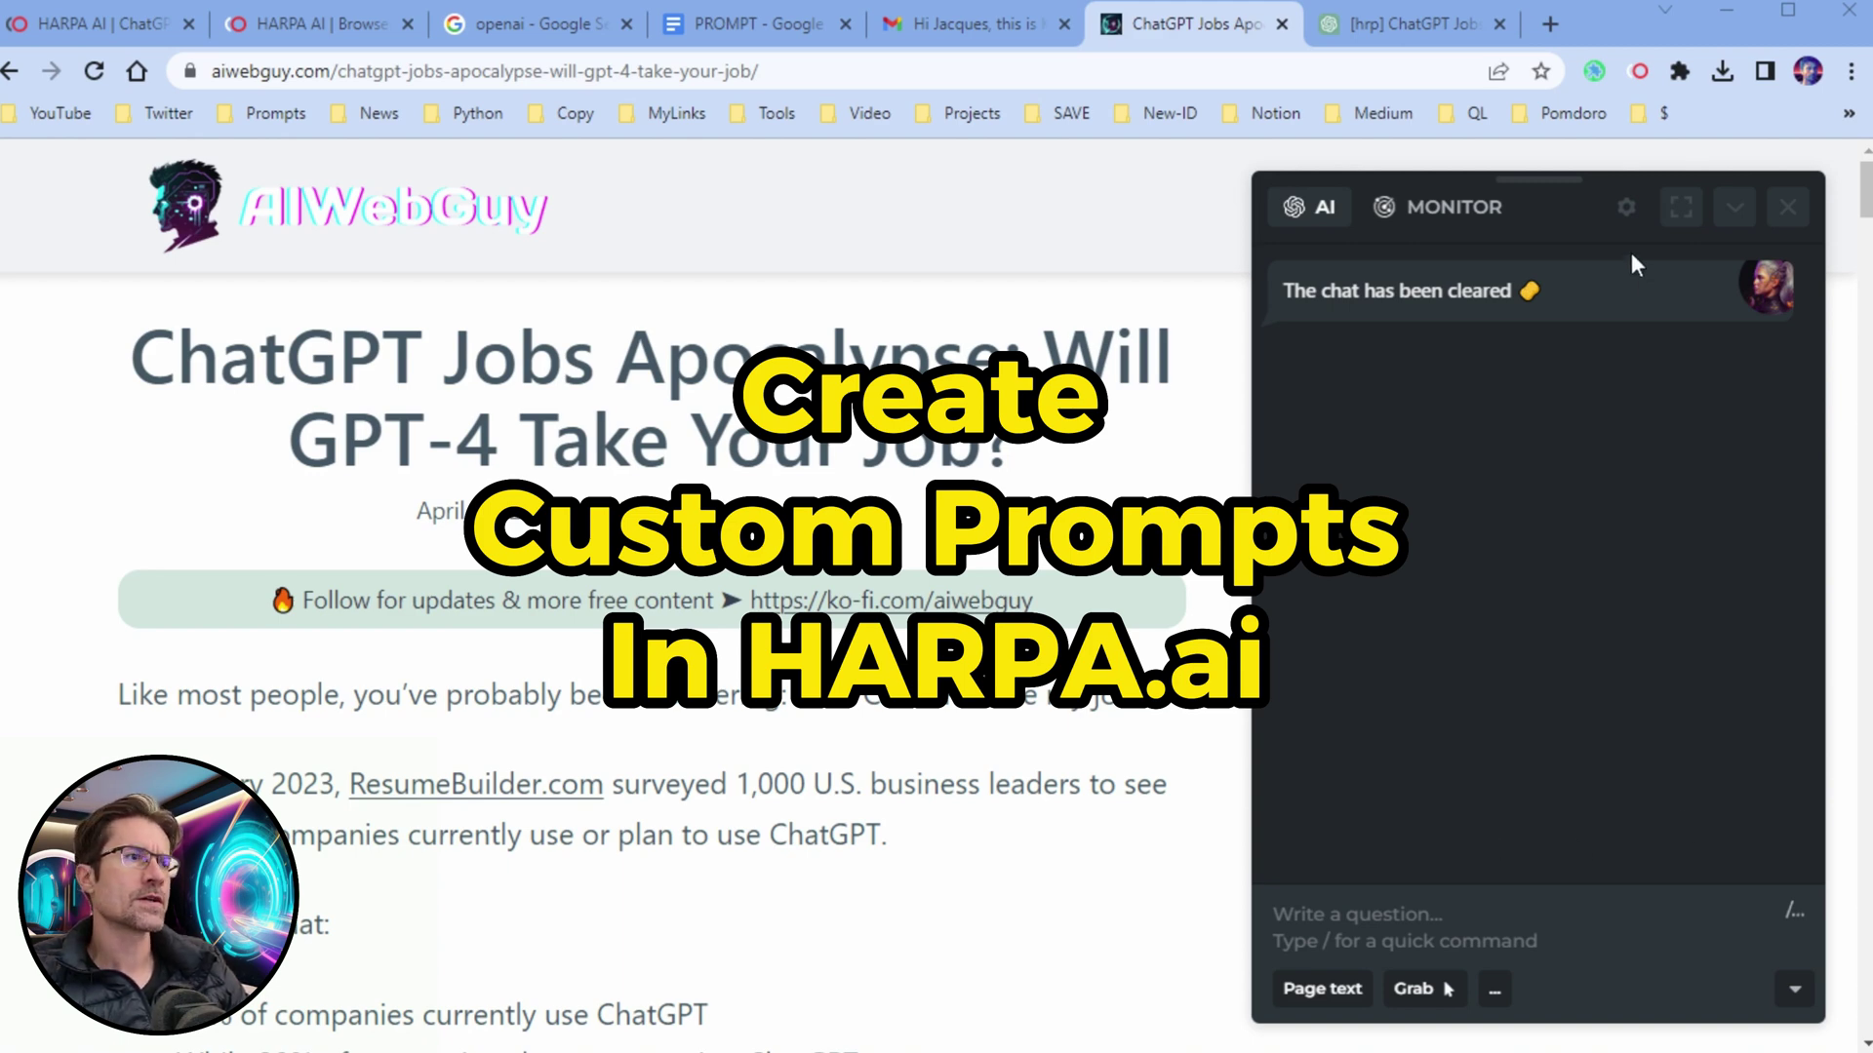
Start a new custom command from the / menu and add a question parameter.
{"action": "left_click", "coordinate": [1386, 929]}
{"action": "type", "text": "/"}
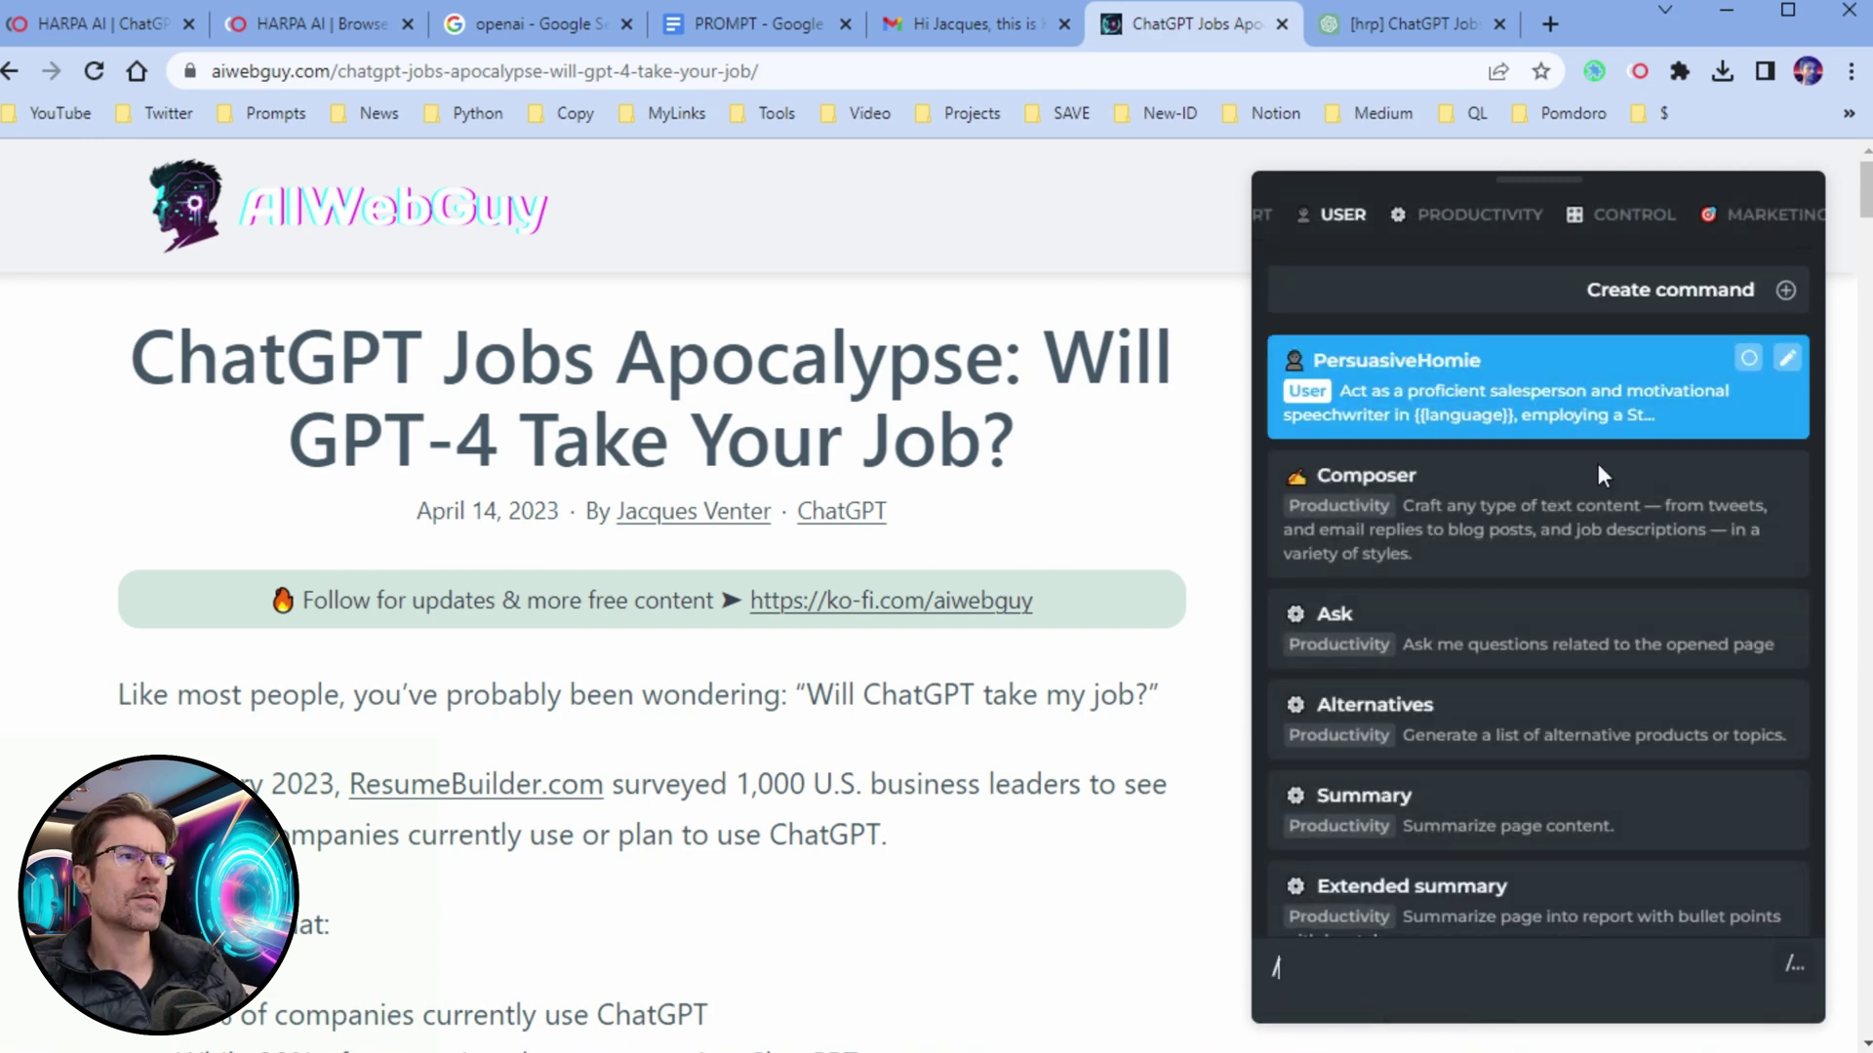
{"action": "left_click", "coordinate": [1674, 293]}
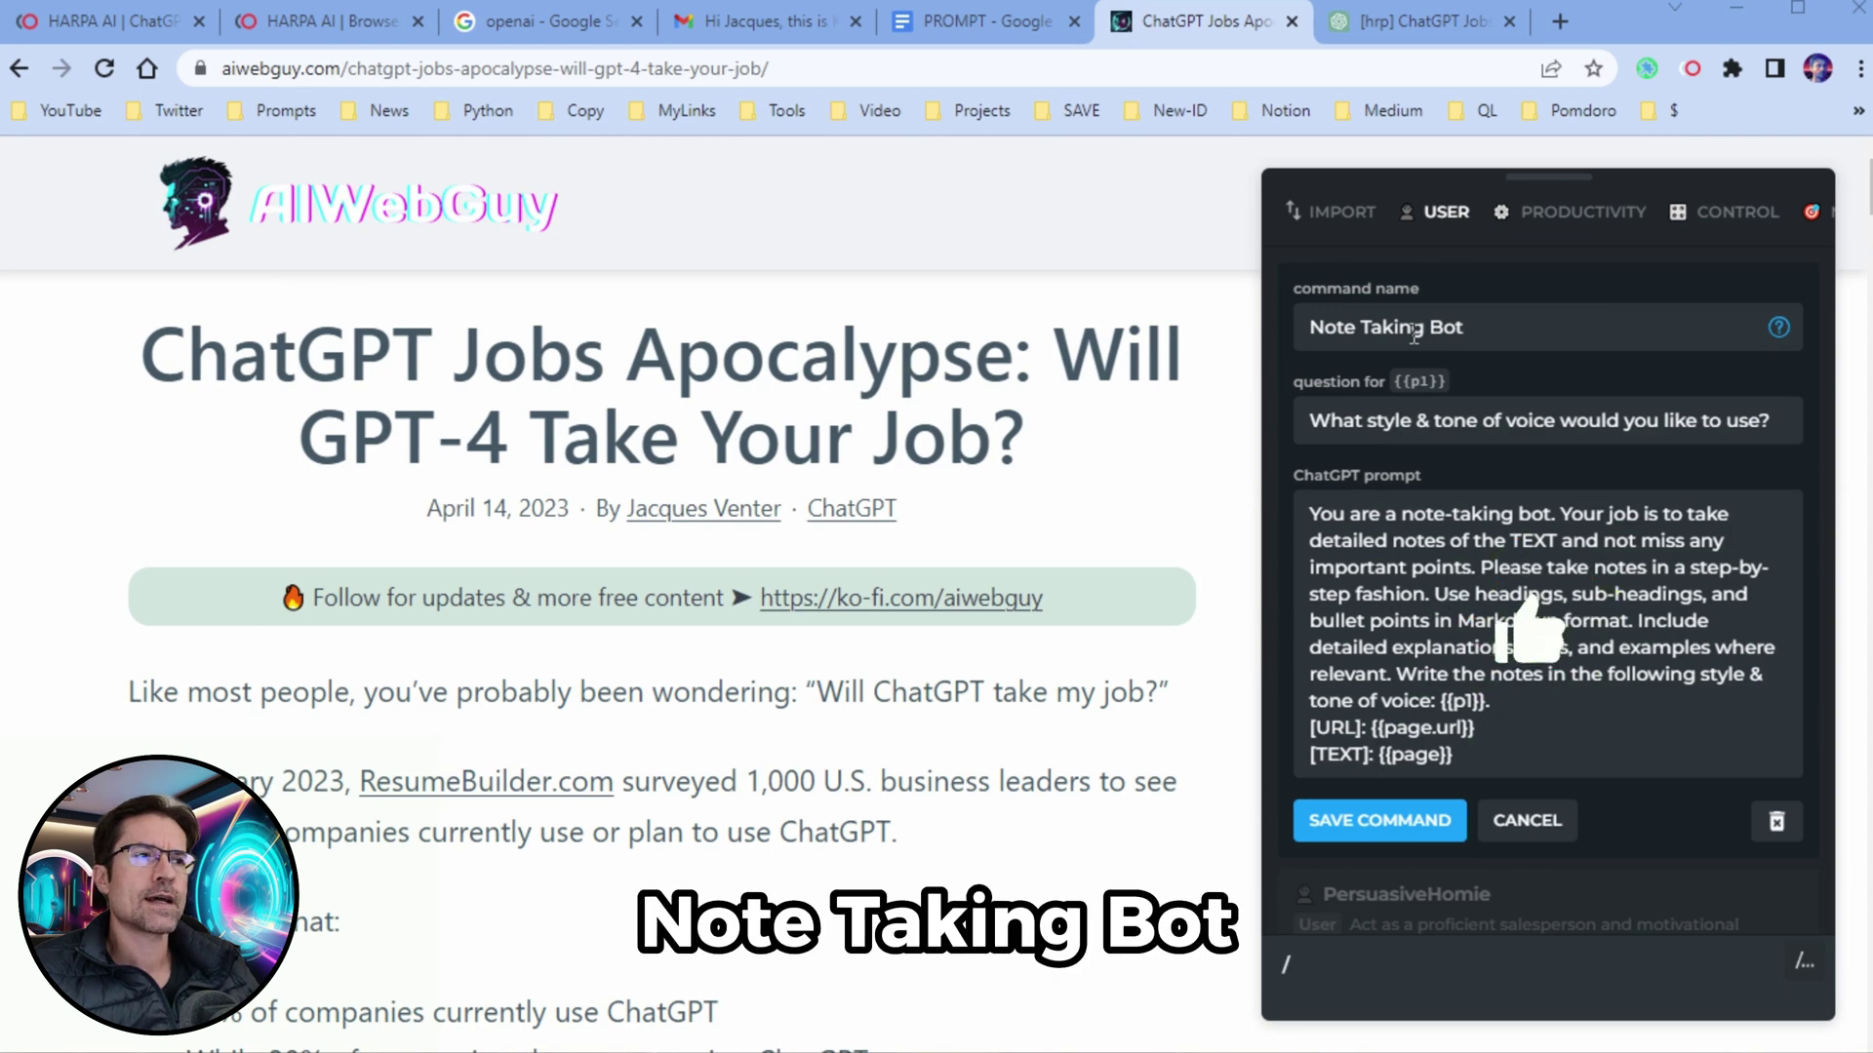
{"action": "mouse_move", "coordinate": [1327, 553]}
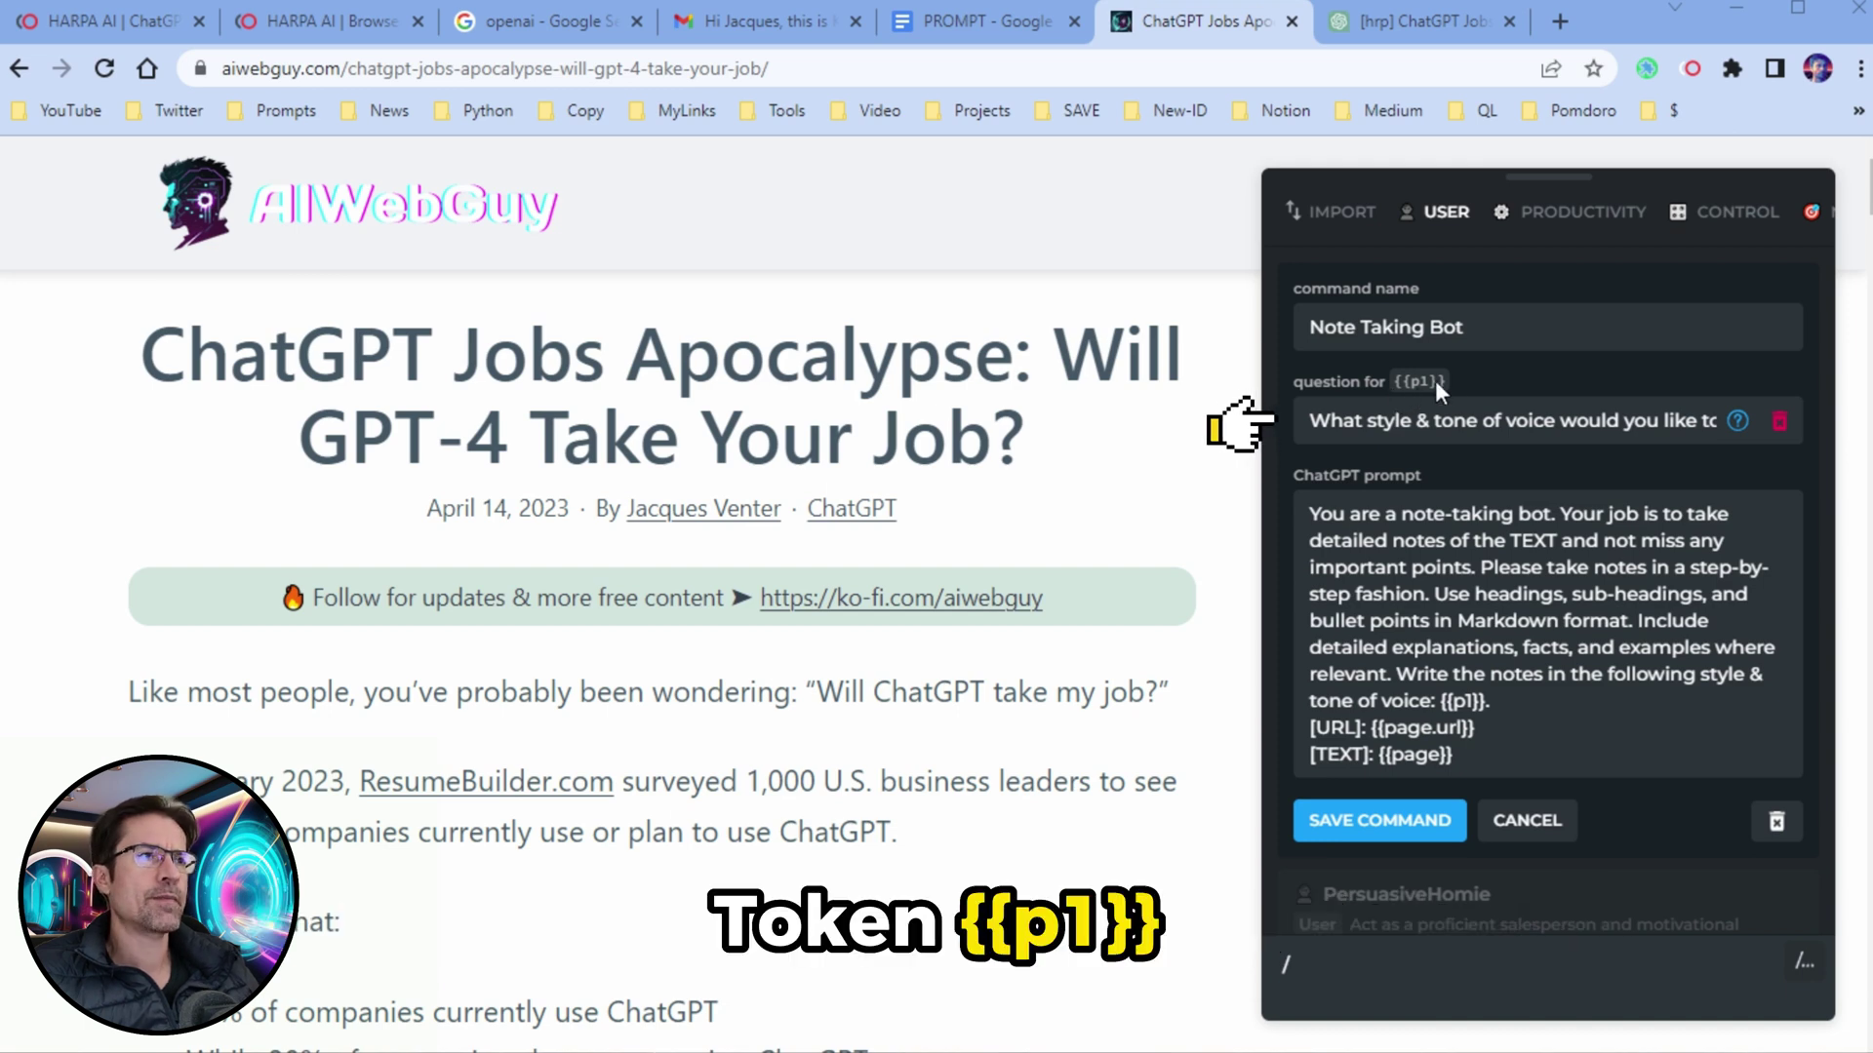
{"action": "left_click", "coordinate": [1697, 757]}
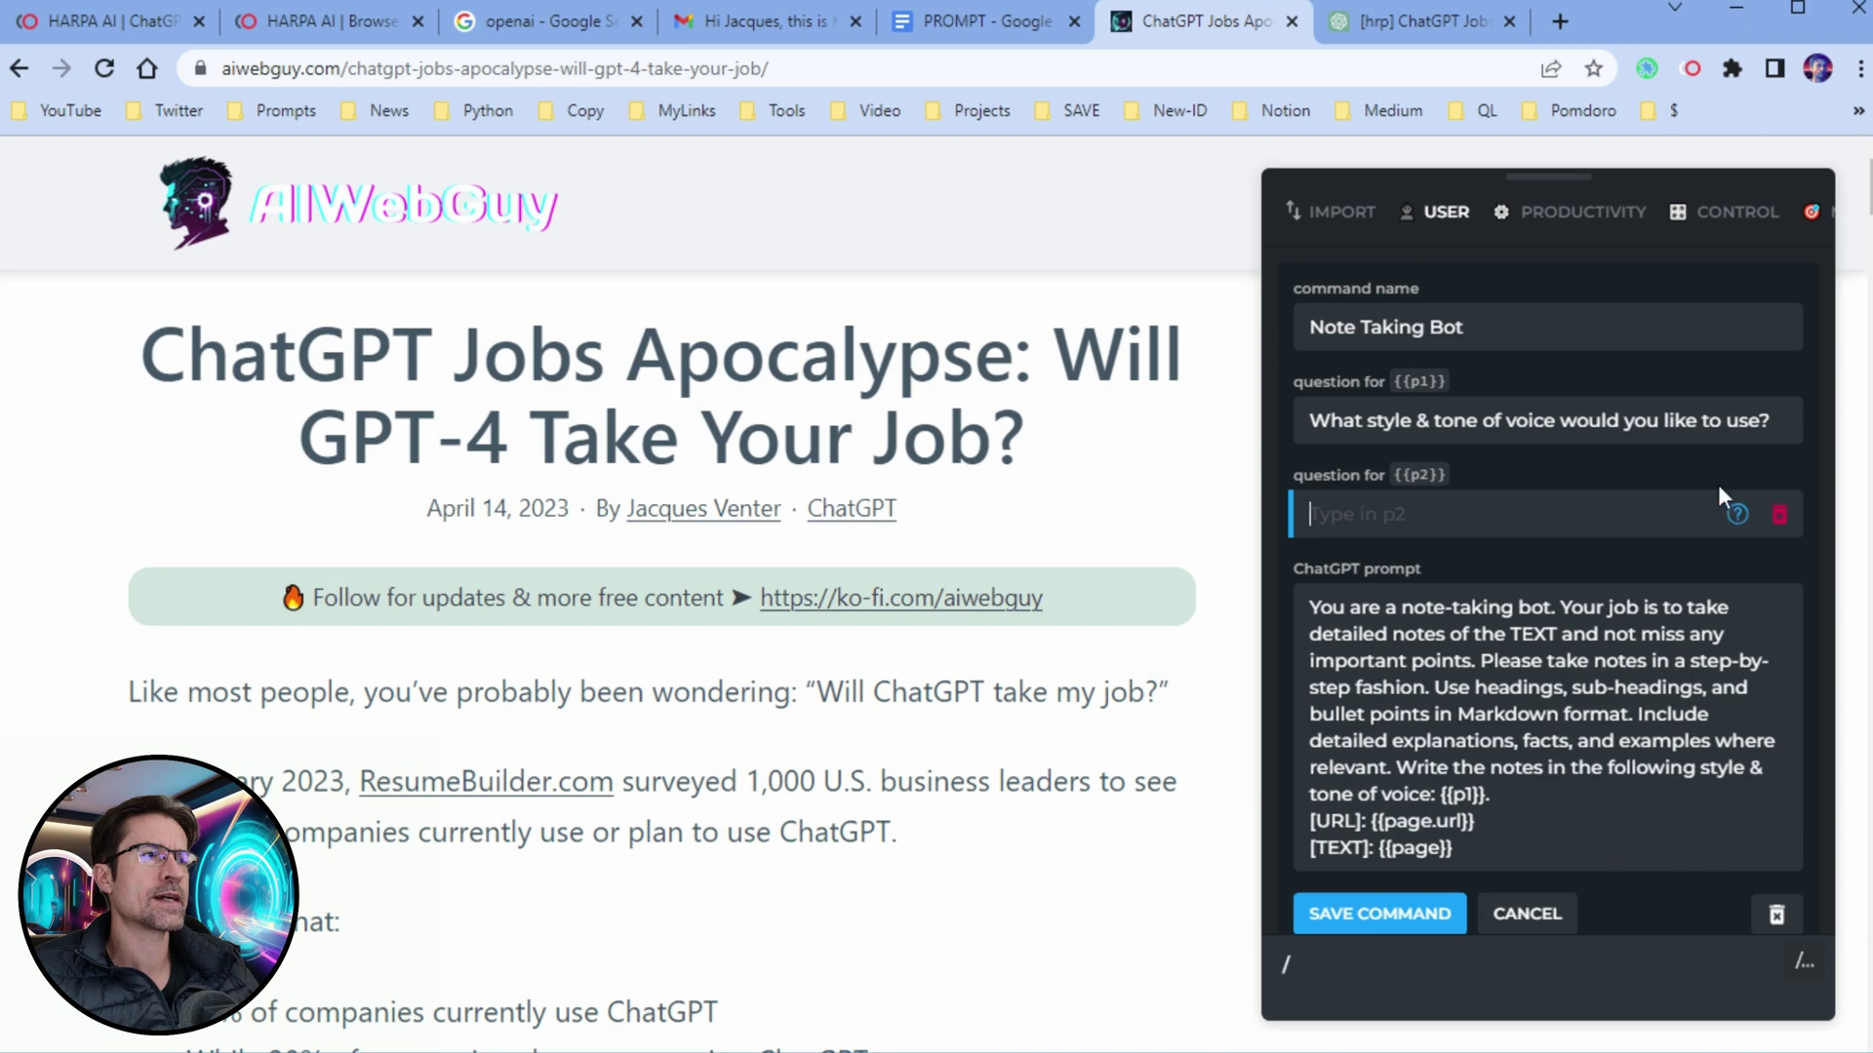
Drop the extra p2 question, check the {{p1}}, {{page.url}} and {{page}} prompt parts, and save Note Taking Bot.
{"action": "left_click", "coordinate": [1781, 517]}
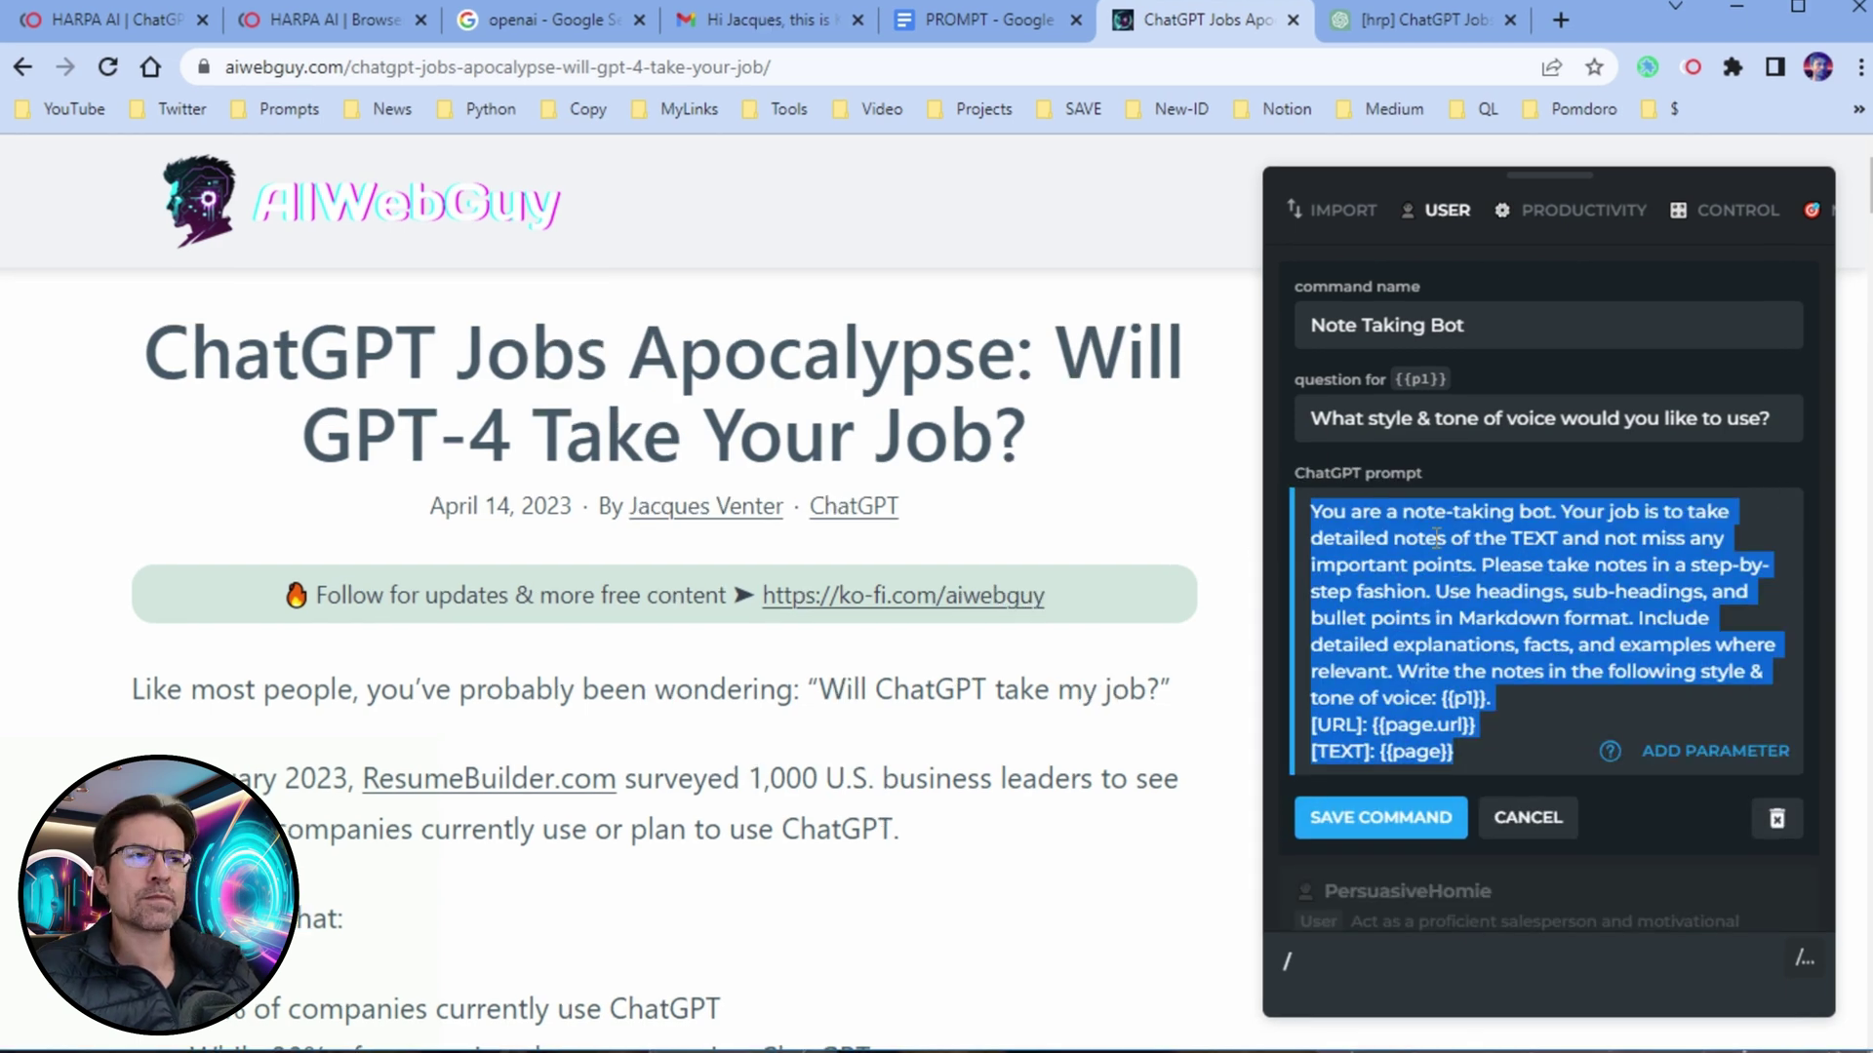
{"action": "left_click", "coordinate": [1483, 698]}
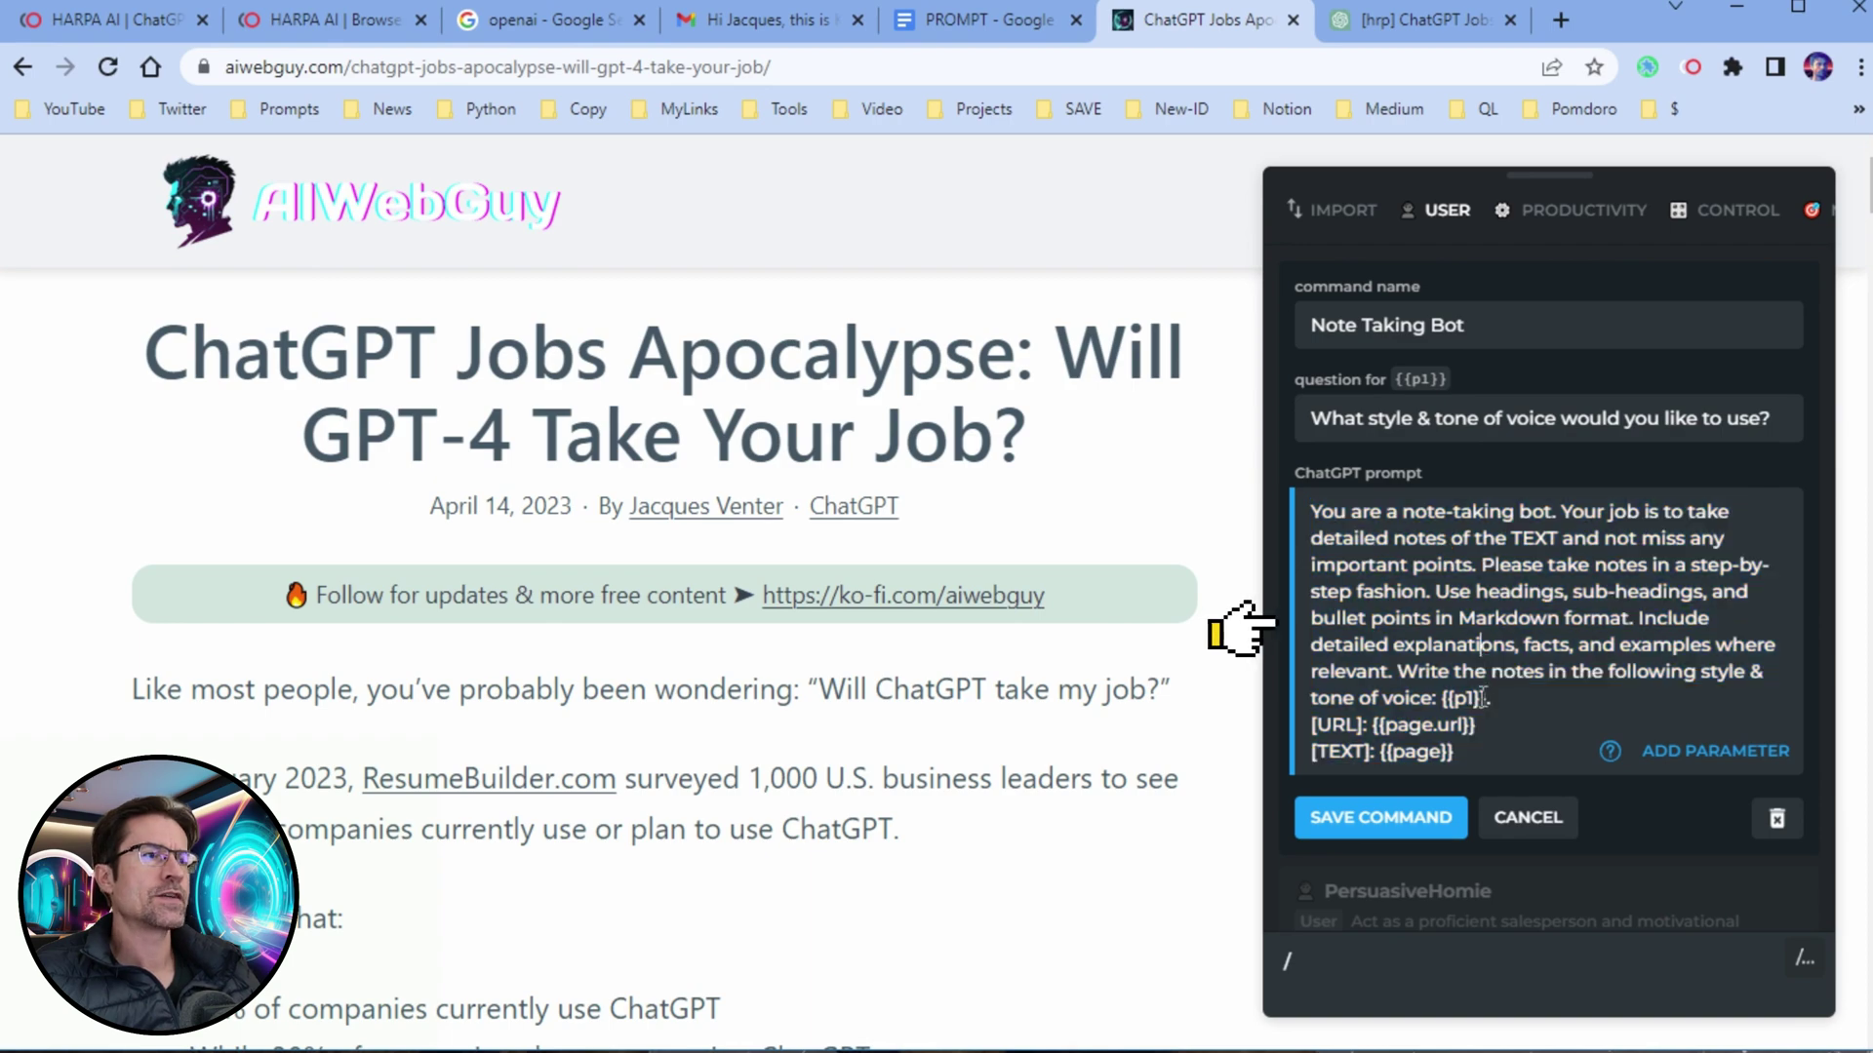
{"action": "double_click", "coordinate": [1453, 699]}
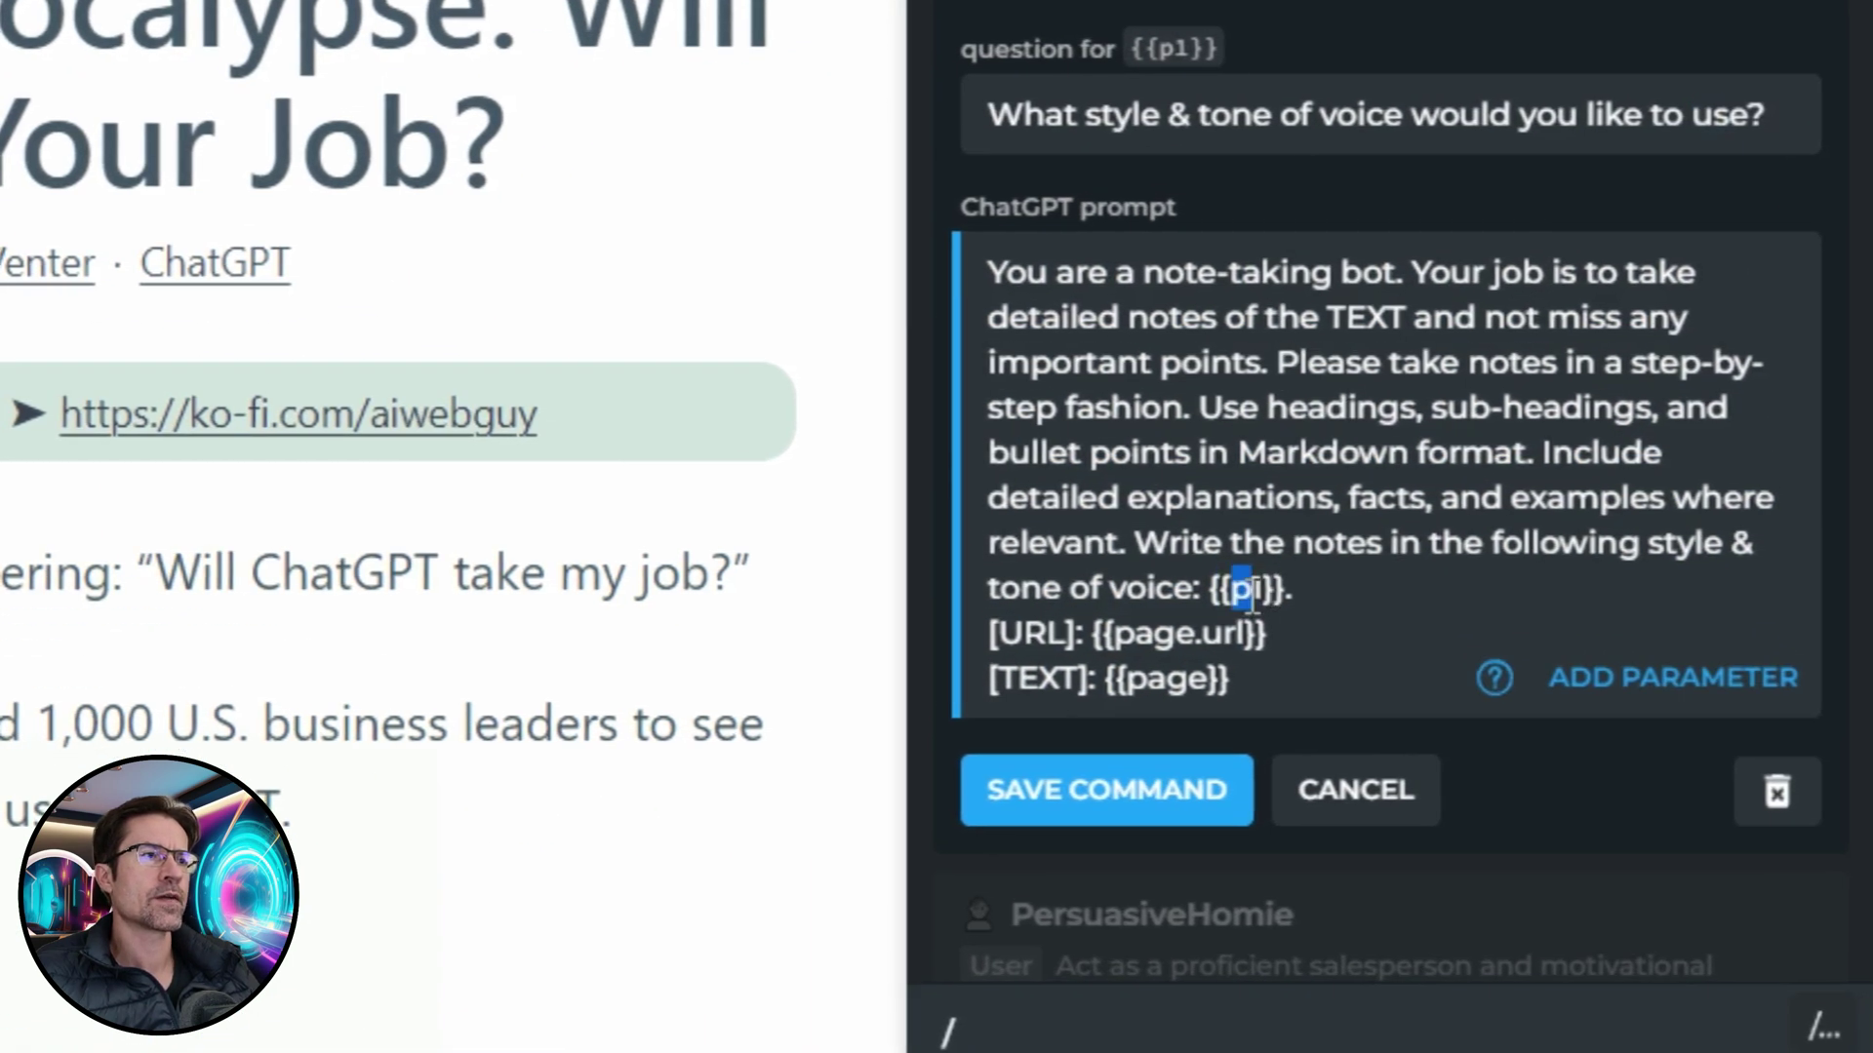
{"action": "left_click_drag", "start_coordinate": [1376, 635], "coordinate": [906, 648]}
{"action": "left_click_drag", "start_coordinate": [1304, 635], "coordinate": [926, 652]}
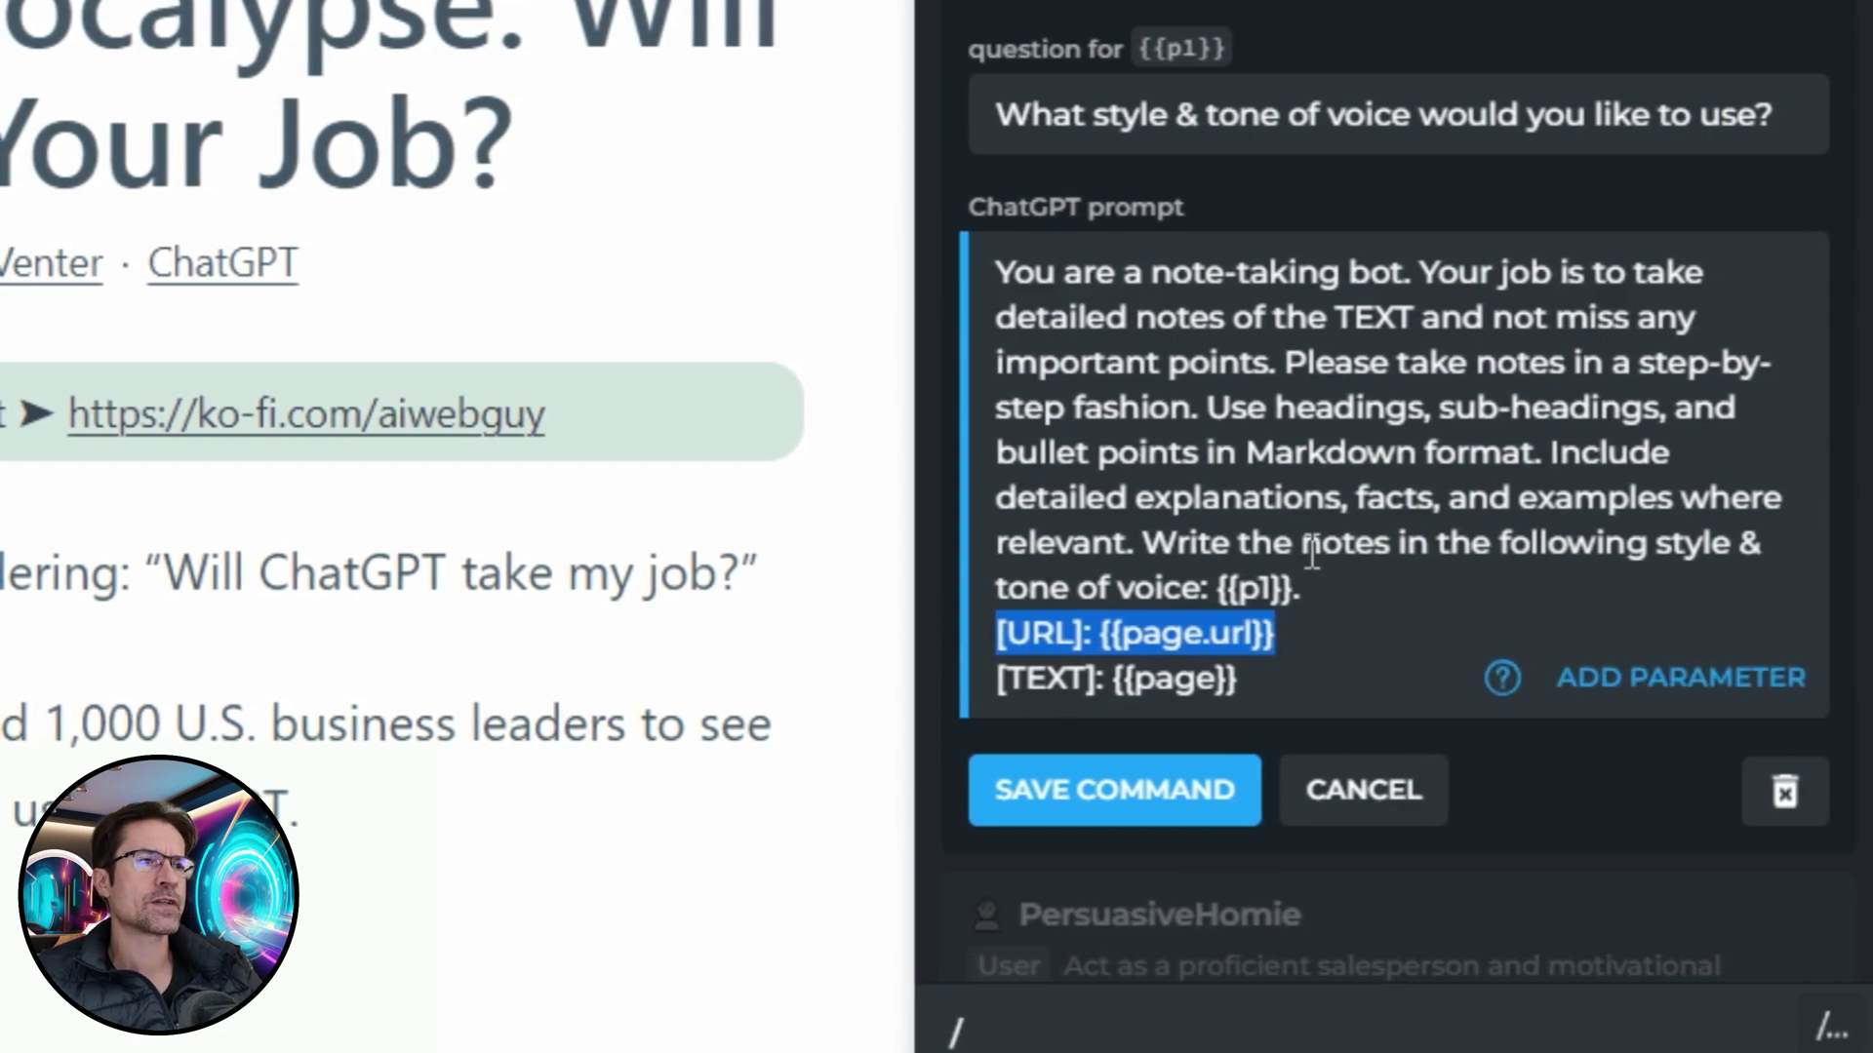
{"action": "left_click", "coordinate": [1110, 680]}
{"action": "left_click_drag", "start_coordinate": [1054, 679], "coordinate": [1268, 677]}
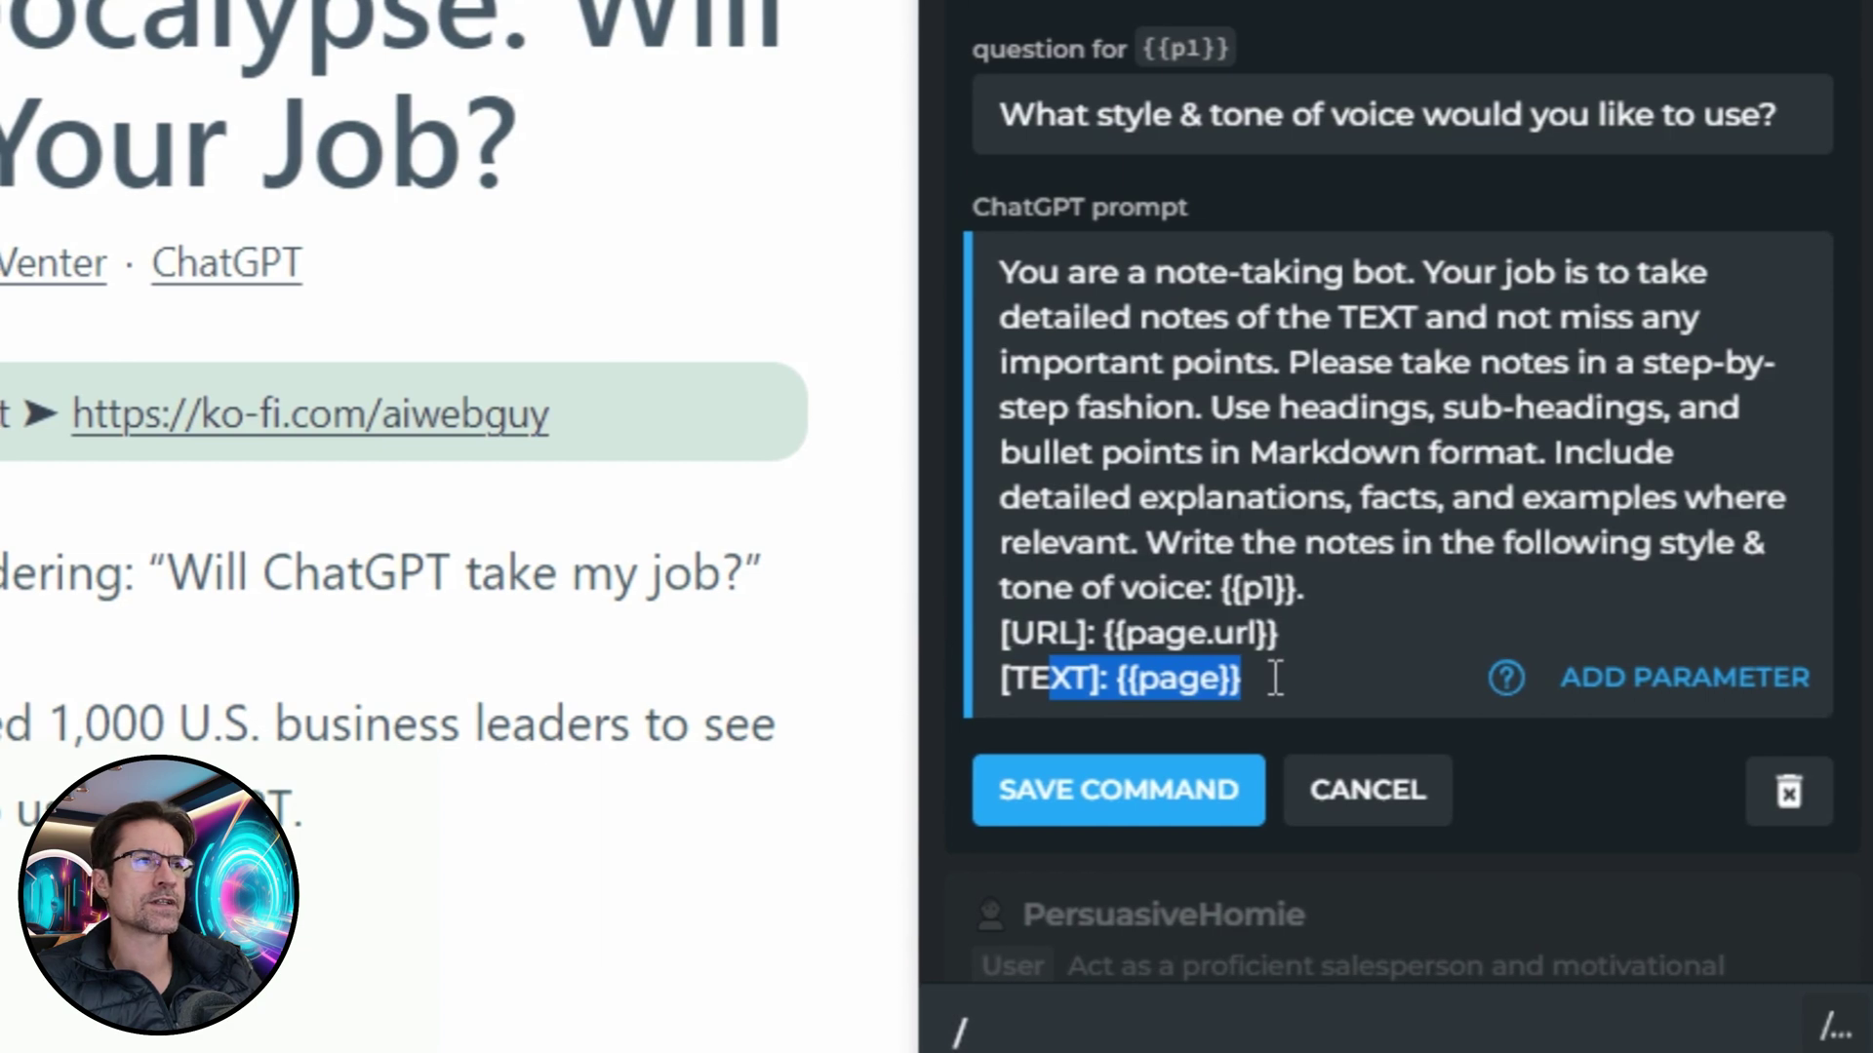
{"action": "left_click", "coordinate": [1175, 817]}
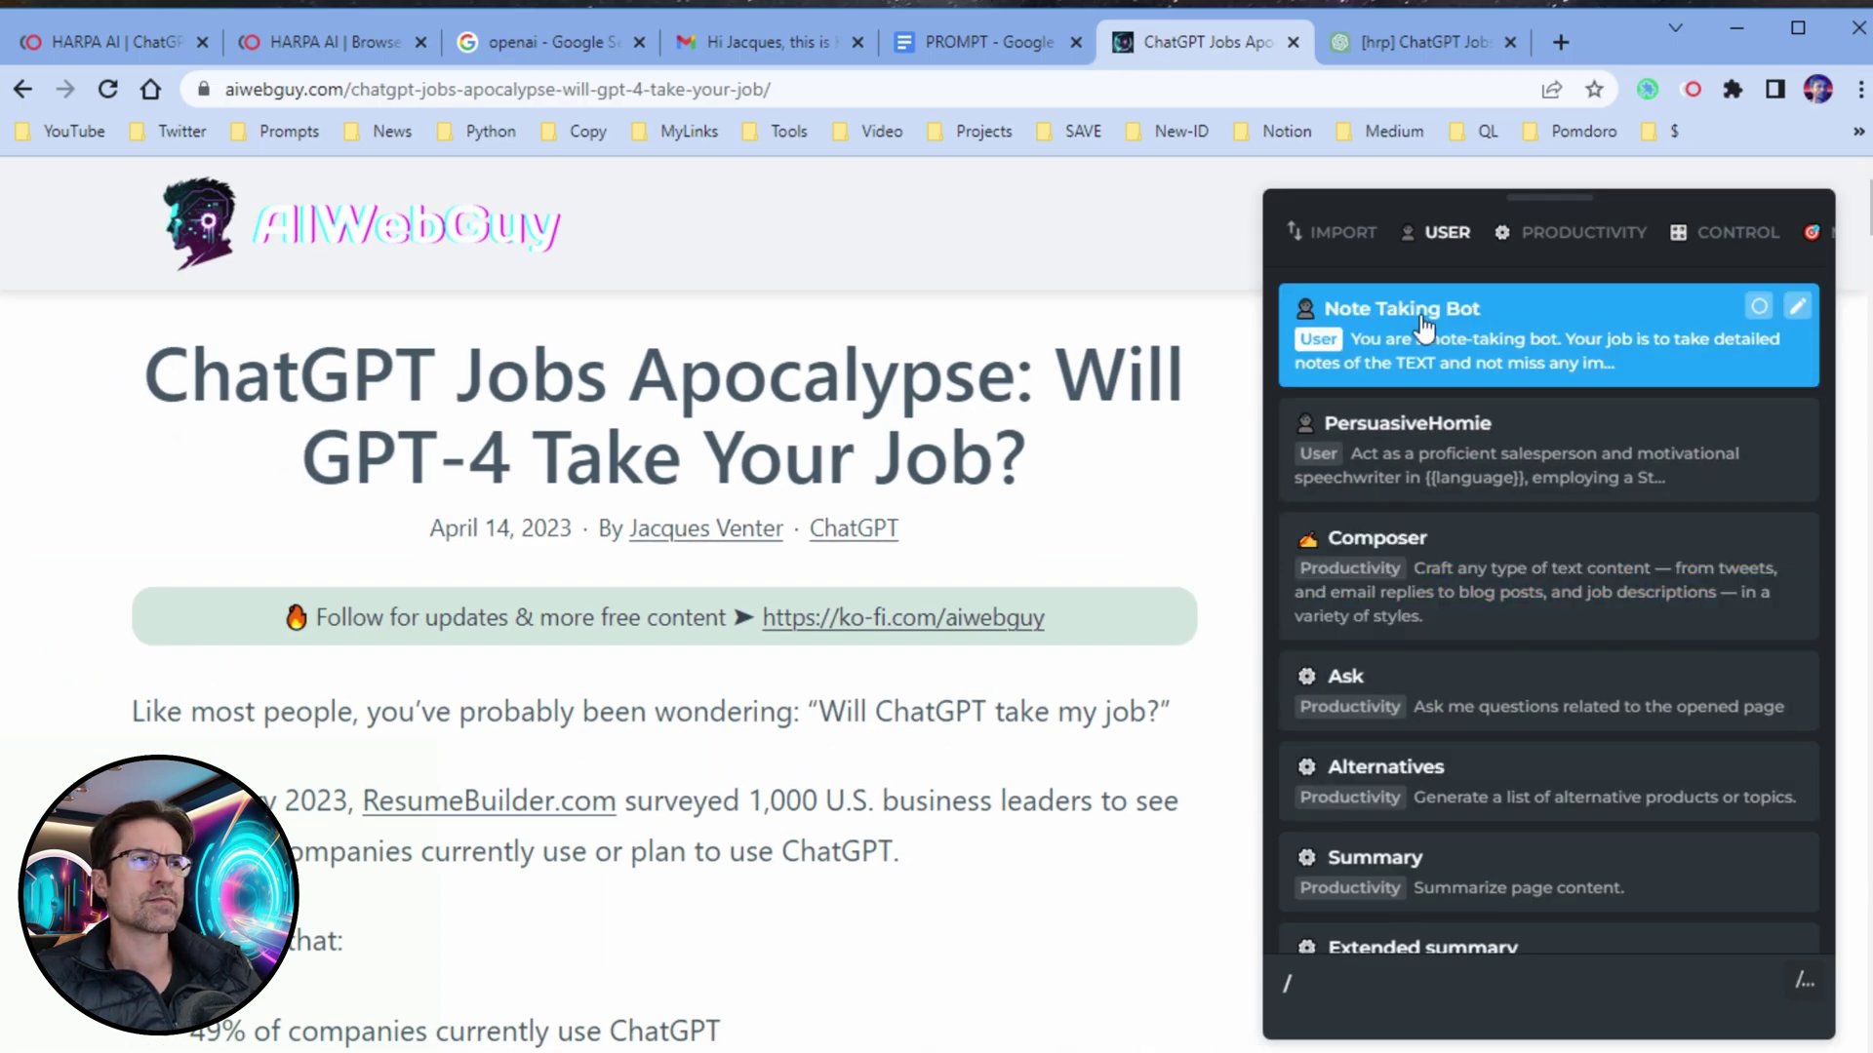
Run Note Taking Bot on the article with 'conversational & informal' as the tone of voice.
{"action": "left_click", "coordinate": [1517, 236]}
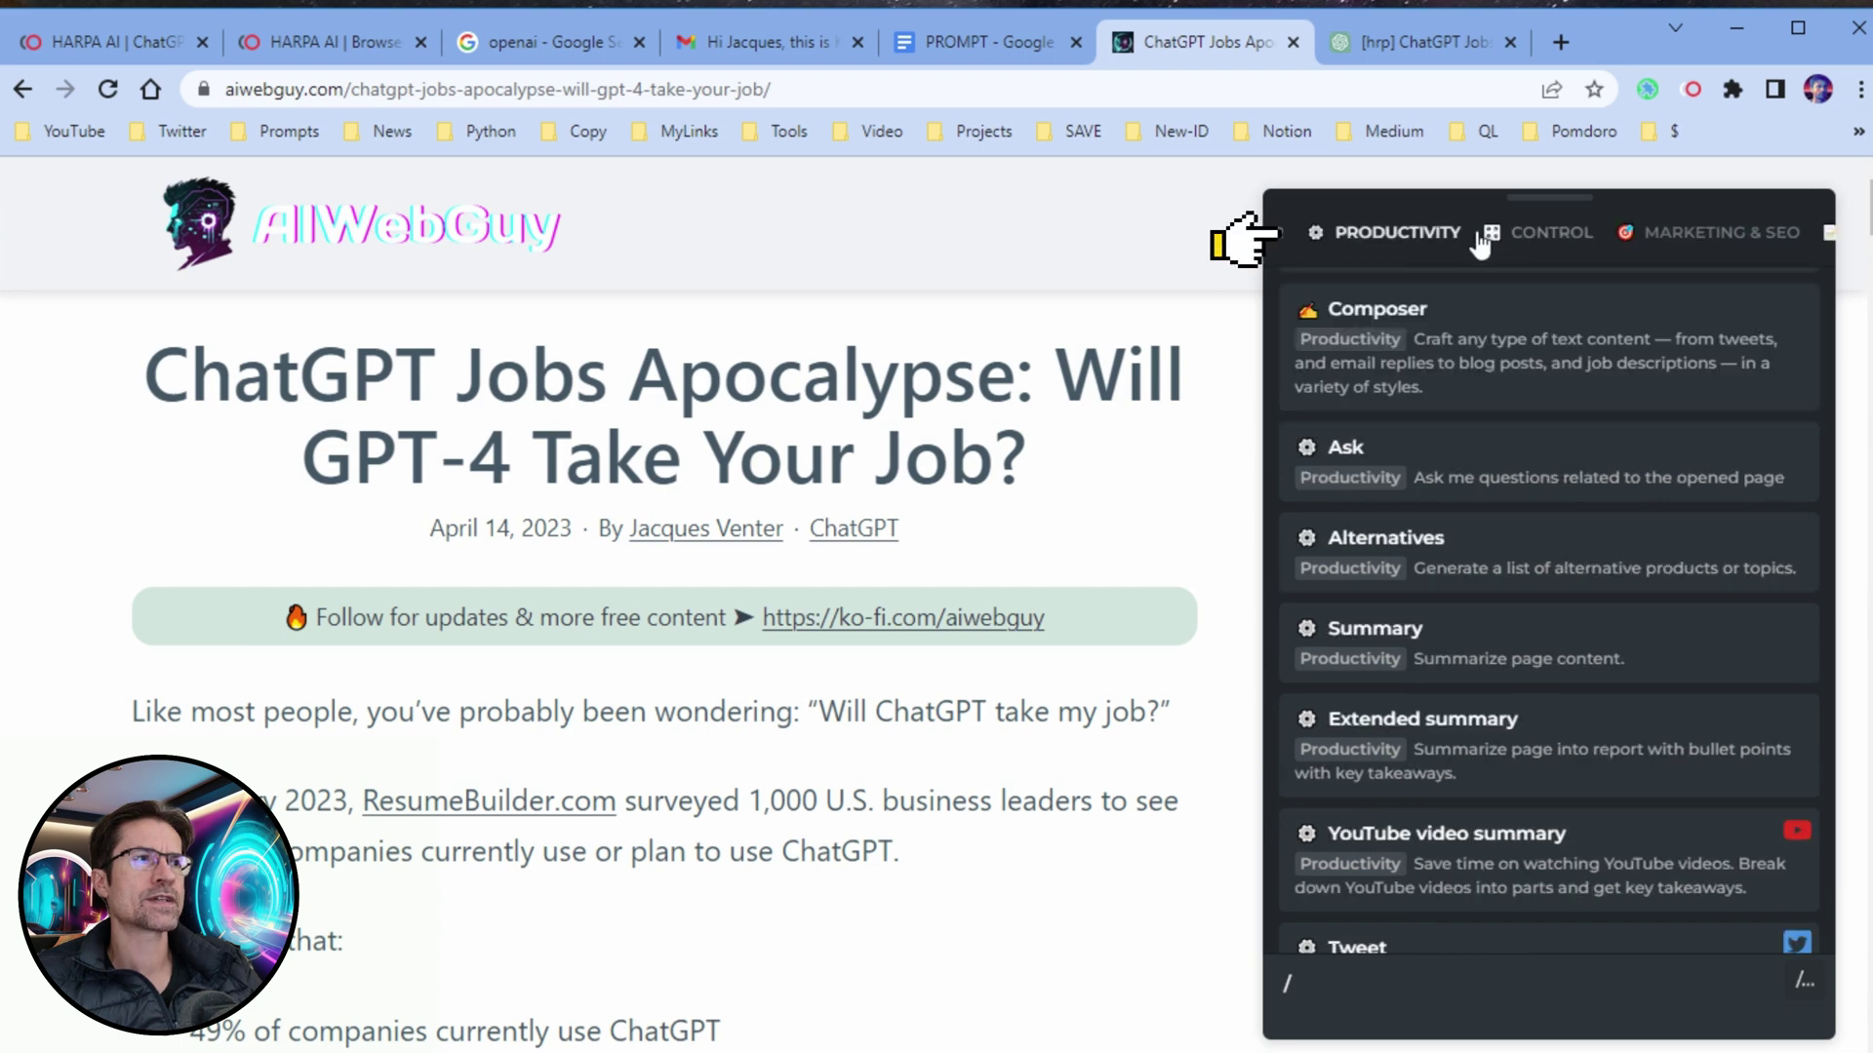
{"action": "scroll", "coordinate": [1508, 253], "scroll_direction": "up", "scroll_amount": 2}
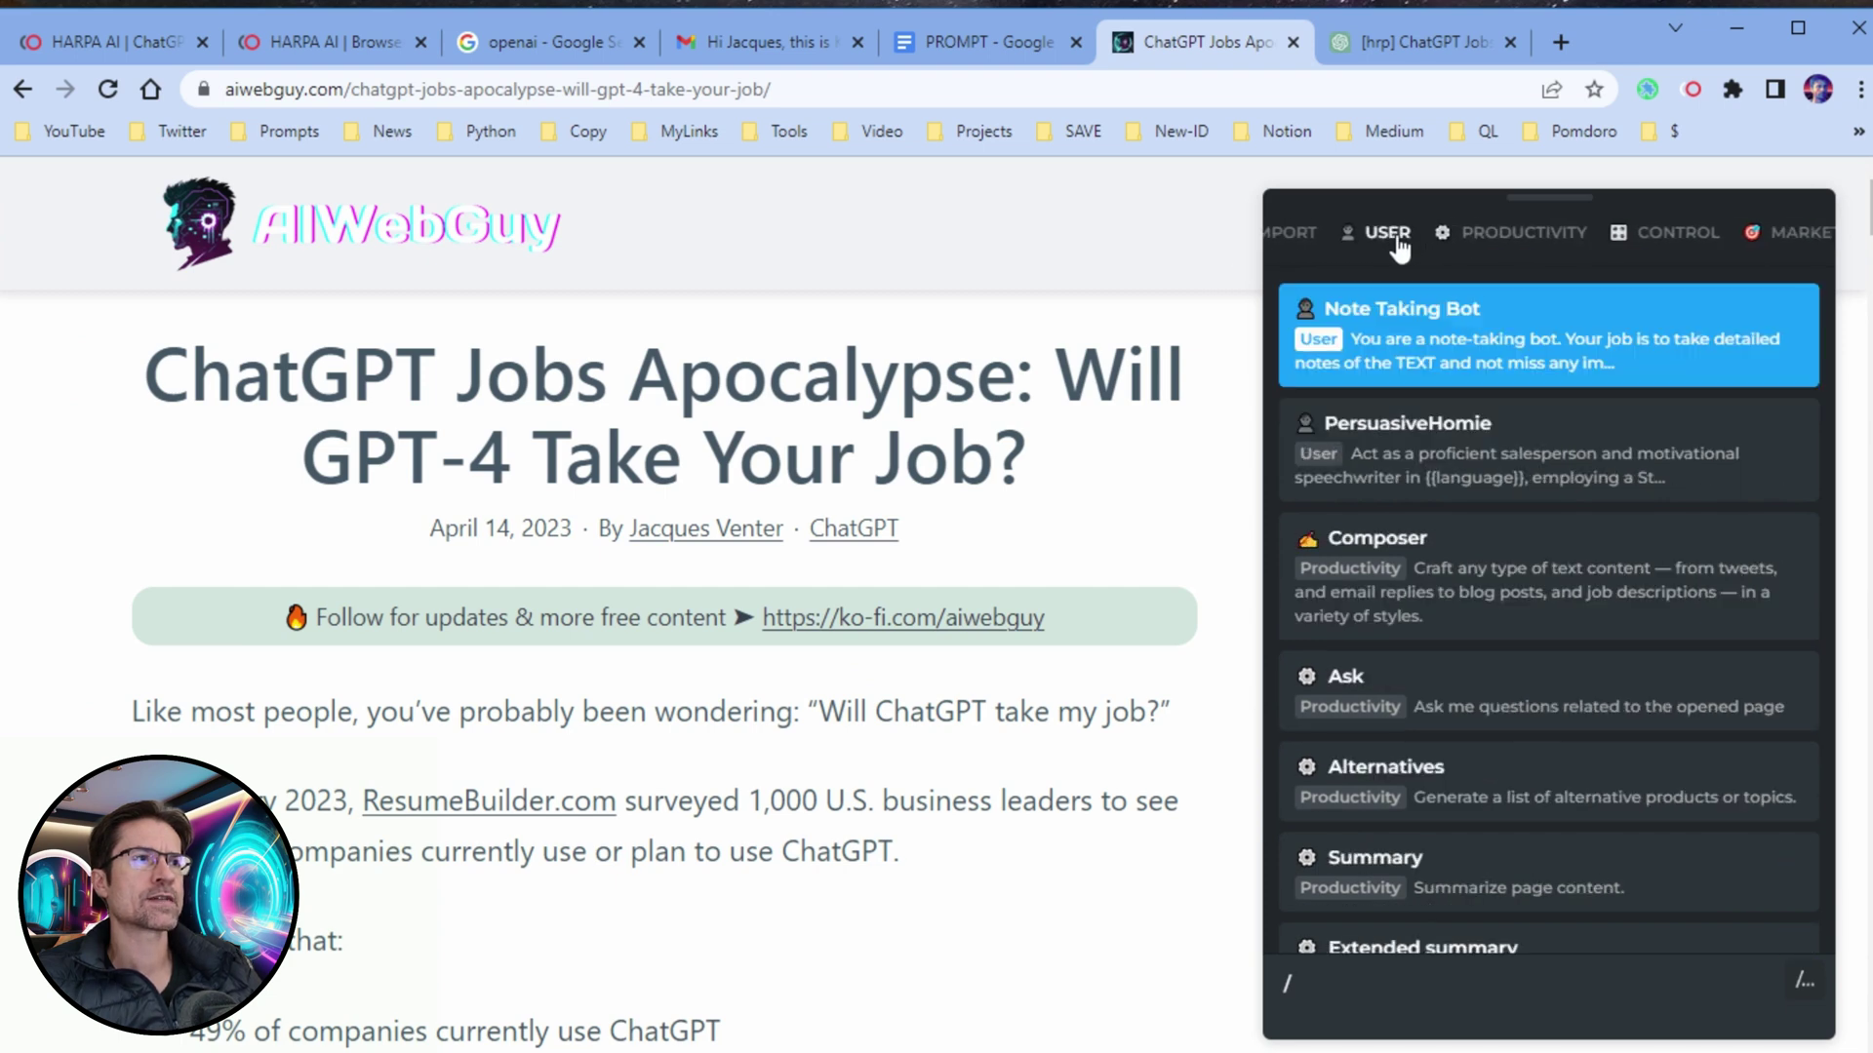
{"action": "left_click", "coordinate": [1451, 346]}
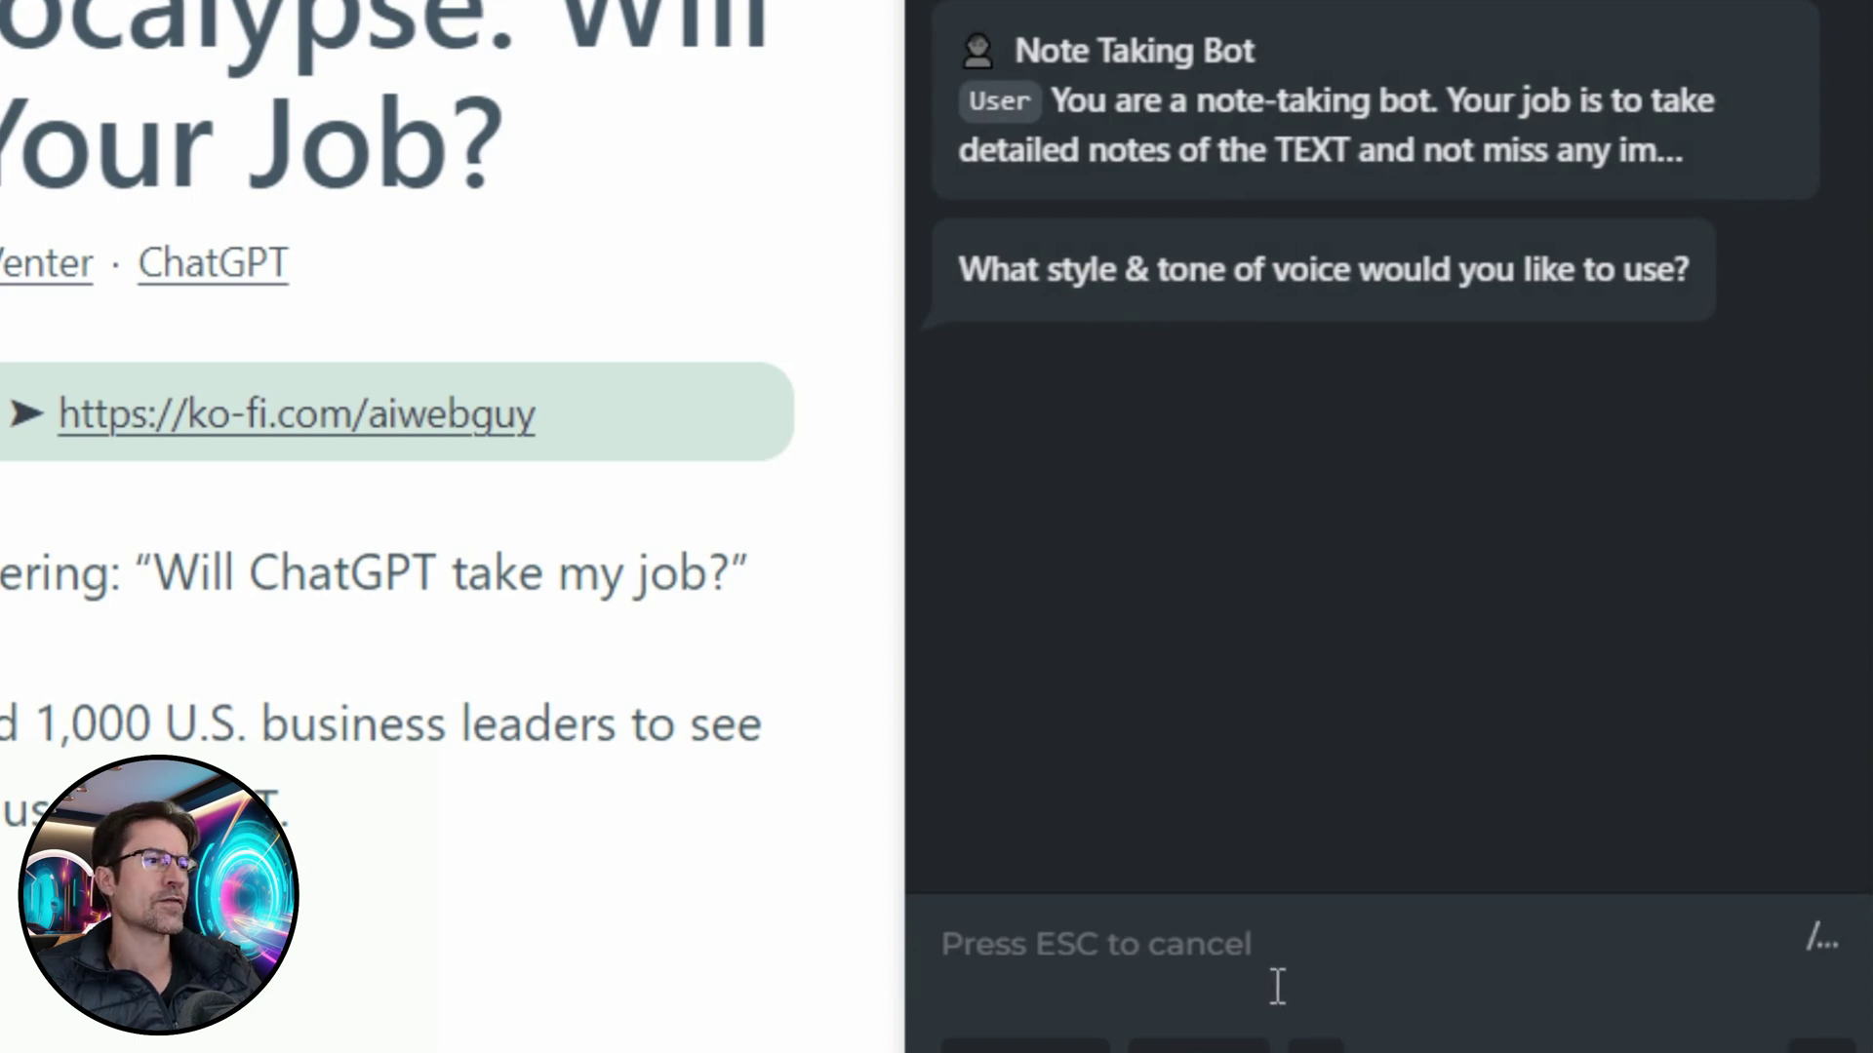
{"action": "type", "text": "conversational & informal"}
{"action": "key", "text": "Return"}
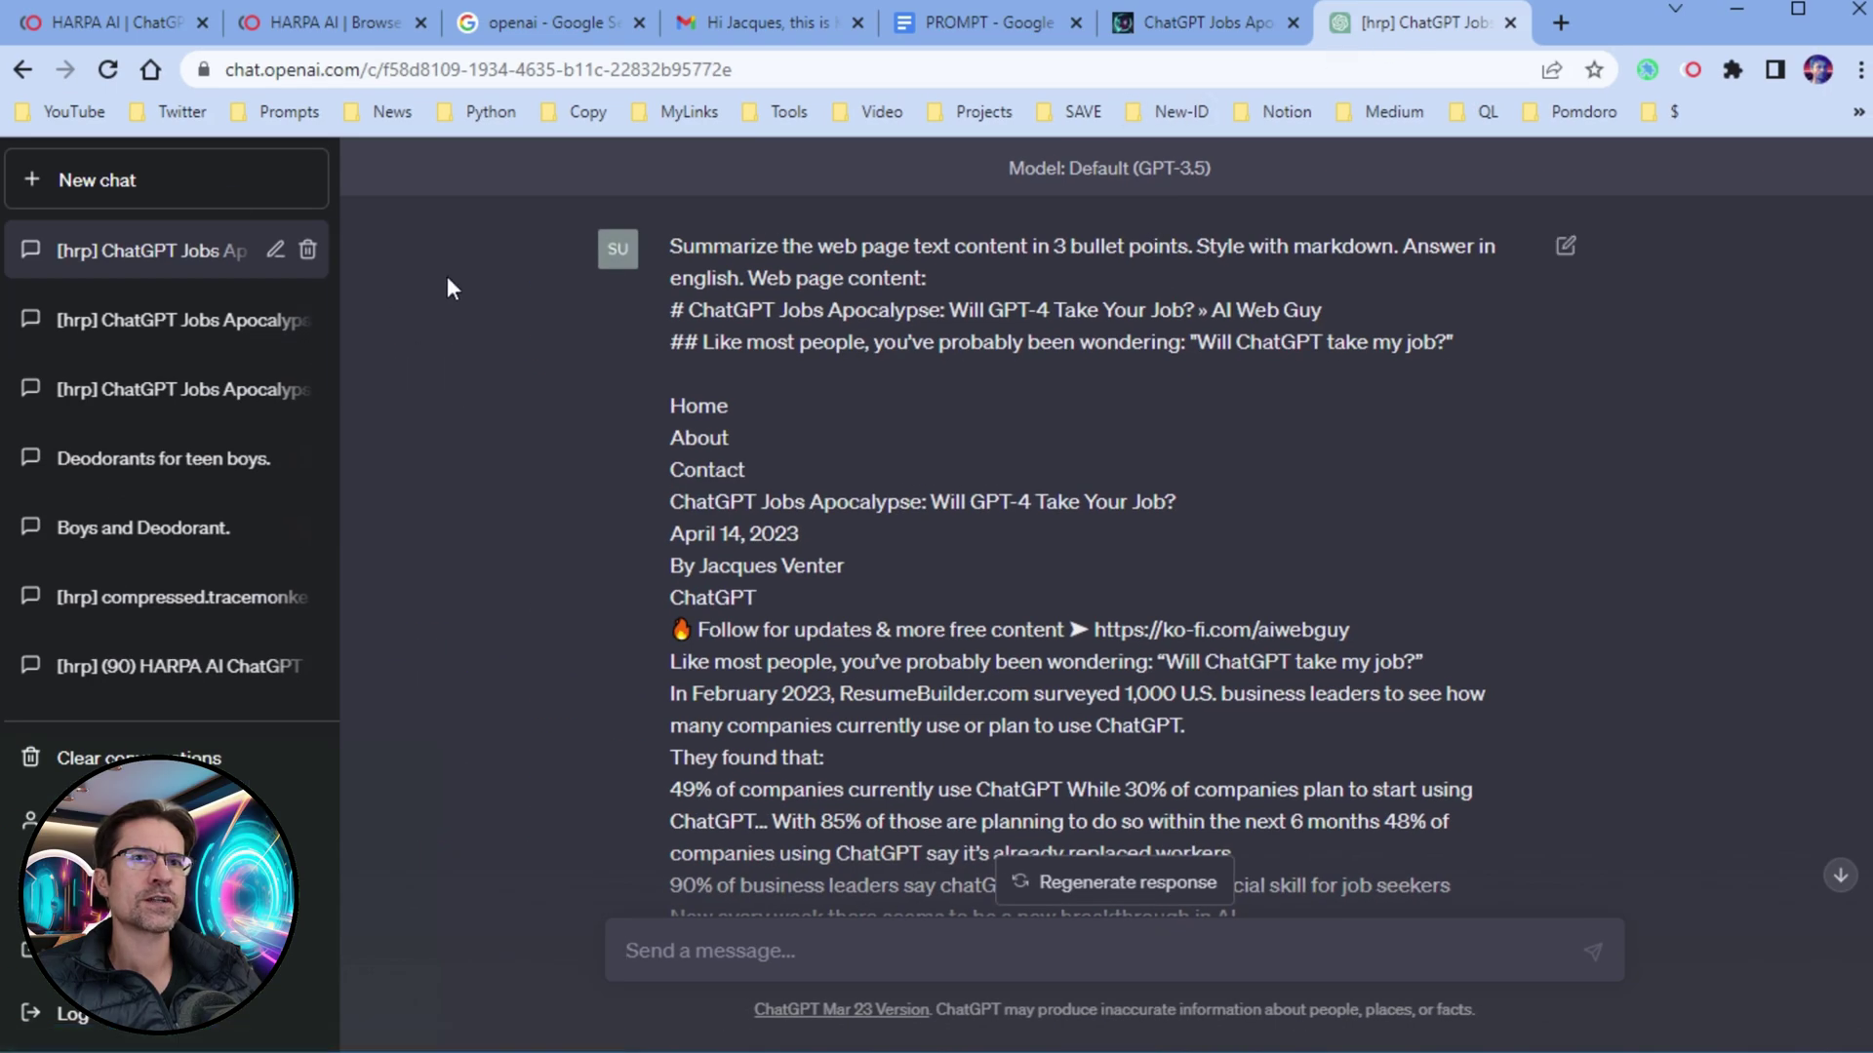
Reload ChatGPT and review the new [hrp] chat's instruction, filled-in URL and inserted page text.
{"action": "left_click", "coordinate": [102, 74]}
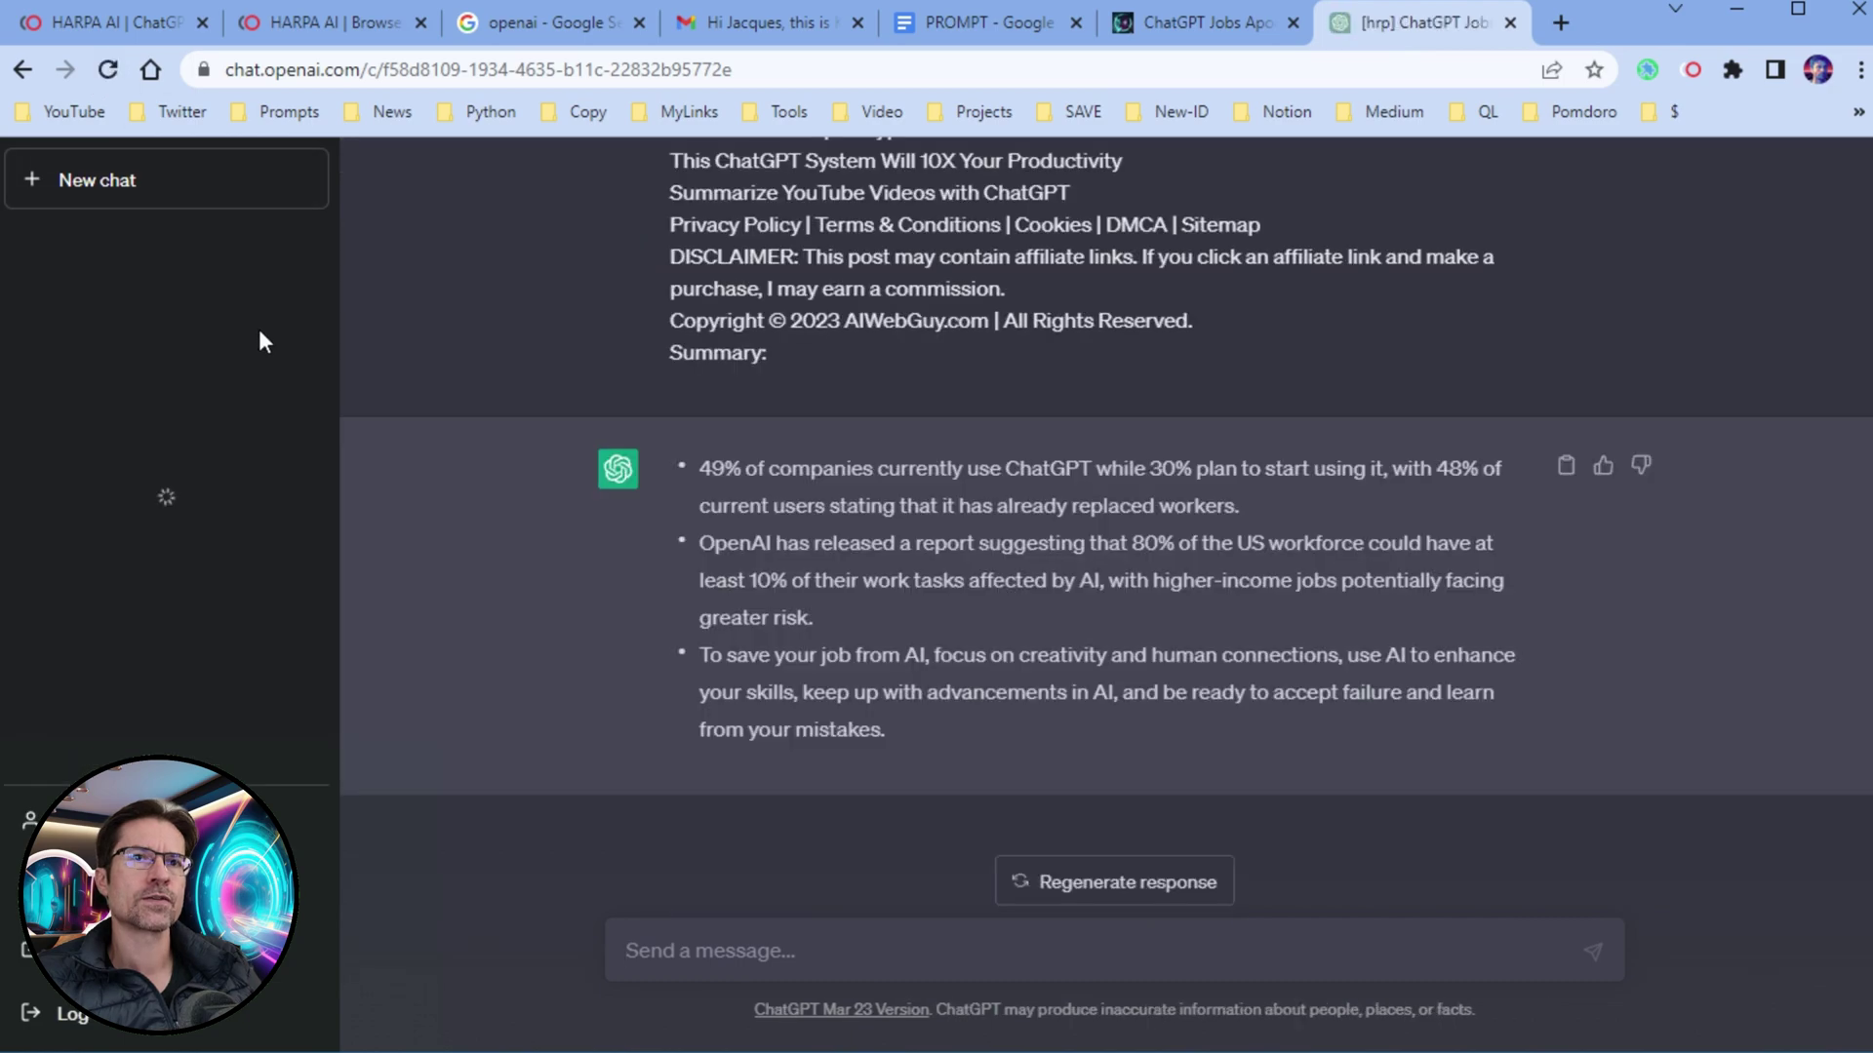
{"action": "scroll", "coordinate": [925, 469], "scroll_direction": "up", "scroll_amount": 20}
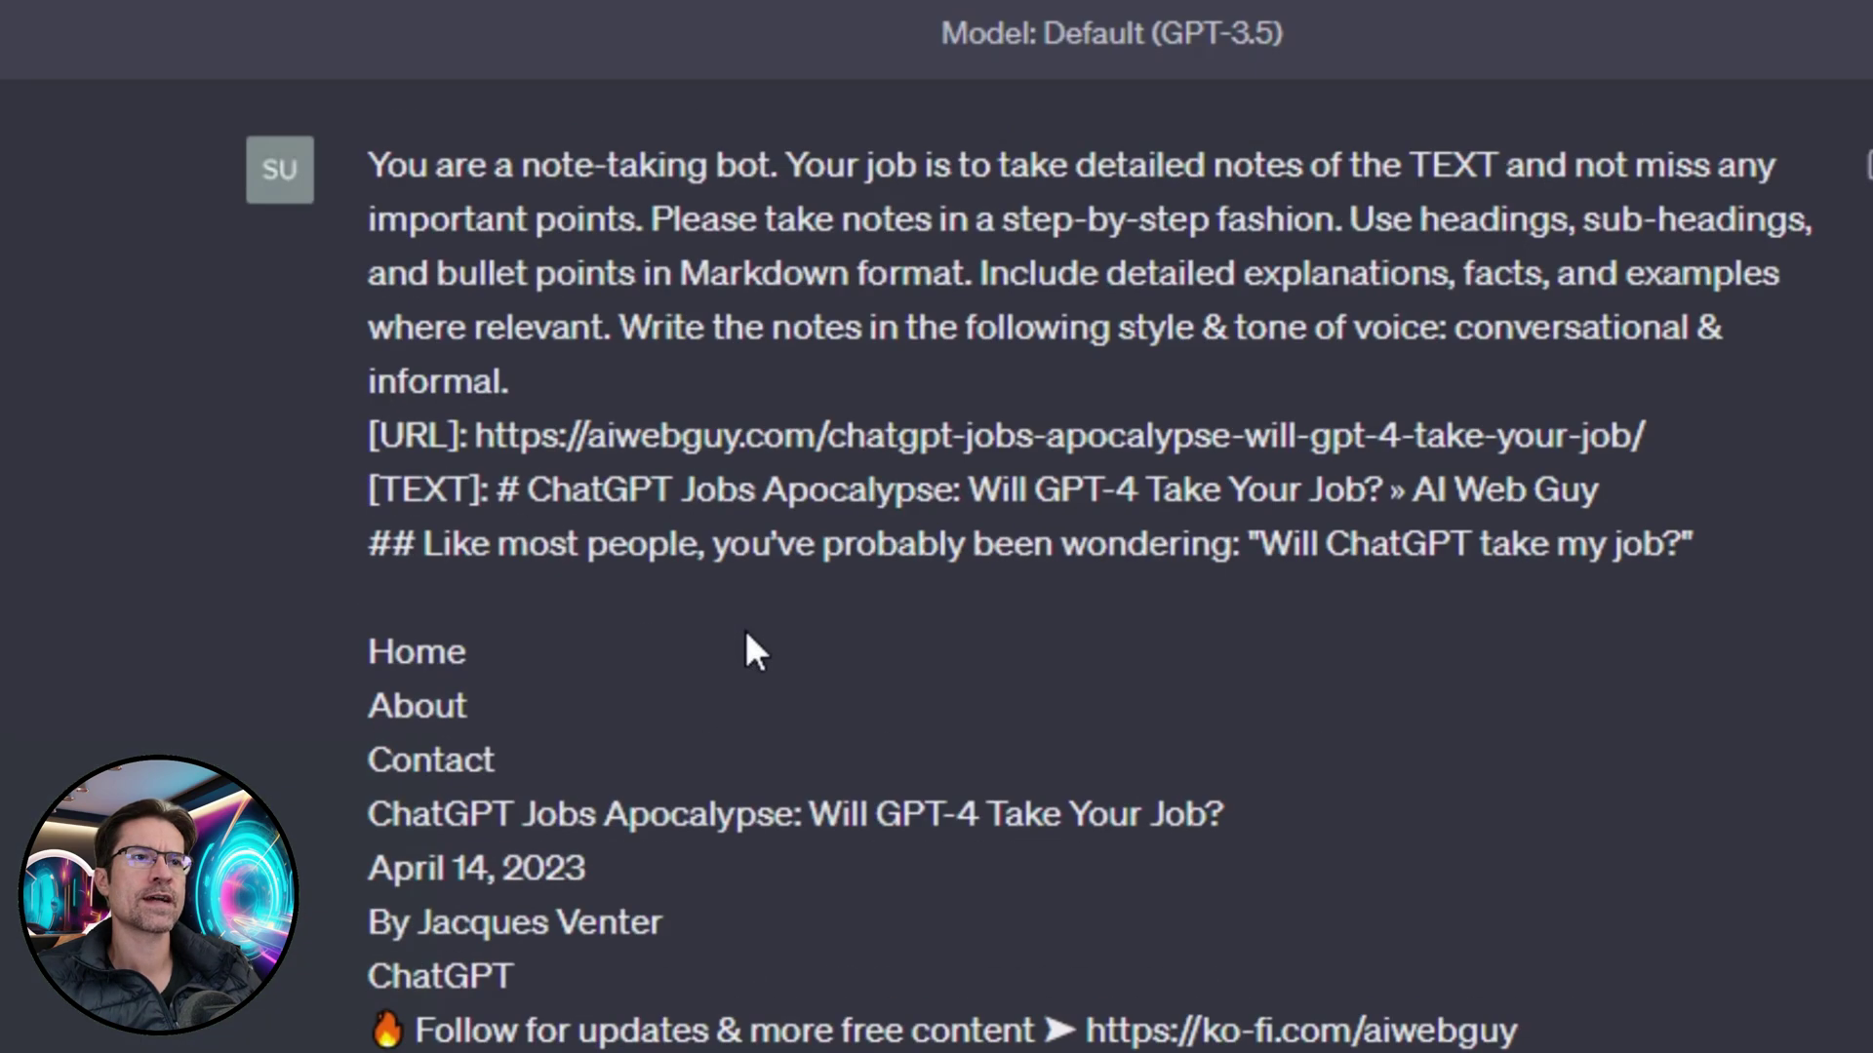
{"action": "left_click_drag", "start_coordinate": [542, 167], "coordinate": [1213, 329]}
{"action": "left_click_drag", "start_coordinate": [472, 435], "coordinate": [1650, 488]}
{"action": "left_click", "coordinate": [1614, 434]}
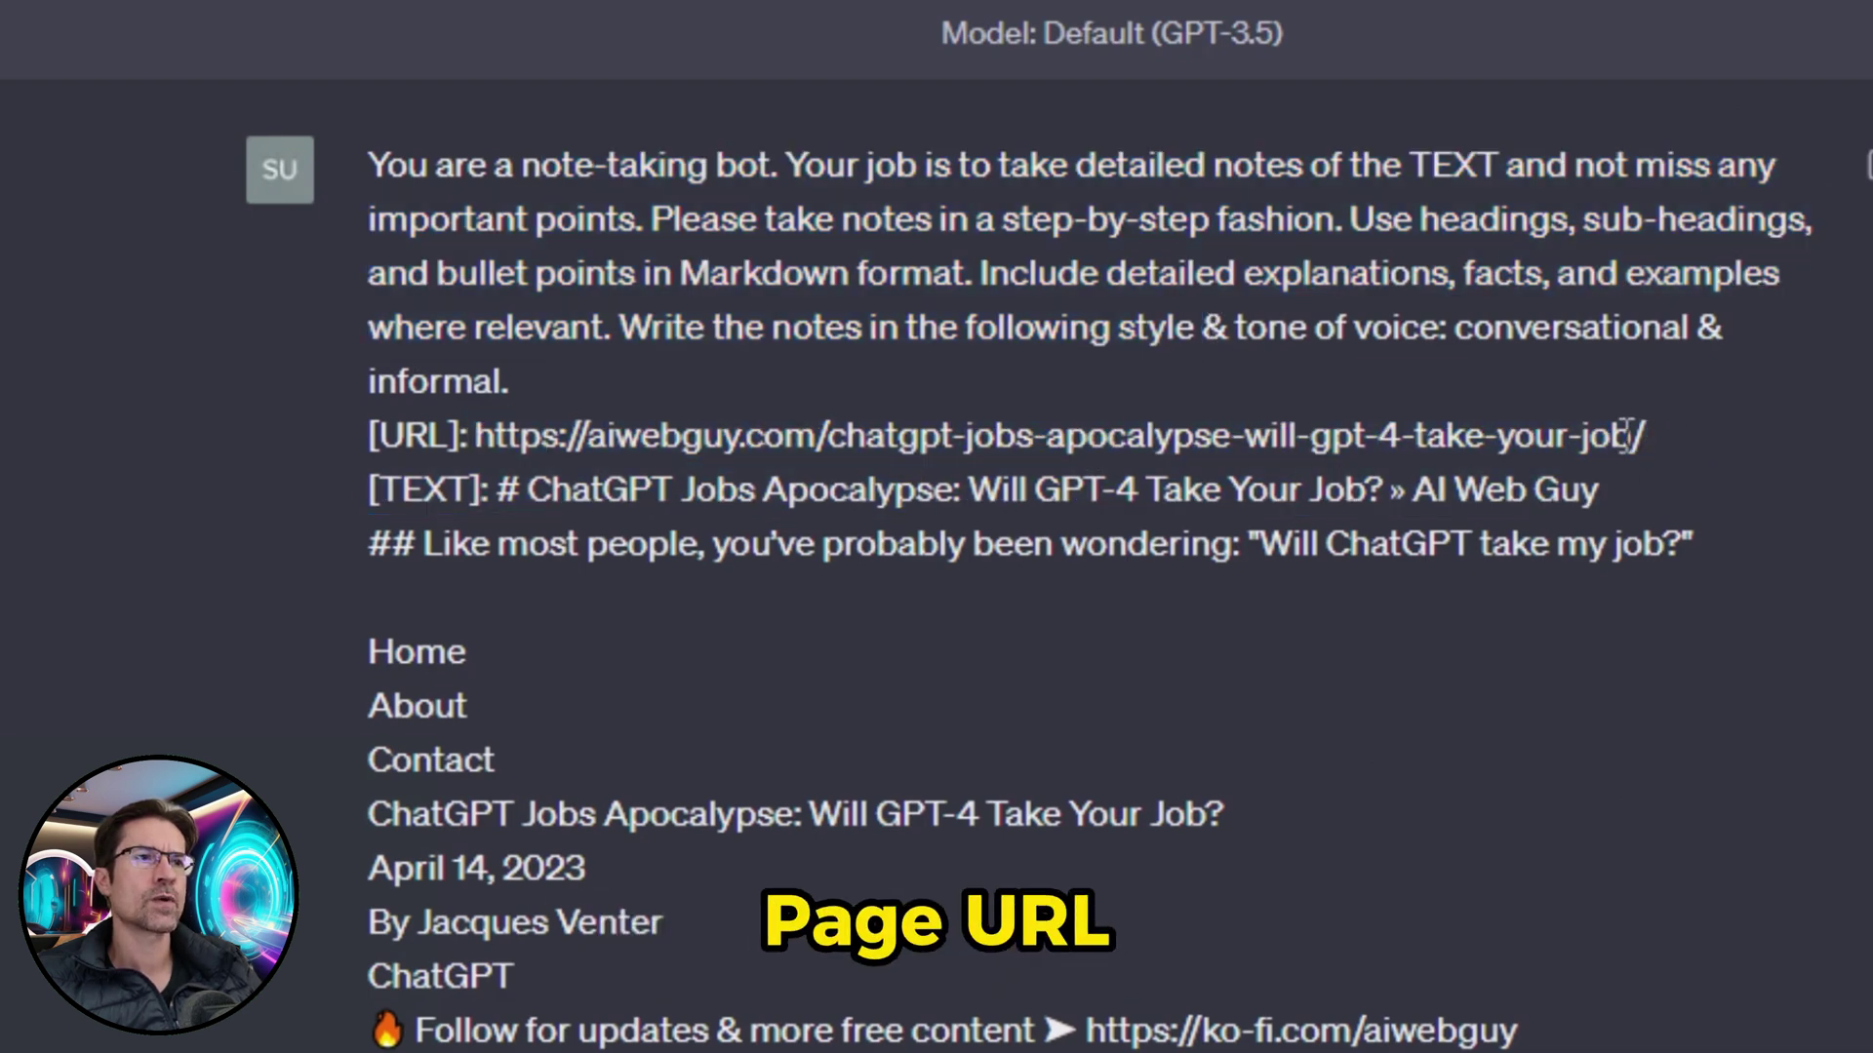
{"action": "left_click_drag", "start_coordinate": [499, 491], "coordinate": [500, 769]}
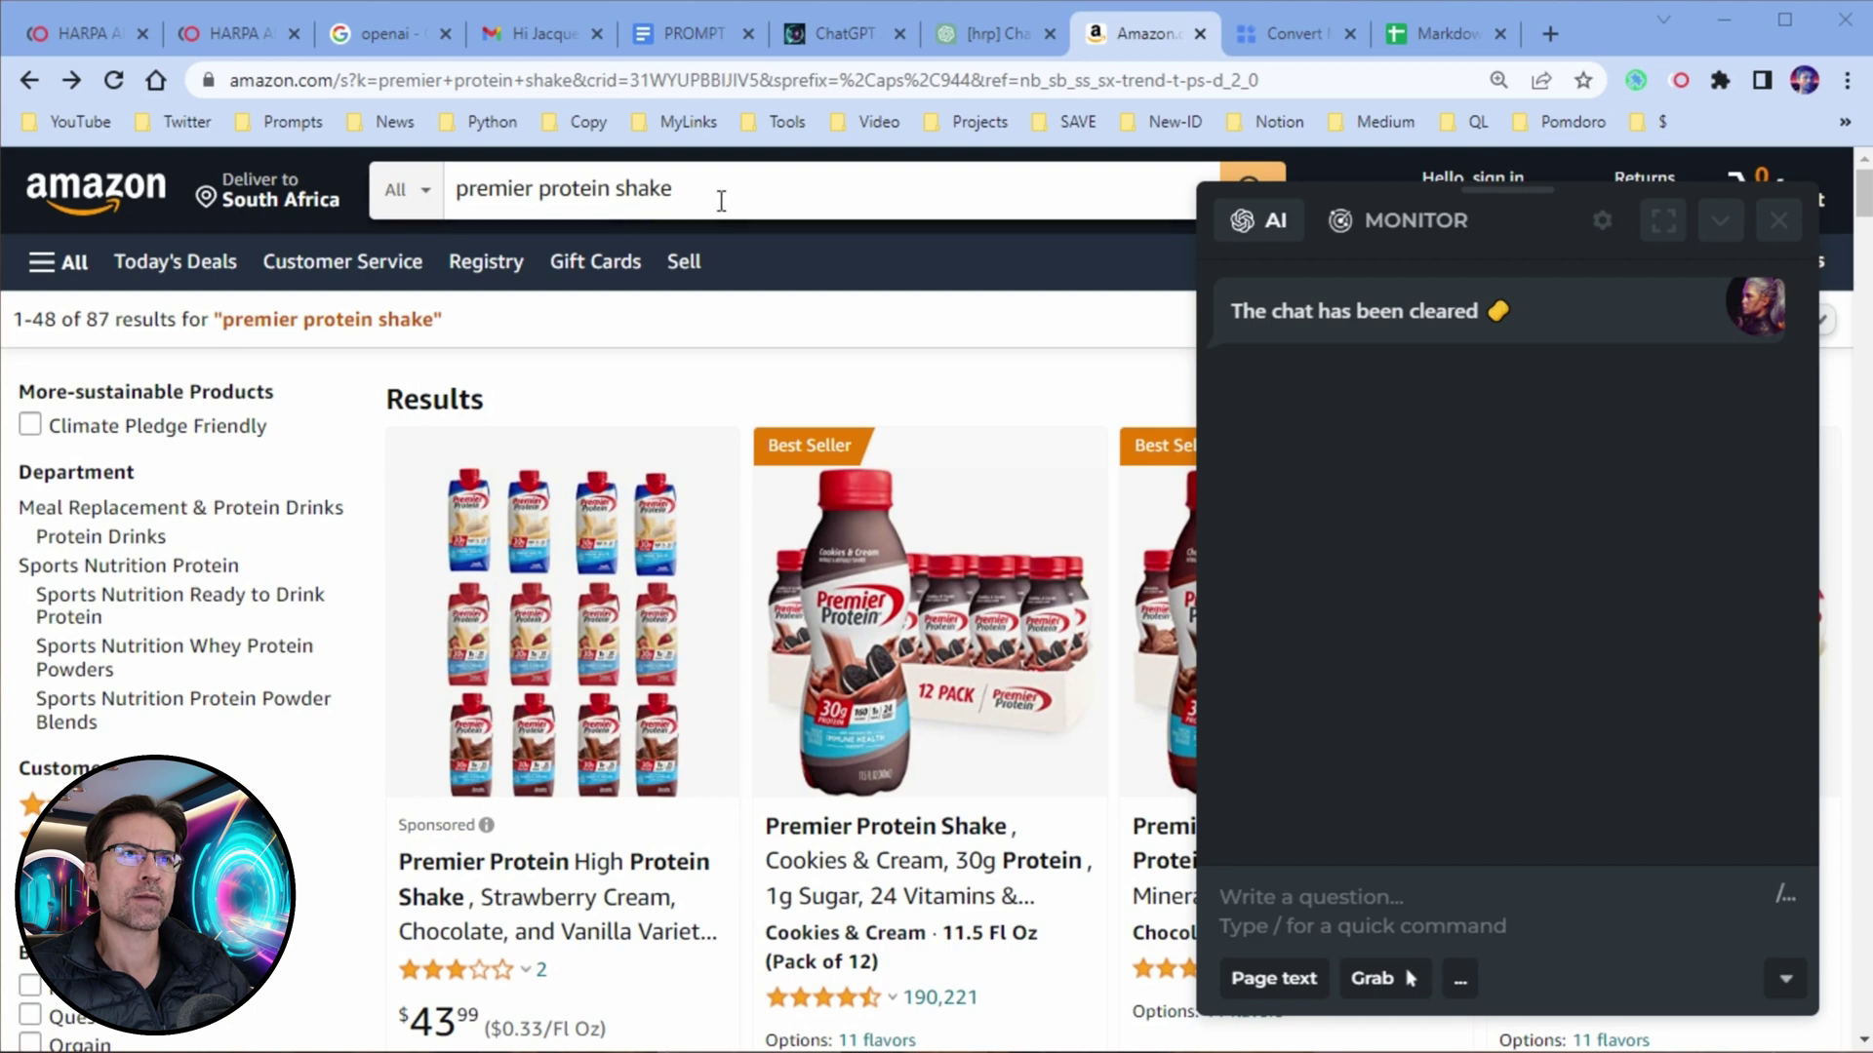
Find the Data command with /extract and load its Key and Value extraction prompt.
{"action": "left_click", "coordinate": [1350, 923]}
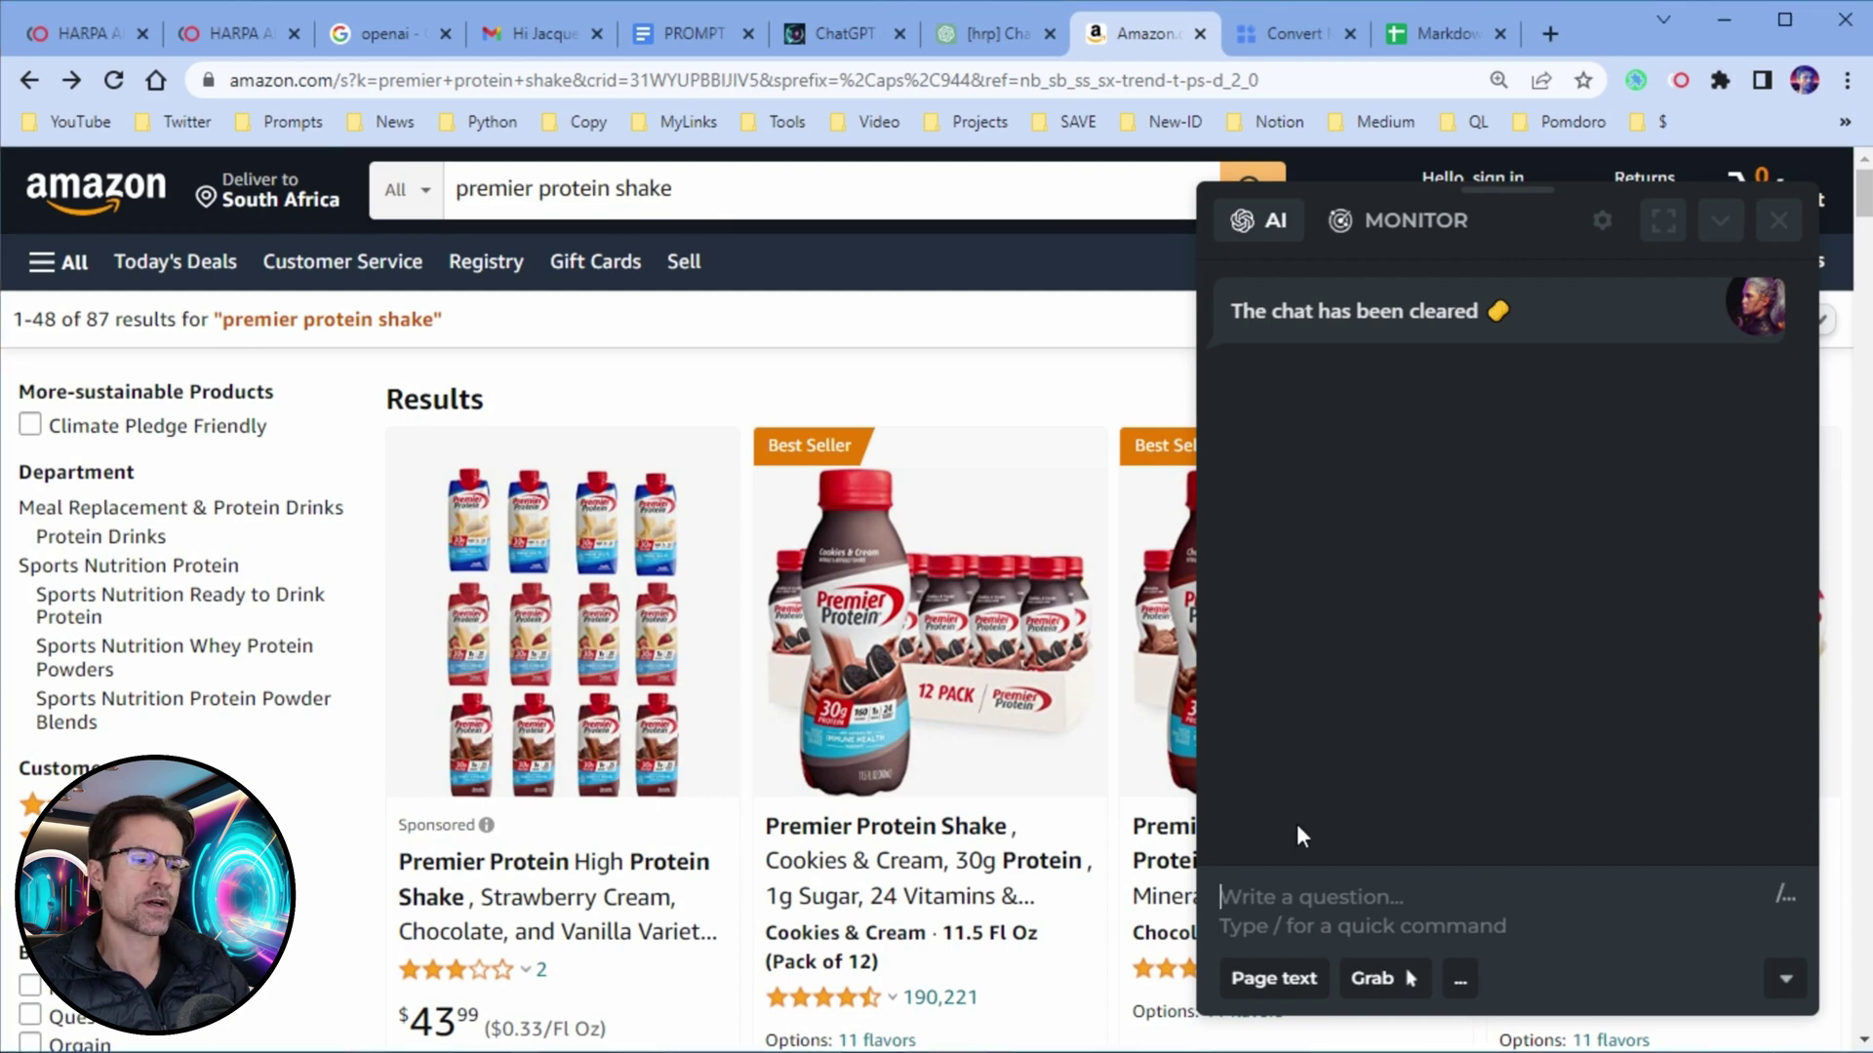
{"action": "type", "text": "/"}
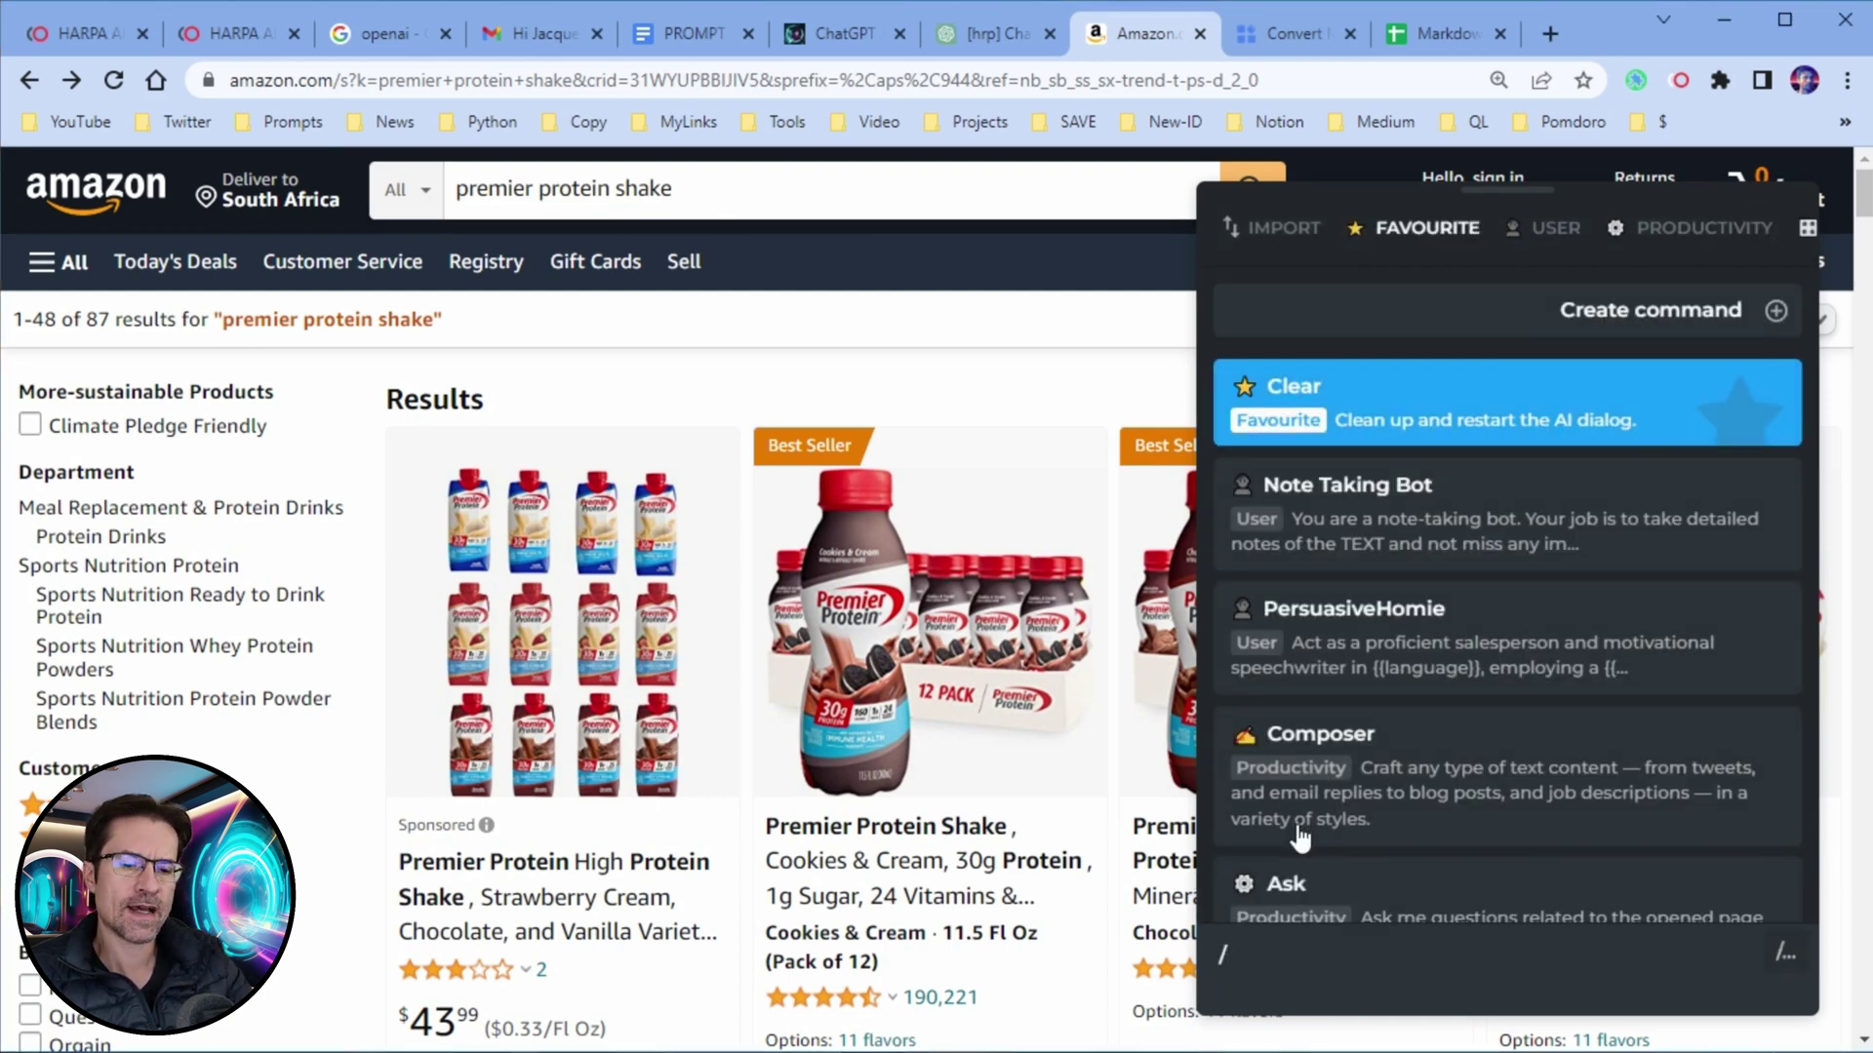
{"action": "type", "text": "extrac"}
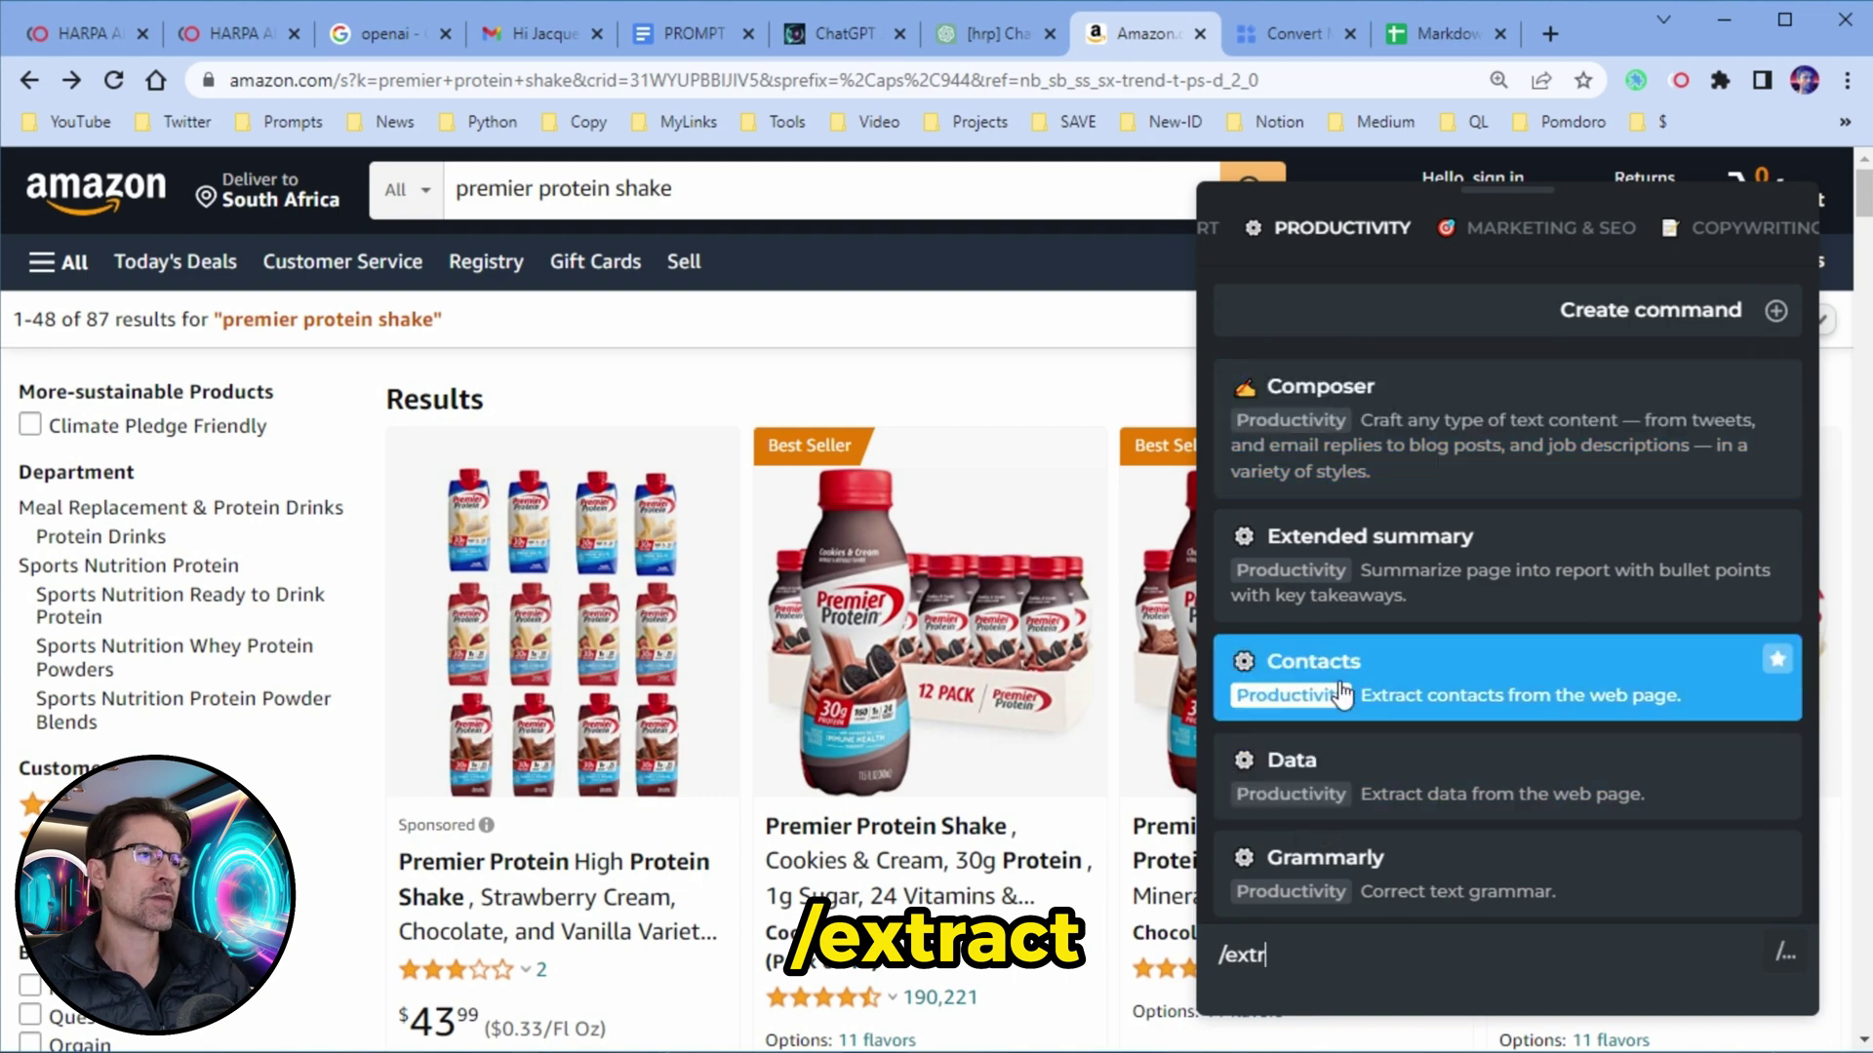
{"action": "type", "text": "t"}
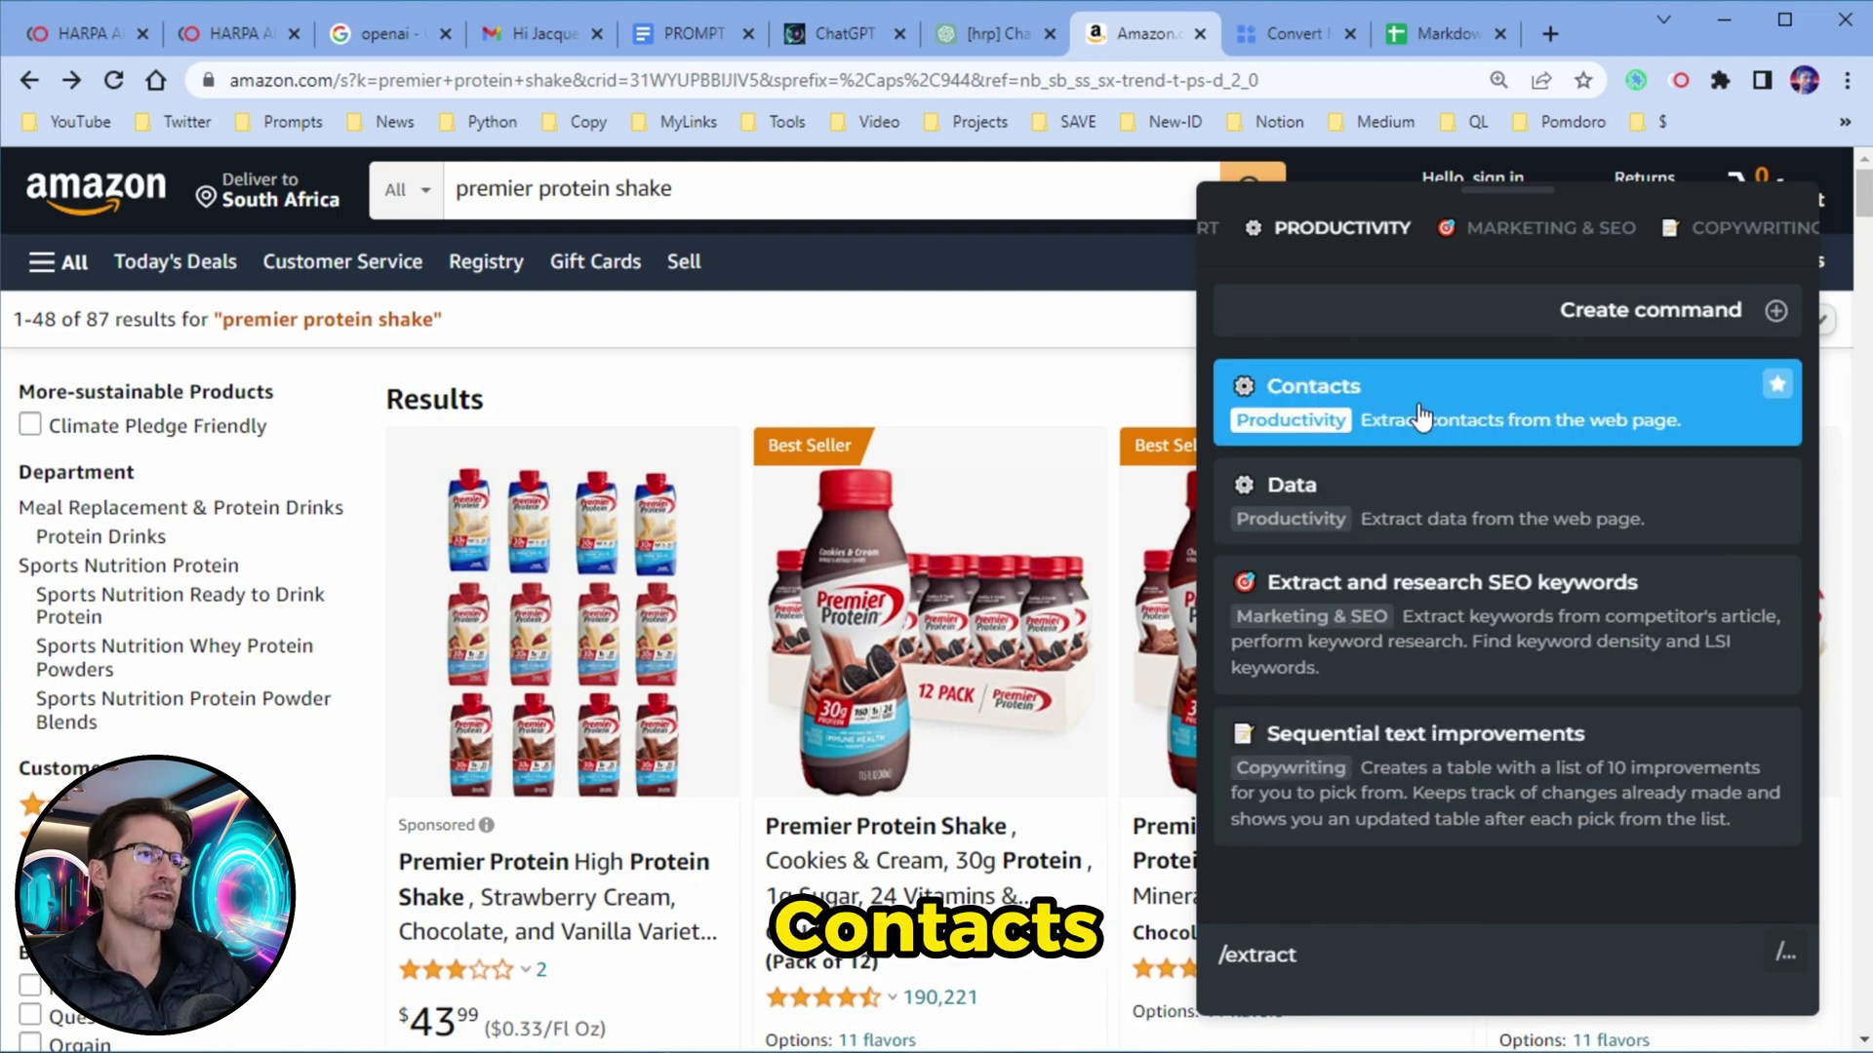
{"action": "key", "text": "Down"}
{"action": "key", "text": "Down"}
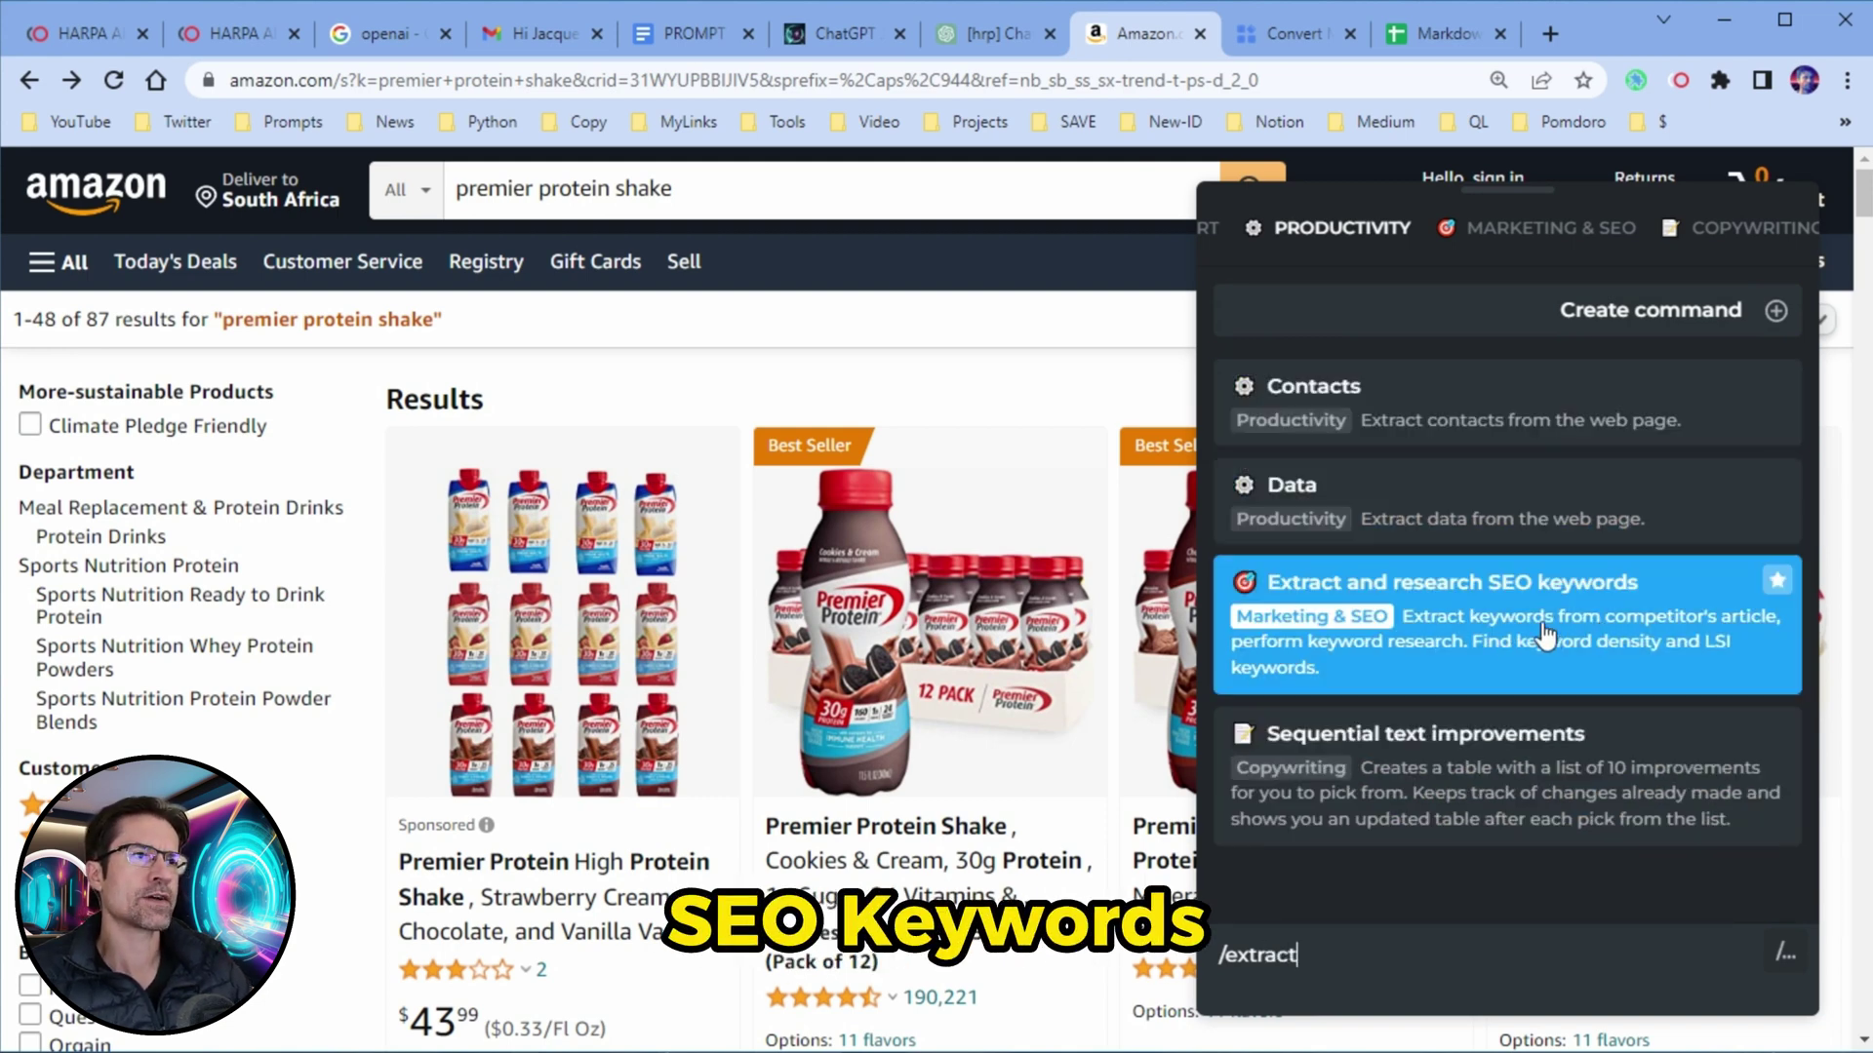
{"action": "left_click", "coordinate": [1361, 517]}
{"action": "key", "text": "ctrl+a"}
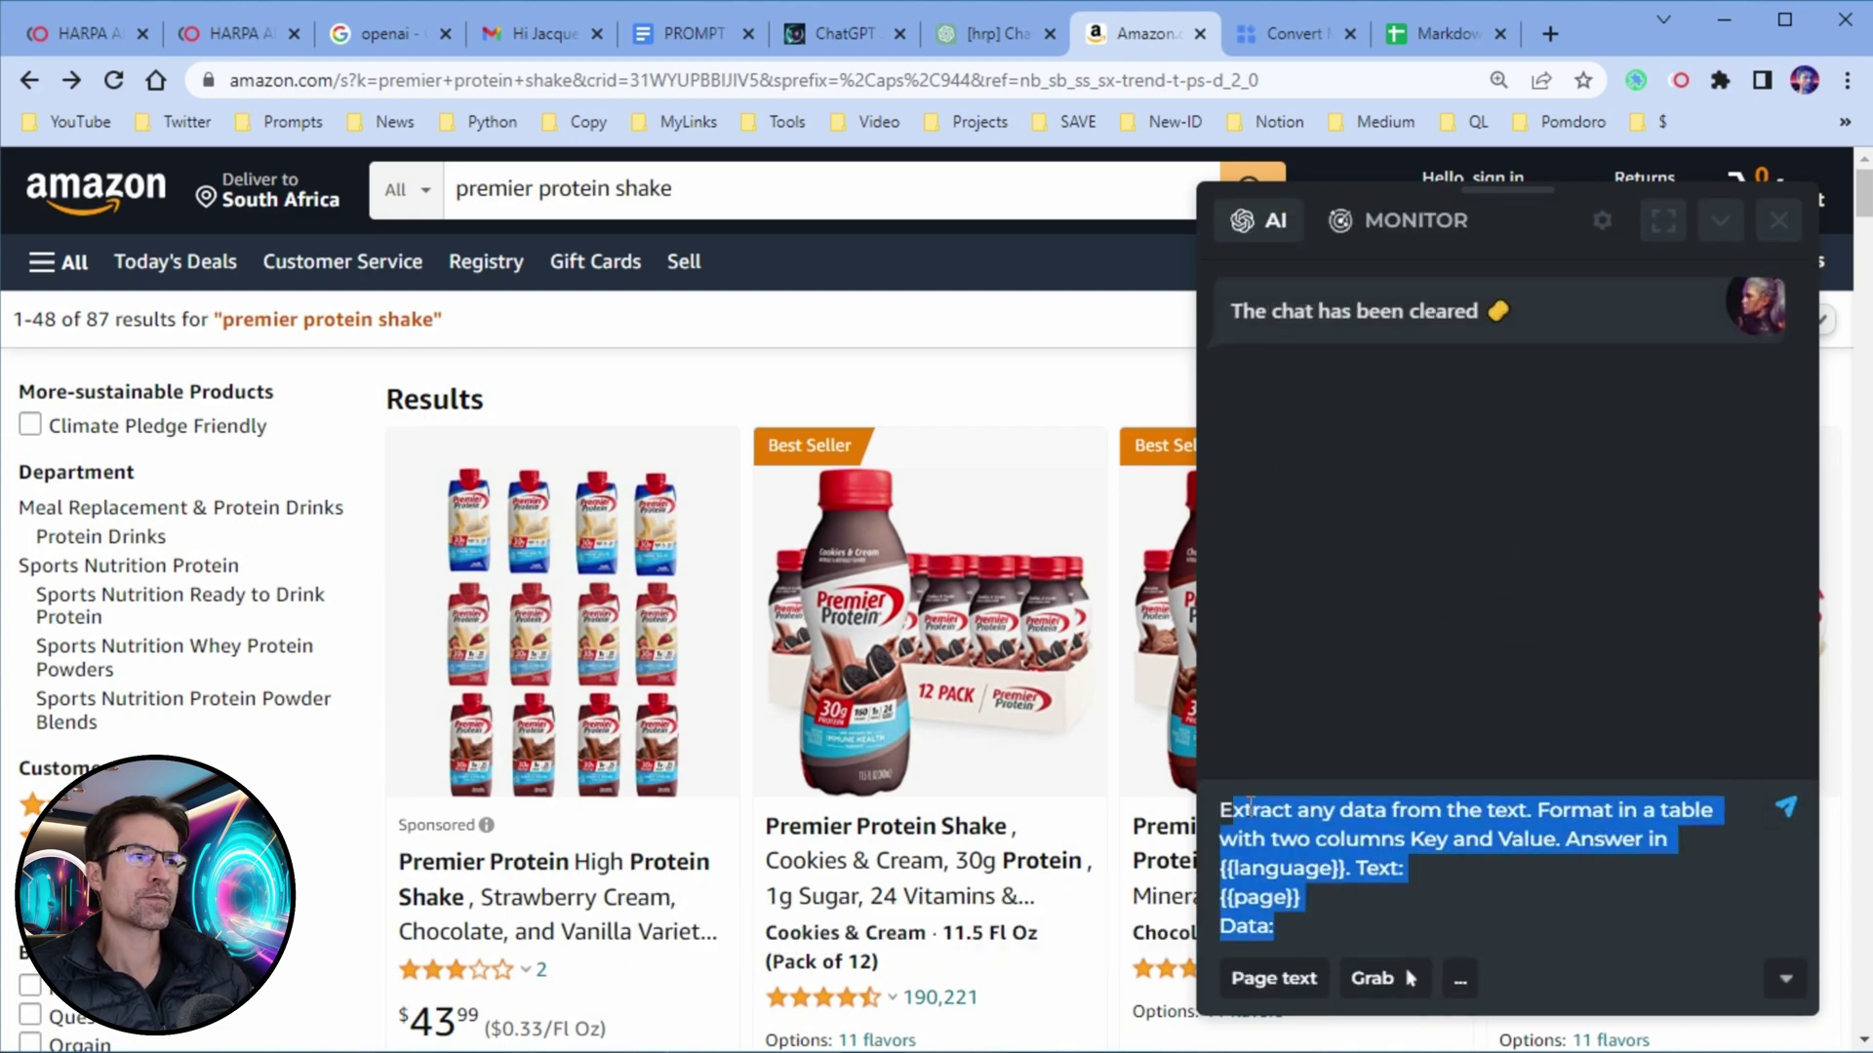
{"action": "left_click", "coordinate": [1387, 810]}
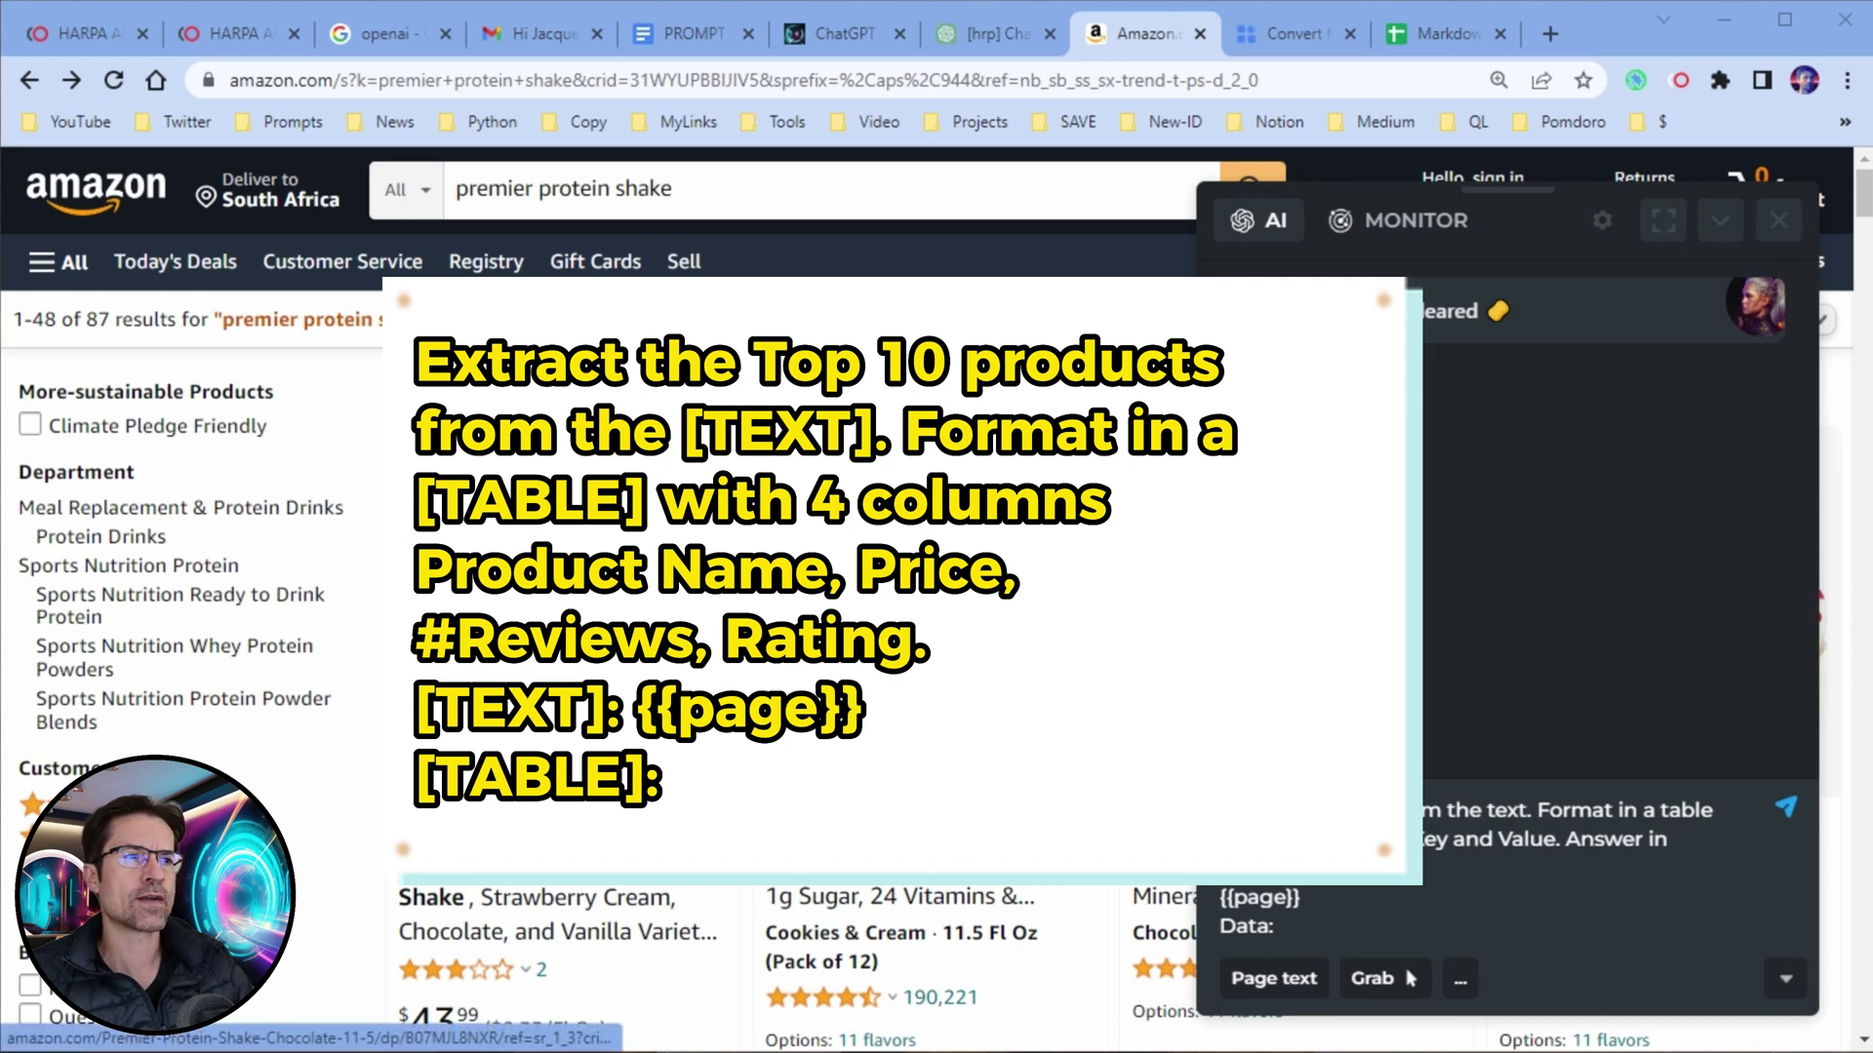
Replace the existing prompt with the top-10 products table prompt and send it.
{"action": "left_click_drag", "start_coordinate": [1274, 927], "coordinate": [1203, 814]}
{"action": "type", "text": "Extract the Top 10 products from the [TEXT]. Format in a [TABLE] with 4 columns Product Name, Price, #Reviews, Rating. [TEXT]: {{page}} [TABLE]:"}
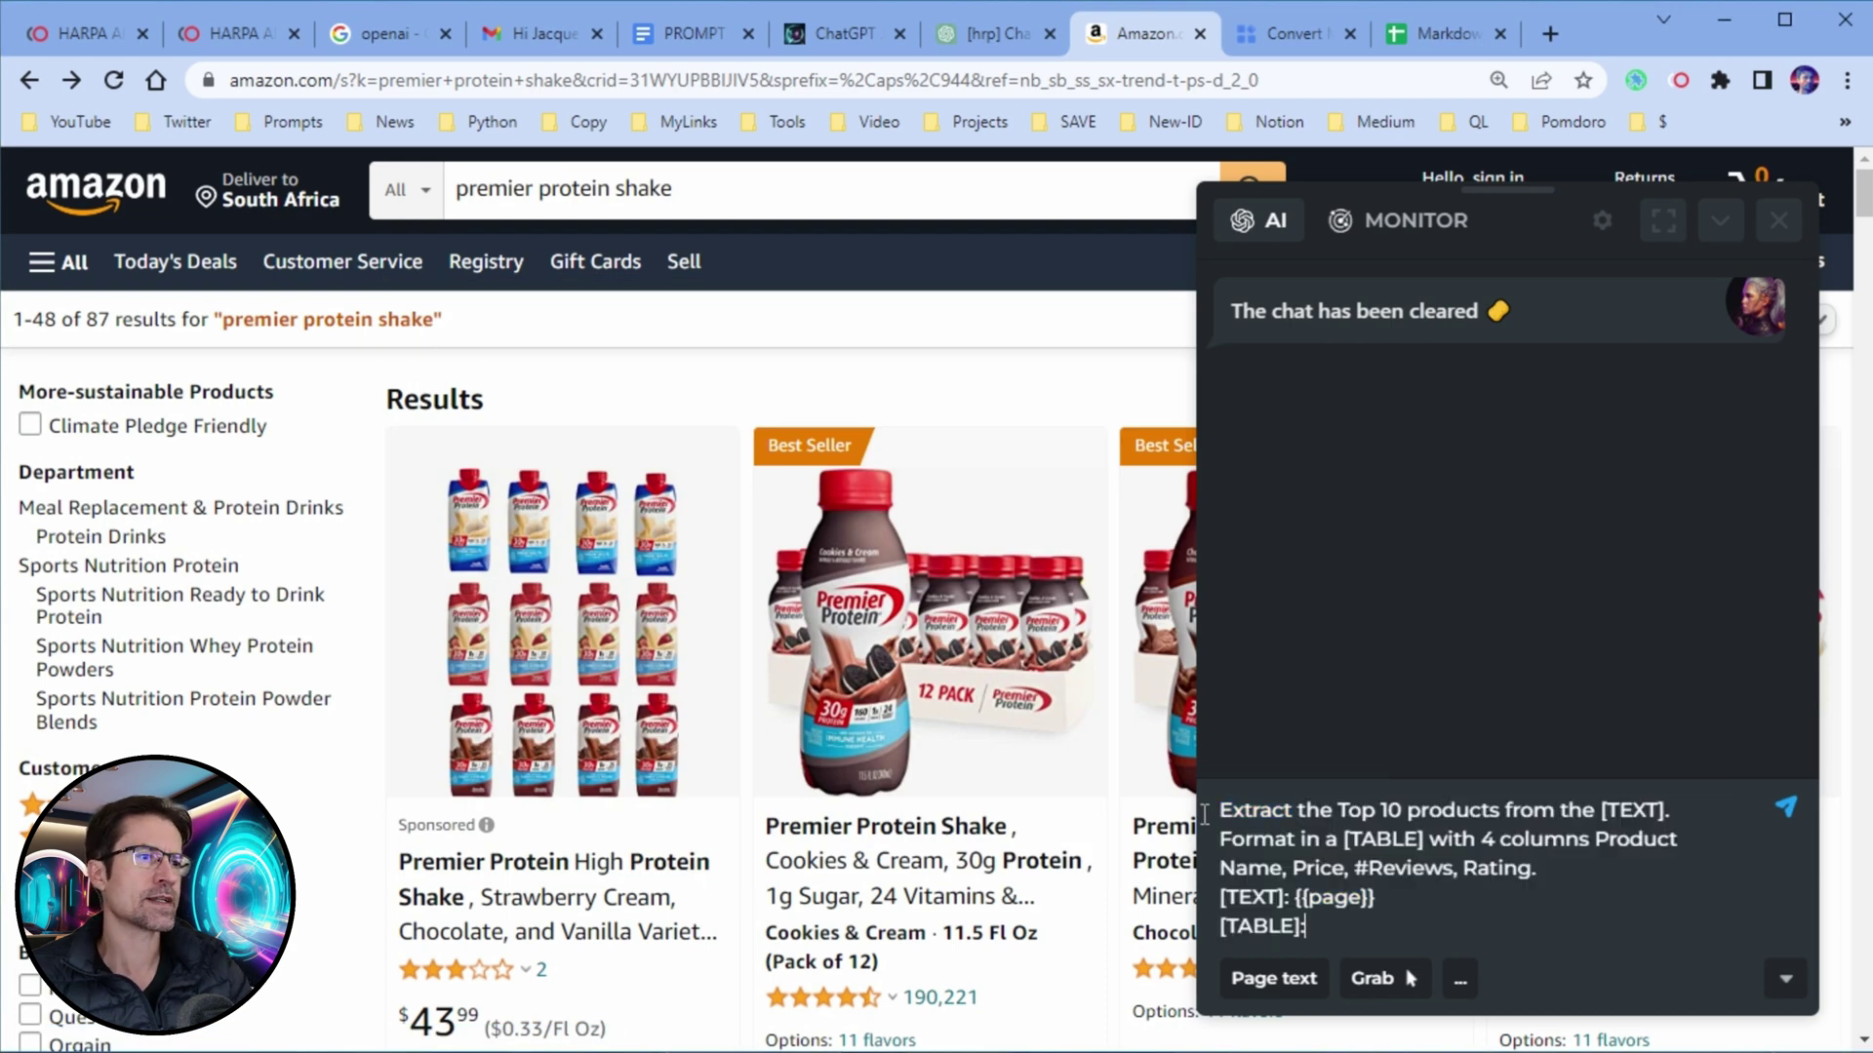
{"action": "left_click", "coordinate": [1785, 806]}
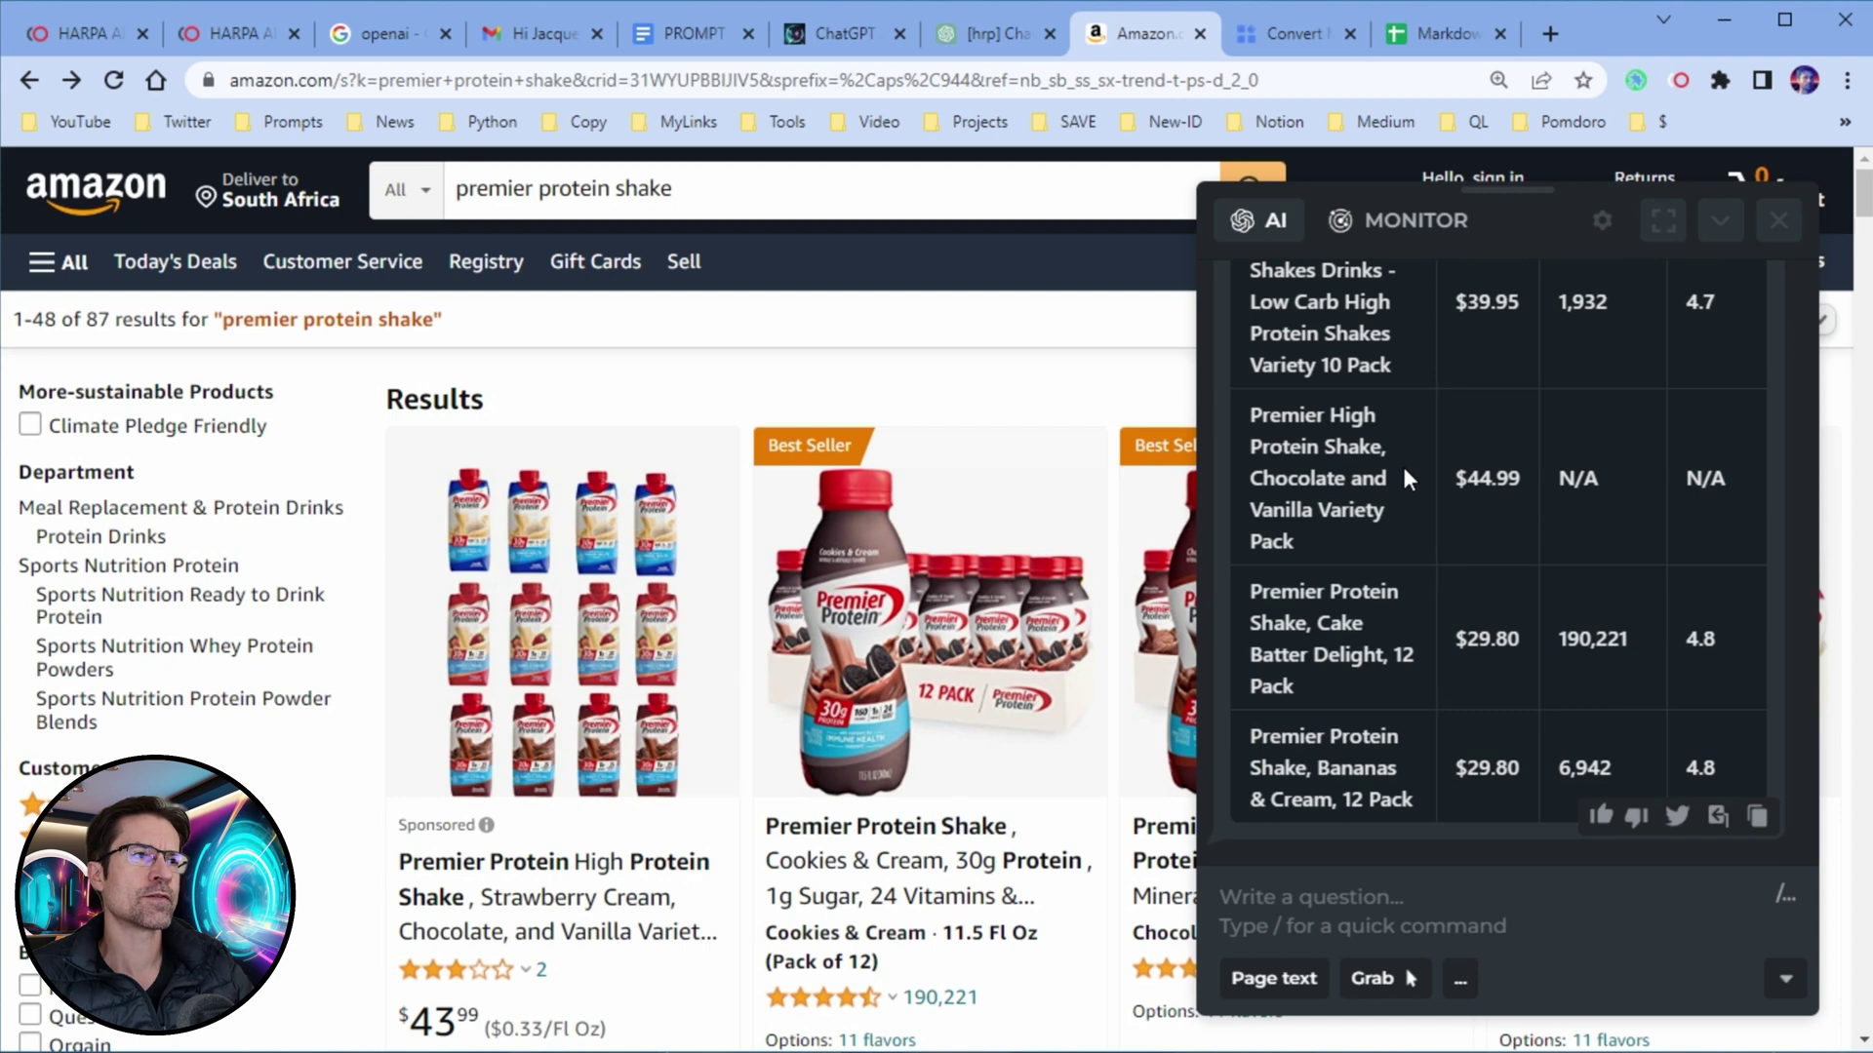
Copy the resulting protein-shake products table and move to the TableConvert converter.
{"action": "scroll", "coordinate": [1395, 578], "scroll_direction": "up", "scroll_amount": 10}
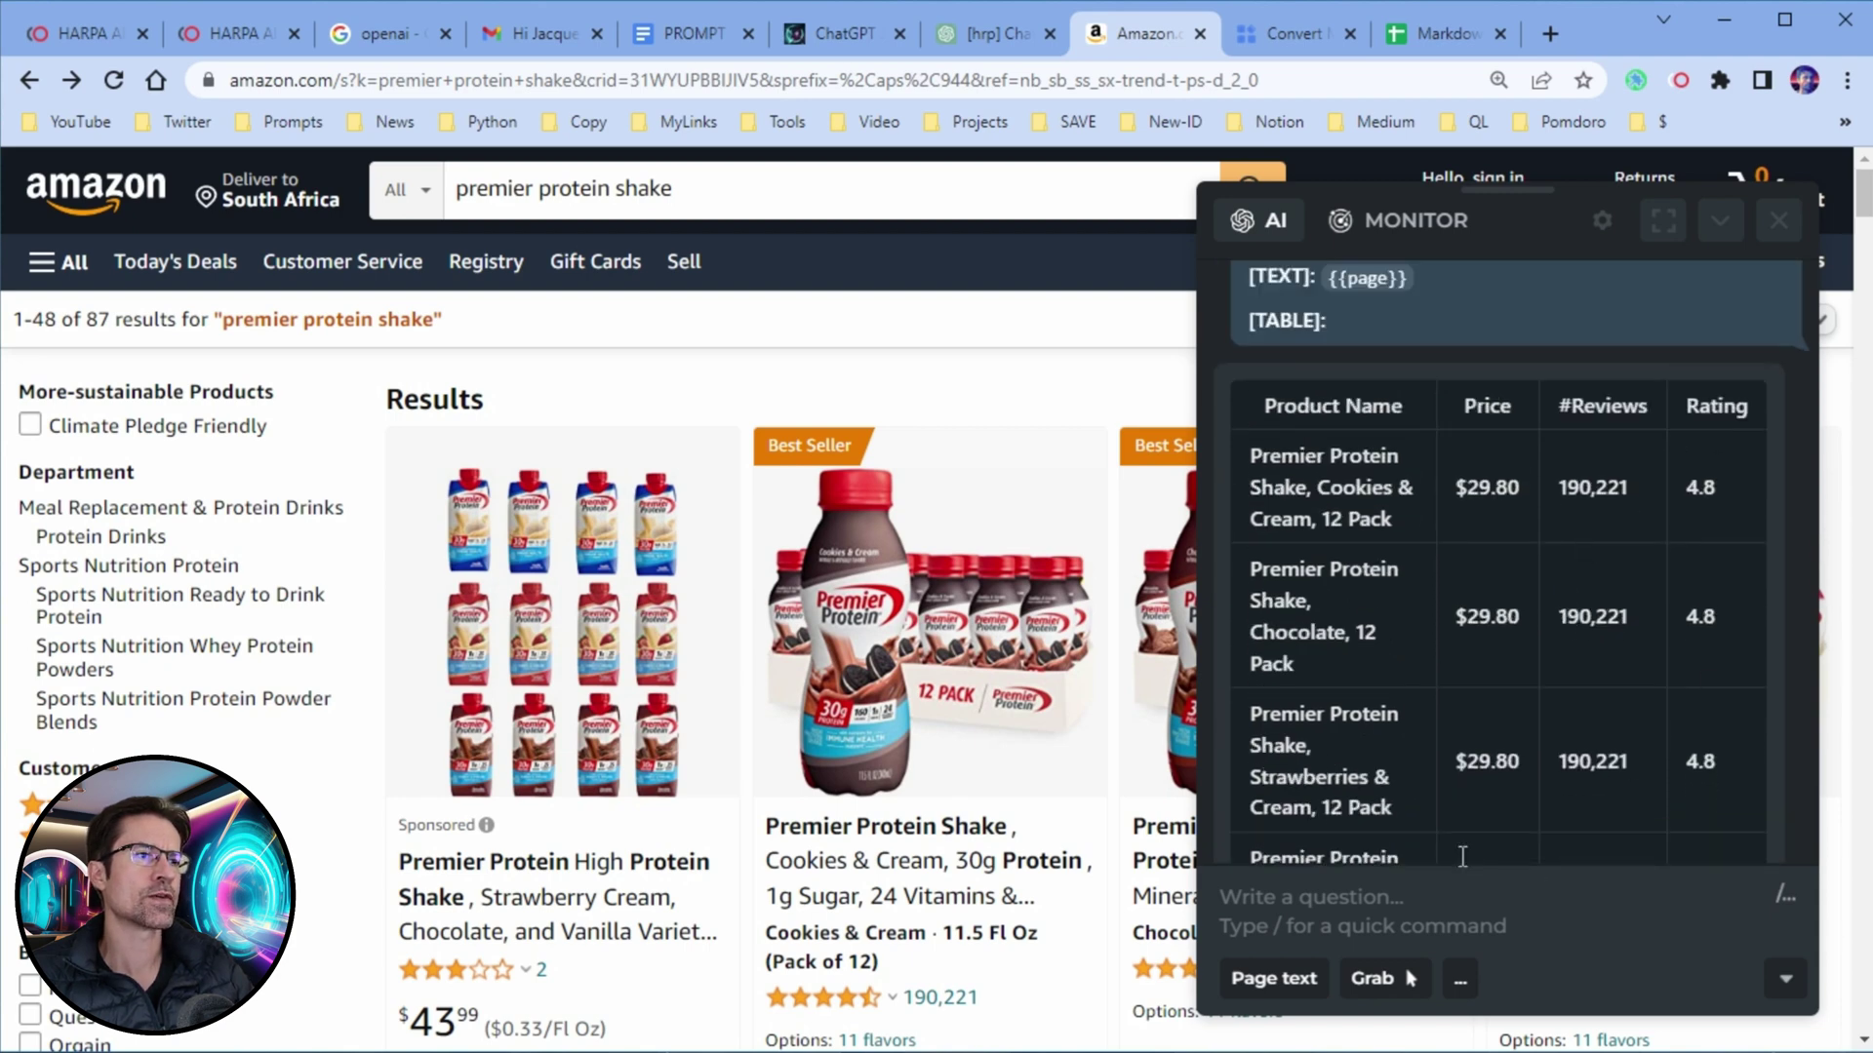
{"action": "scroll", "coordinate": [1668, 770], "scroll_direction": "down", "scroll_amount": 10}
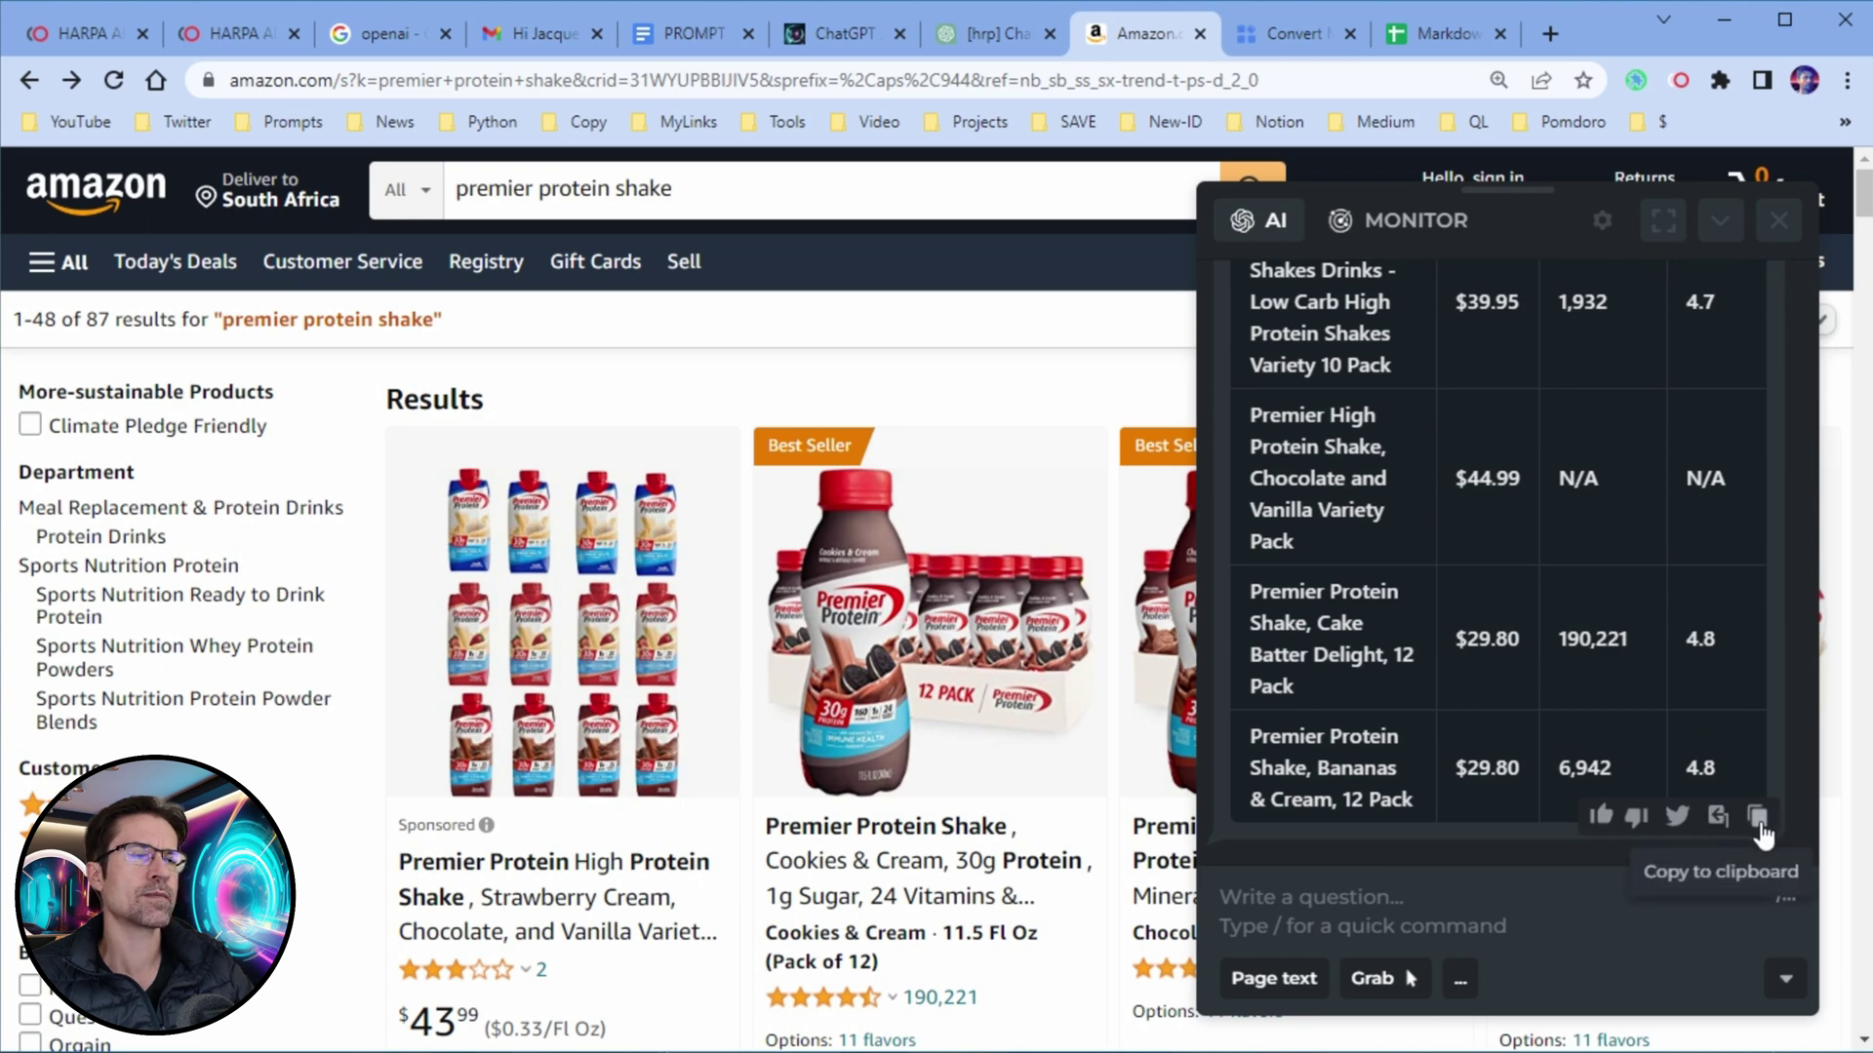
{"action": "left_click", "coordinate": [1759, 819]}
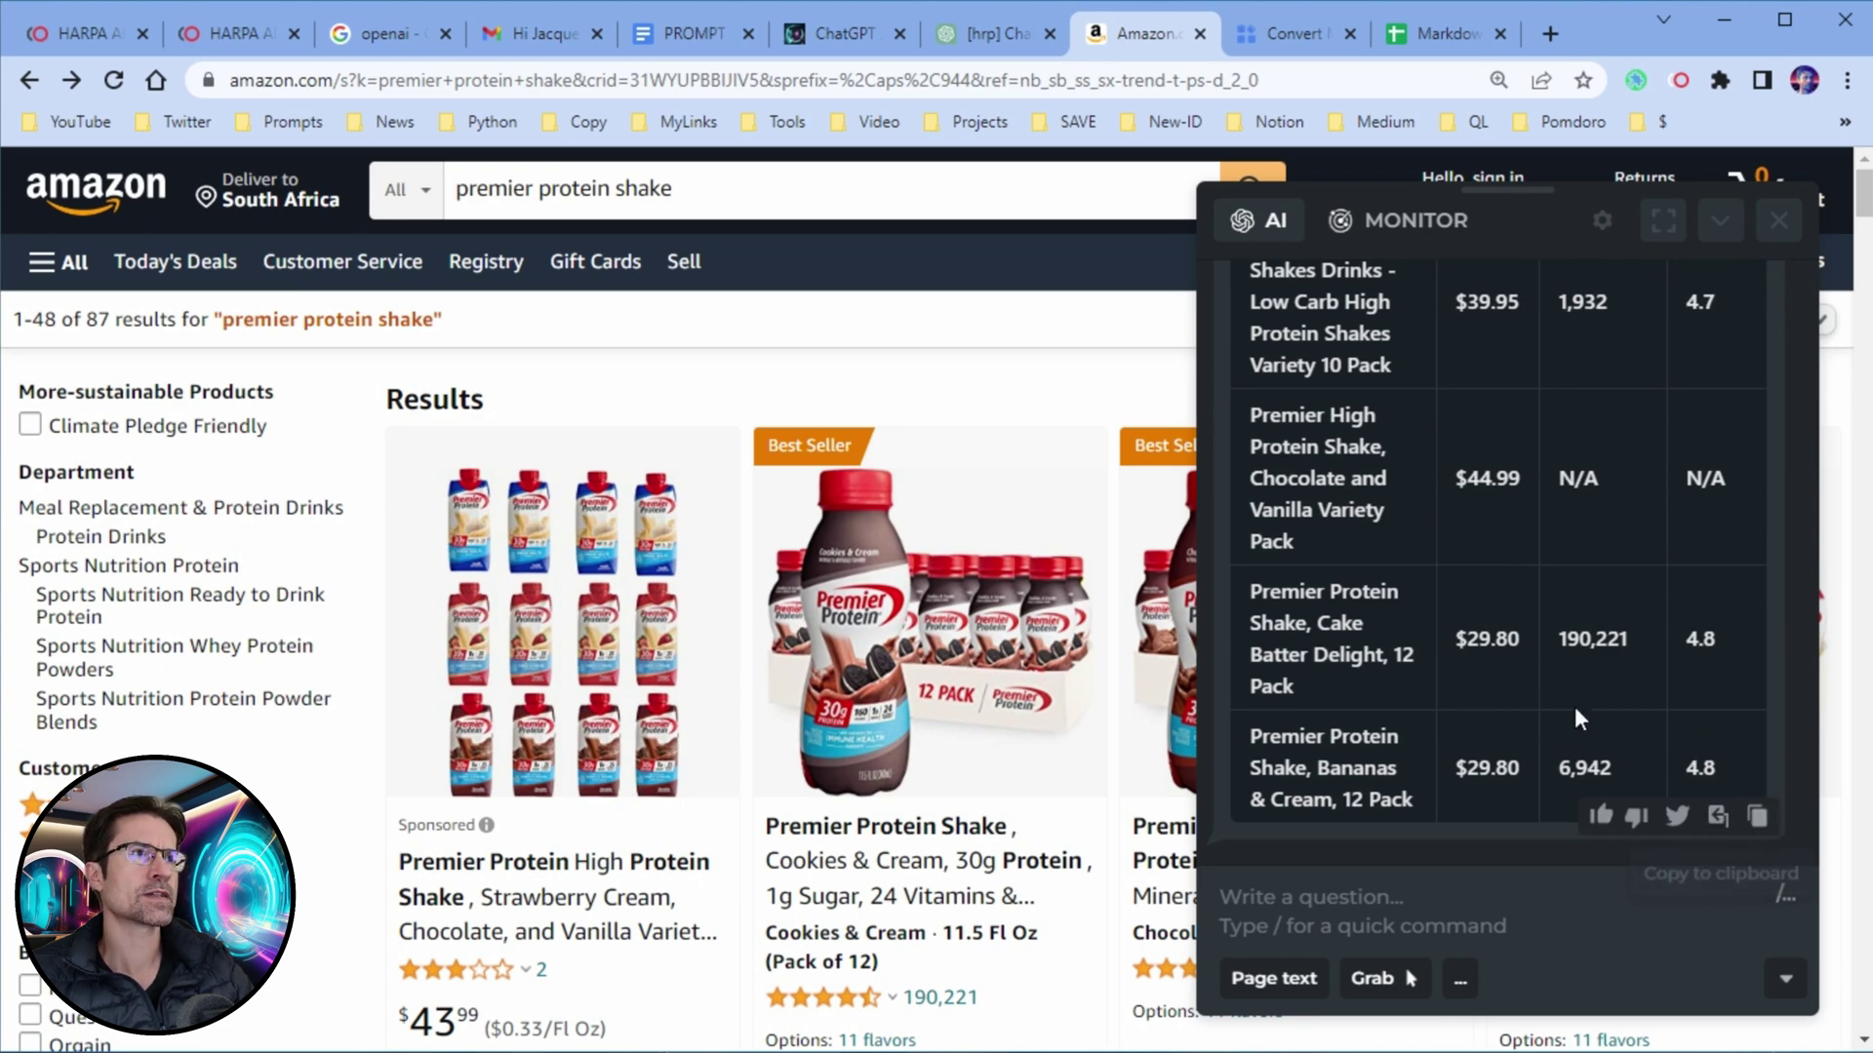
{"action": "left_click", "coordinate": [1296, 37]}
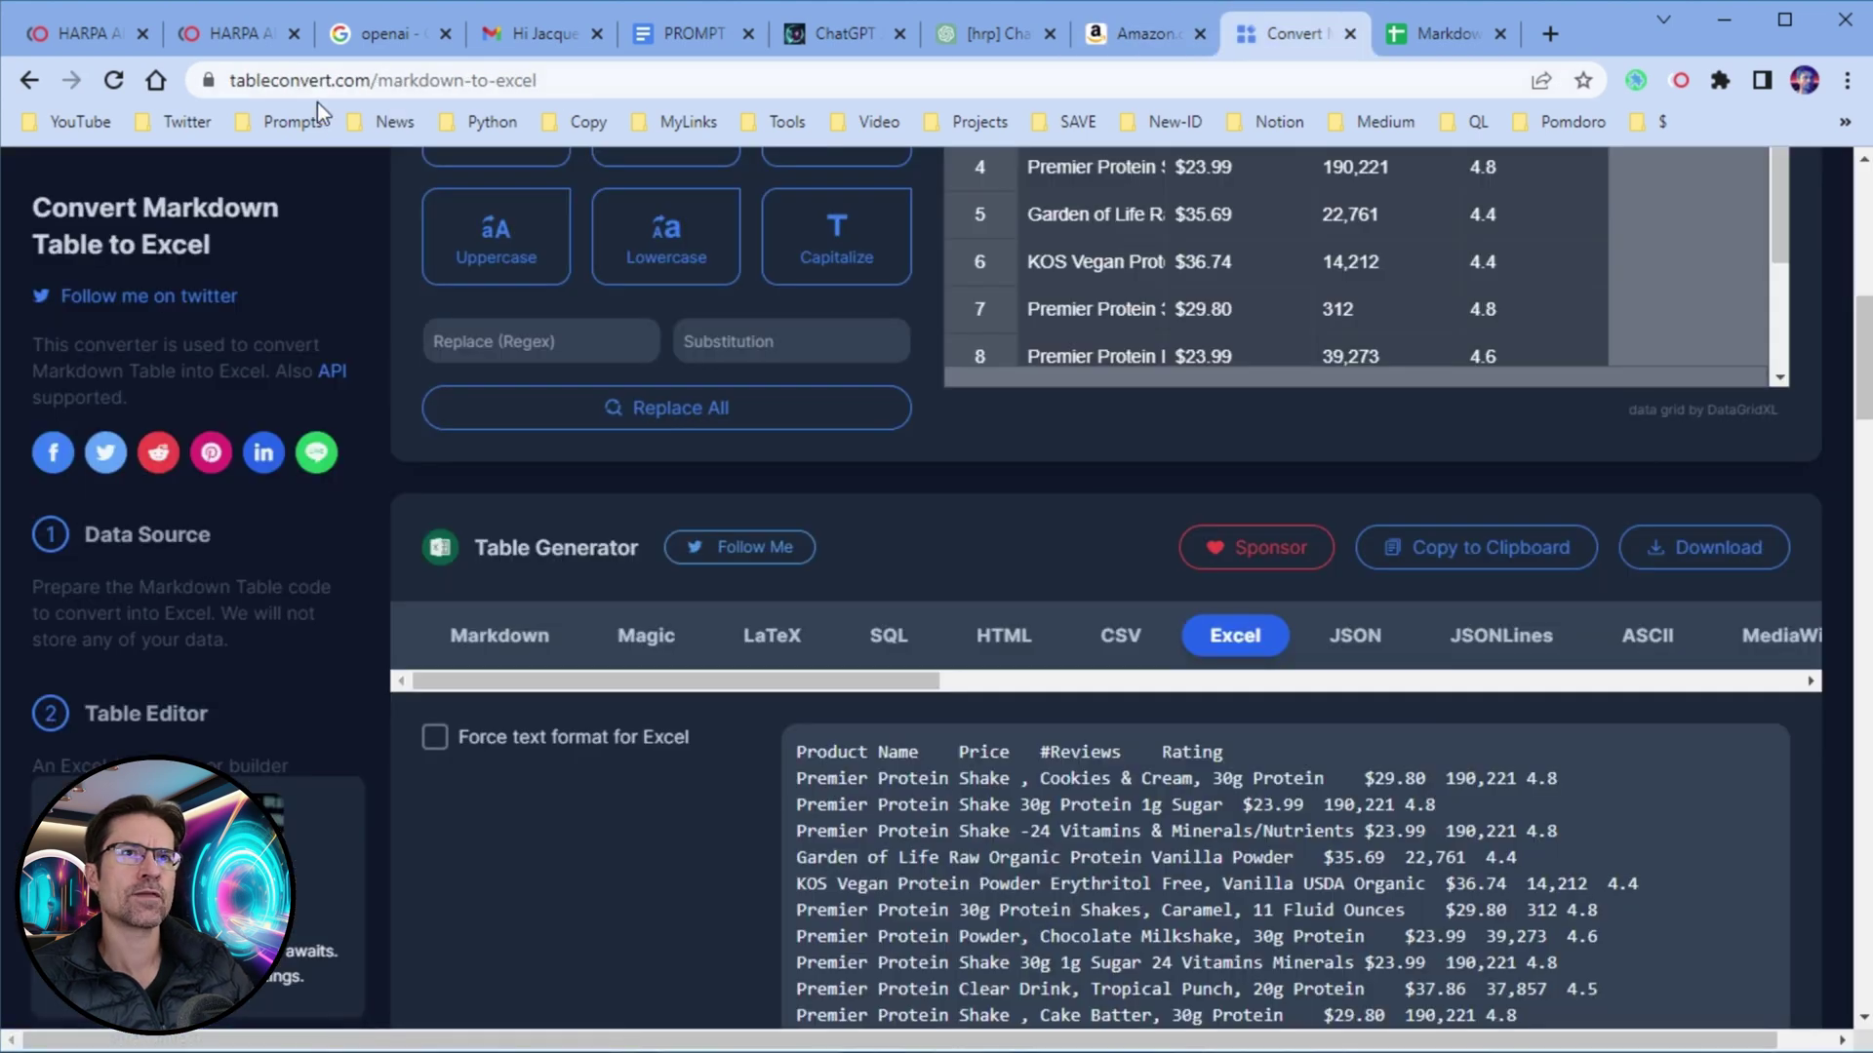
Paste the markdown protein-shake table into TableConvert and copy its Excel-format output.
{"action": "scroll", "coordinate": [655, 487], "scroll_direction": "up", "scroll_amount": 1}
{"action": "scroll", "coordinate": [644, 507], "scroll_direction": "up", "scroll_amount": 6}
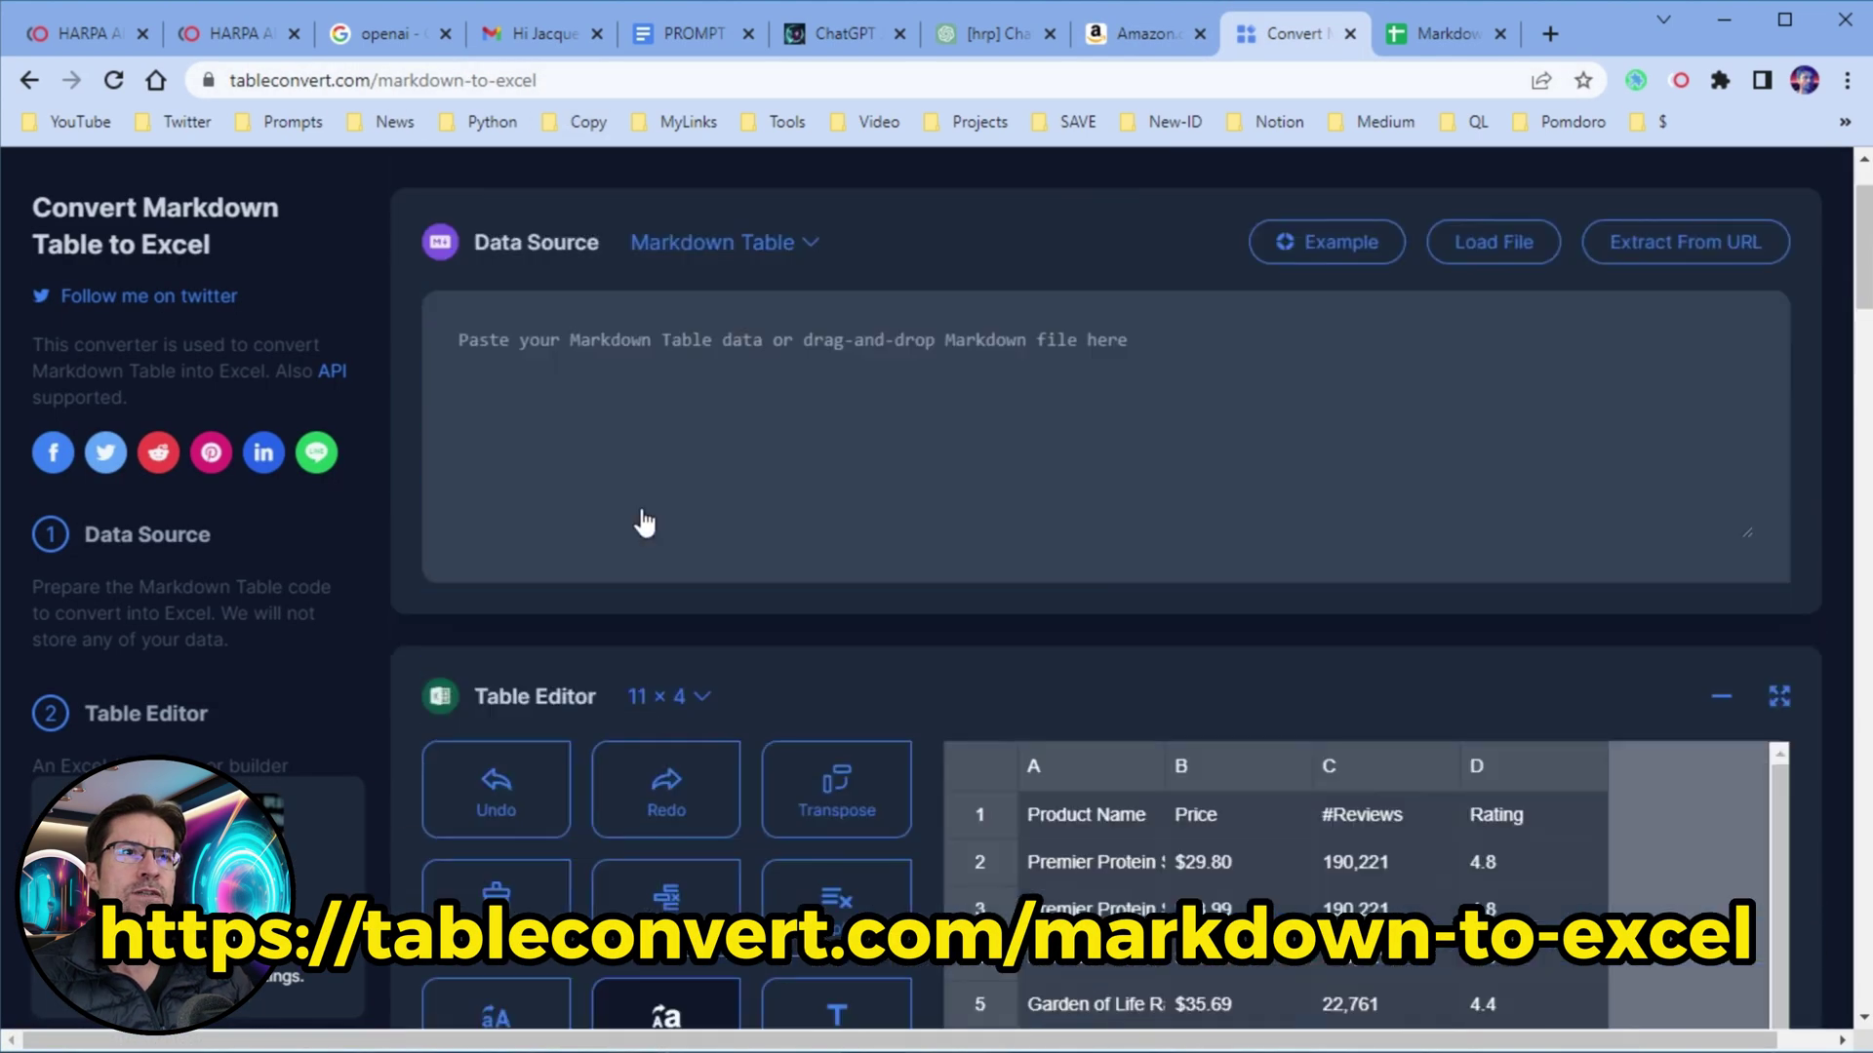
{"action": "right_click", "coordinate": [639, 506]}
{"action": "left_click", "coordinate": [758, 710]}
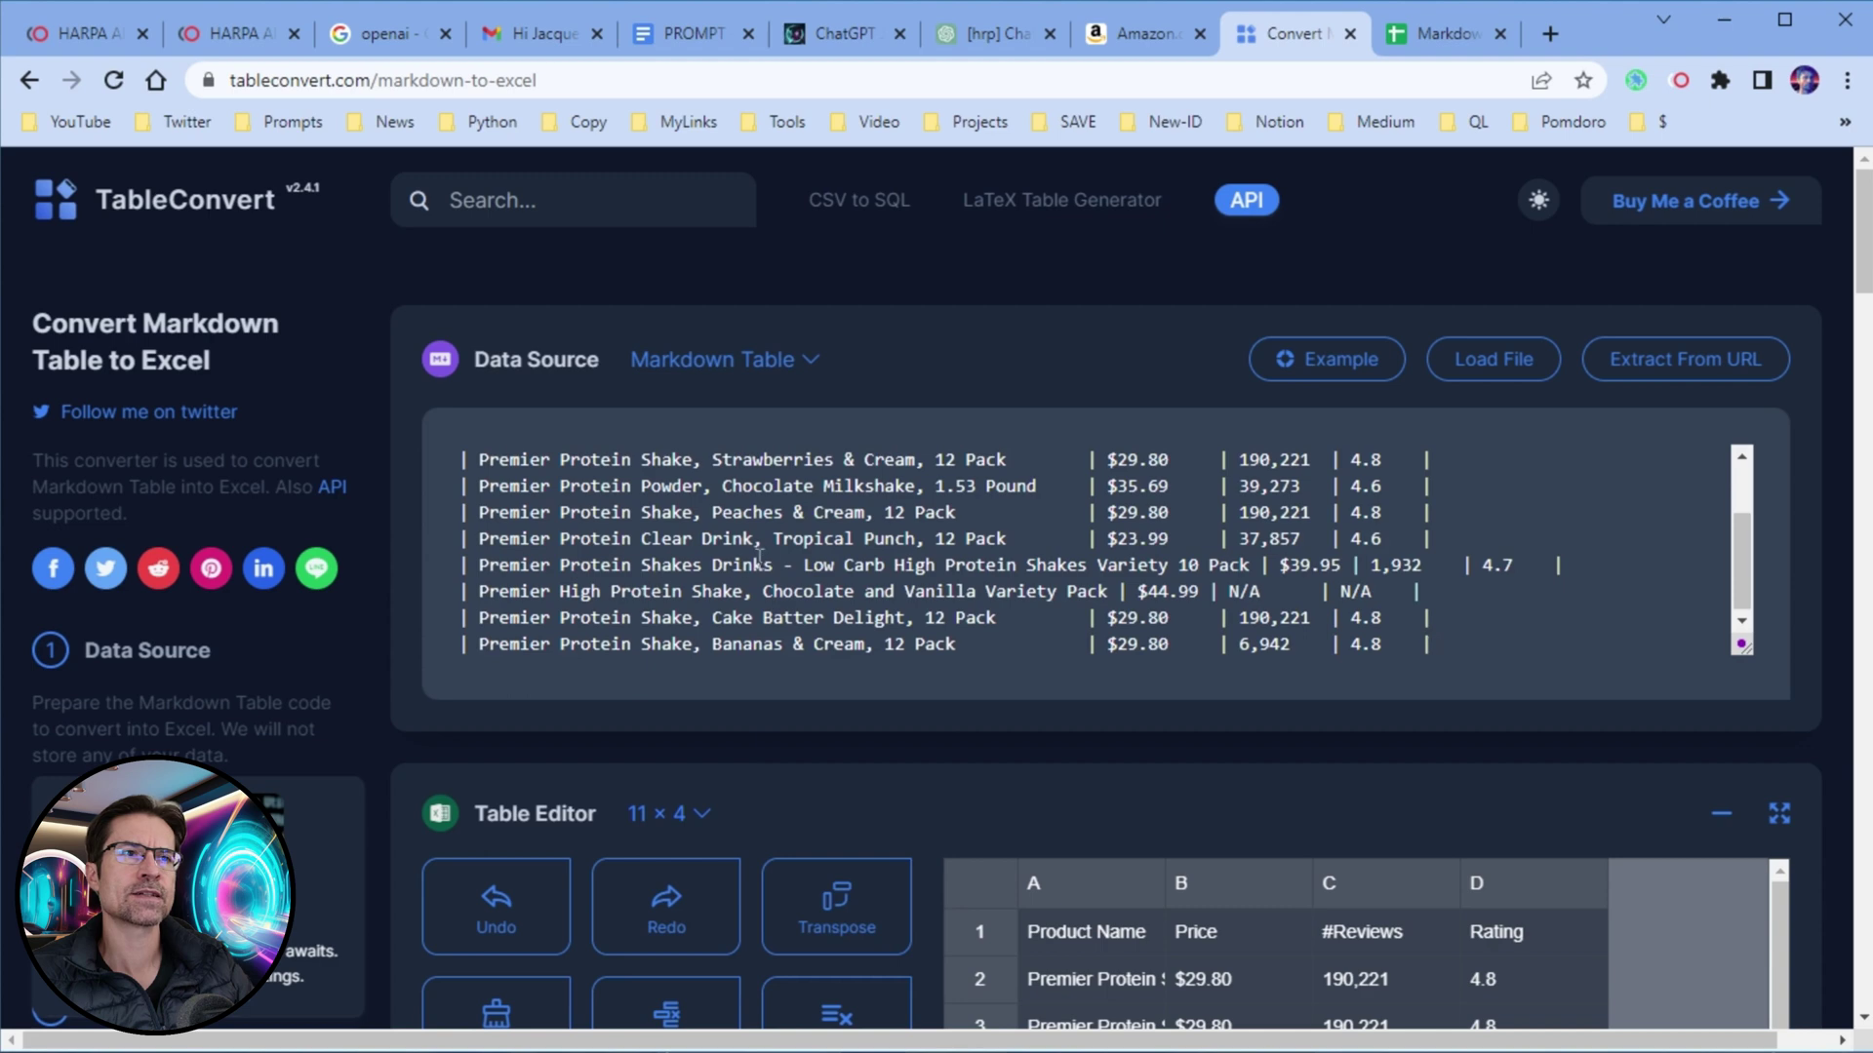
{"action": "scroll", "coordinate": [1795, 660], "scroll_direction": "down", "scroll_amount": 8}
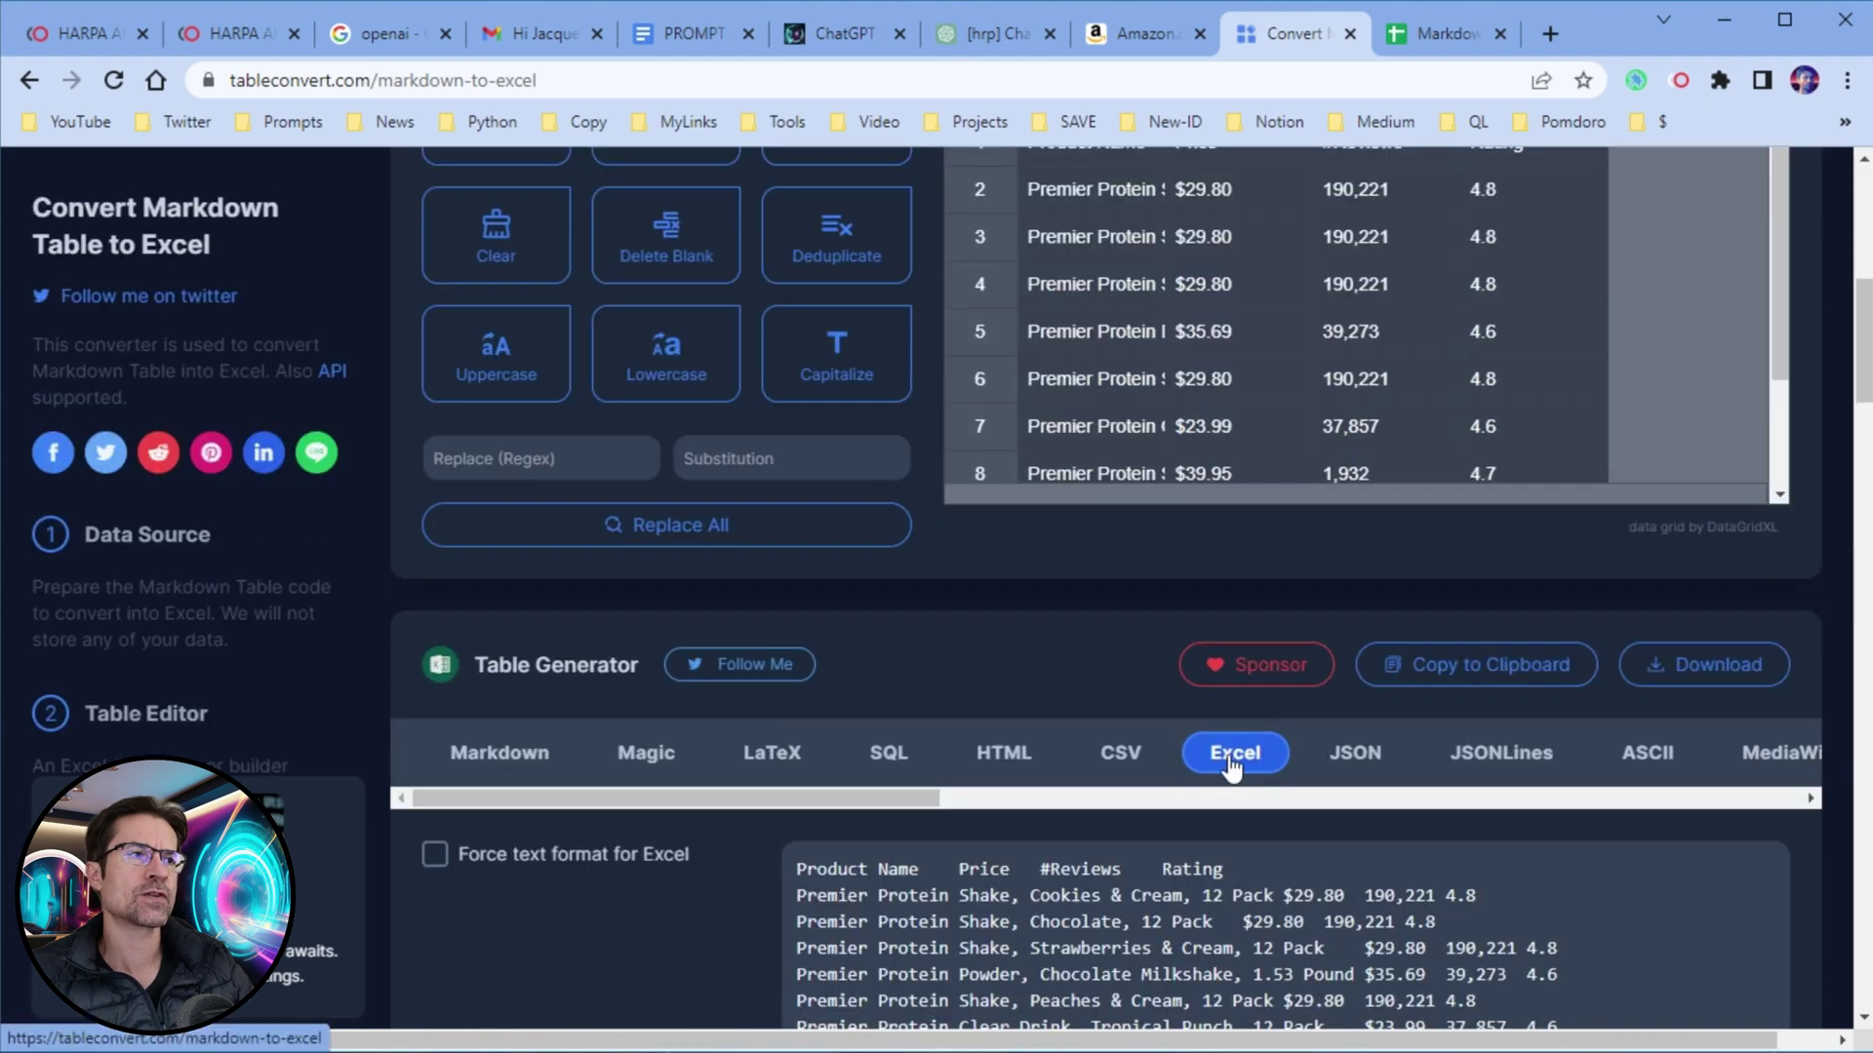
{"action": "left_click", "coordinate": [1463, 671]}
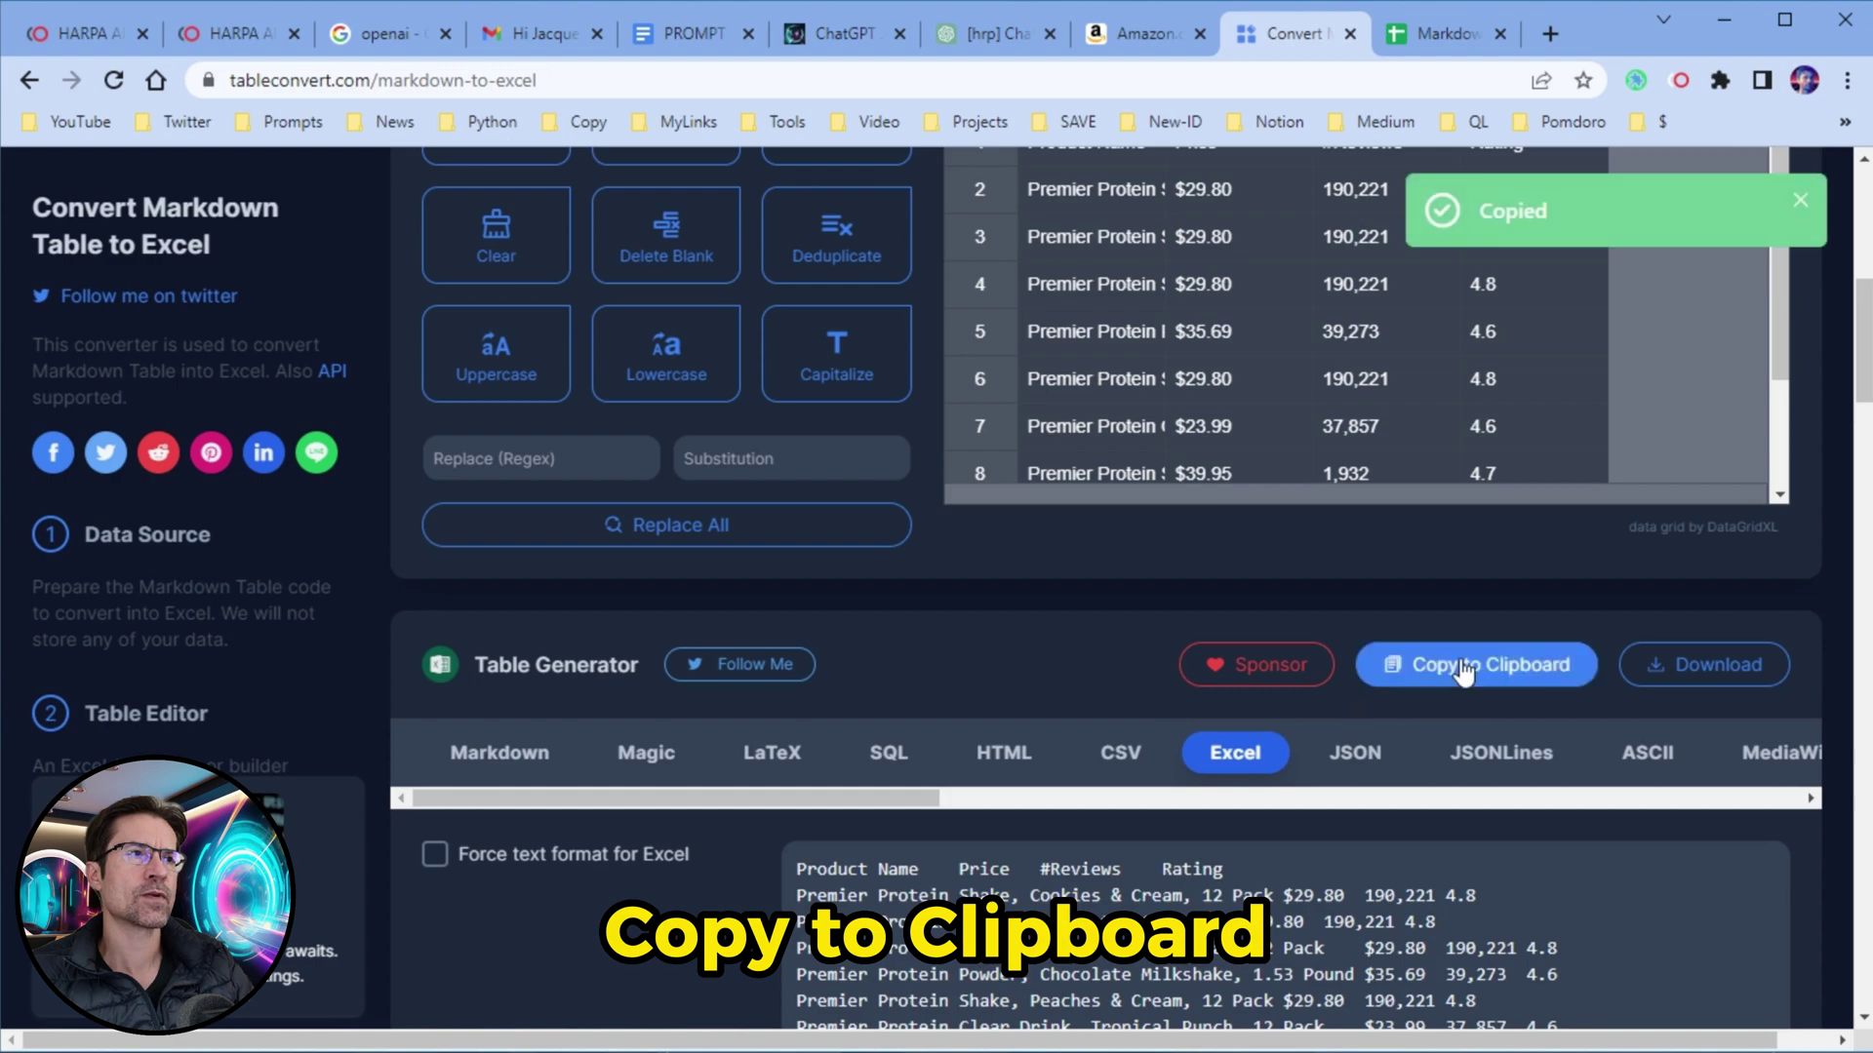
{"action": "left_click", "coordinate": [1447, 44]}
Paste the product table at cell A1 and freeze header row 1.
{"action": "right_click", "coordinate": [201, 383]}
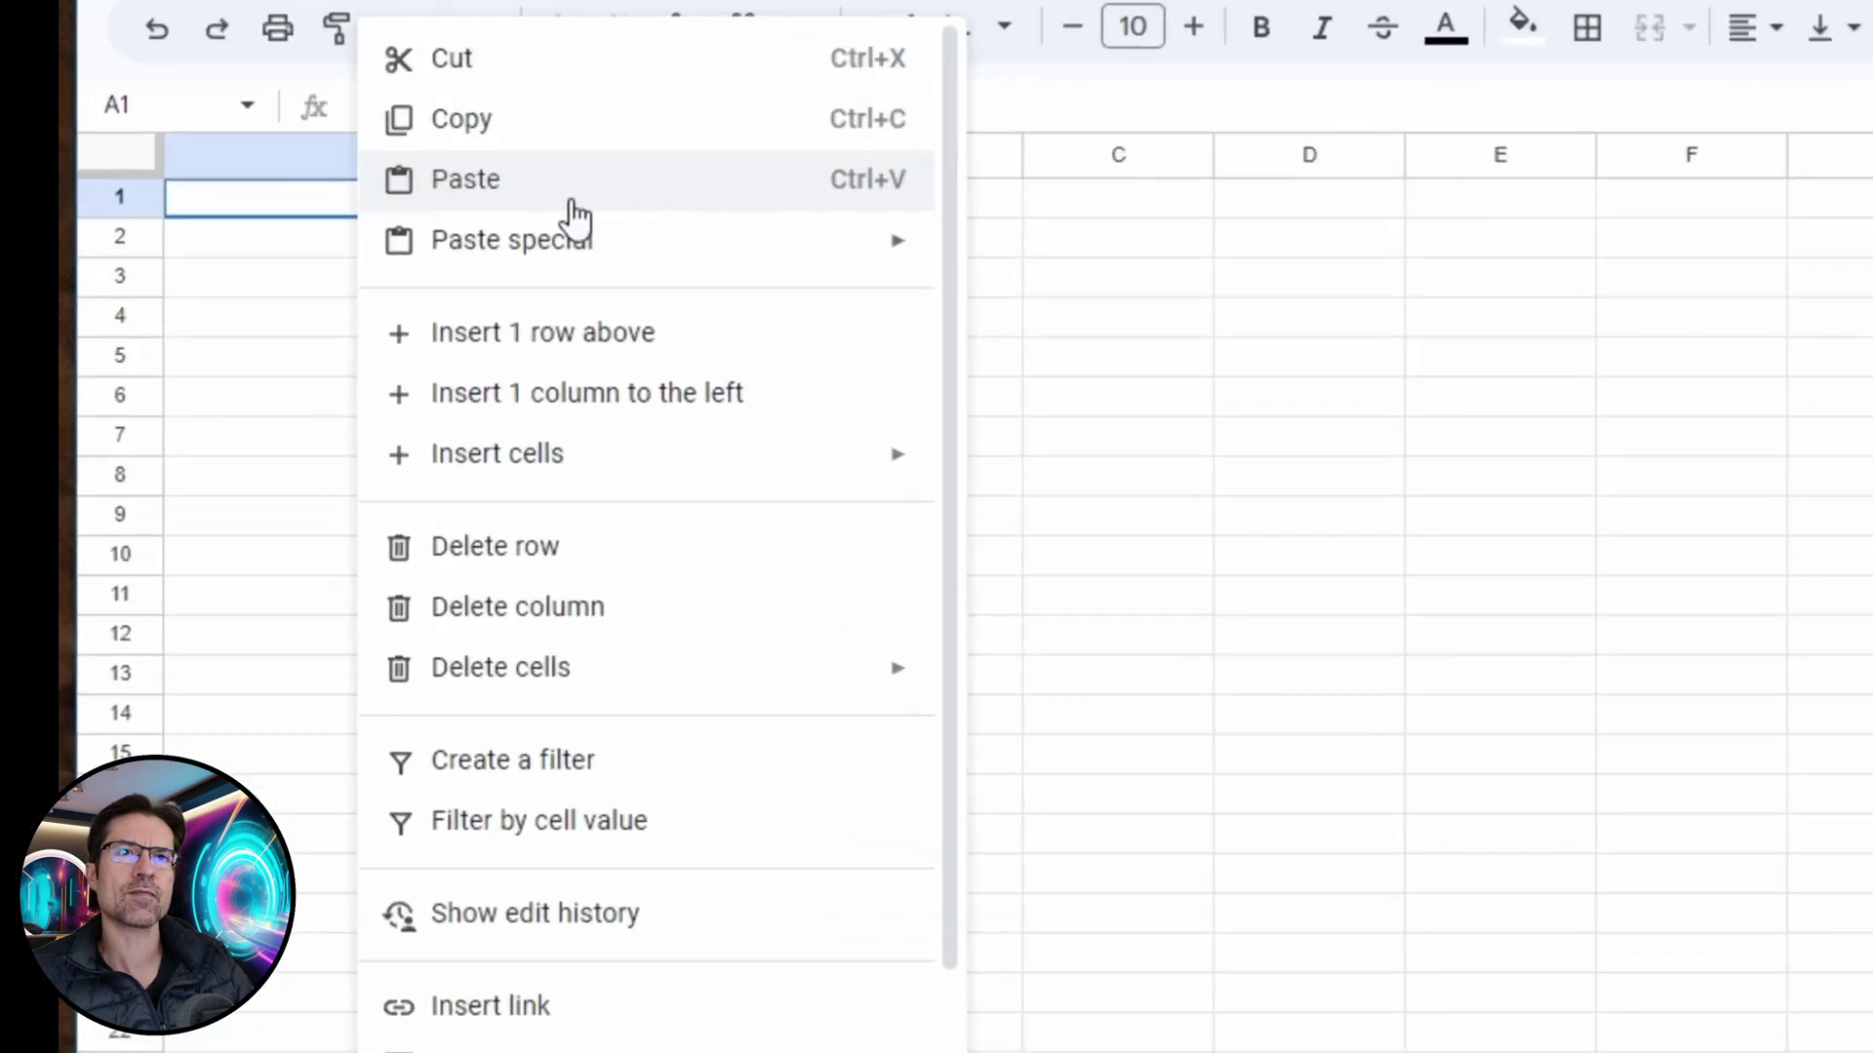
{"action": "left_click", "coordinate": [343, 370]}
{"action": "left_click", "coordinate": [554, 220]}
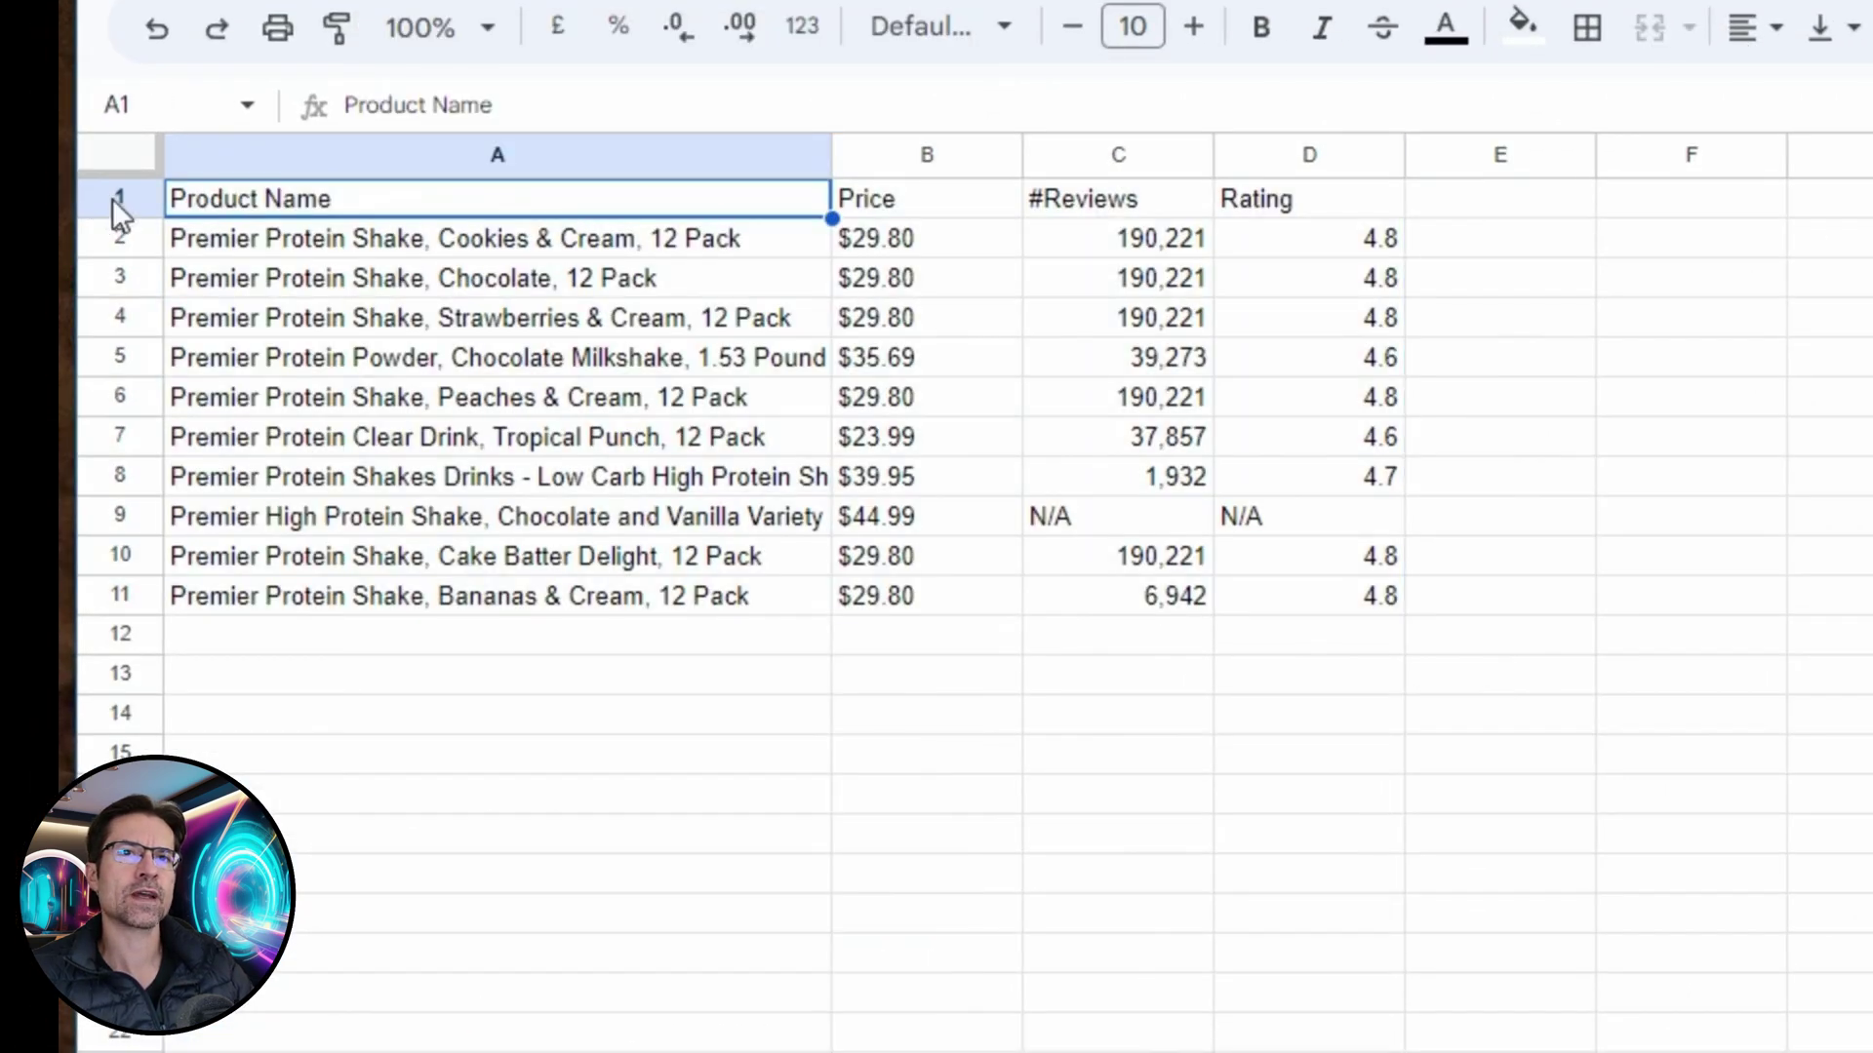
{"action": "left_click", "coordinate": [118, 199]}
{"action": "key", "text": "alt+v"}
{"action": "mouse_move", "coordinate": [514, 91]}
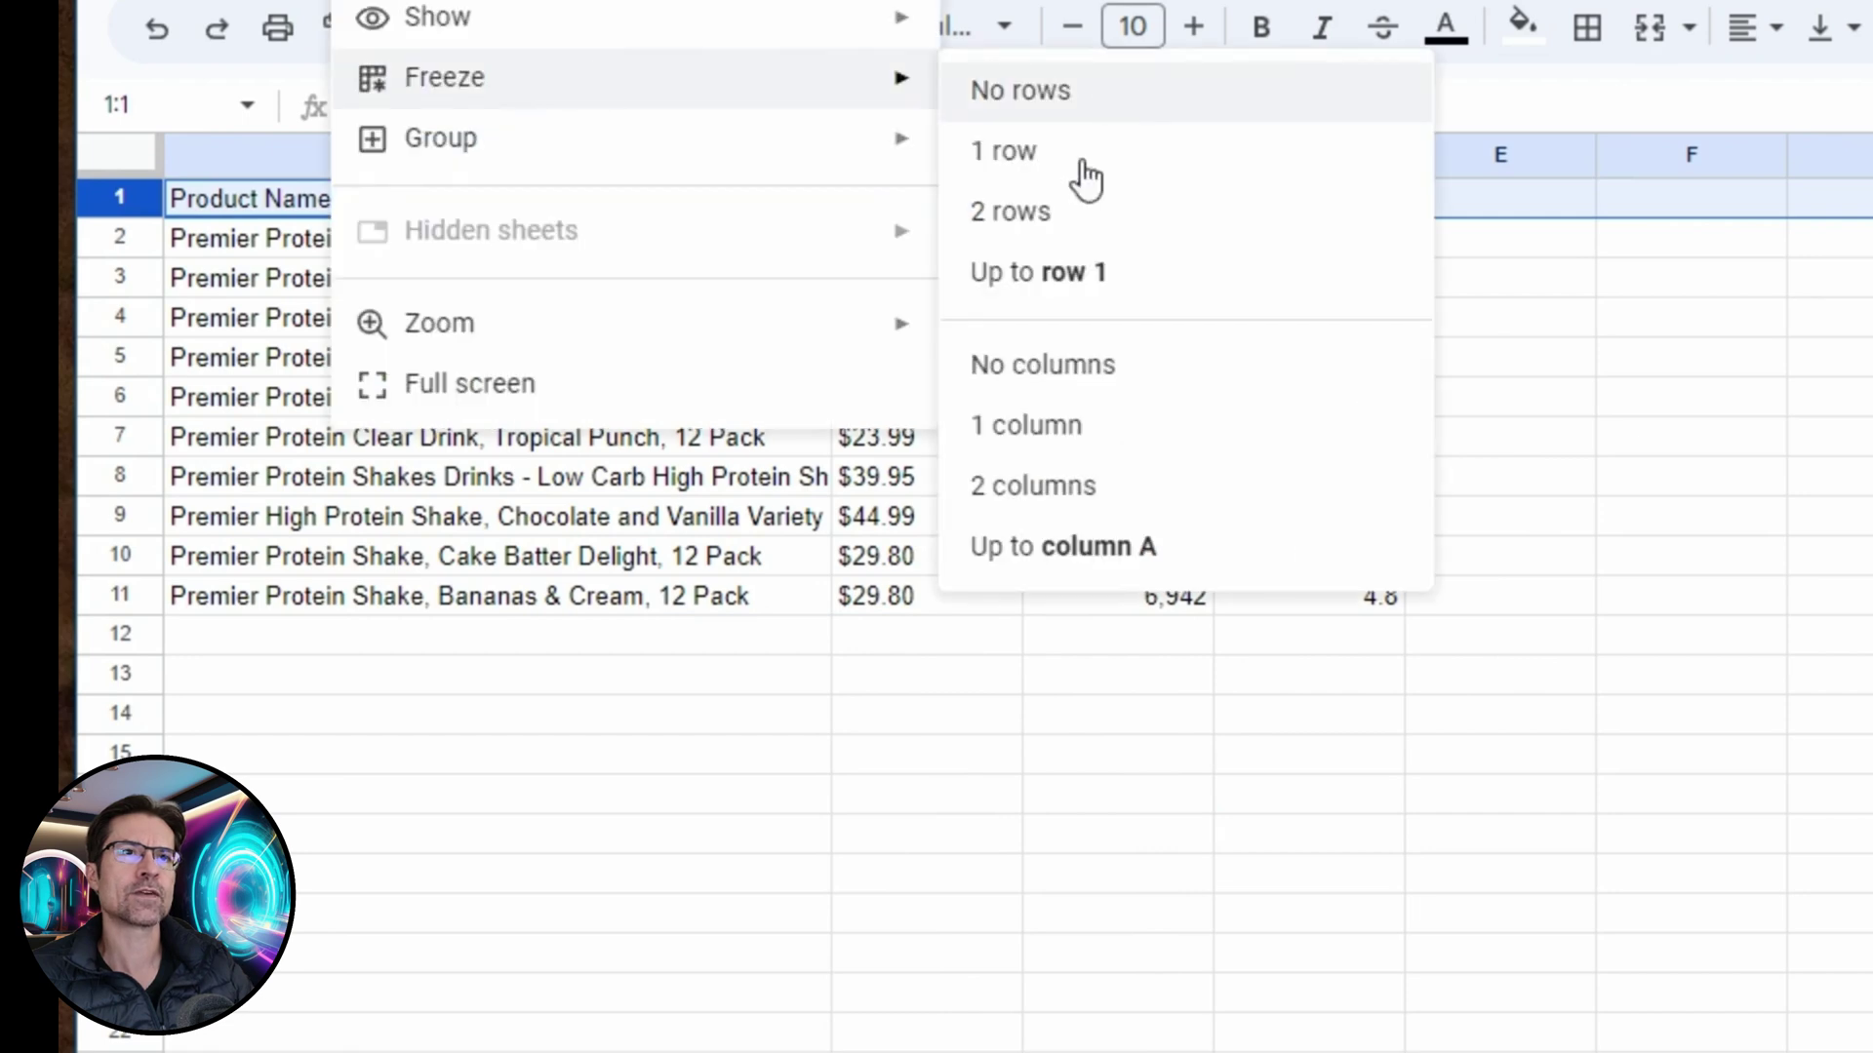
{"action": "left_click", "coordinate": [1070, 167]}
Add filters to the table and sort by Price, then by Rating highest to lowest.
{"action": "key", "text": "ctrl+alt+r"}
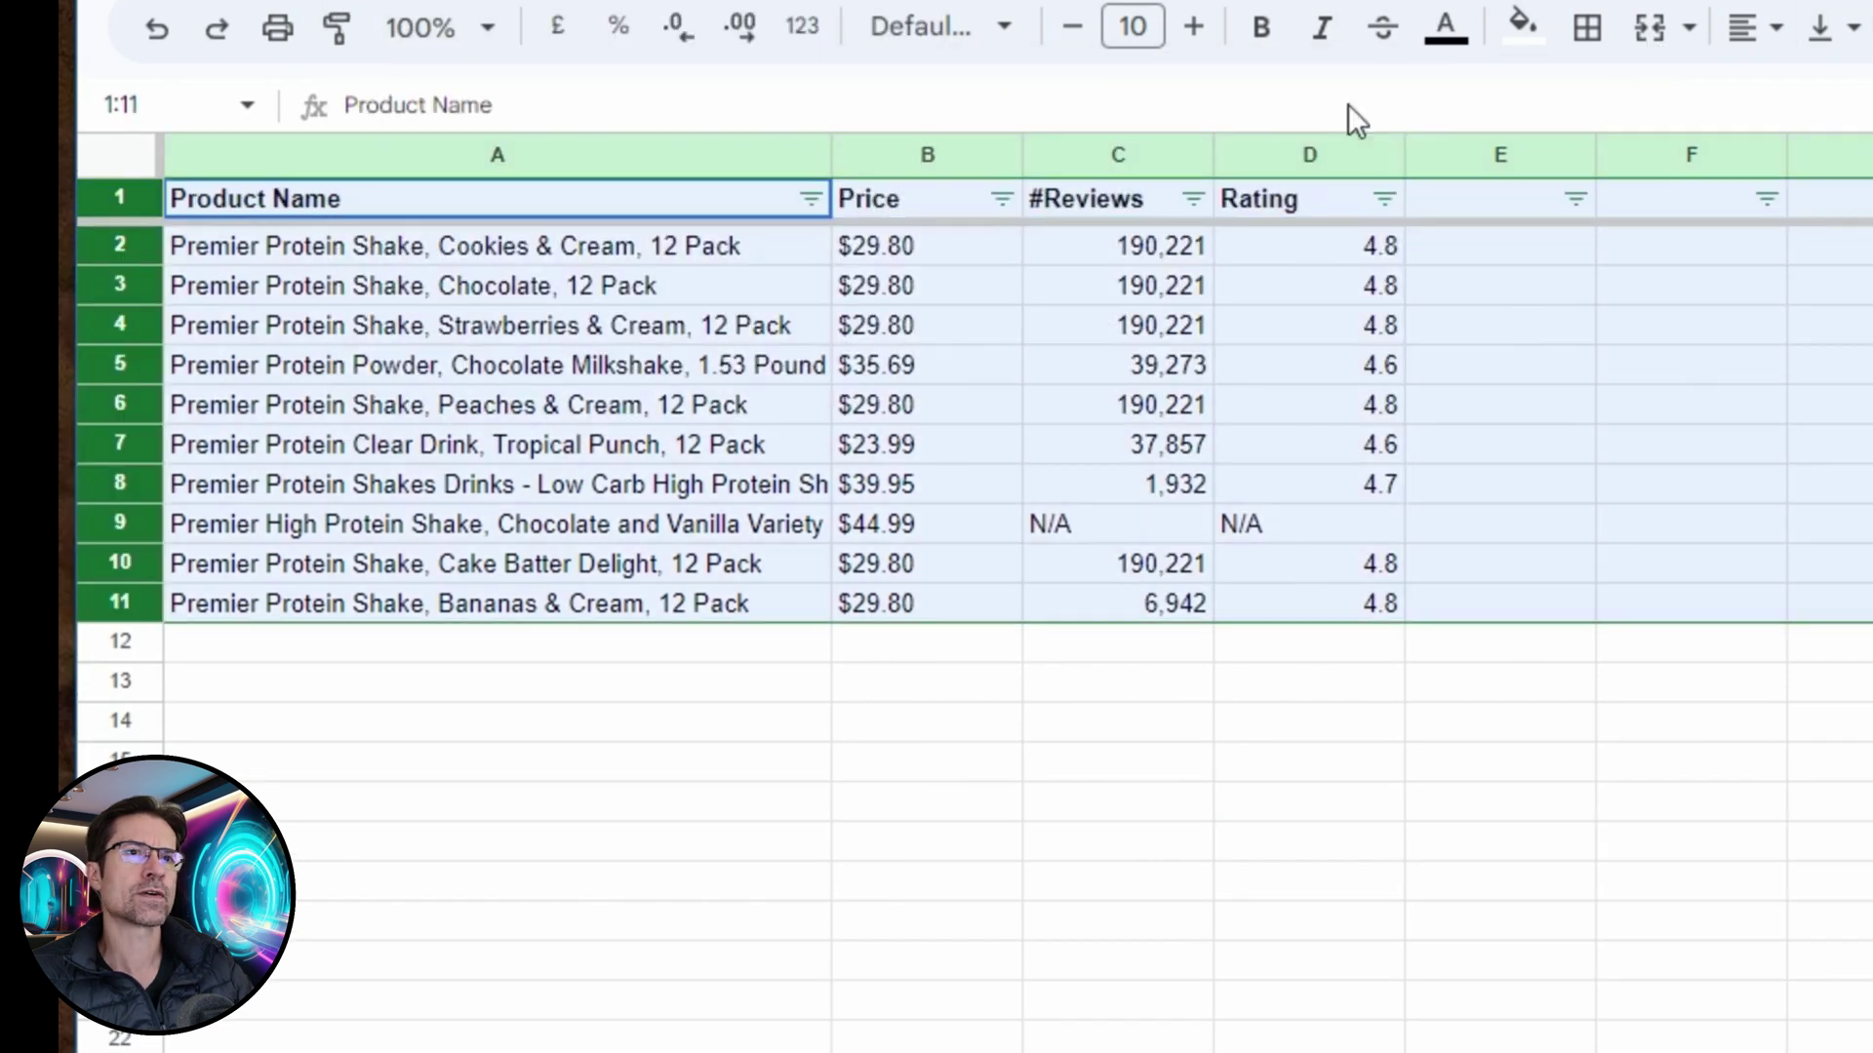
{"action": "left_click", "coordinate": [1001, 199]}
{"action": "left_click", "coordinate": [877, 337]}
{"action": "left_click", "coordinate": [1192, 199]}
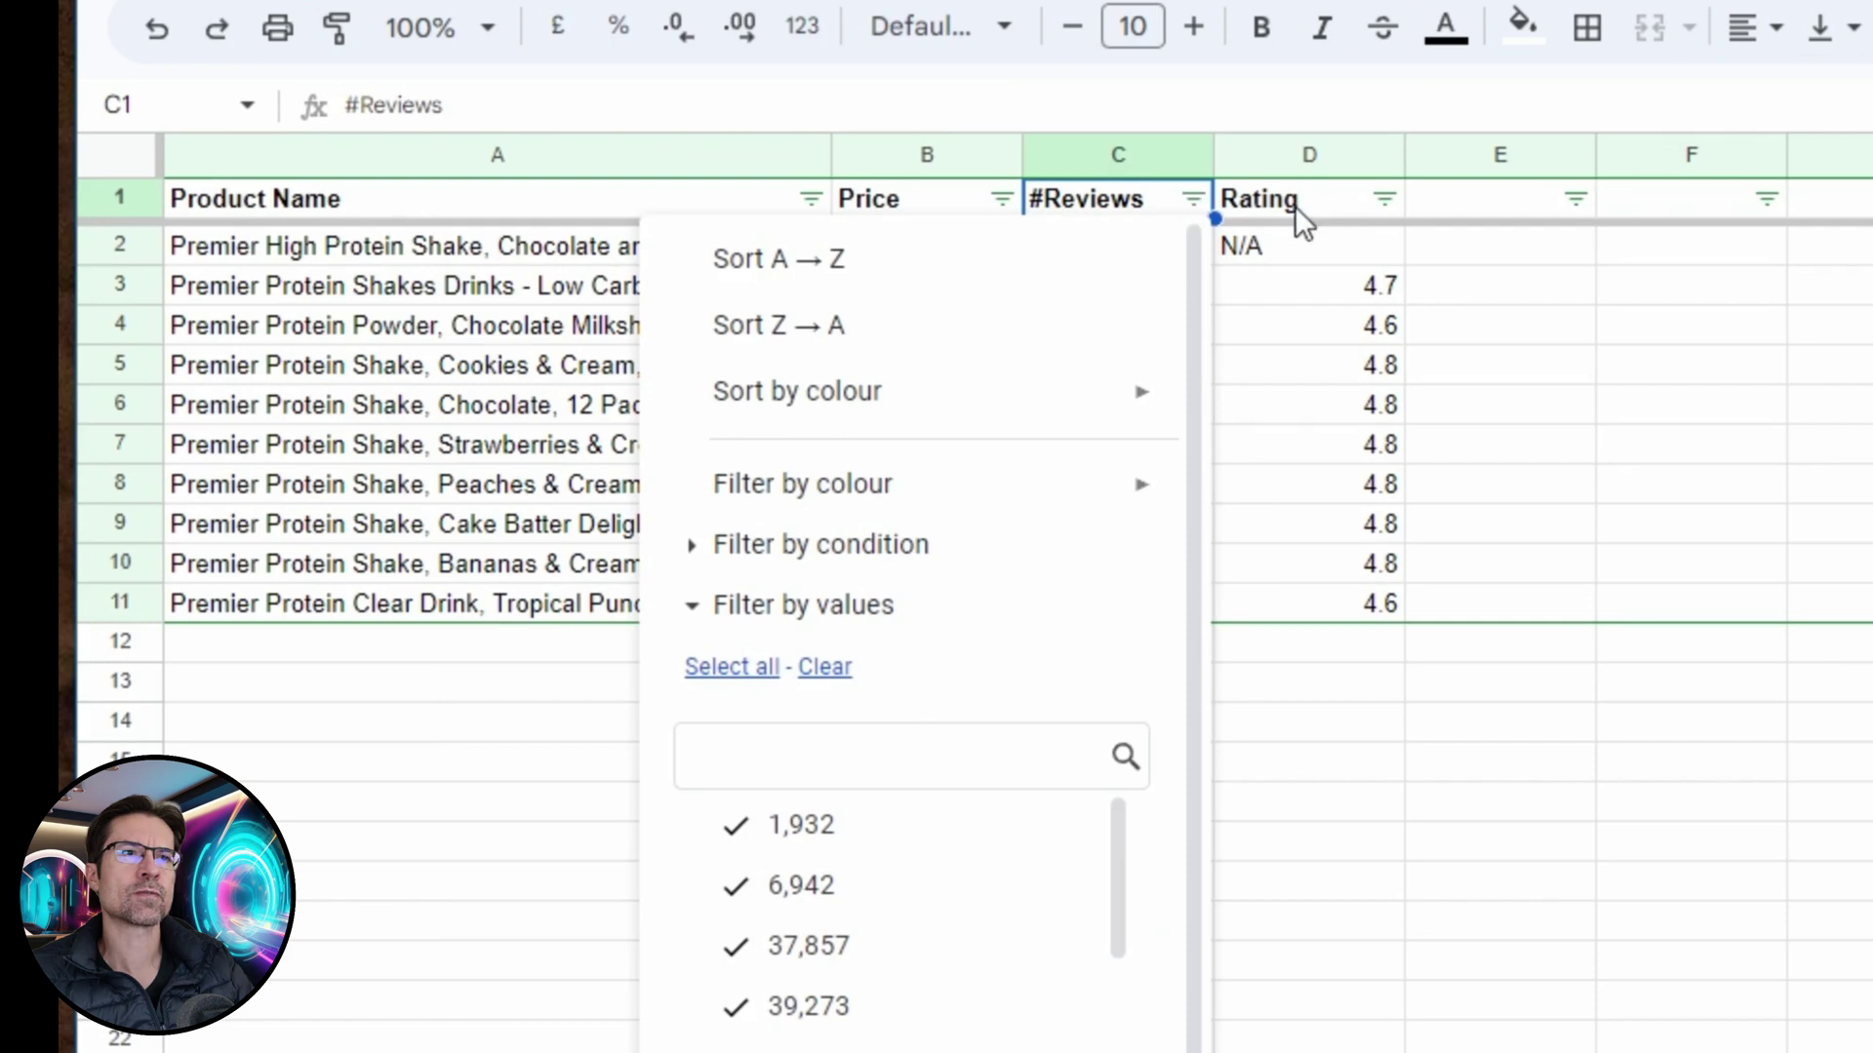
{"action": "left_click", "coordinate": [1383, 199]}
{"action": "left_click", "coordinate": [1297, 325]}
{"action": "left_click", "coordinate": [1290, 361]}
{"action": "left_click", "coordinate": [1280, 561]}
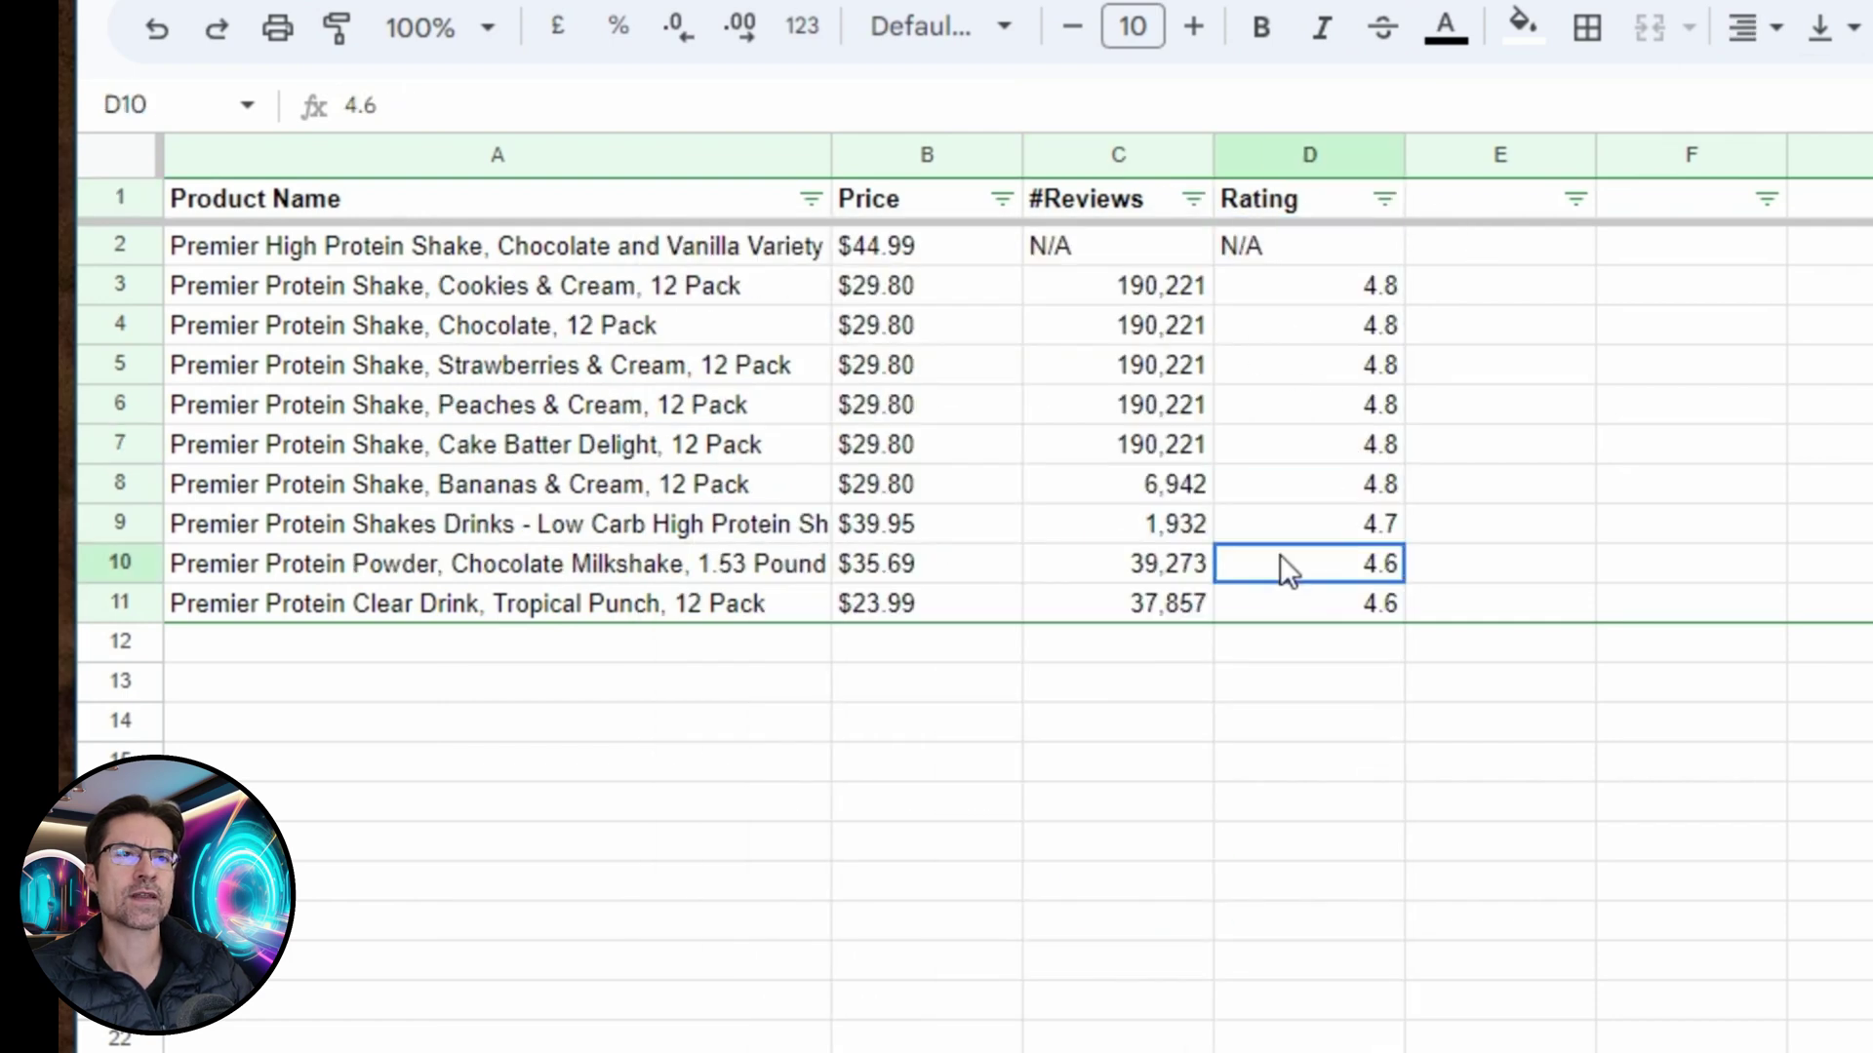
{"action": "key", "text": "Down"}
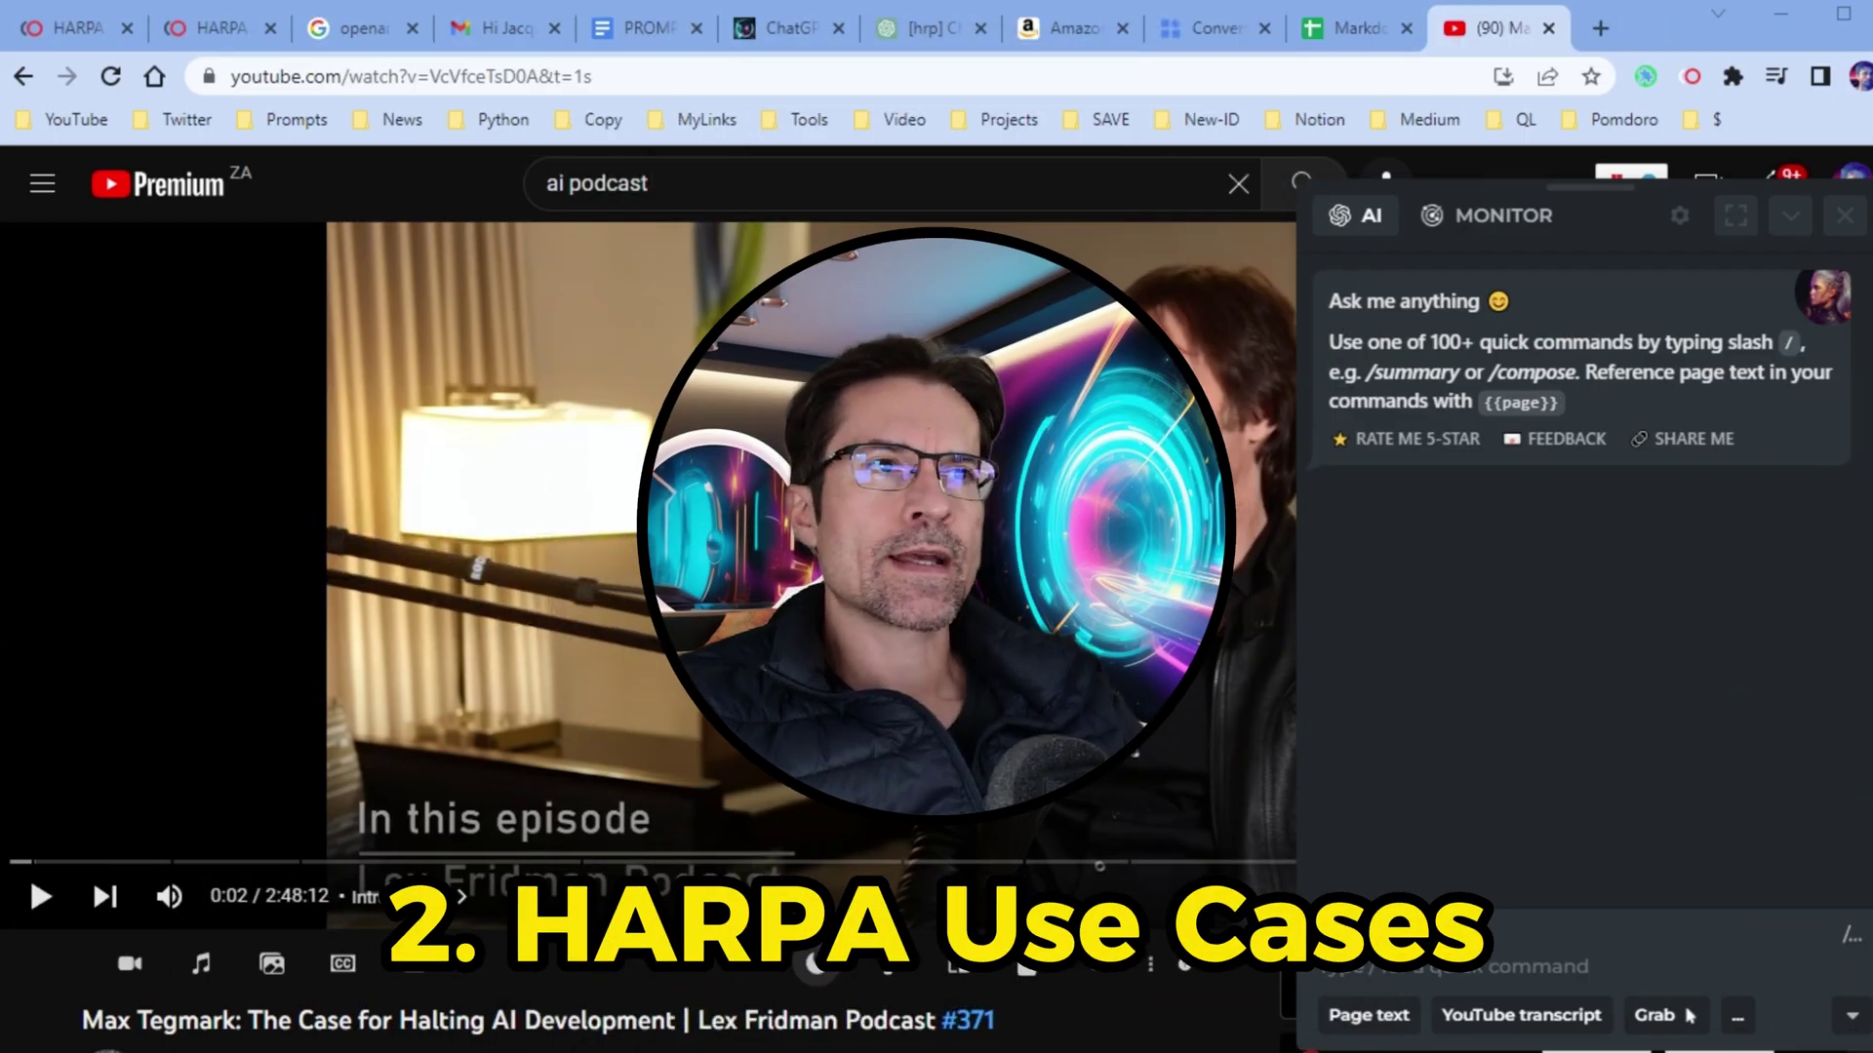
Run the /you YouTube summary command to get key takeaways of the podcast video.
{"action": "left_click", "coordinate": [1442, 951]}
{"action": "type", "text": "/you"}
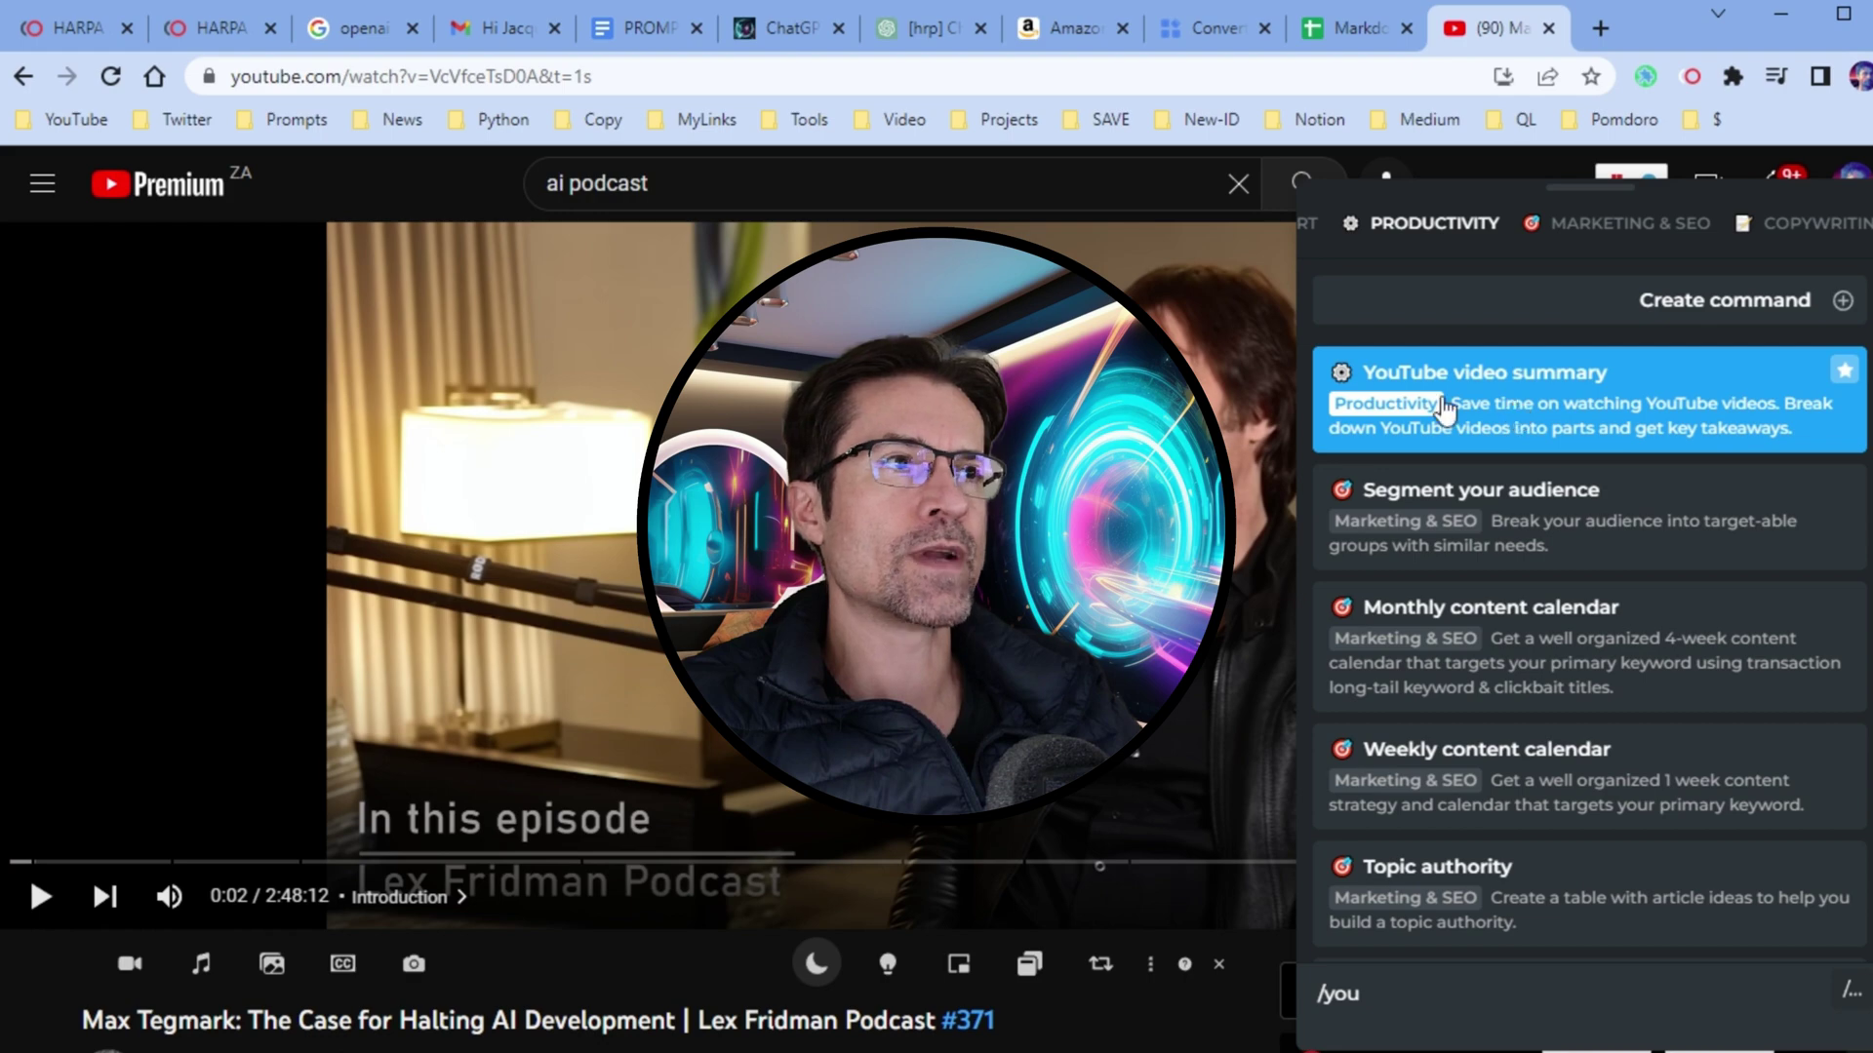
{"action": "left_click", "coordinate": [1475, 407]}
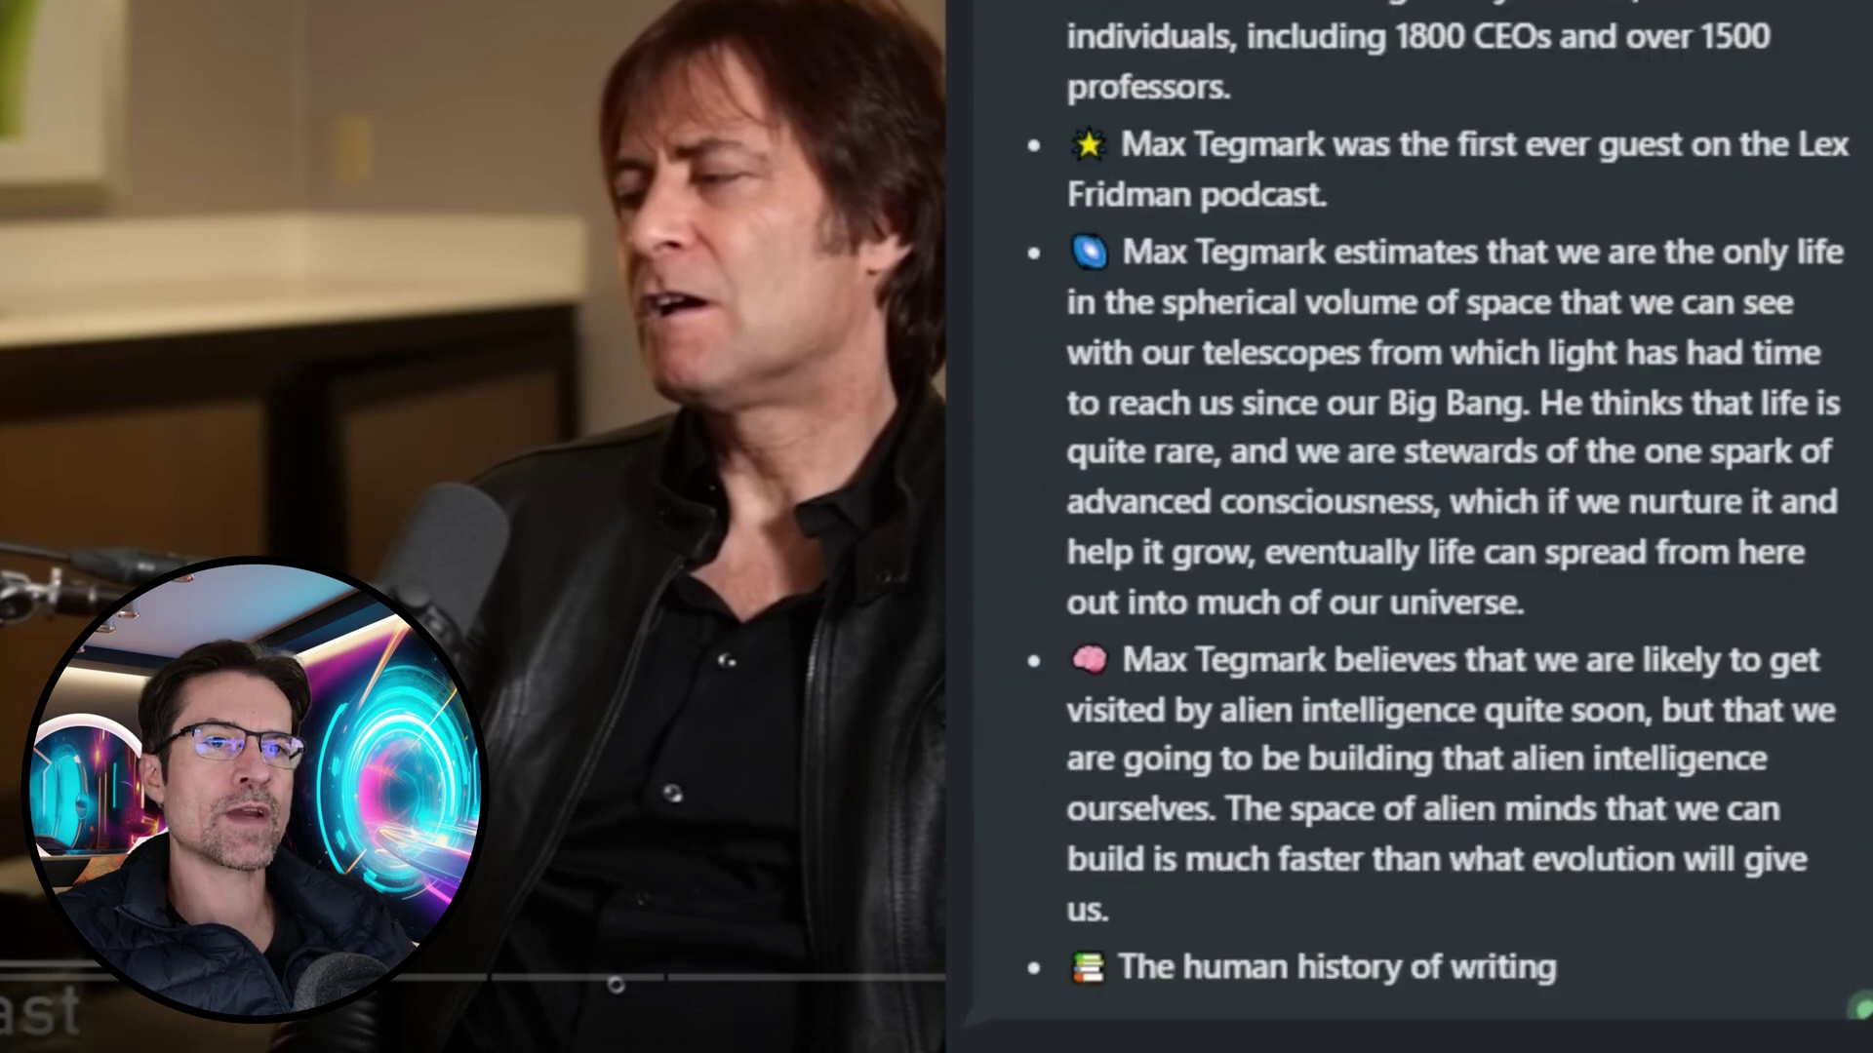
{"action": "scroll", "coordinate": [1336, 541], "scroll_direction": "up", "scroll_amount": 15}
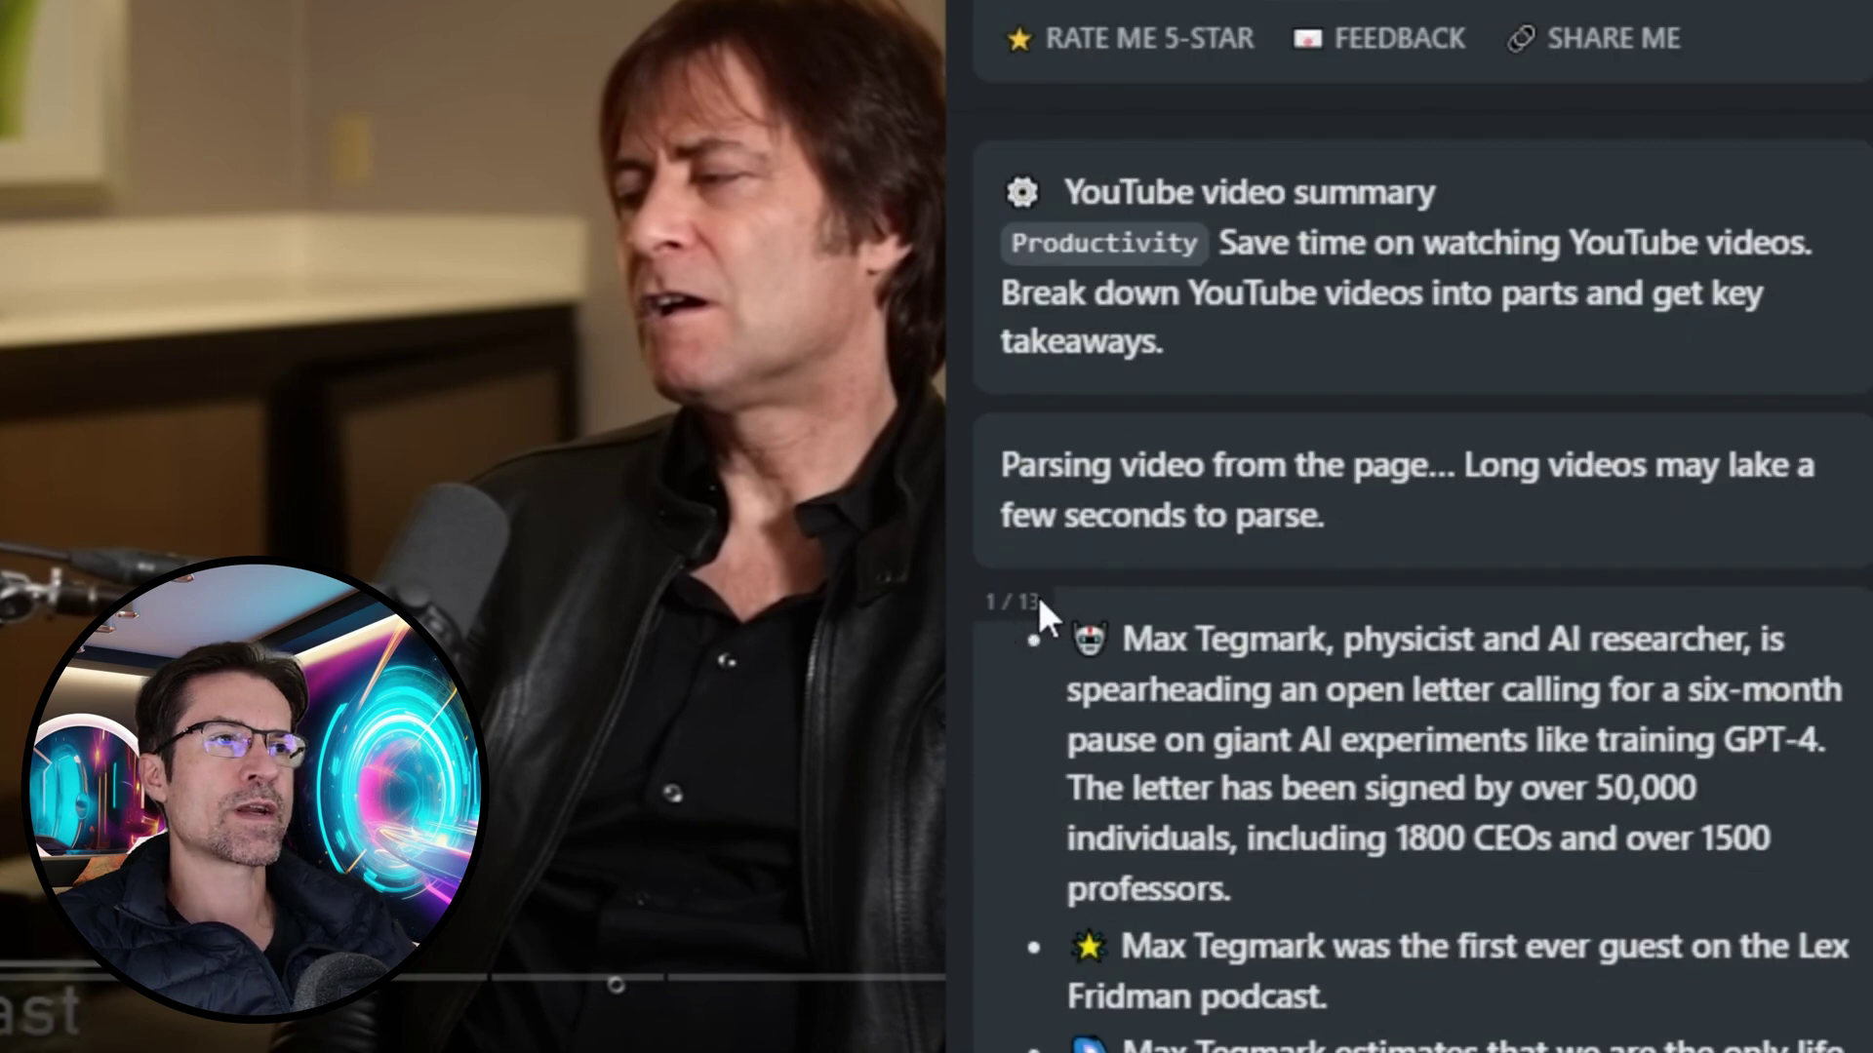
{"action": "scroll", "coordinate": [1365, 634], "scroll_direction": "down", "scroll_amount": 7}
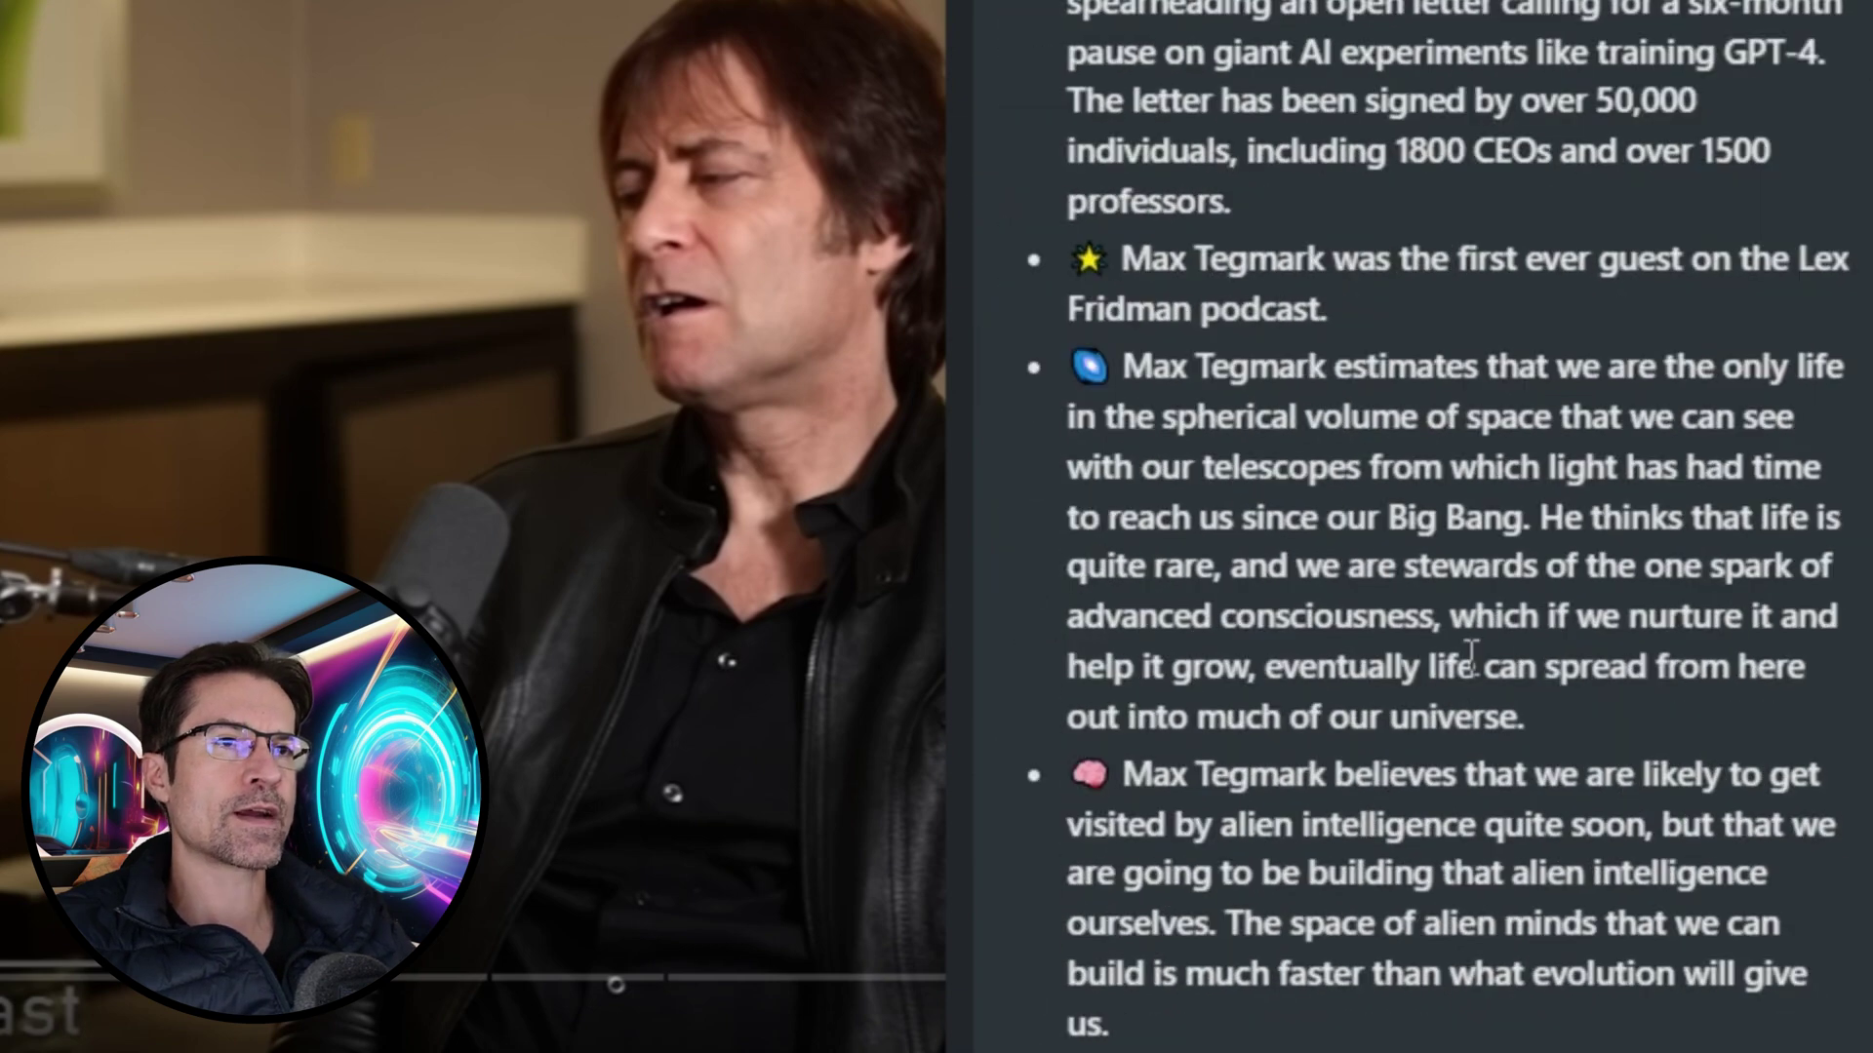
{"action": "scroll", "coordinate": [1469, 656], "scroll_direction": "down", "scroll_amount": 12}
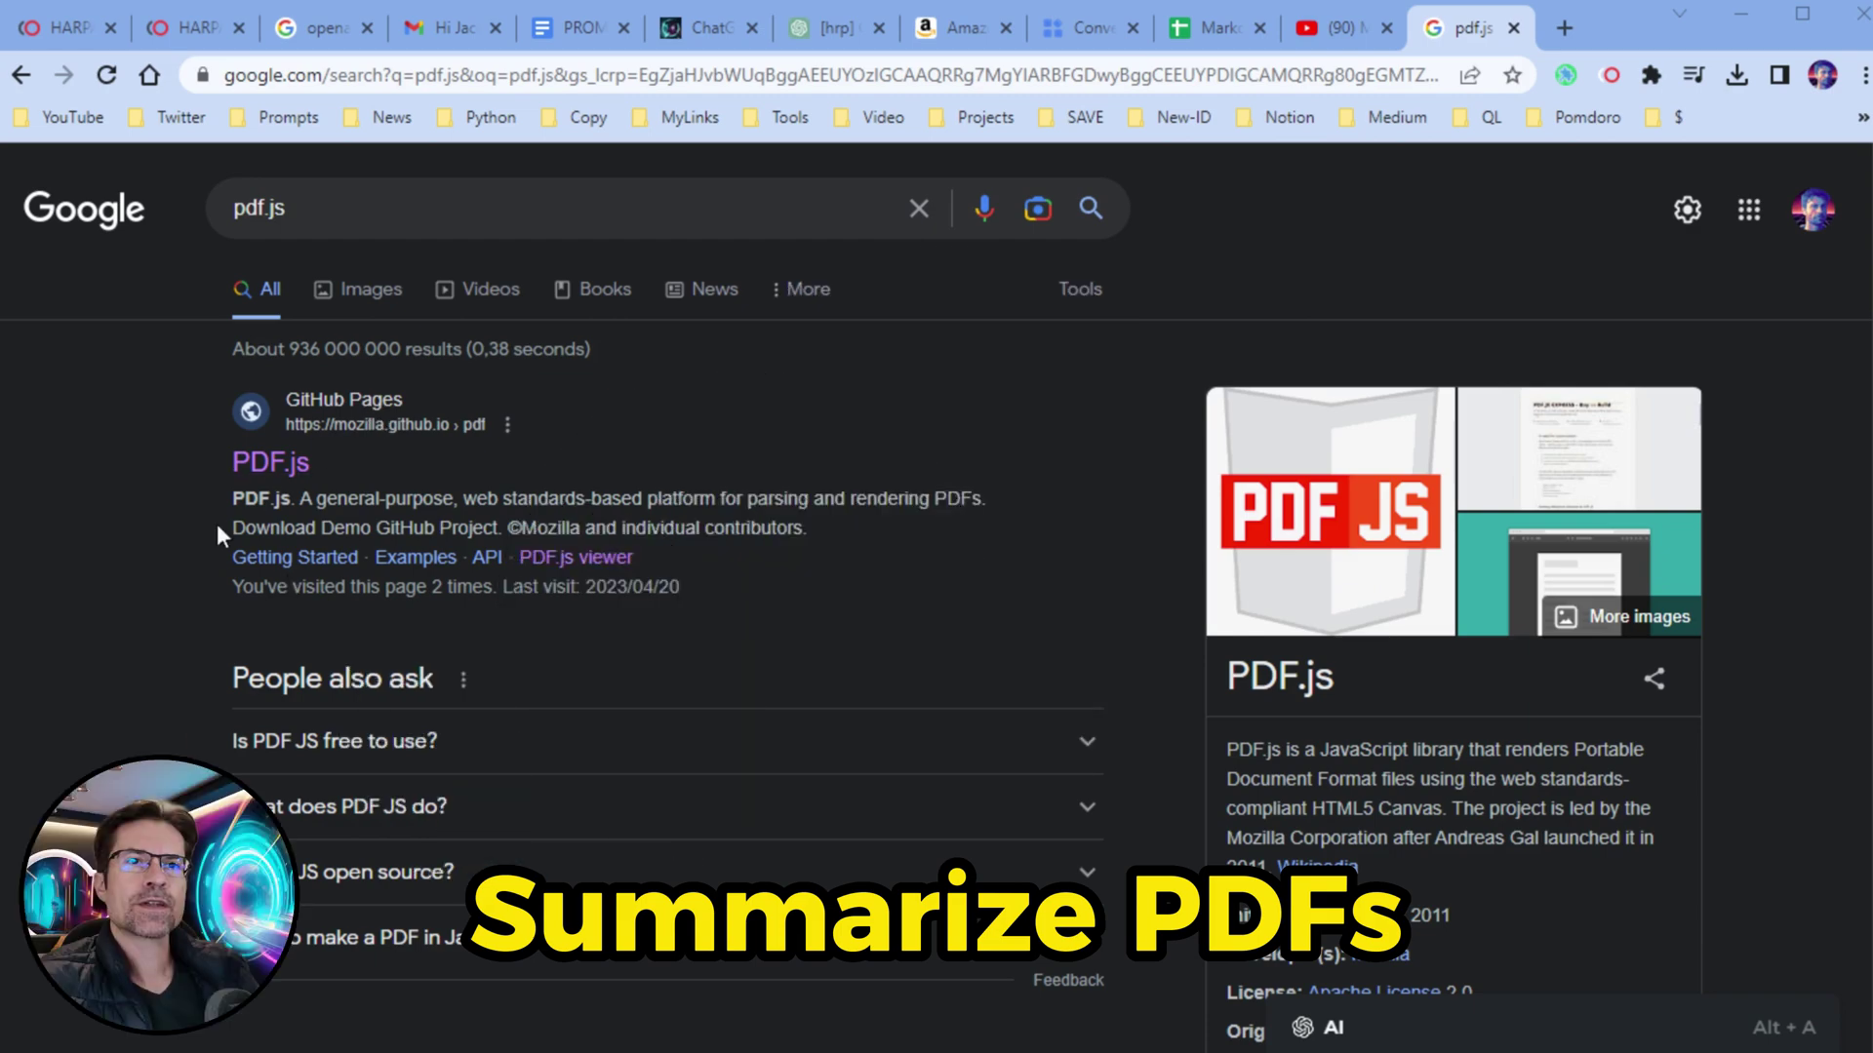
Go from the PDF.js search result to its demo viewer for modern browsers.
{"action": "left_click", "coordinate": [271, 464]}
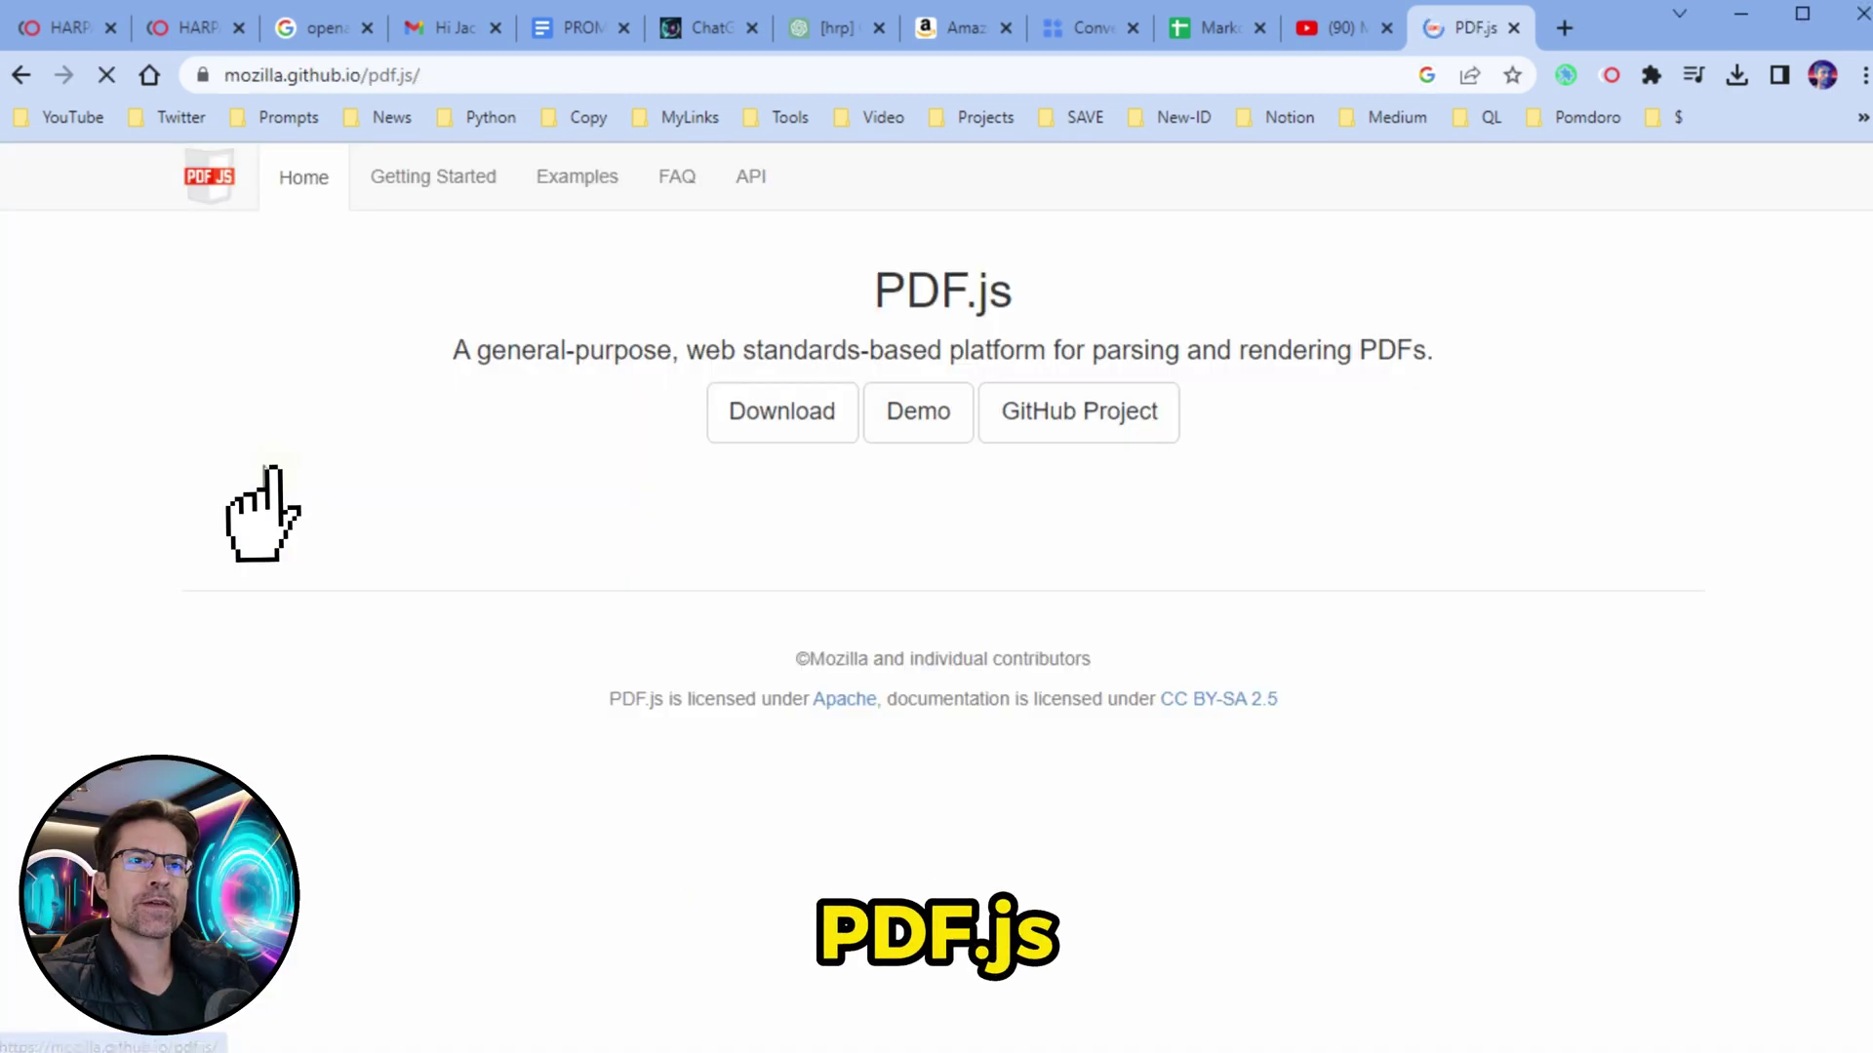
{"action": "left_click", "coordinate": [966, 430]}
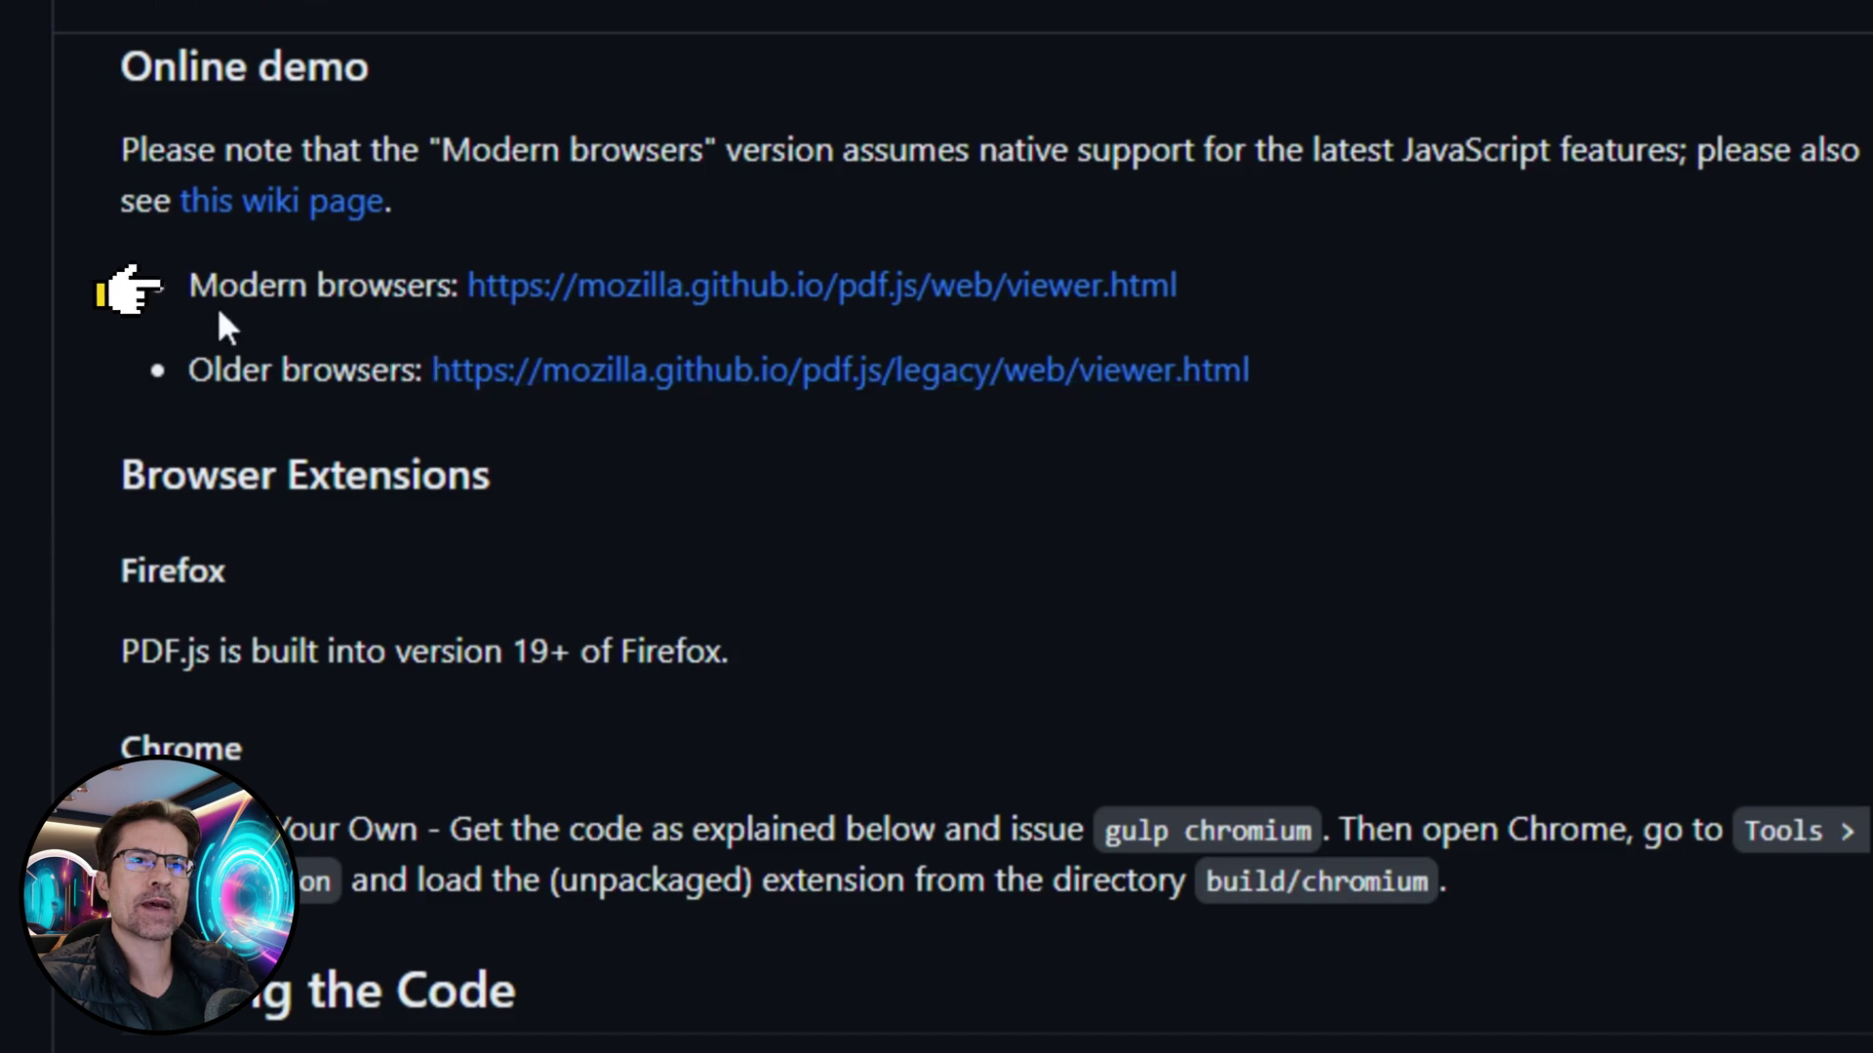
{"action": "left_click", "coordinate": [635, 294]}
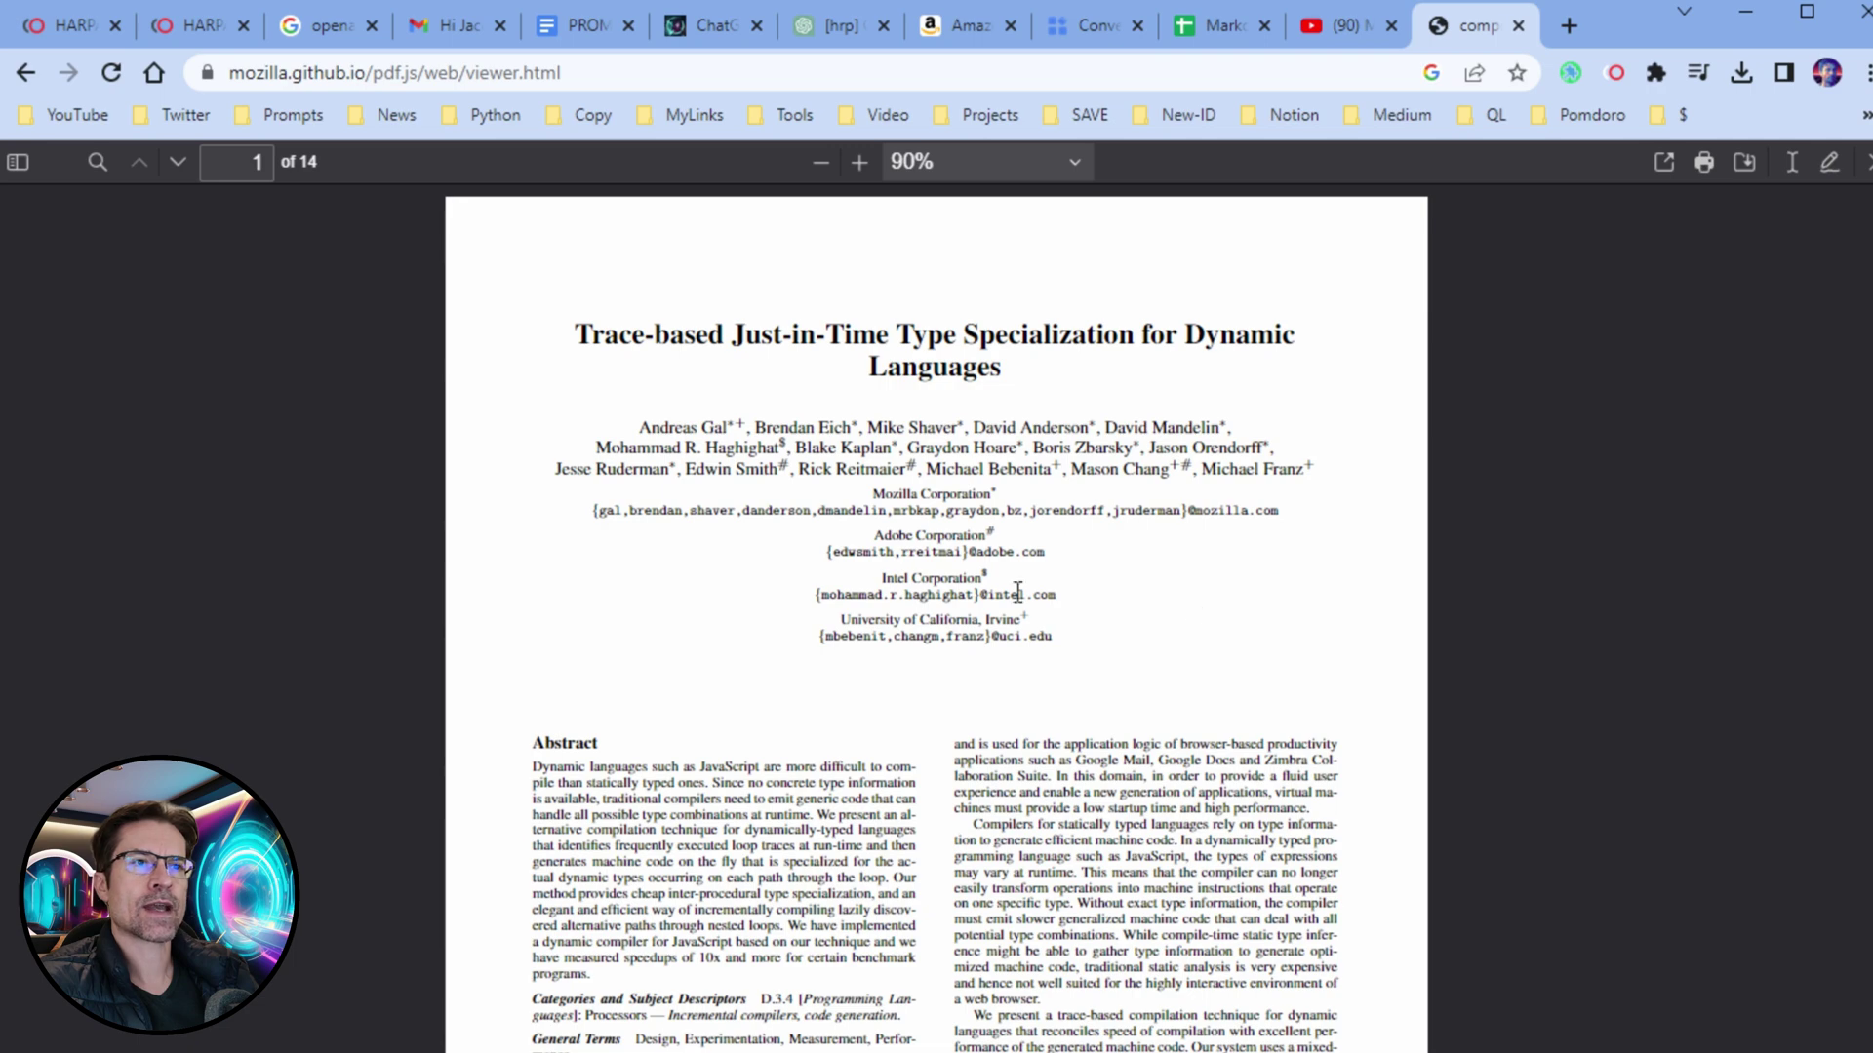
{"action": "scroll", "coordinate": [1197, 705], "scroll_direction": "down", "scroll_amount": 10}
{"action": "scroll", "coordinate": [1196, 705], "scroll_direction": "up", "scroll_amount": 10}
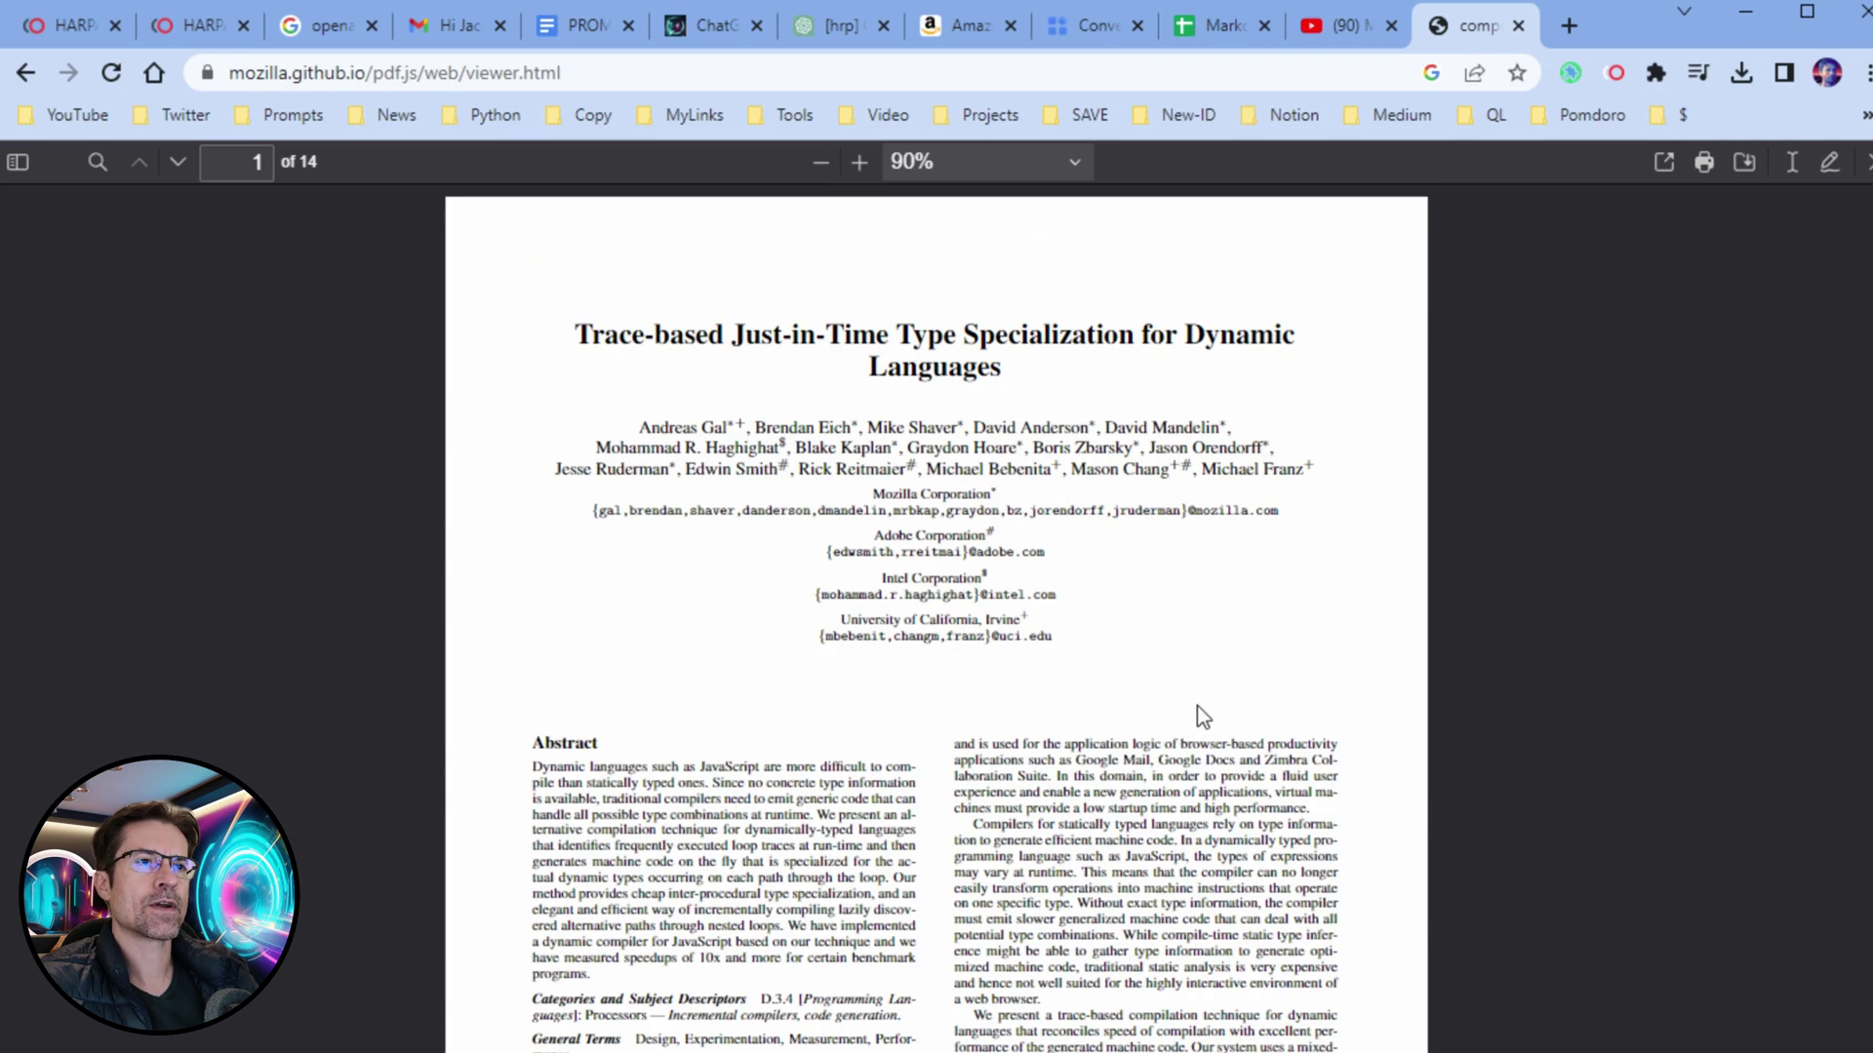
Load SSRN-id4391243.pdf into the pdf.js viewer and bring up the HARPA AI panel.
{"action": "left_click", "coordinate": [1658, 171]}
{"action": "left_click", "coordinate": [654, 417]}
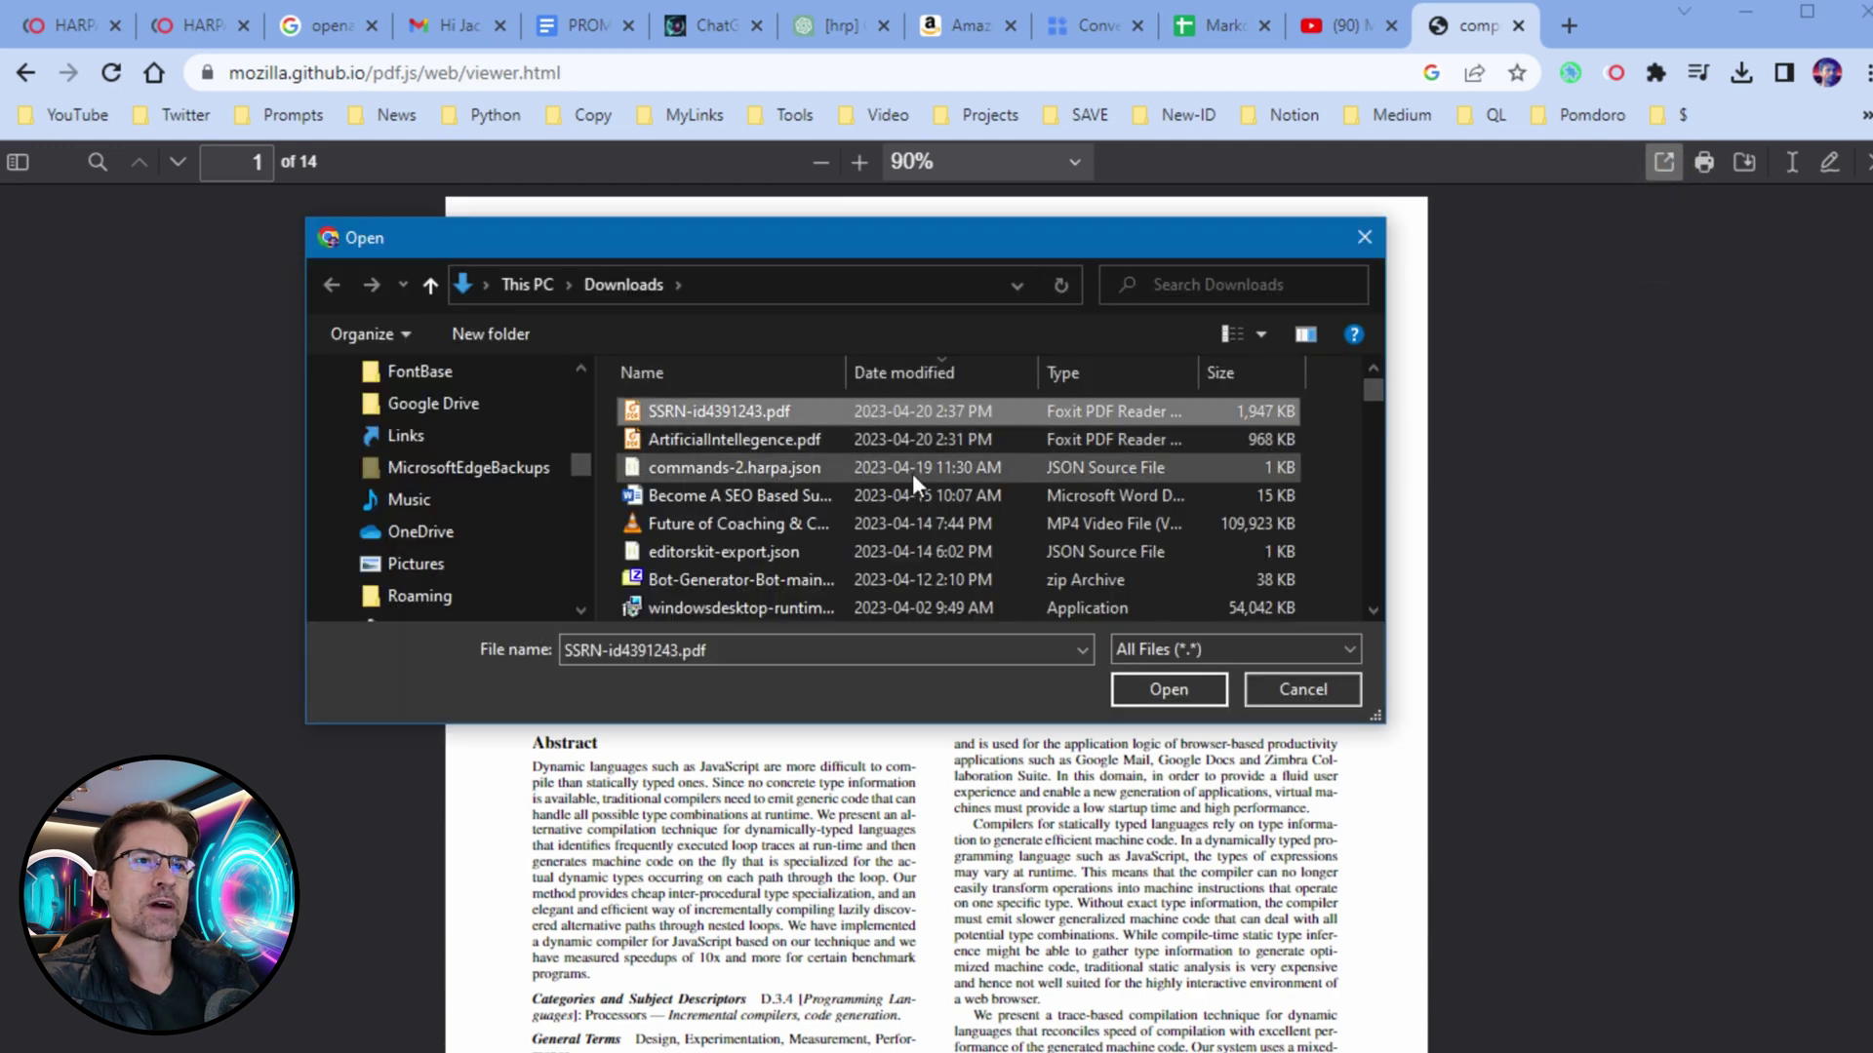
{"action": "left_click", "coordinate": [1144, 689]}
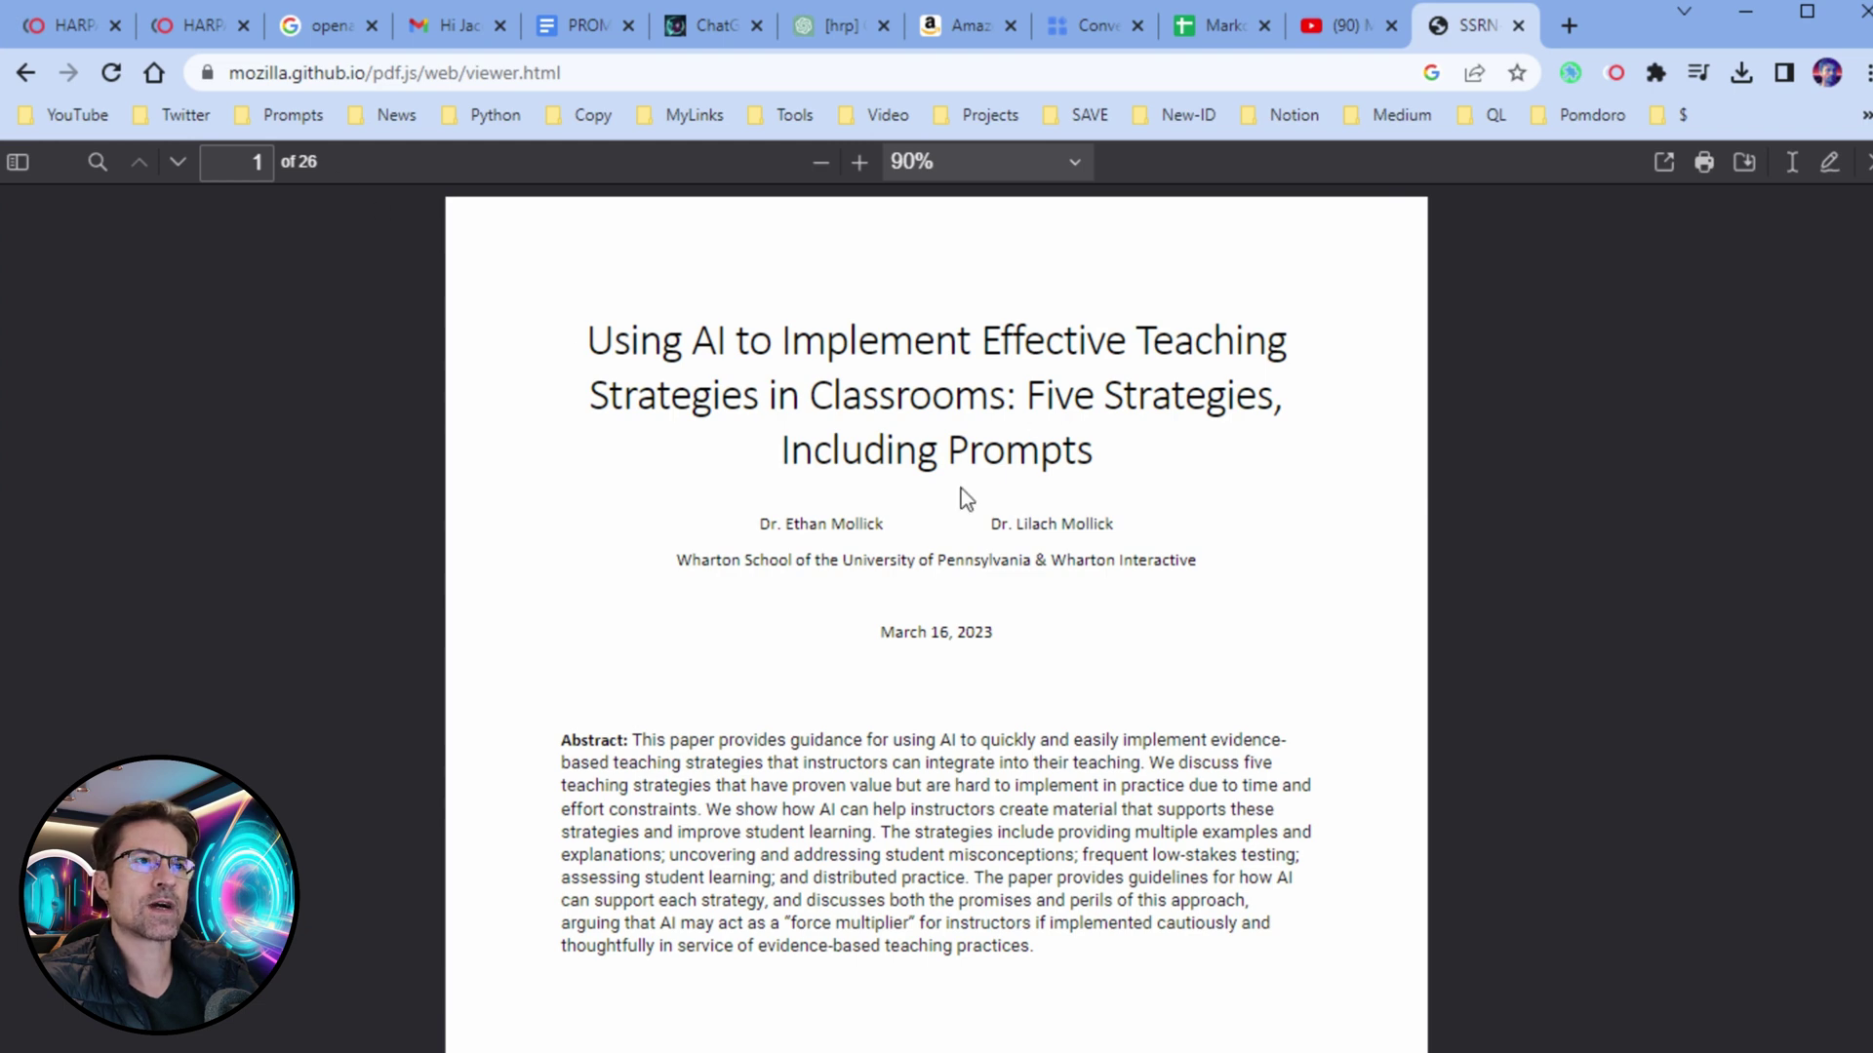
{"action": "key", "text": "alt+a"}
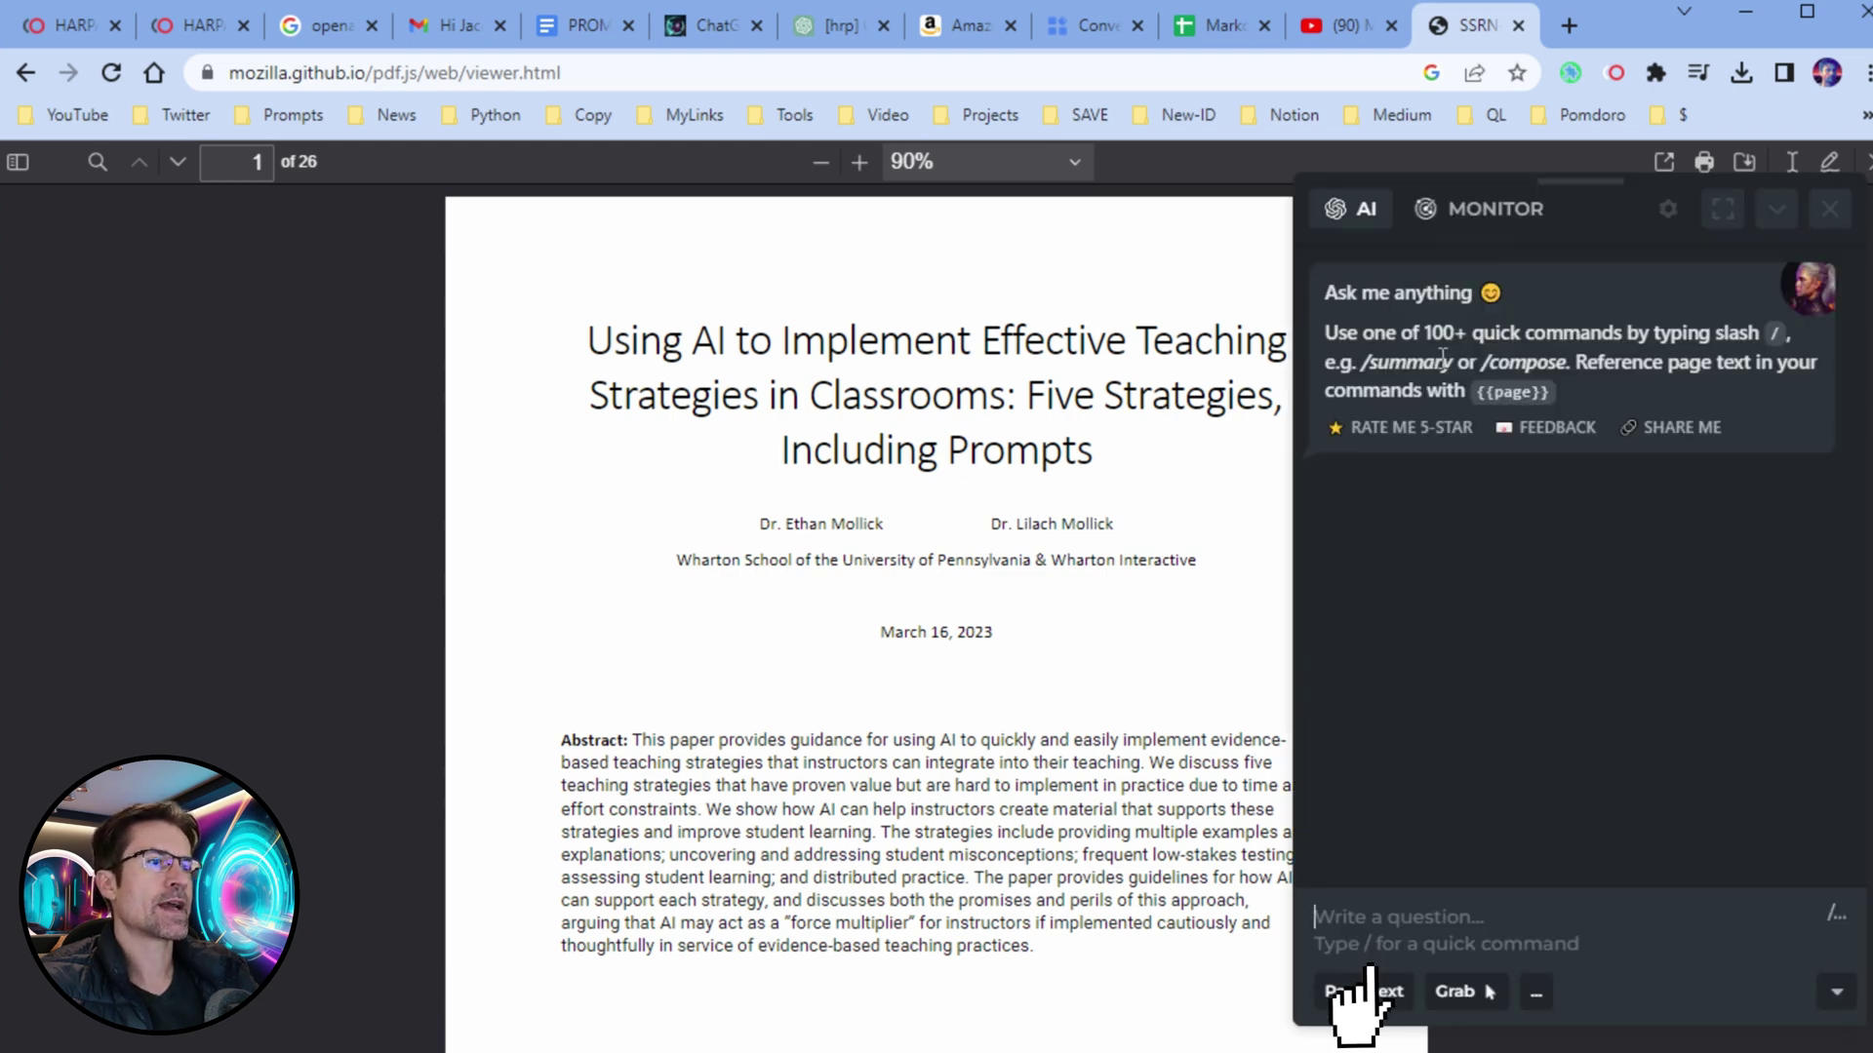
Run the /summ summary command on the open teaching-strategies paper.
{"action": "type", "text": "/"}
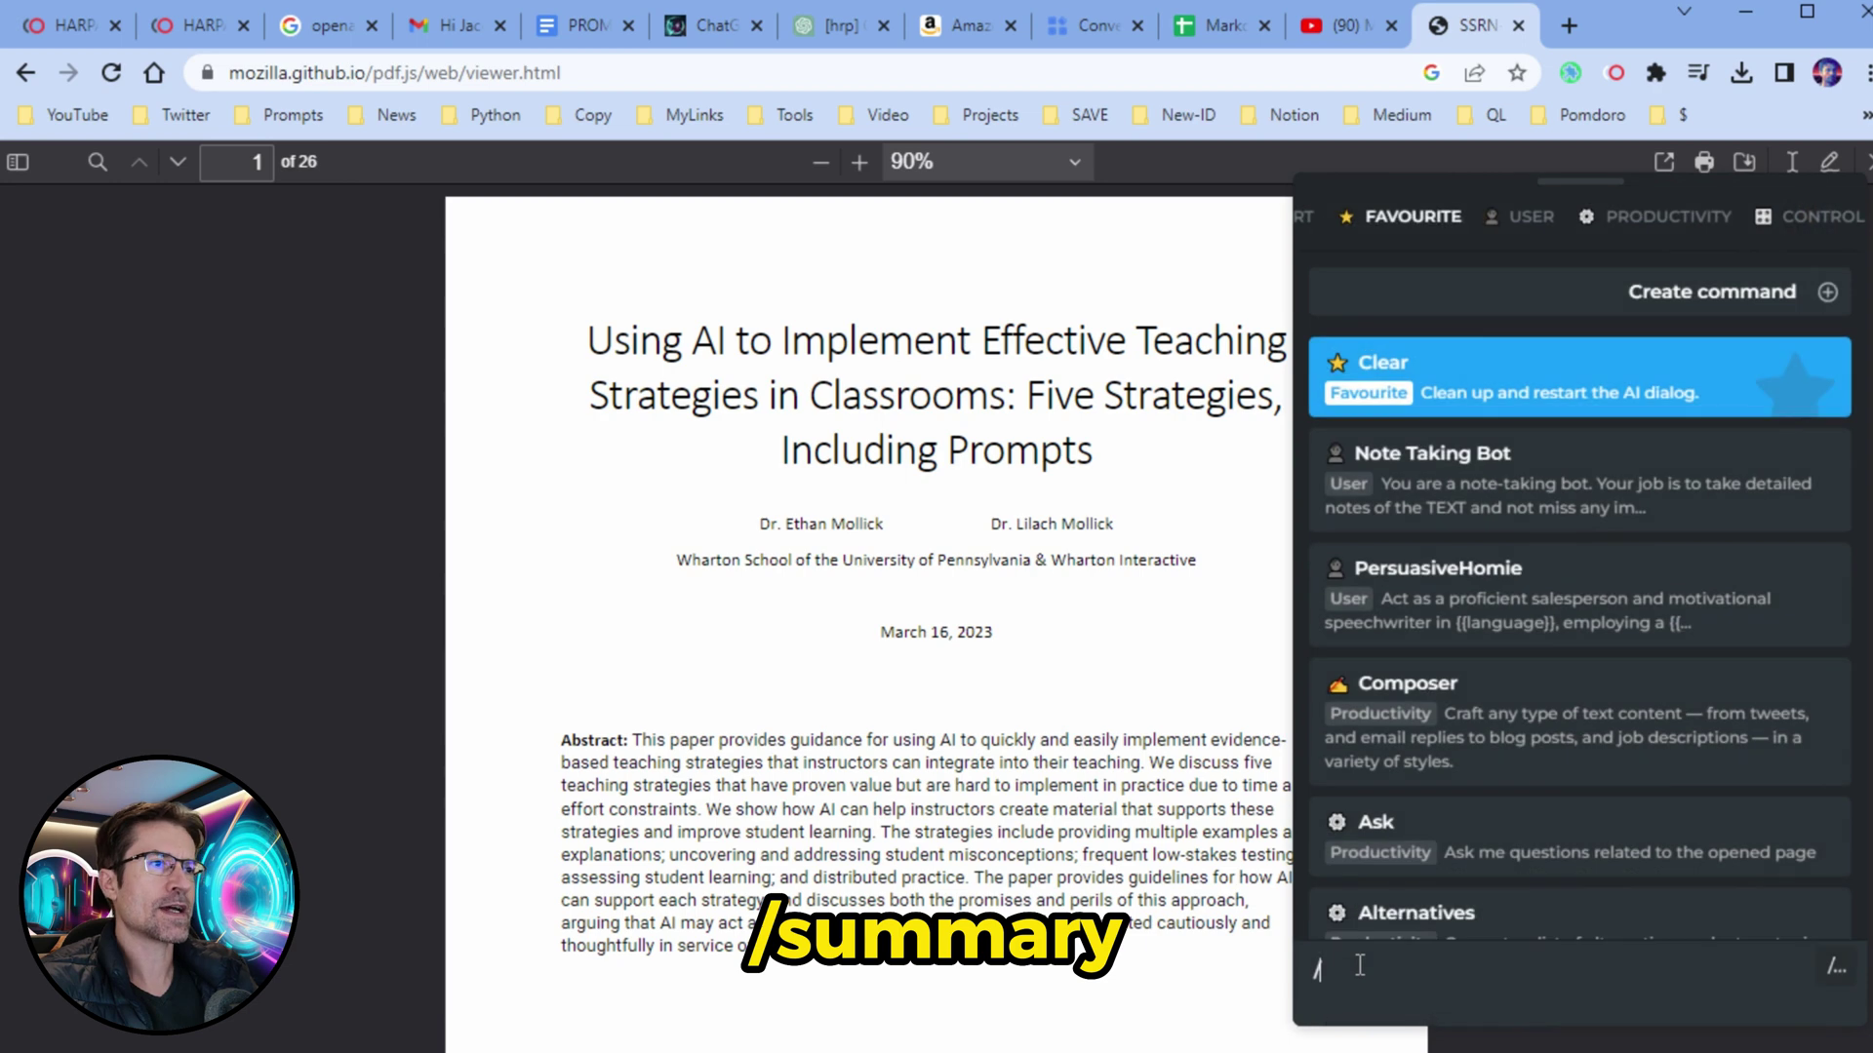
{"action": "type", "text": "summ"}
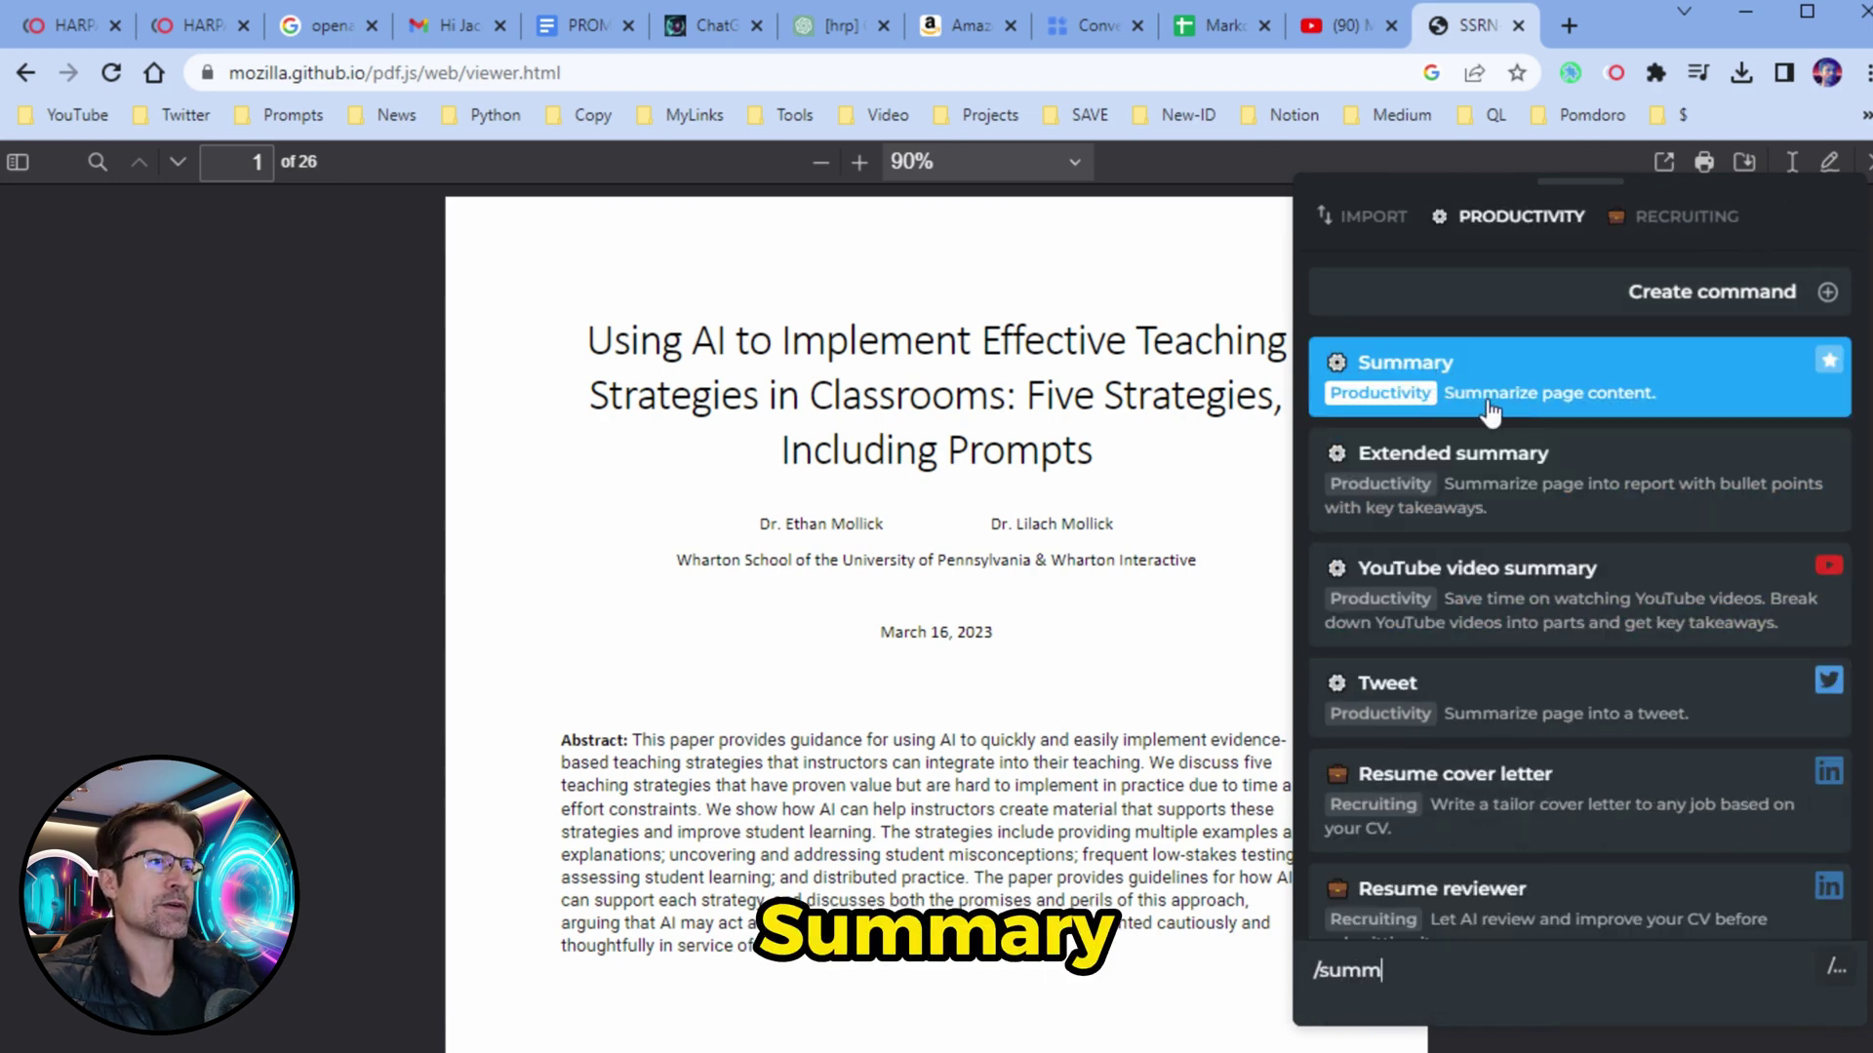
{"action": "left_click", "coordinate": [1565, 490]}
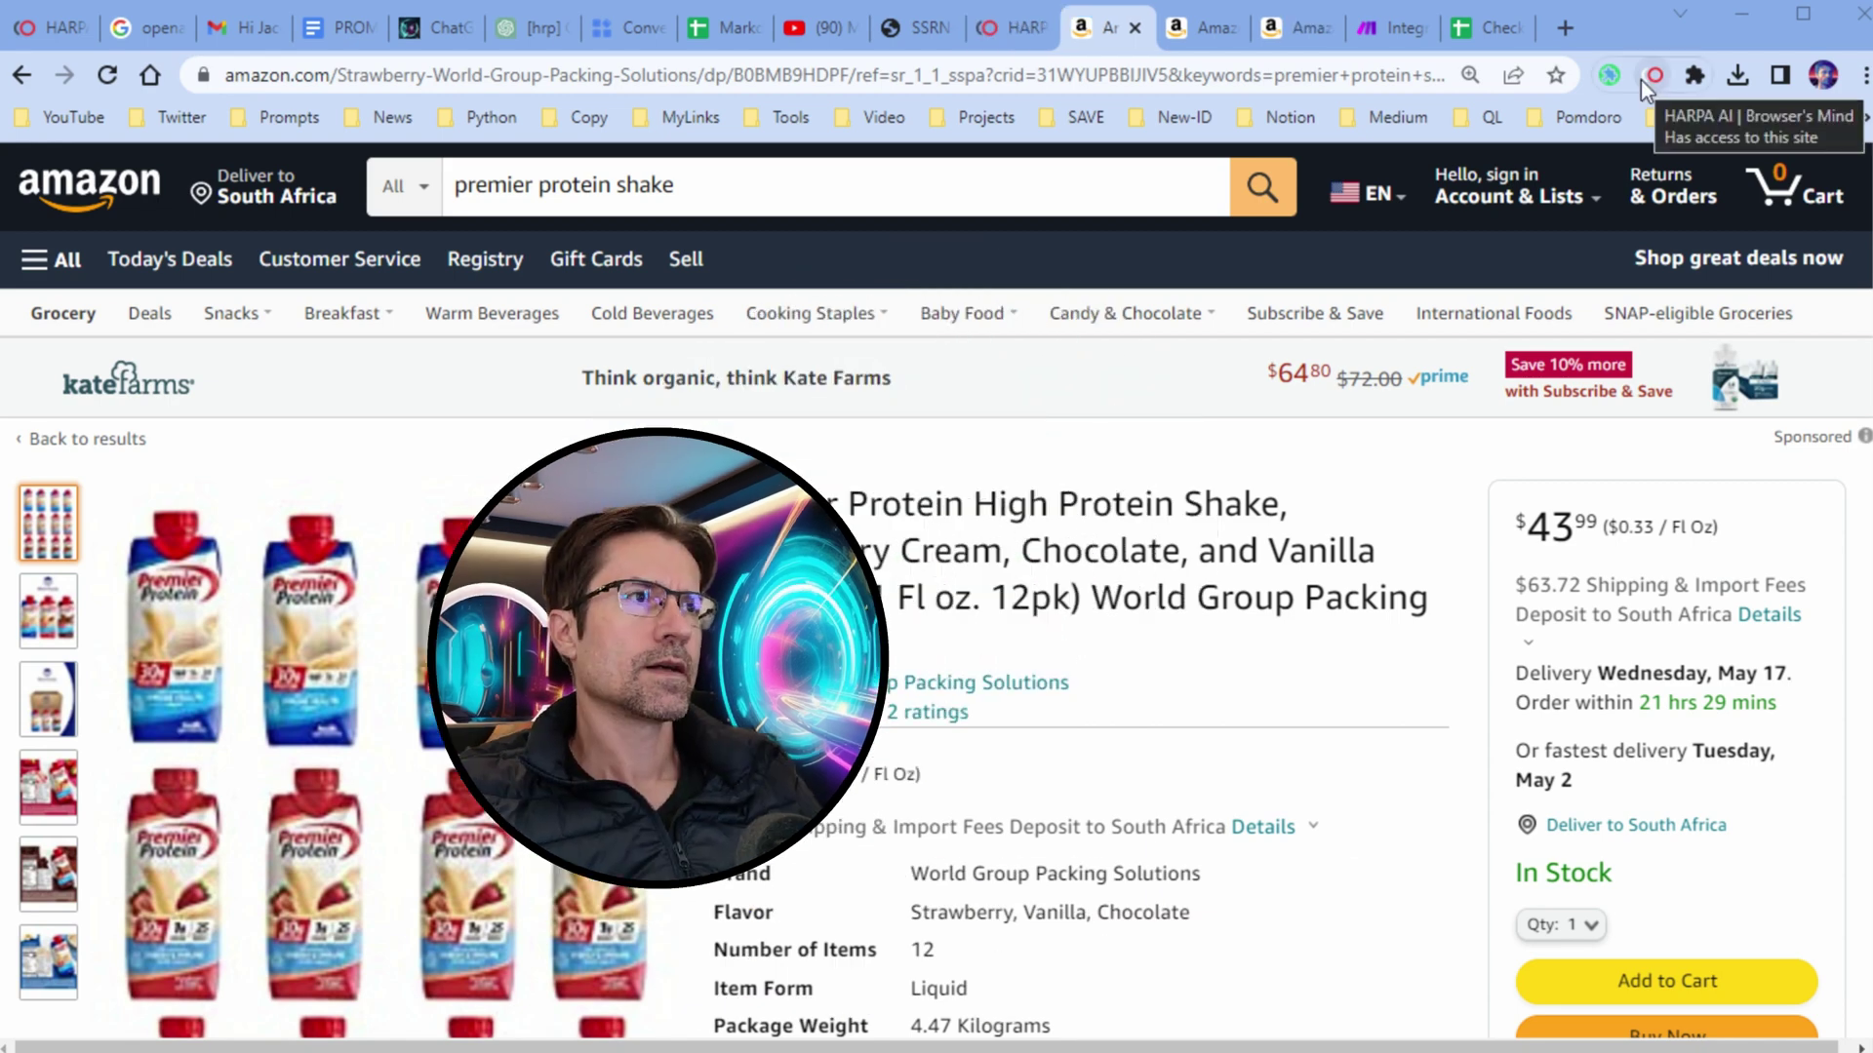
In HARPA's Monitor tab, pick the product's $43.99 price as the element to watch.
{"action": "left_click", "coordinate": [1648, 78]}
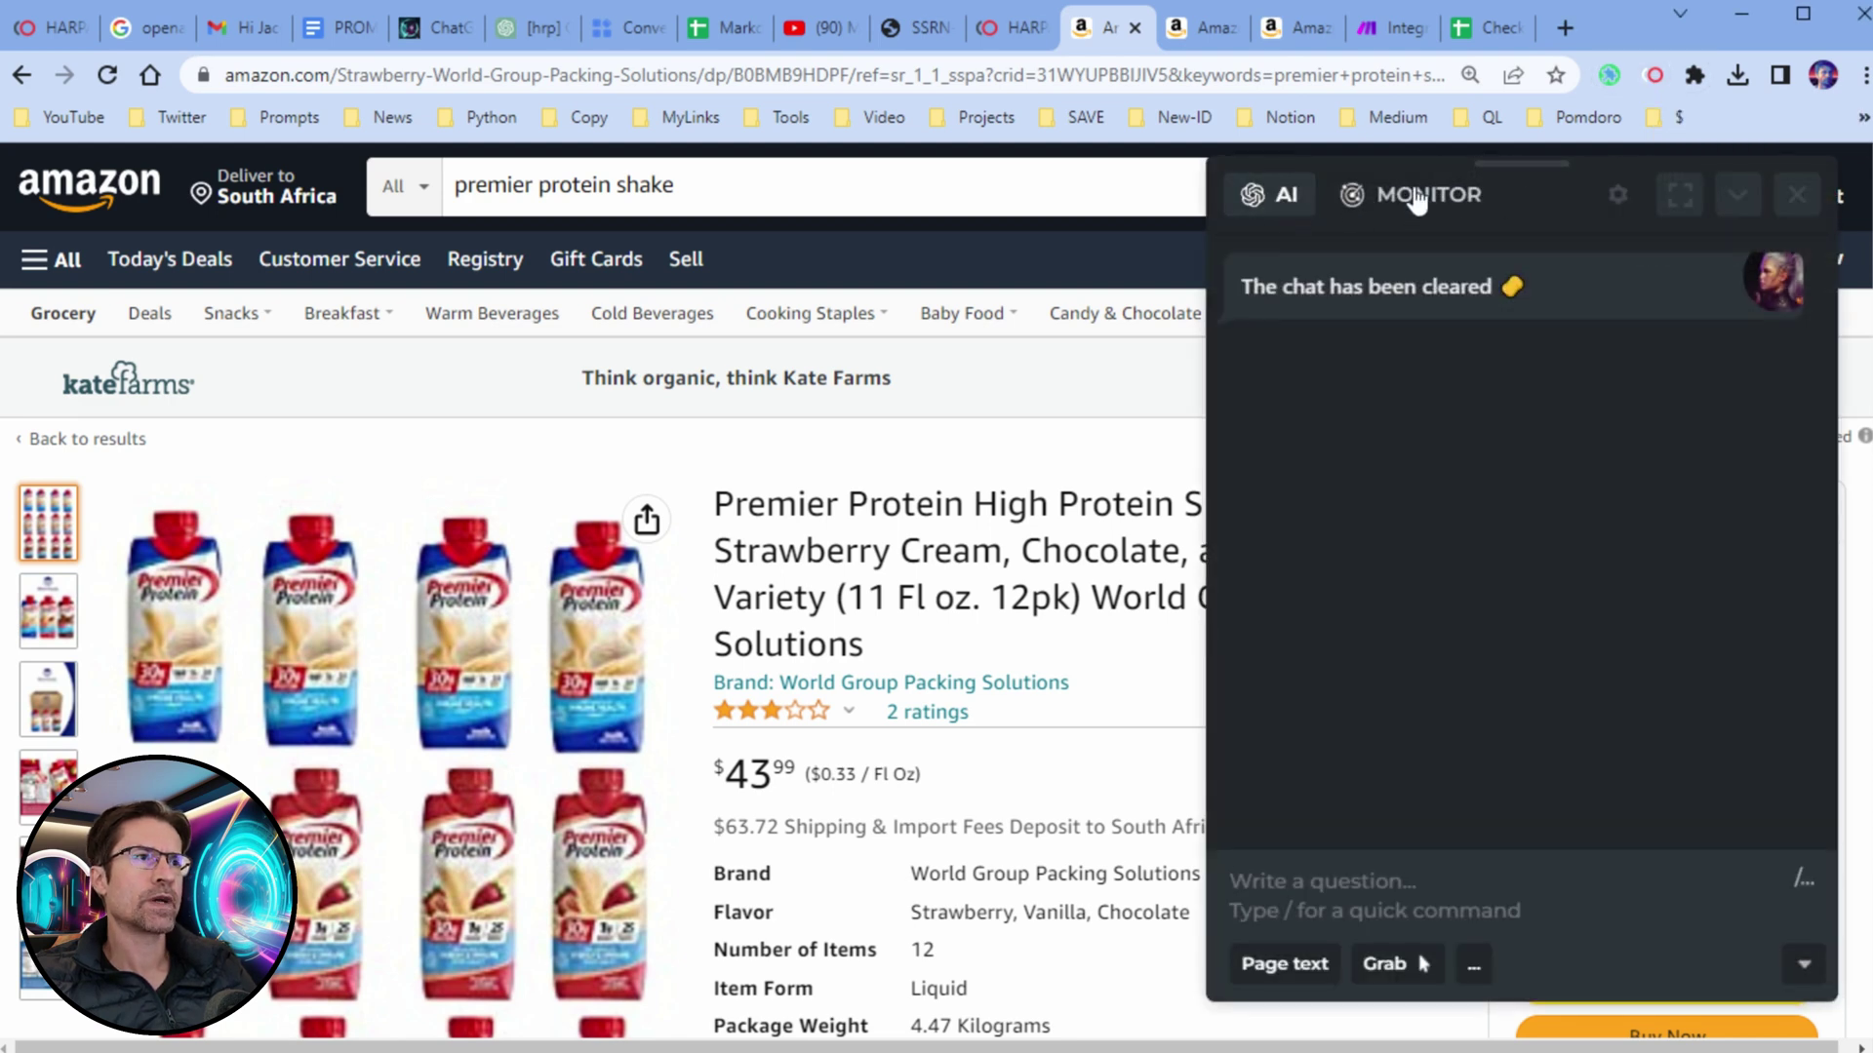
{"action": "left_click", "coordinate": [1385, 195]}
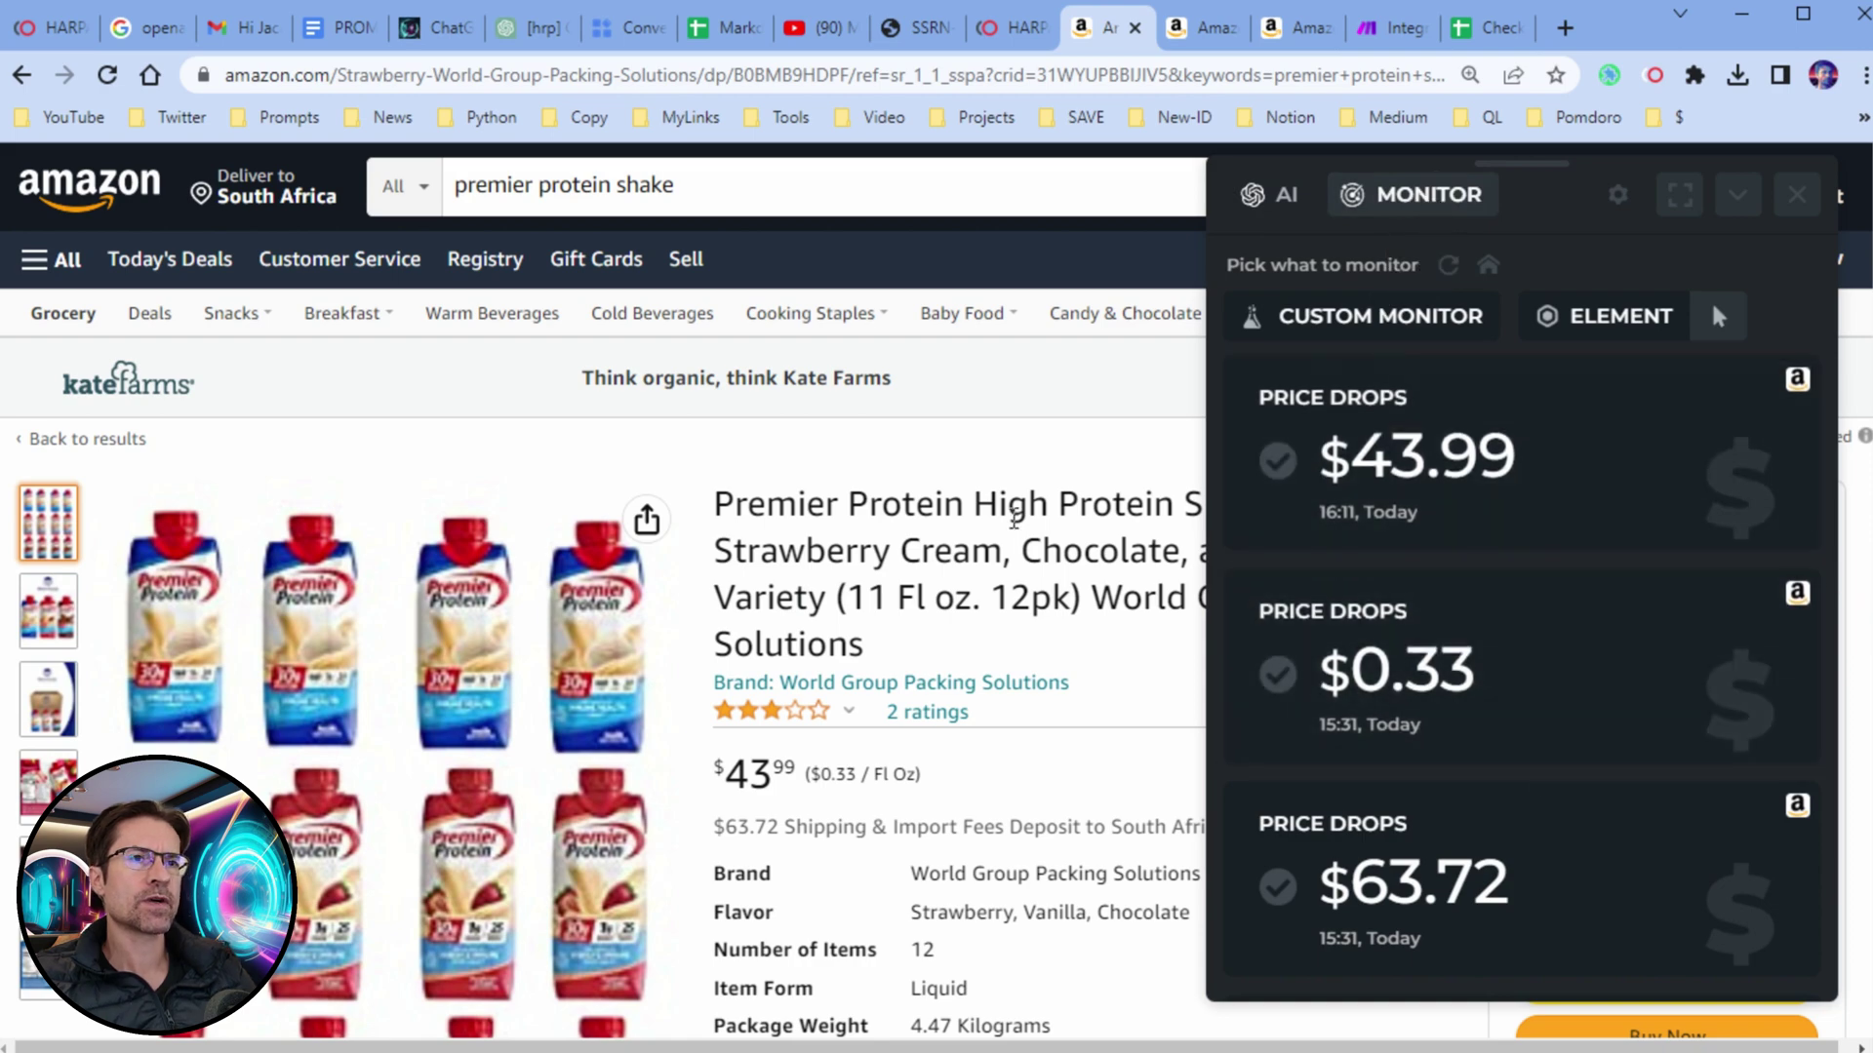
{"action": "scroll", "coordinate": [1484, 634], "scroll_direction": "down", "scroll_amount": 3}
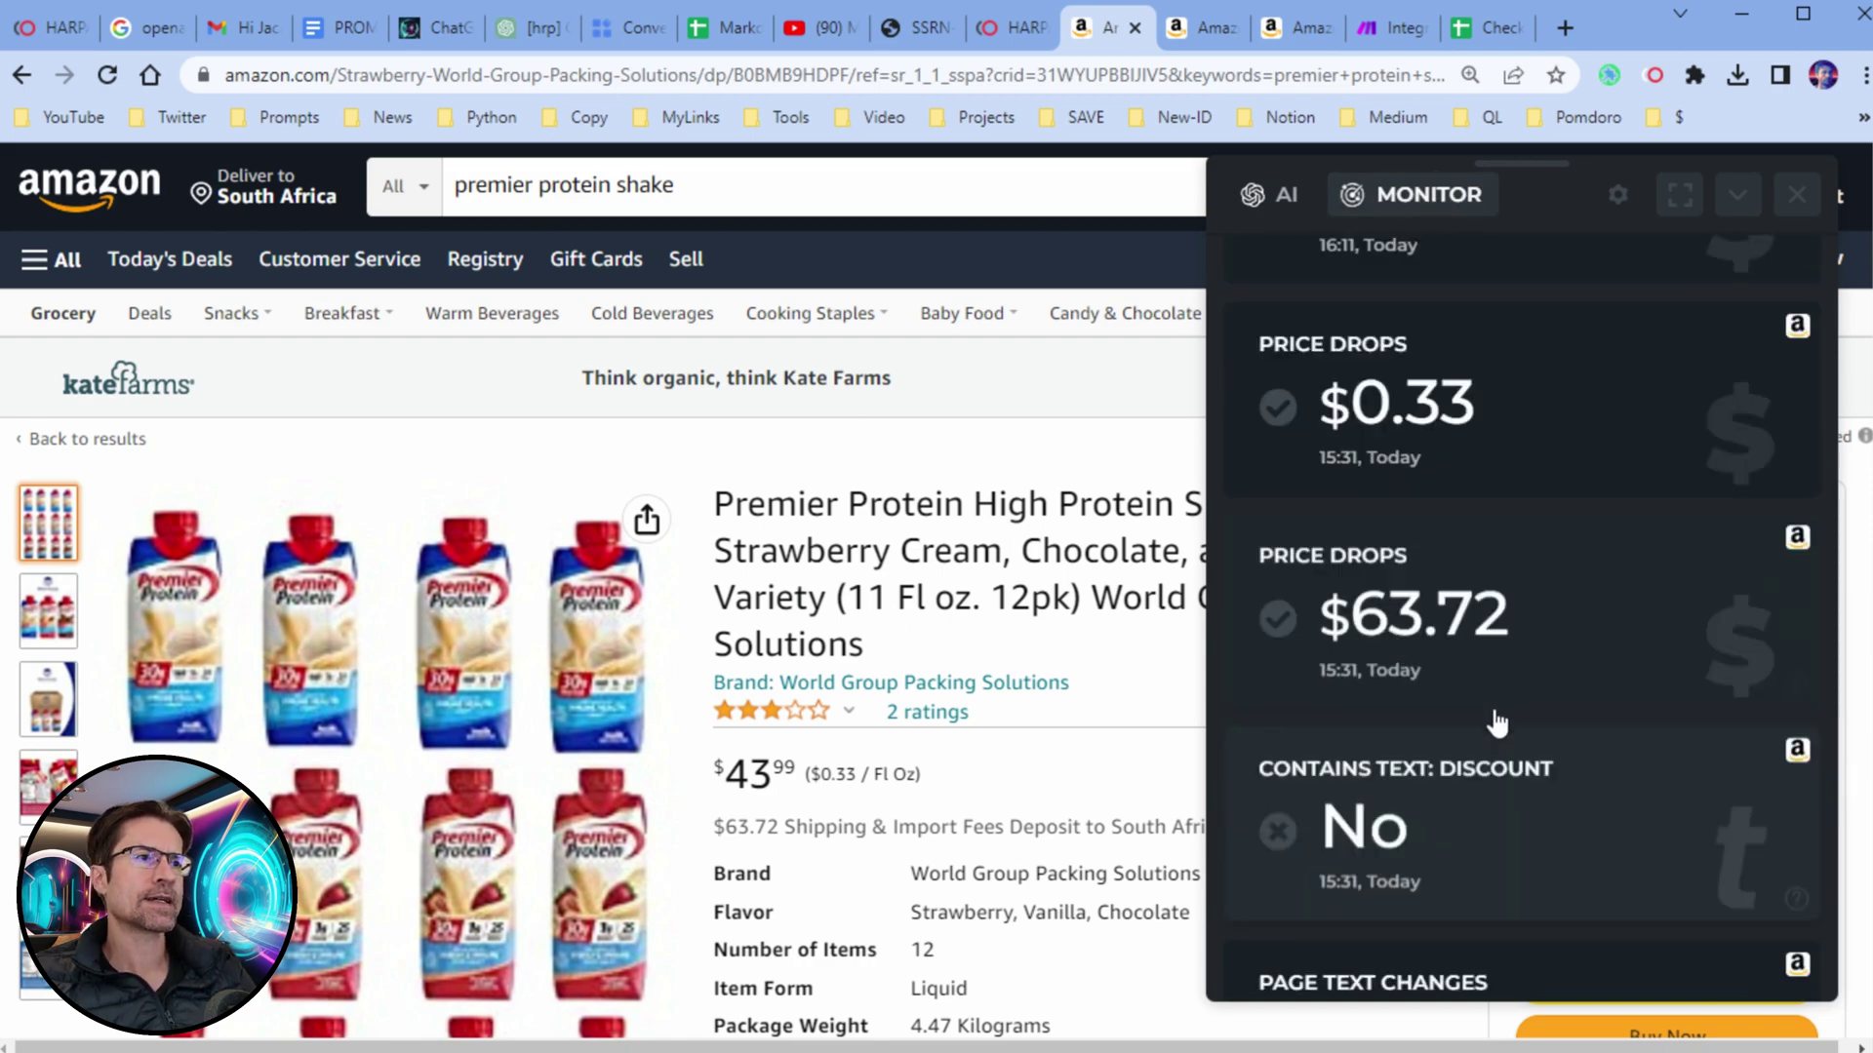
{"action": "scroll", "coordinate": [1475, 715], "scroll_direction": "up", "scroll_amount": 3}
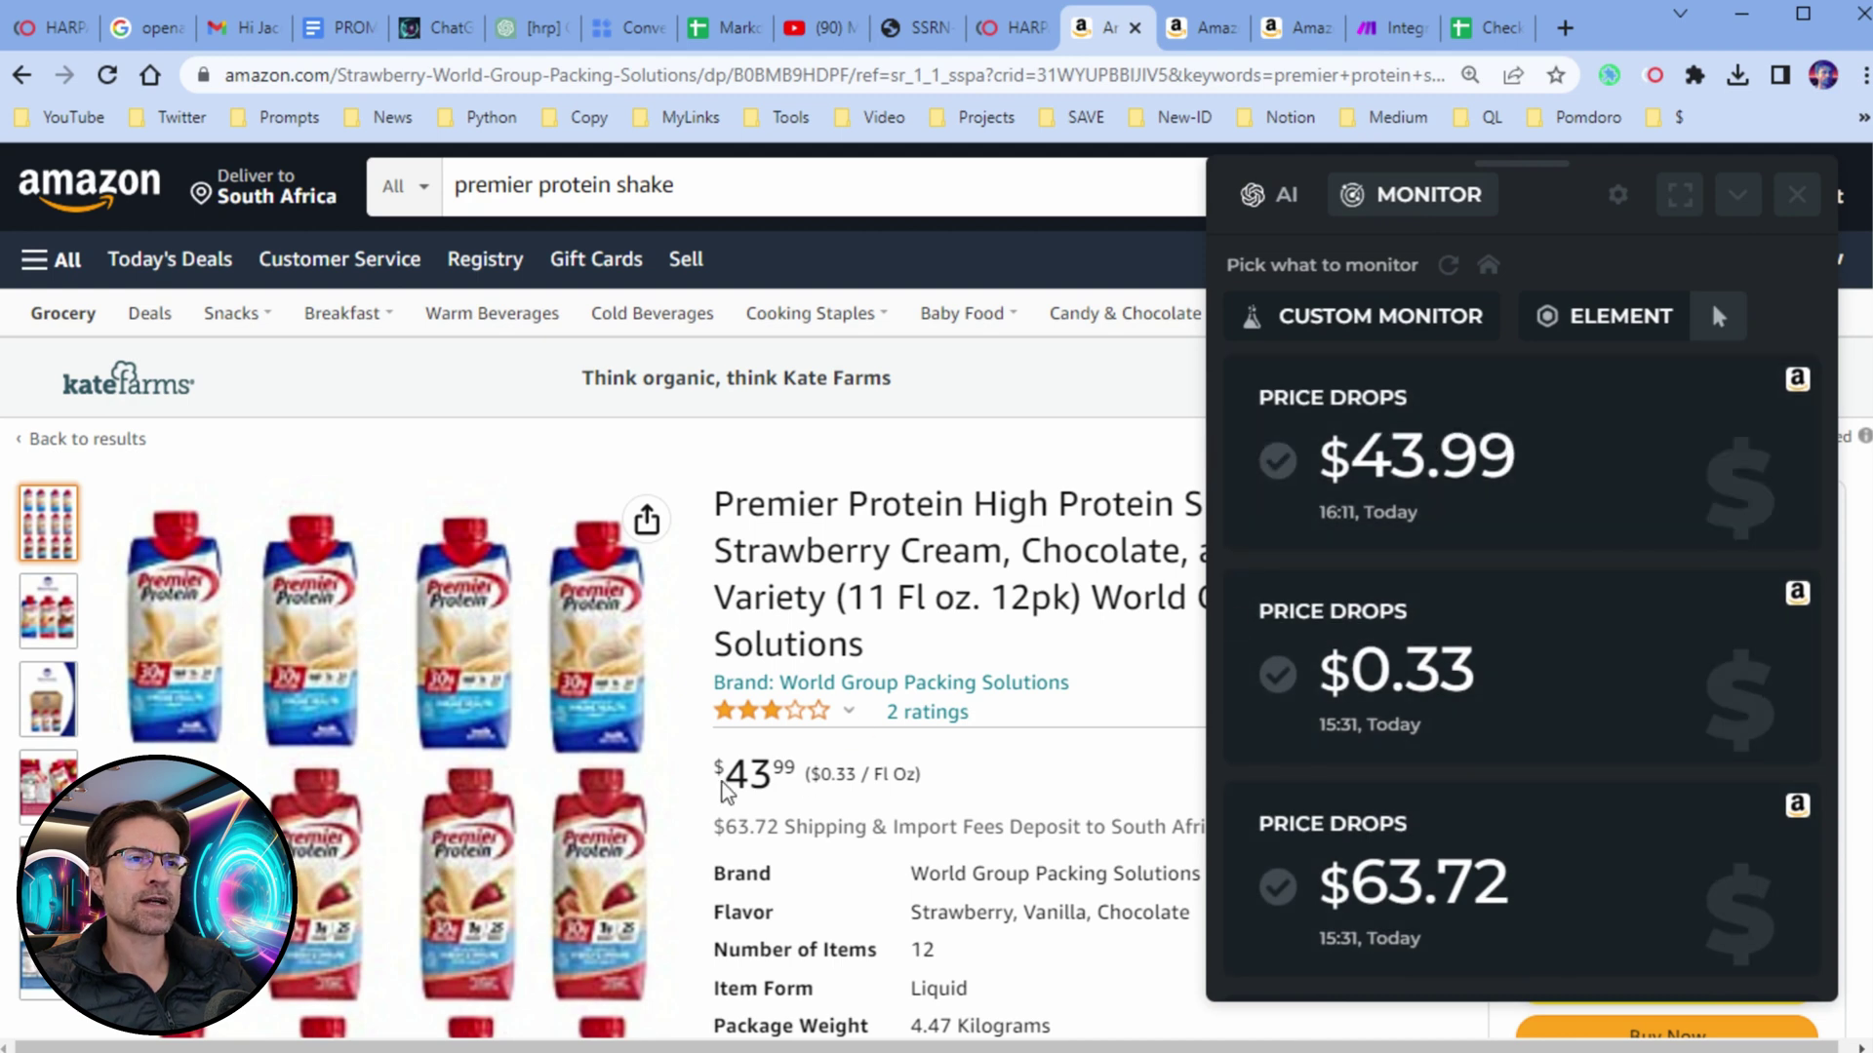
{"action": "left_click", "coordinate": [809, 770]}
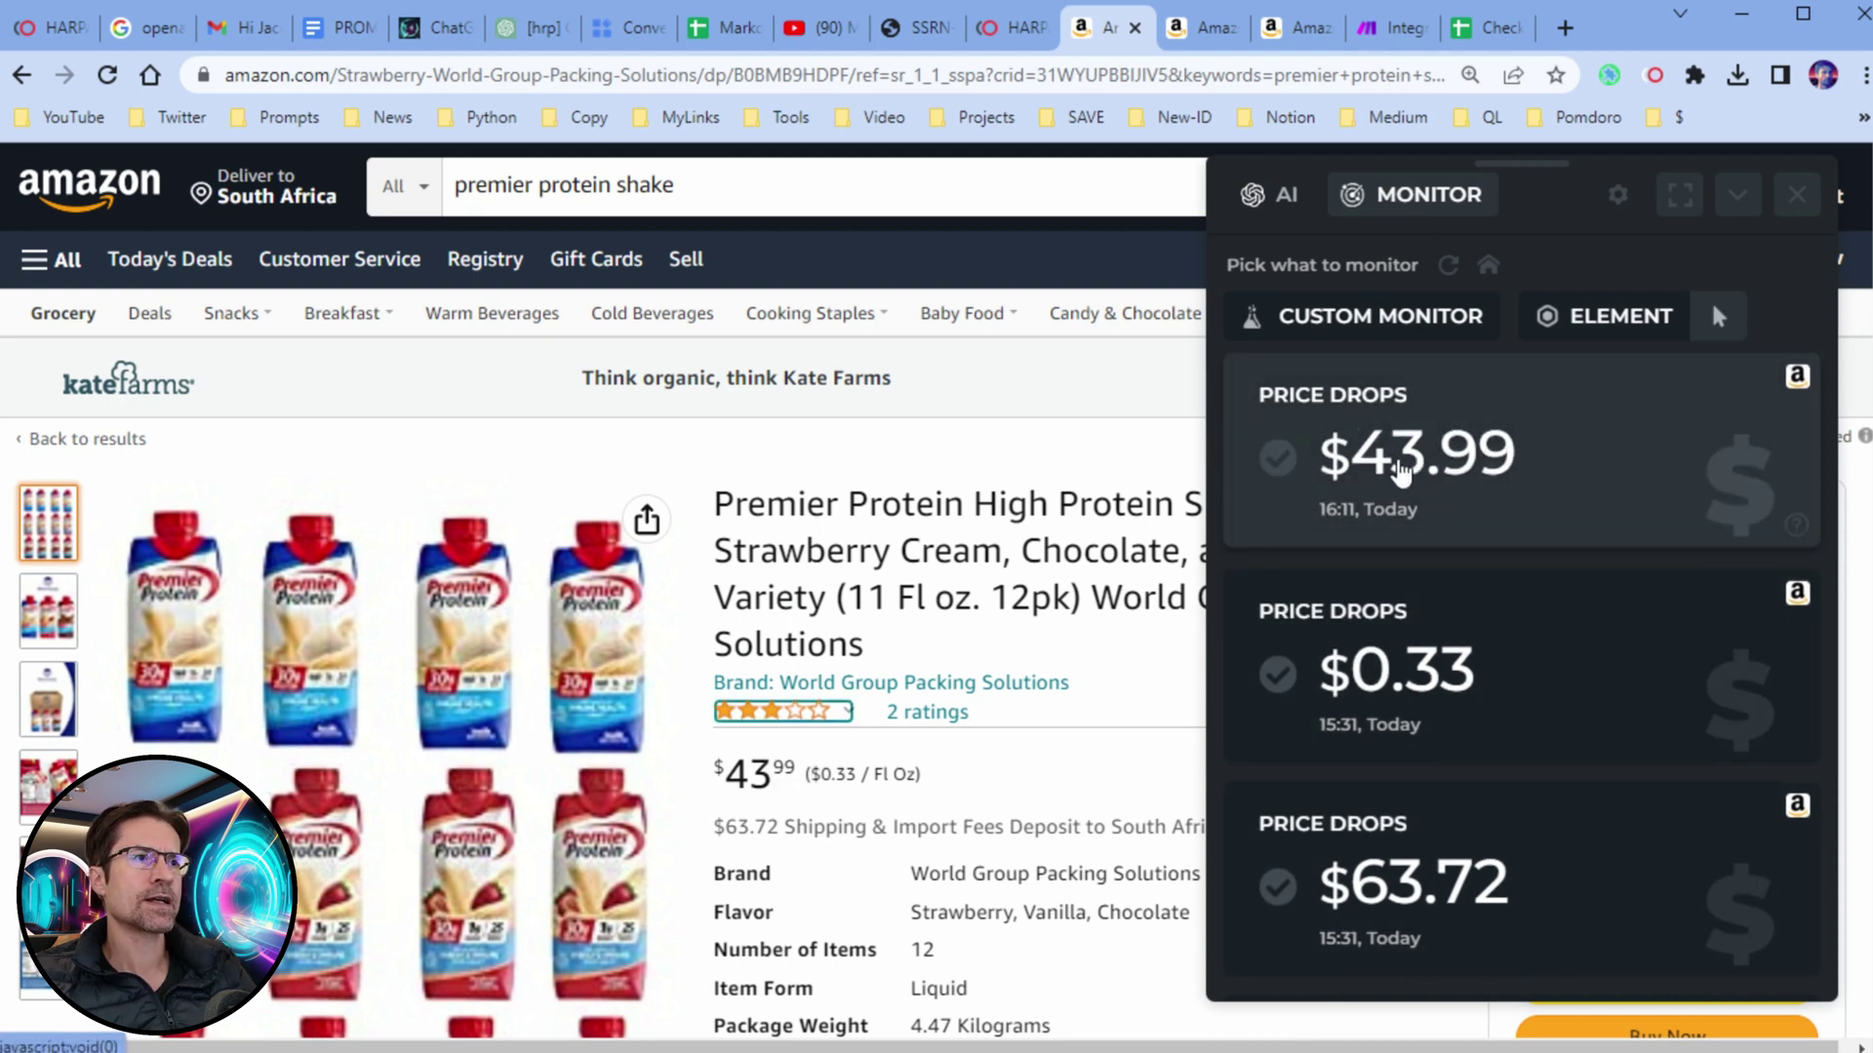
{"action": "scroll", "coordinate": [1472, 575], "scroll_direction": "down", "scroll_amount": 2}
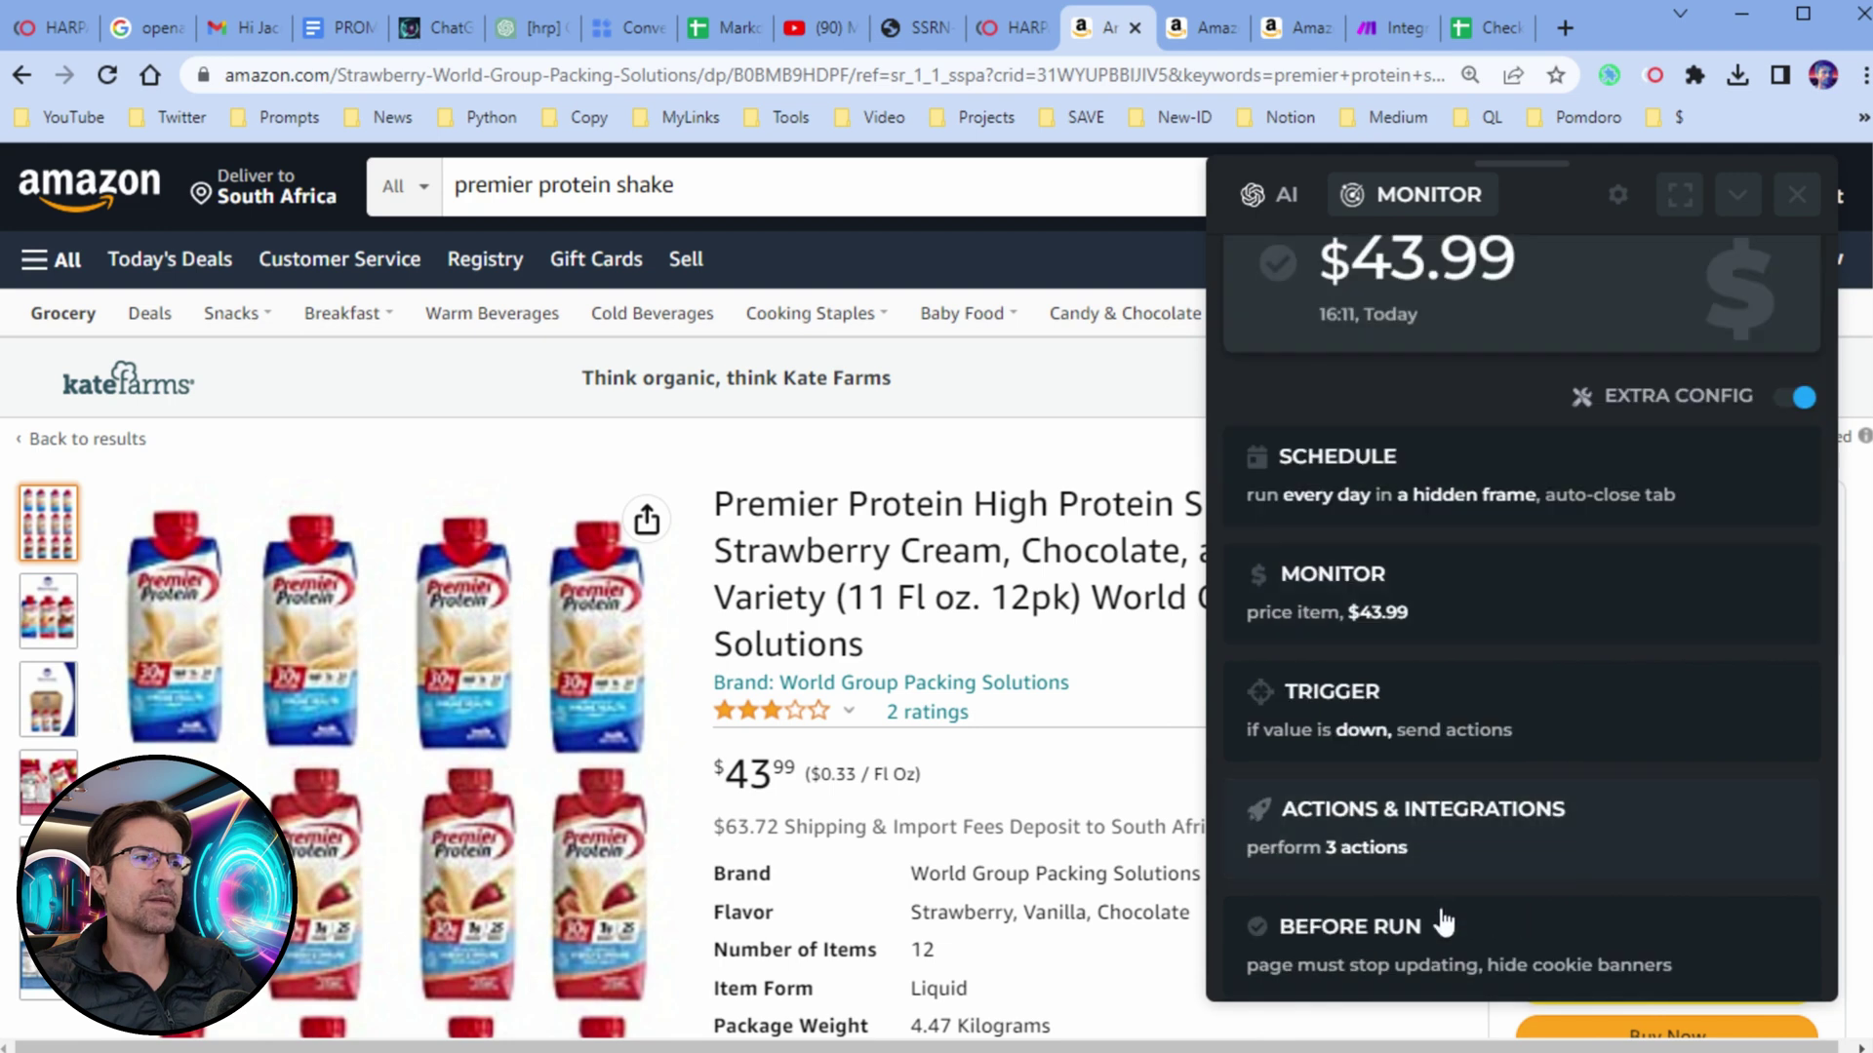
Keep the price monitor's run frequency at once a day.
{"action": "left_click", "coordinate": [1376, 499]}
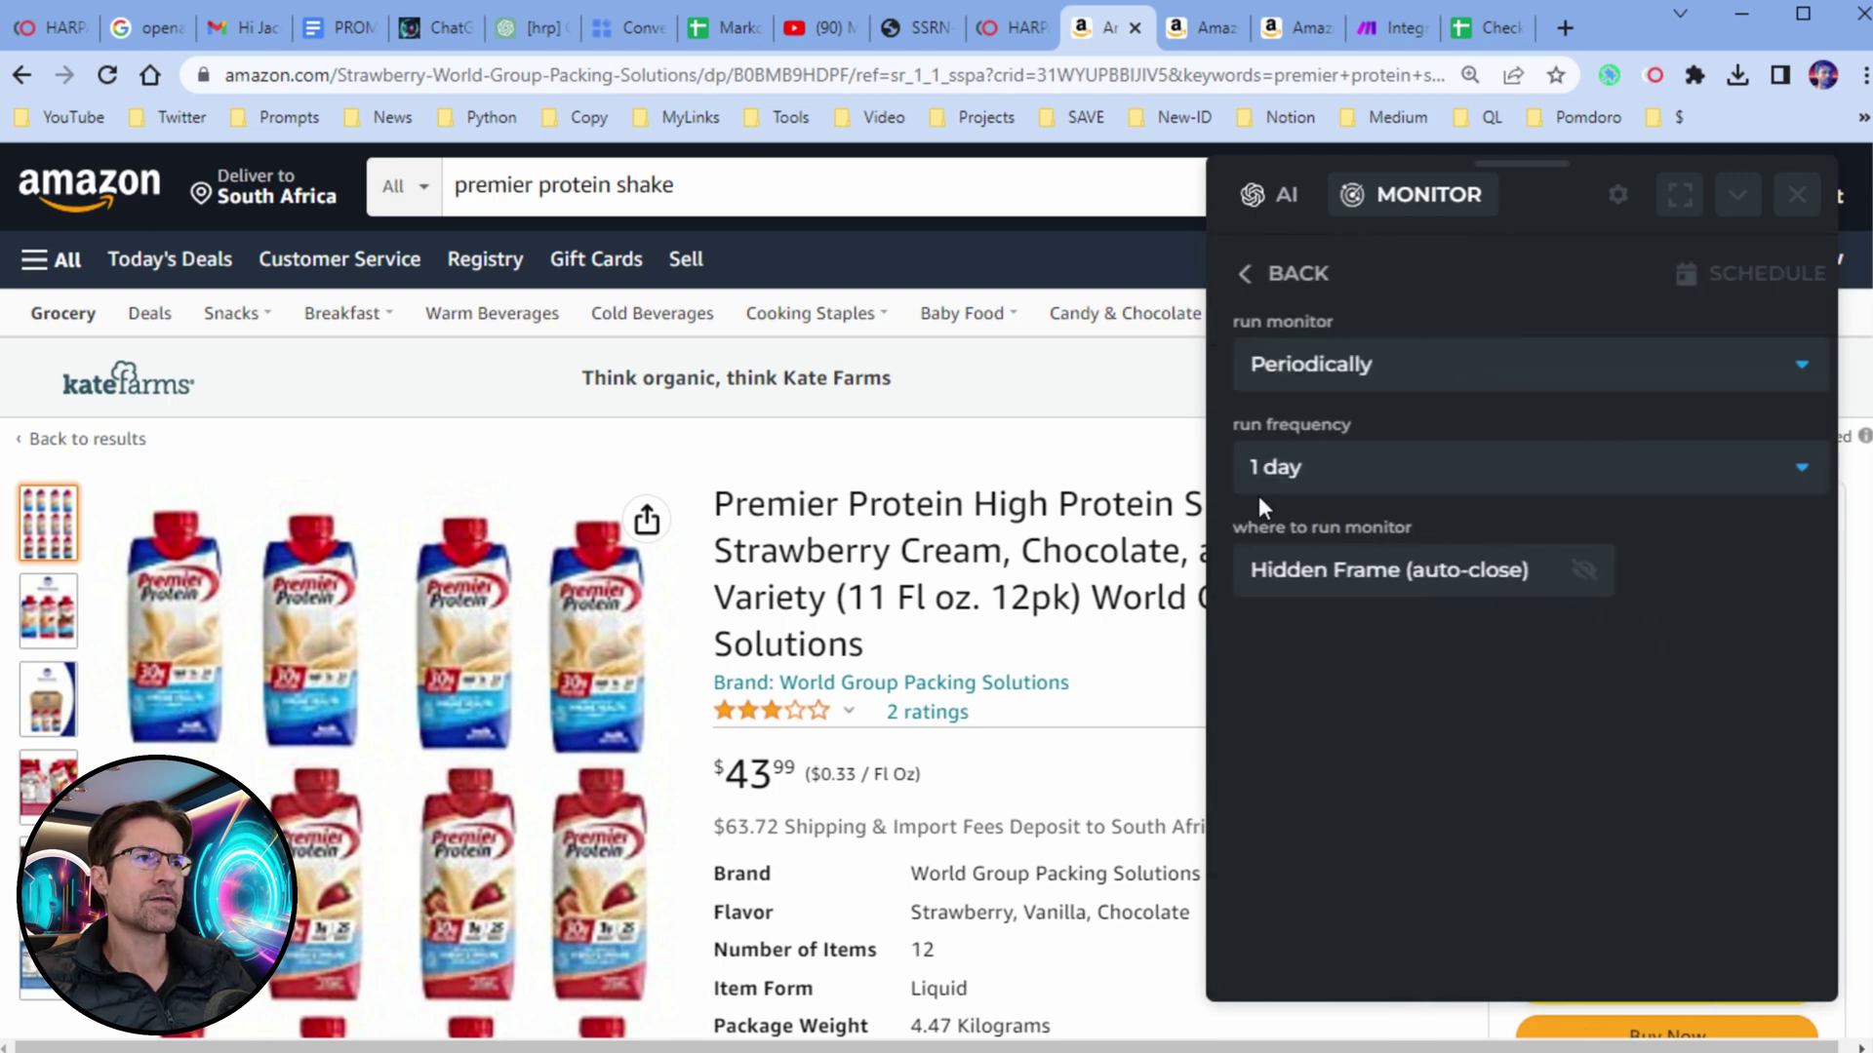
{"action": "left_click", "coordinate": [1358, 482]}
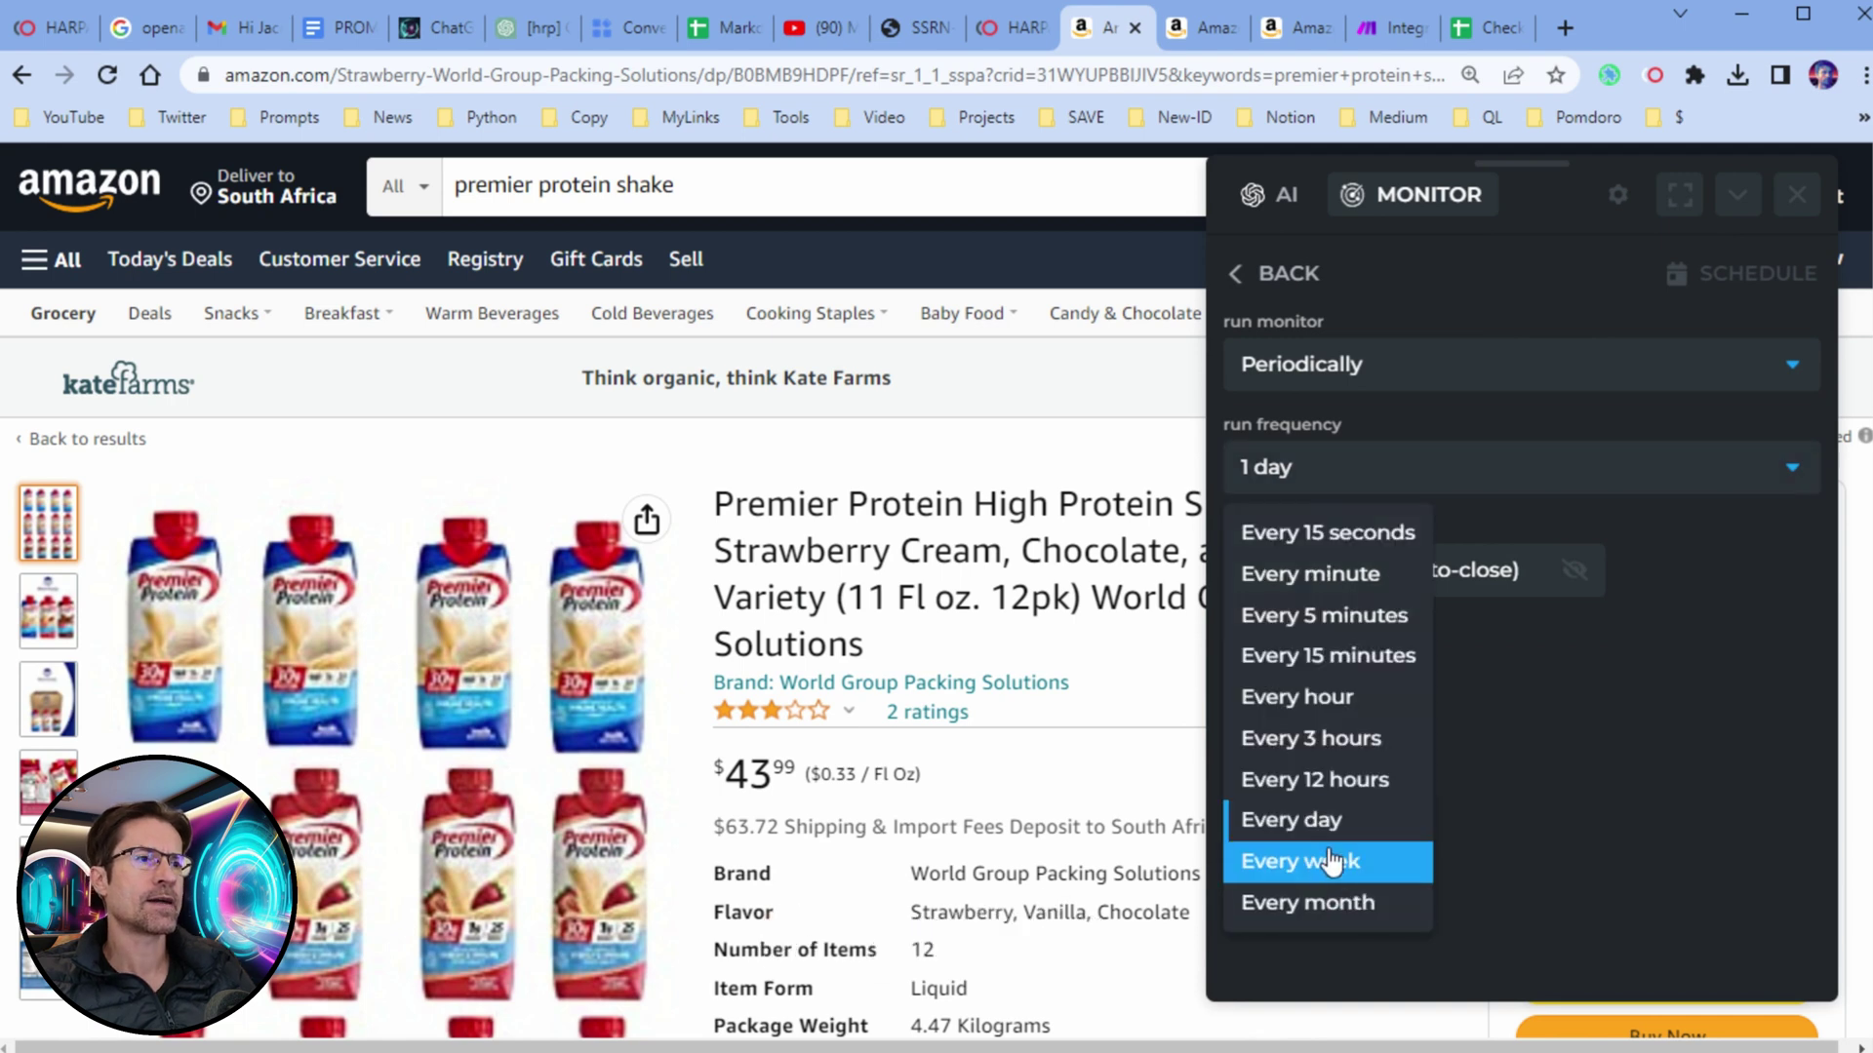
{"action": "left_click", "coordinate": [1356, 818]}
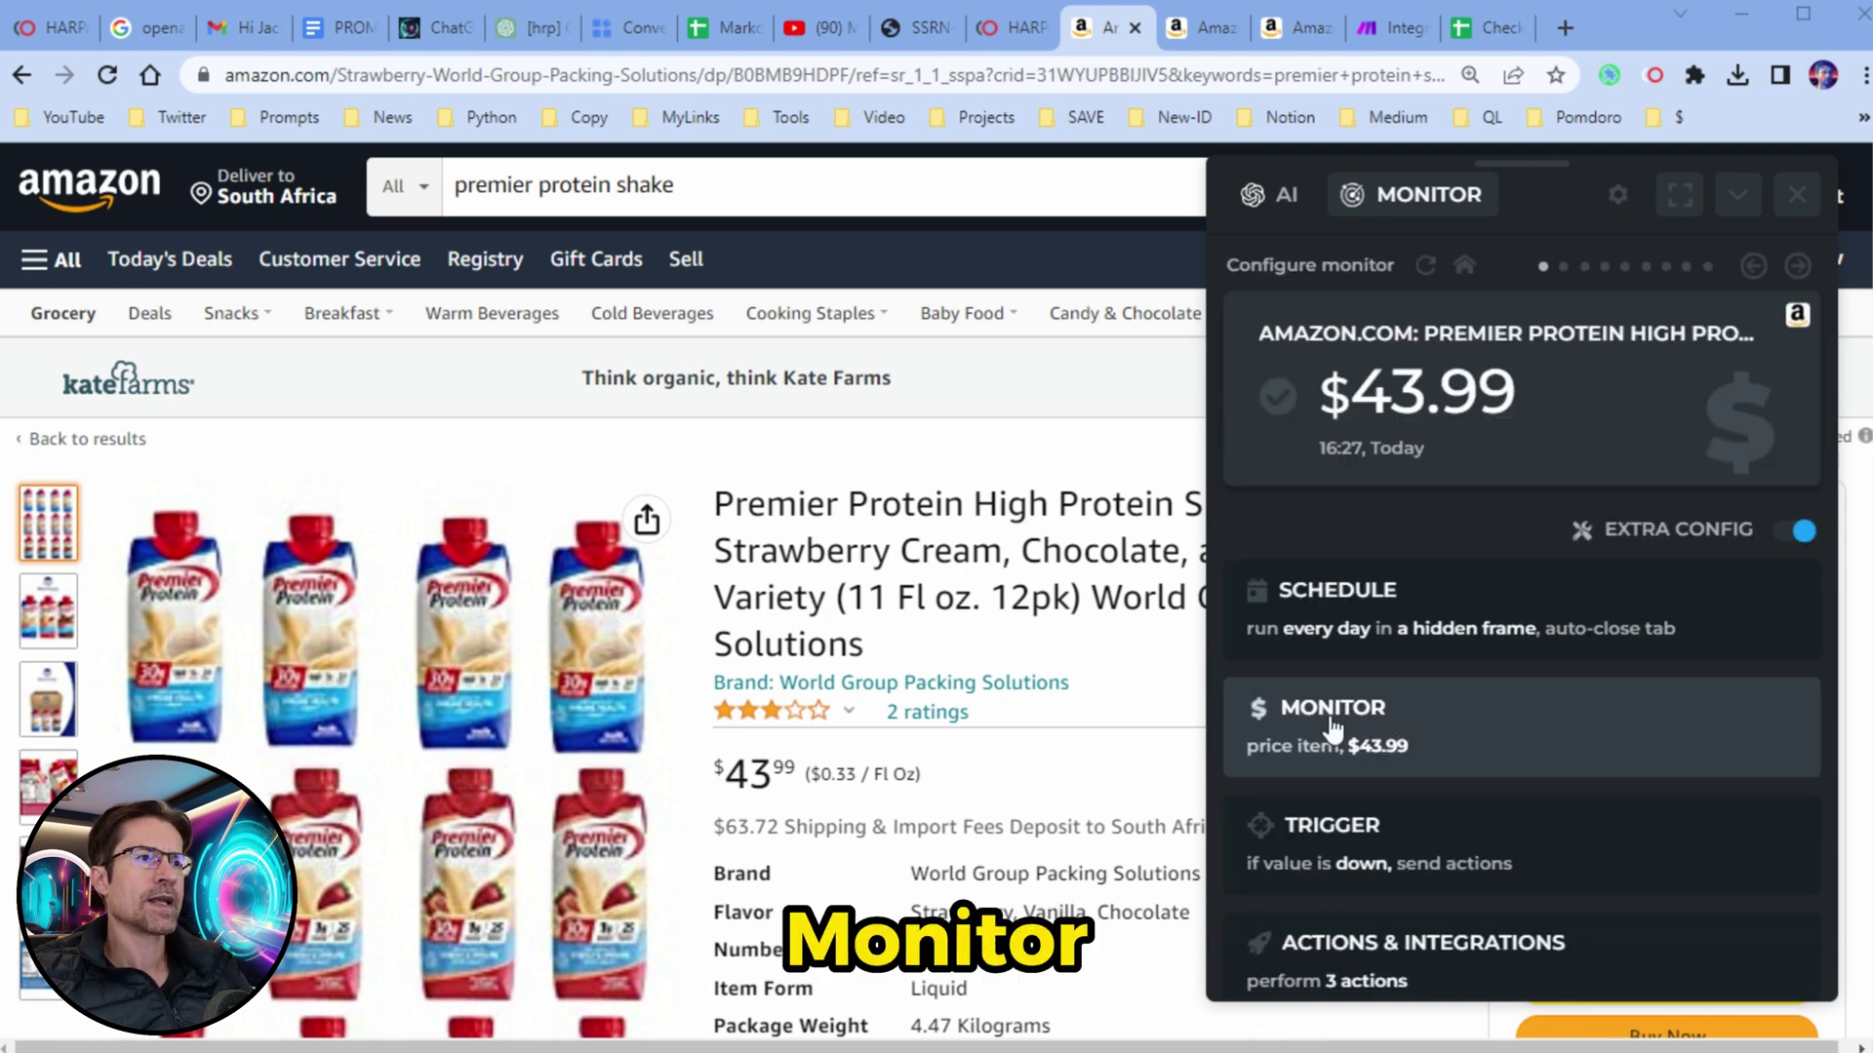
Review the monitored price element, then open the trigger conditions for a price drop.
{"action": "left_click", "coordinate": [1348, 733]}
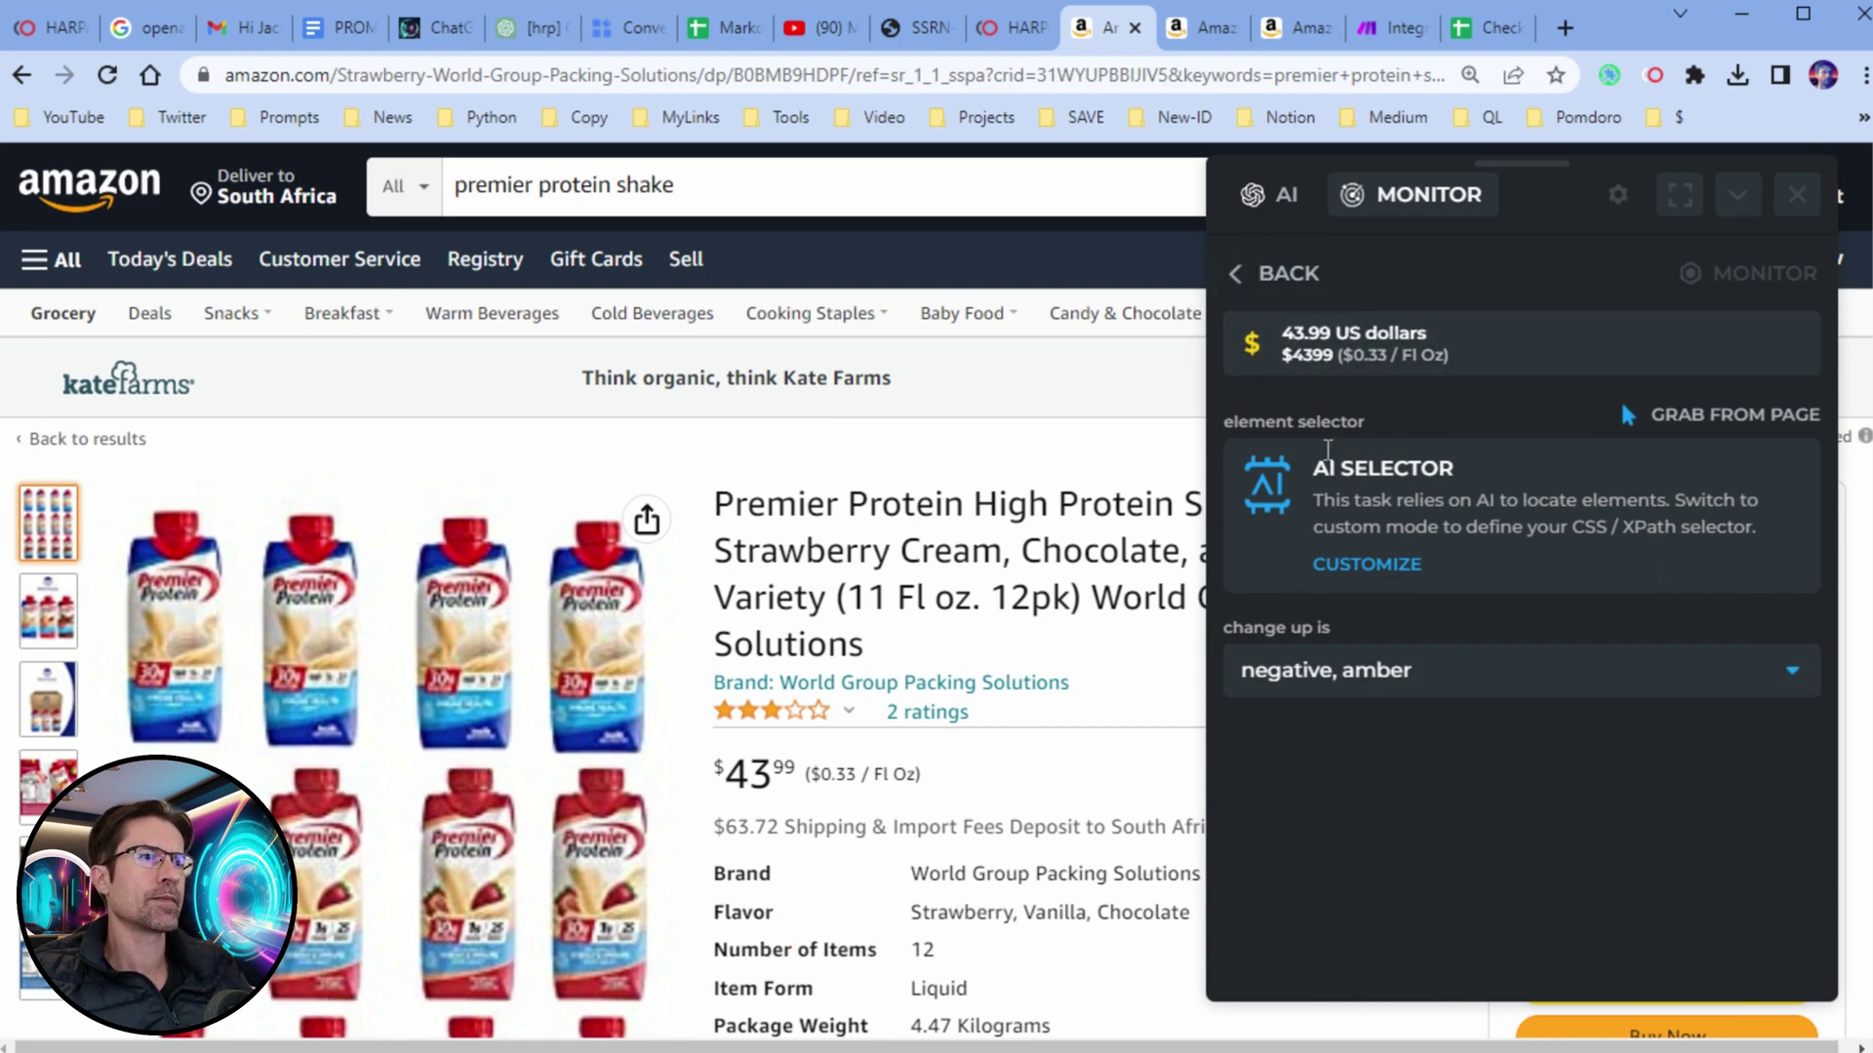
{"action": "left_click", "coordinate": [1281, 281]}
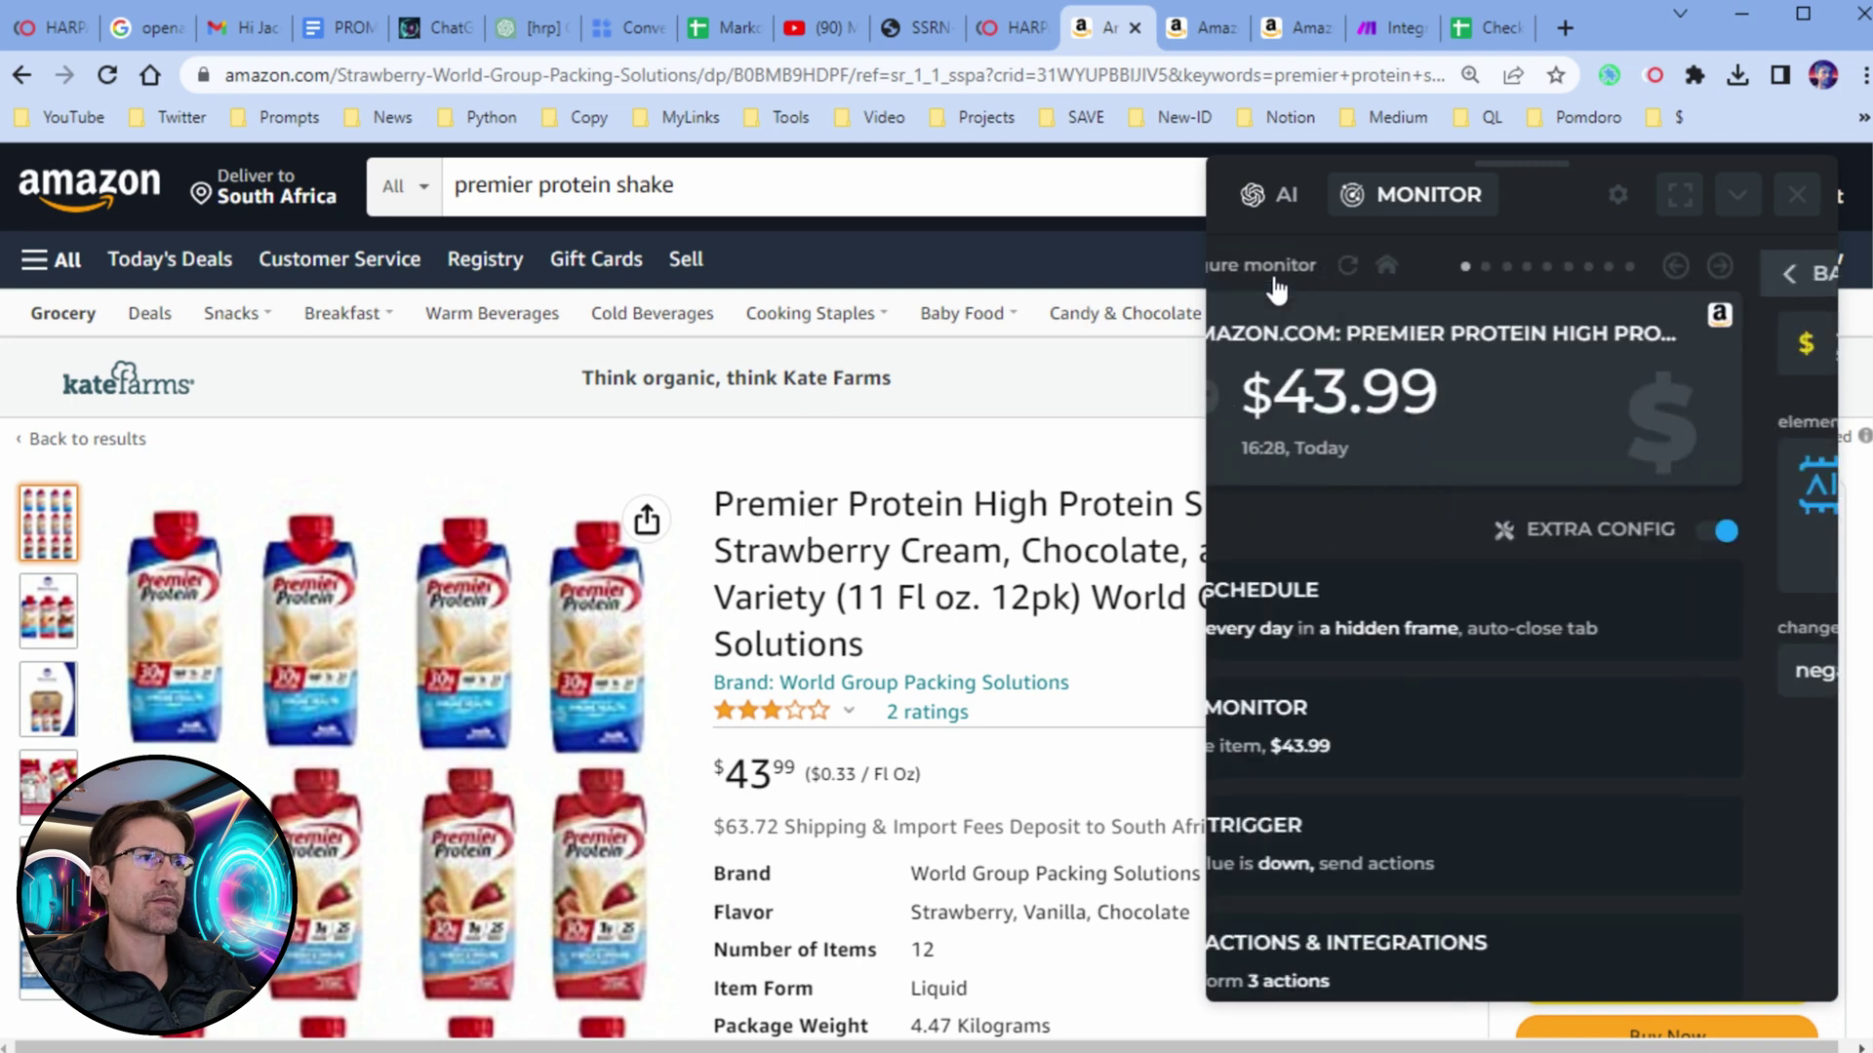
{"action": "scroll", "coordinate": [1303, 790], "scroll_direction": "down", "scroll_amount": 1}
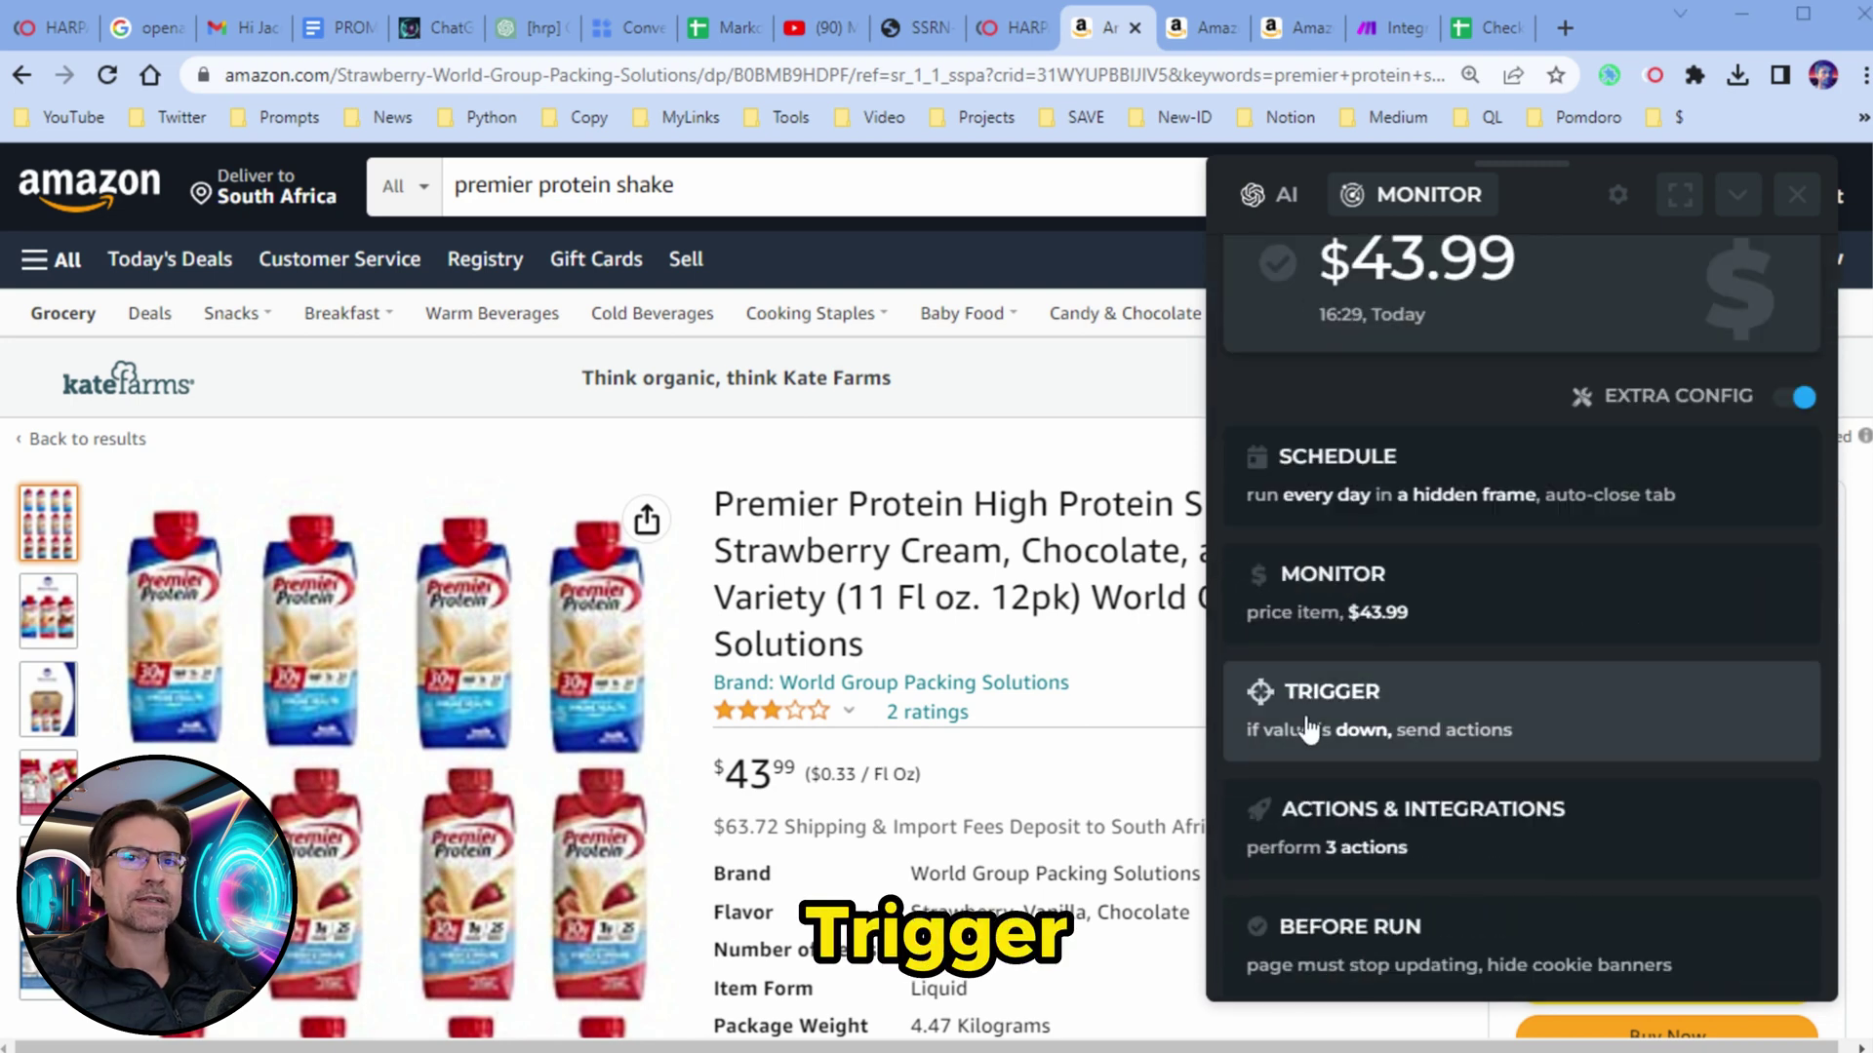
{"action": "left_click", "coordinate": [1356, 730]}
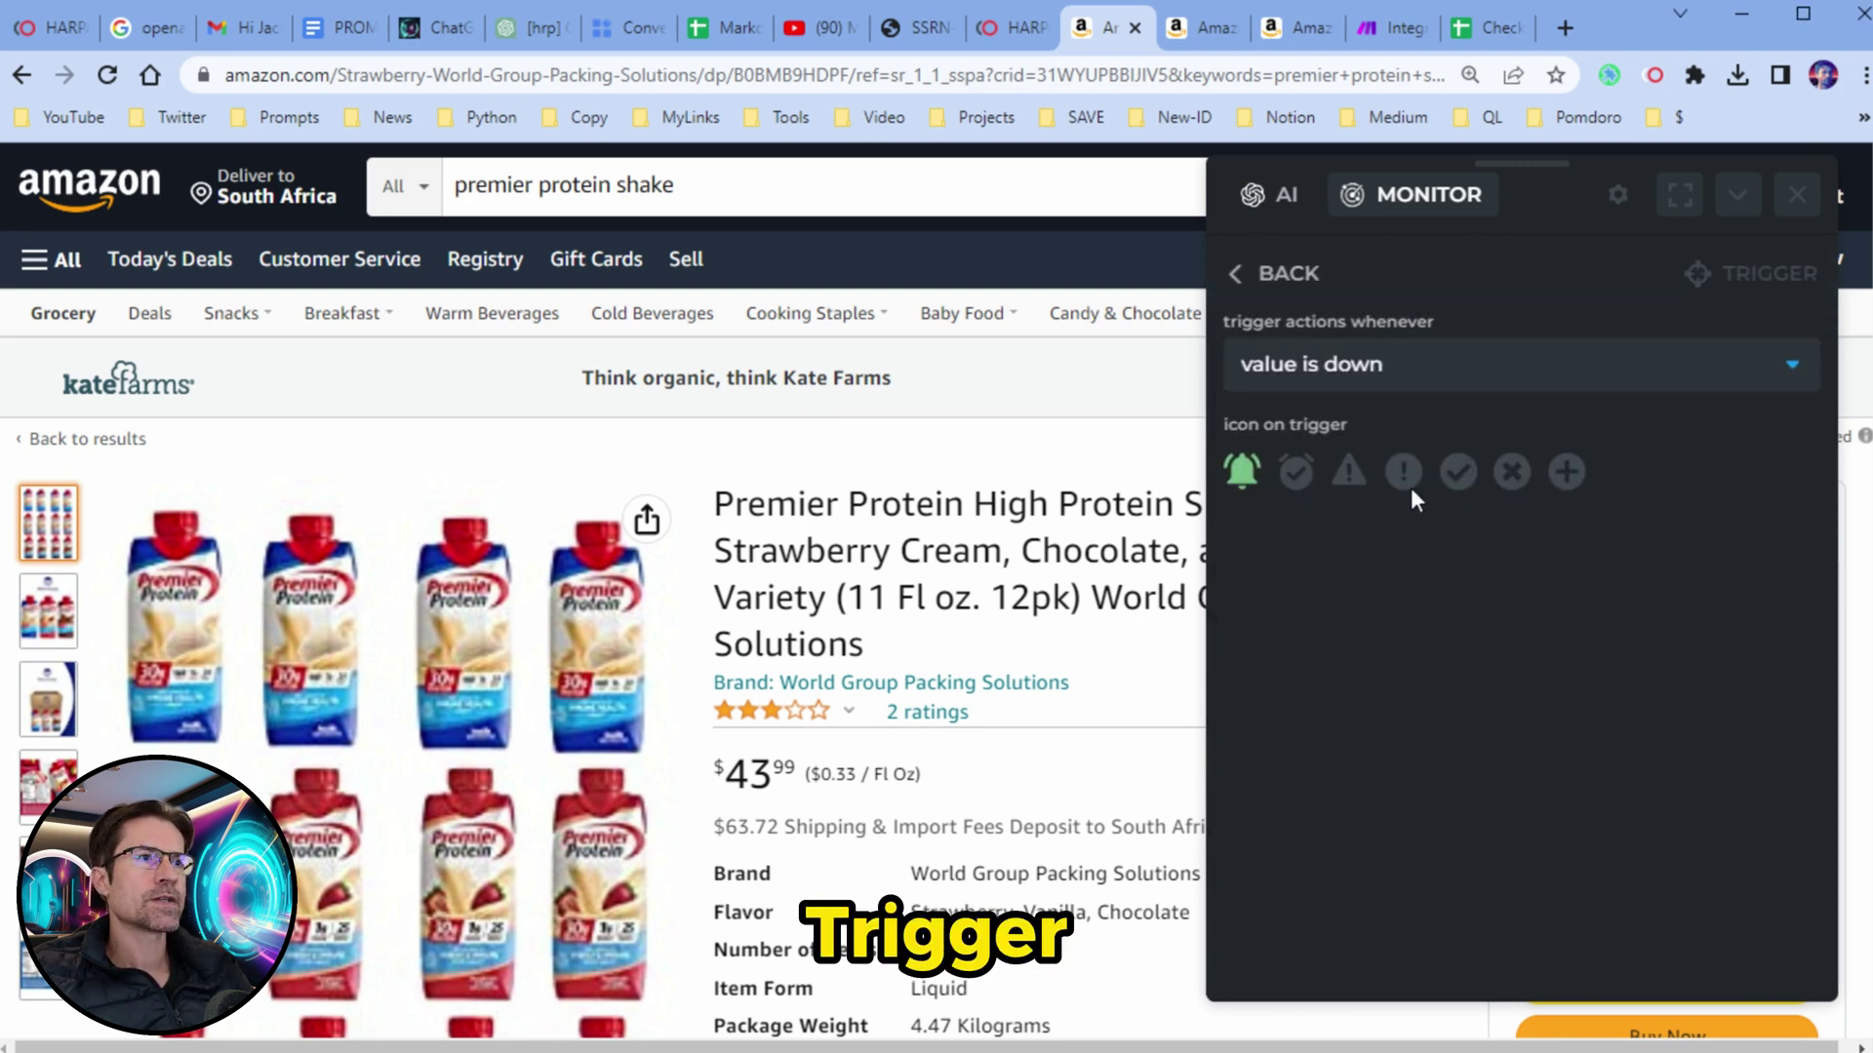
{"action": "left_click", "coordinate": [1323, 371]}
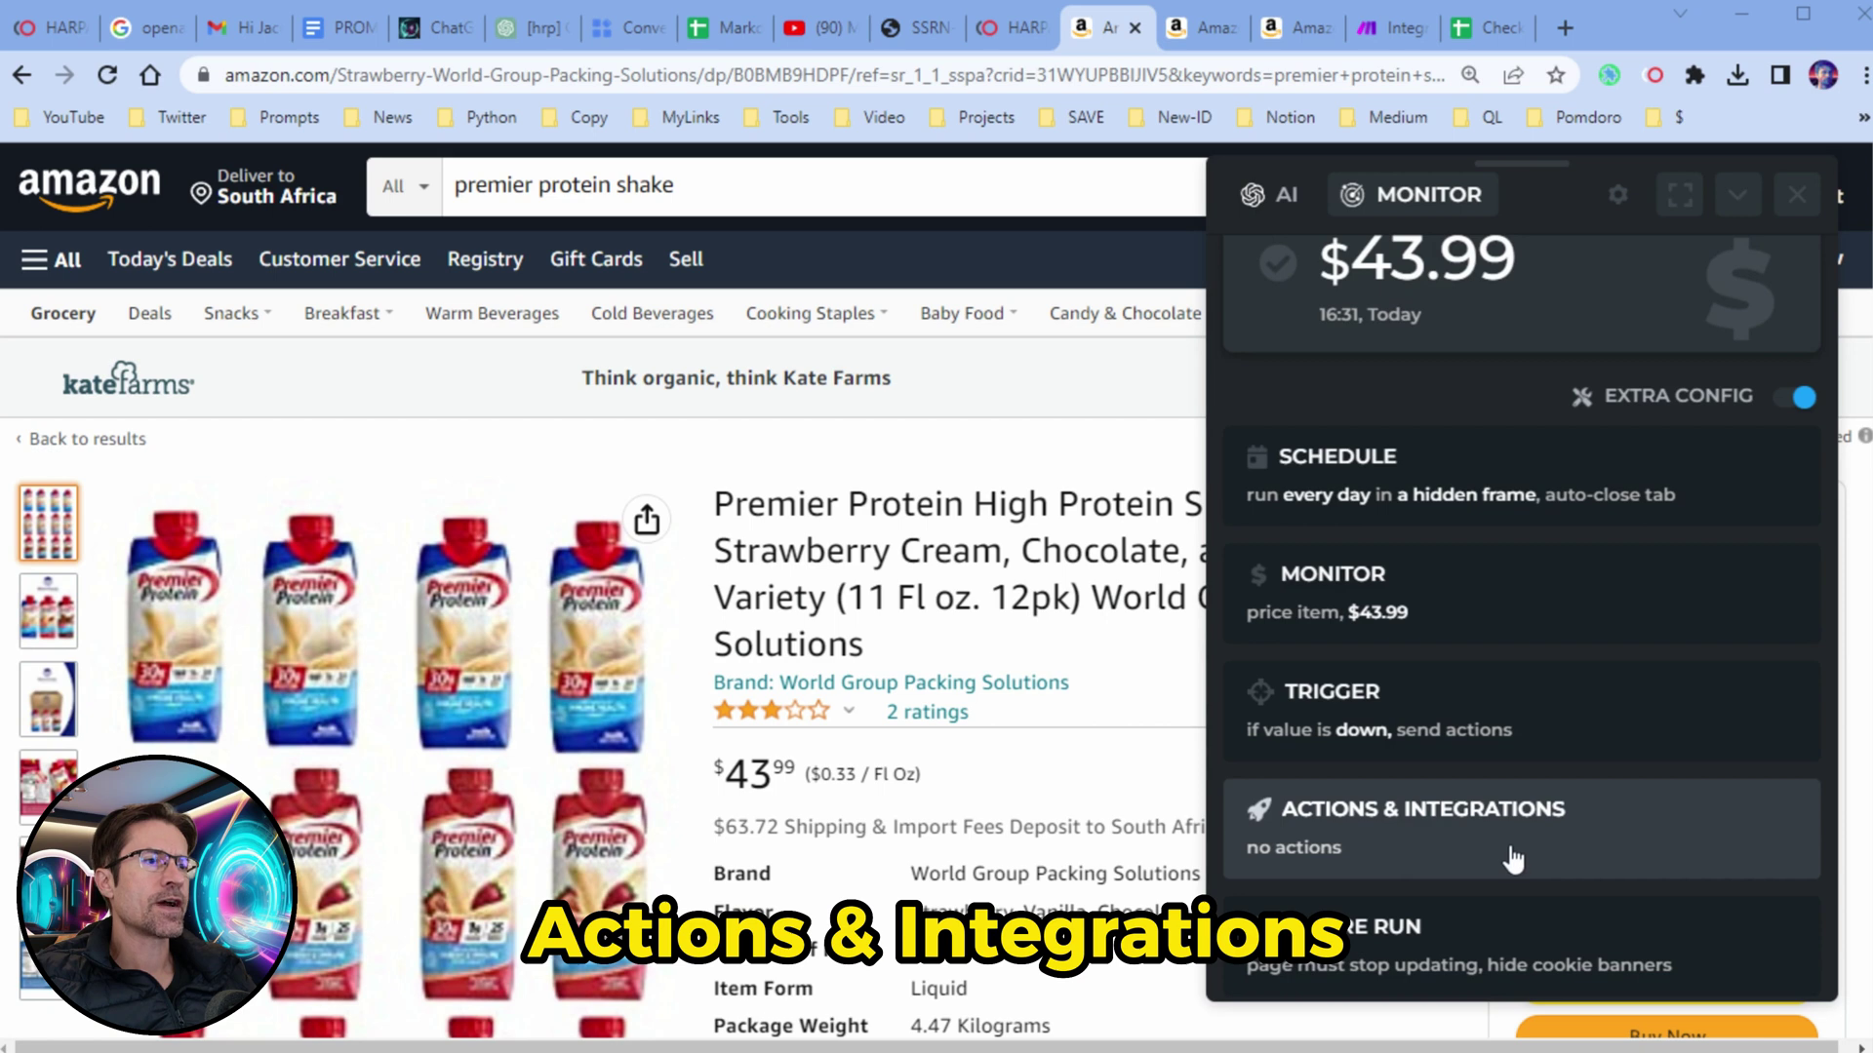
Leave the notification and email actions off and start the Premier Protein price monitor.
{"action": "left_click", "coordinate": [1513, 860]}
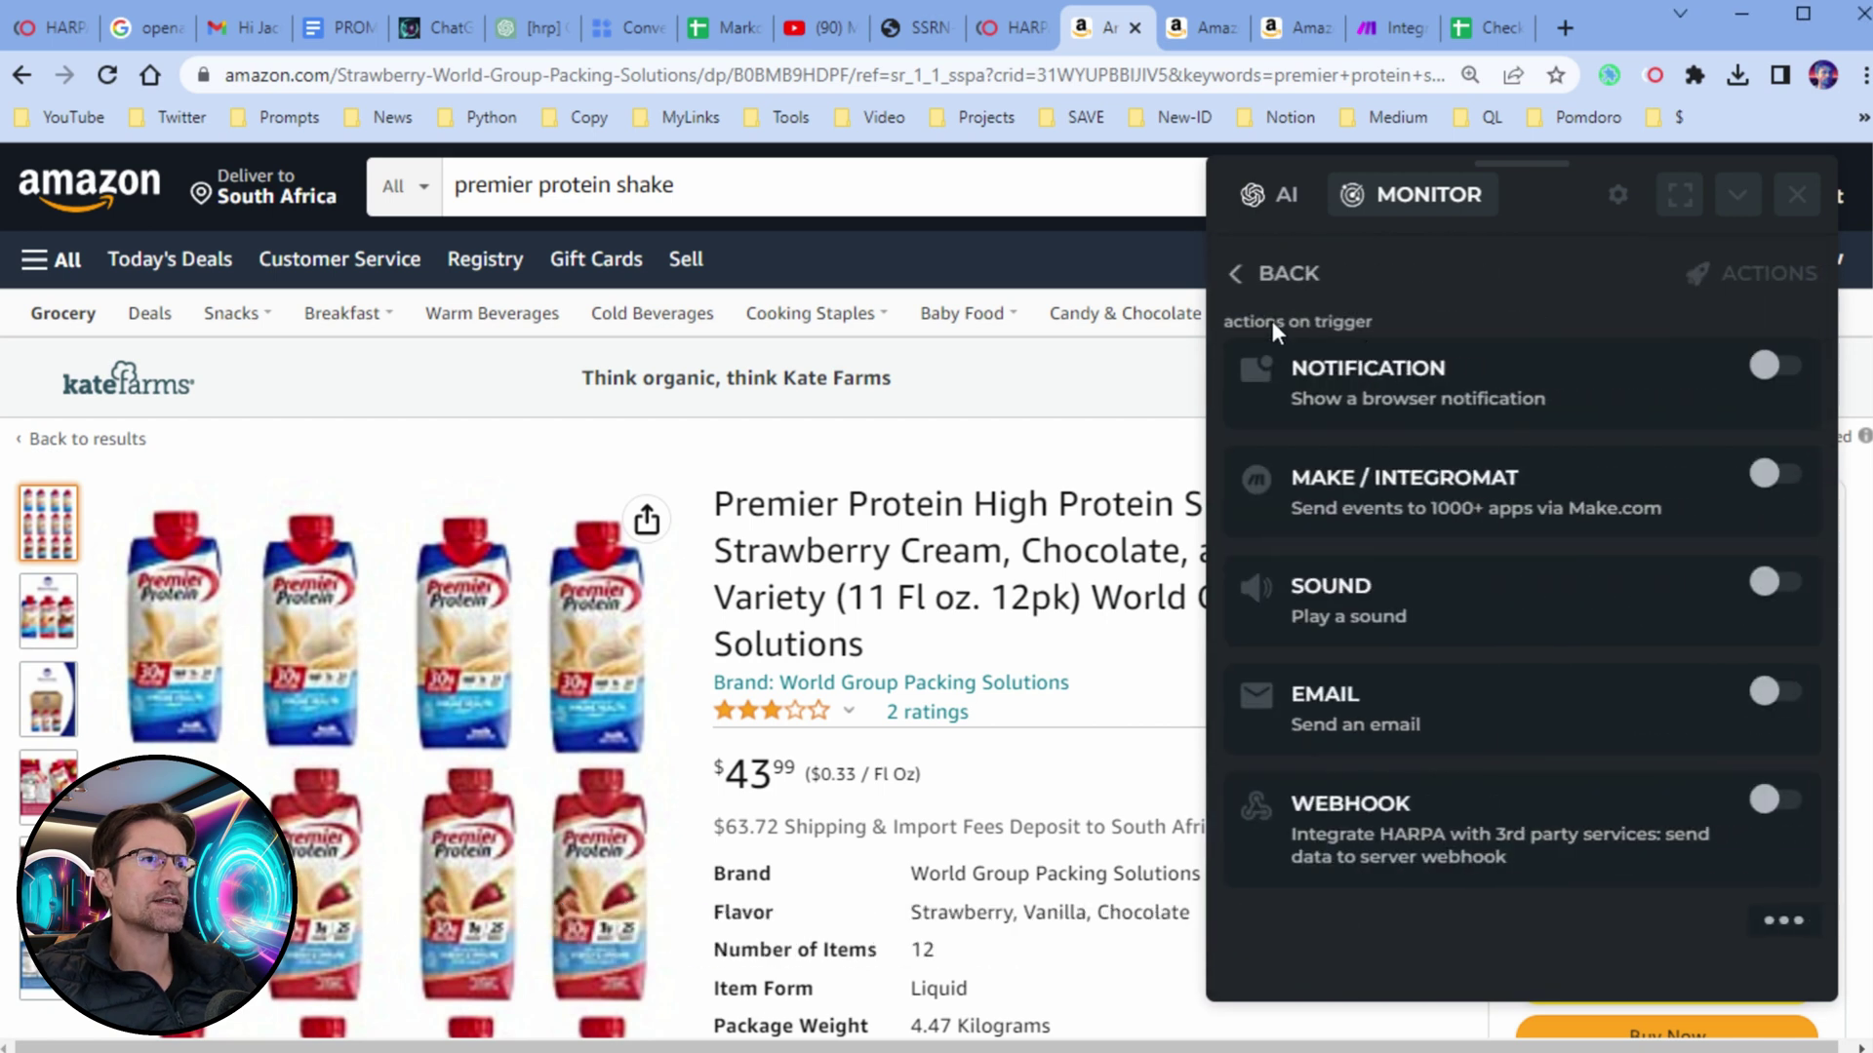
{"action": "left_click", "coordinate": [1793, 371]}
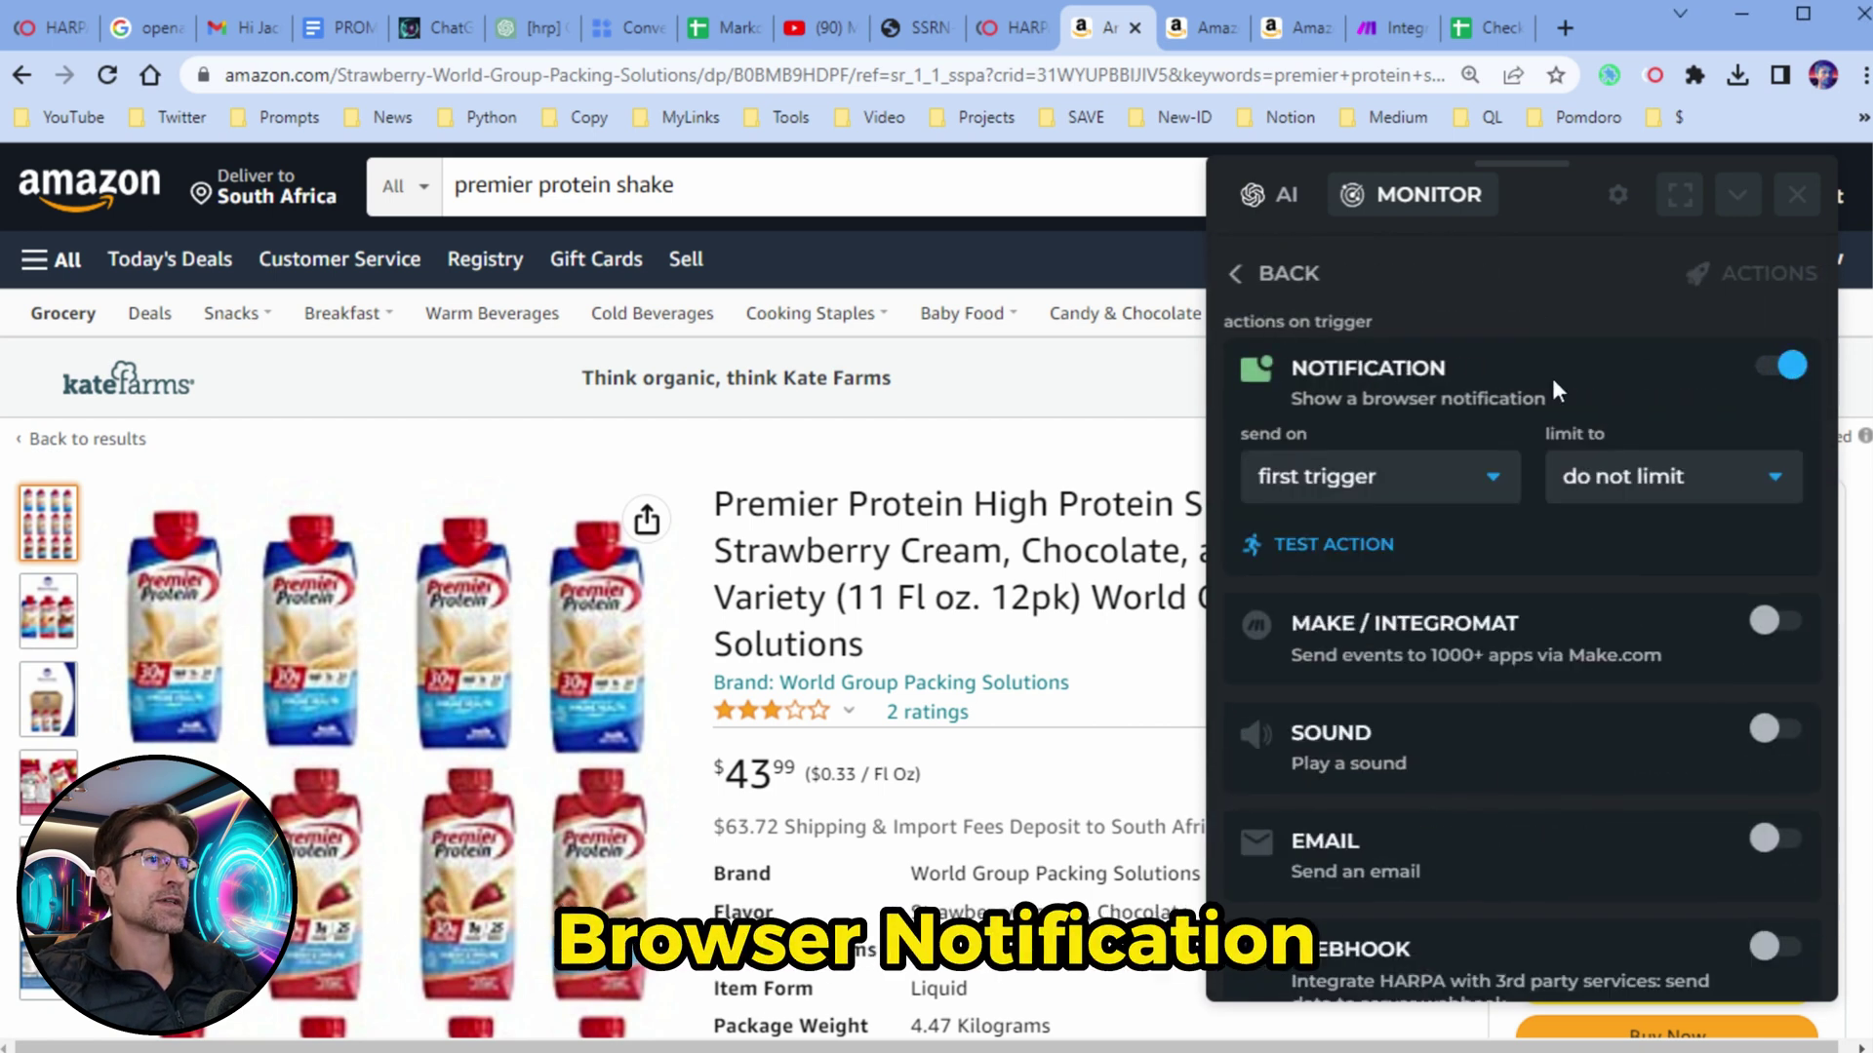
{"action": "left_click", "coordinate": [1672, 377]}
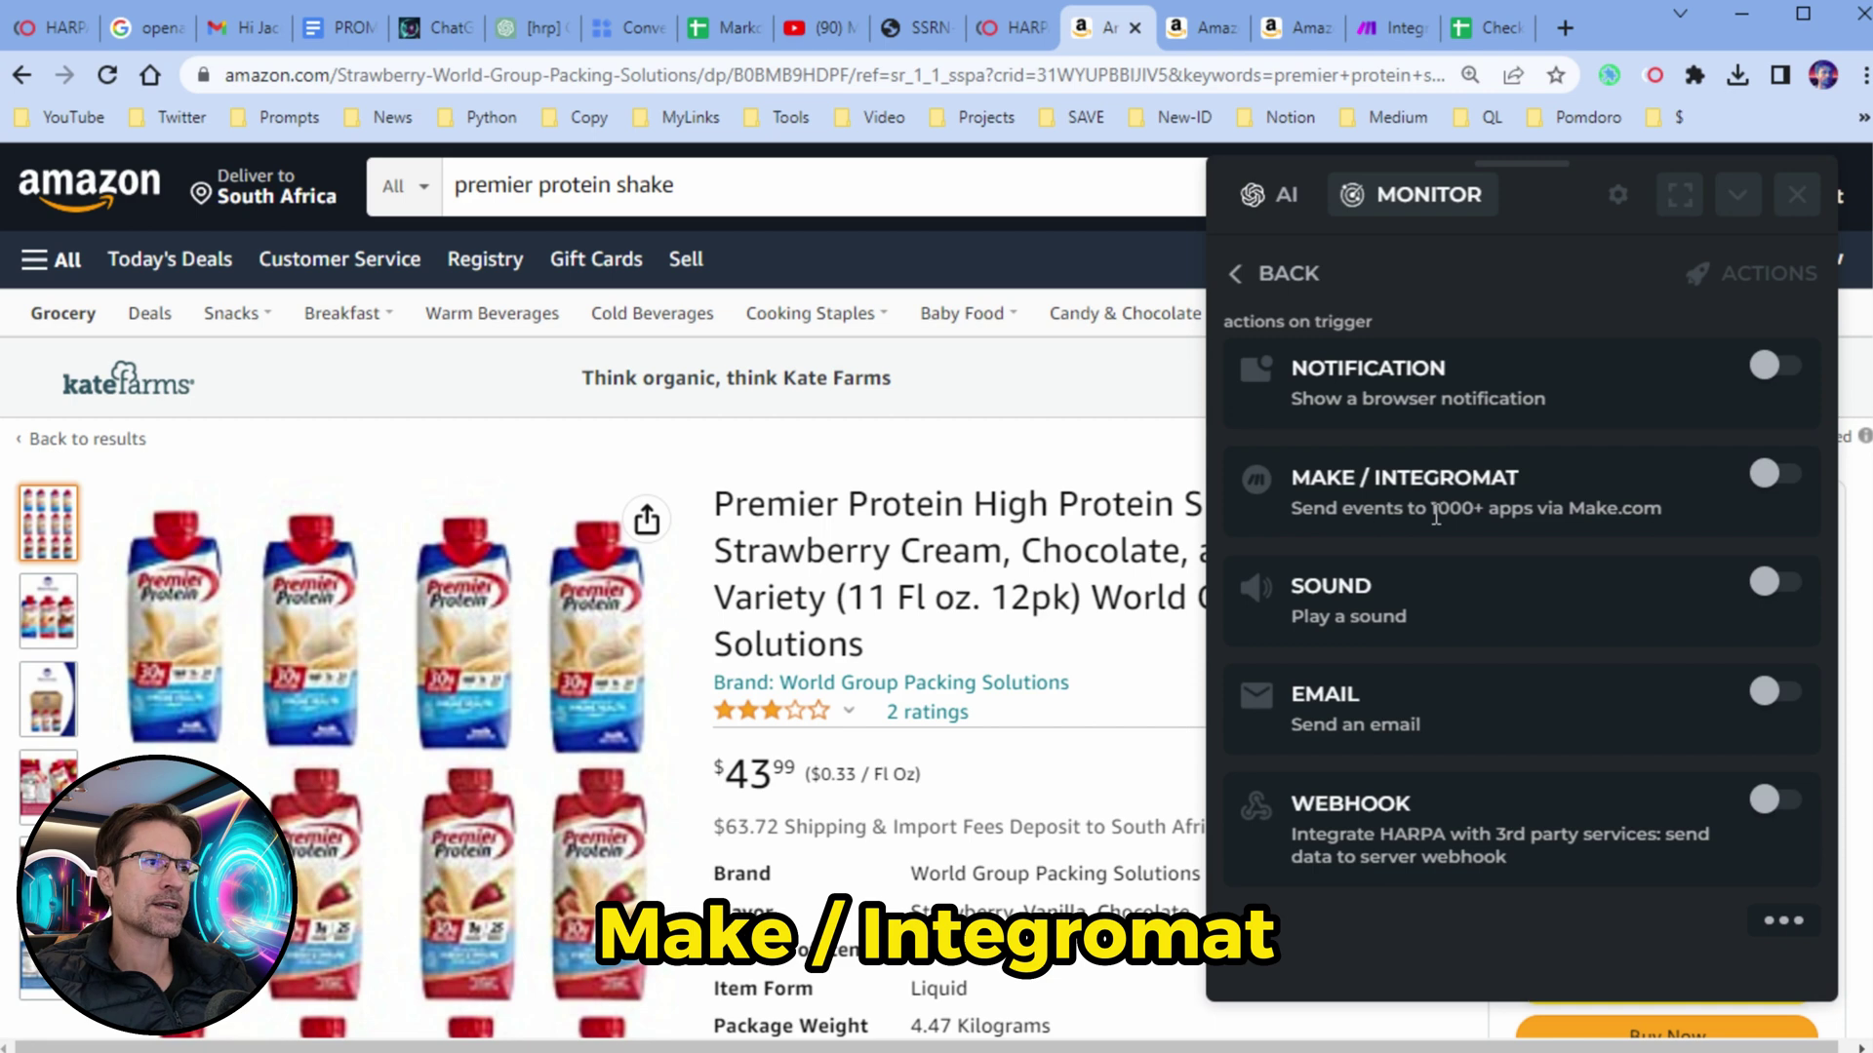
{"action": "left_click", "coordinate": [1785, 694]}
{"action": "left_click", "coordinate": [1763, 696]}
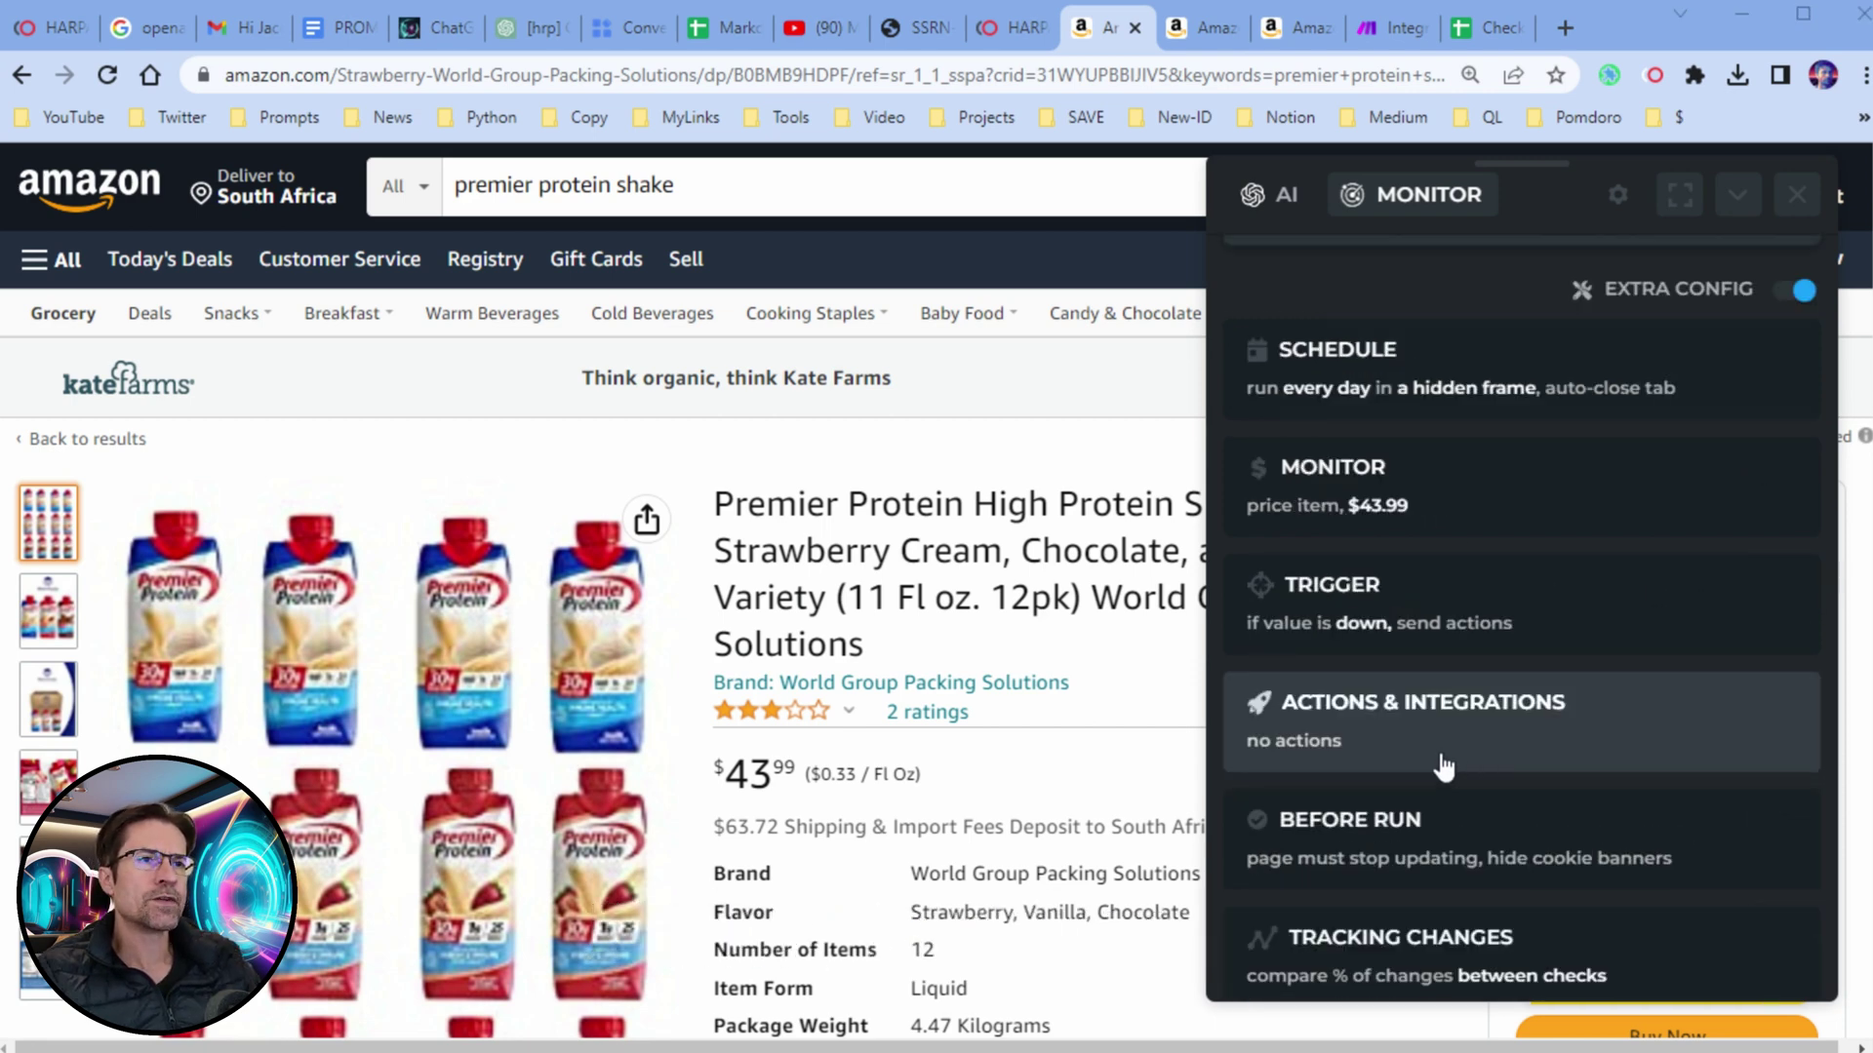
{"action": "scroll", "coordinate": [1443, 768], "scroll_direction": "down", "scroll_amount": 3}
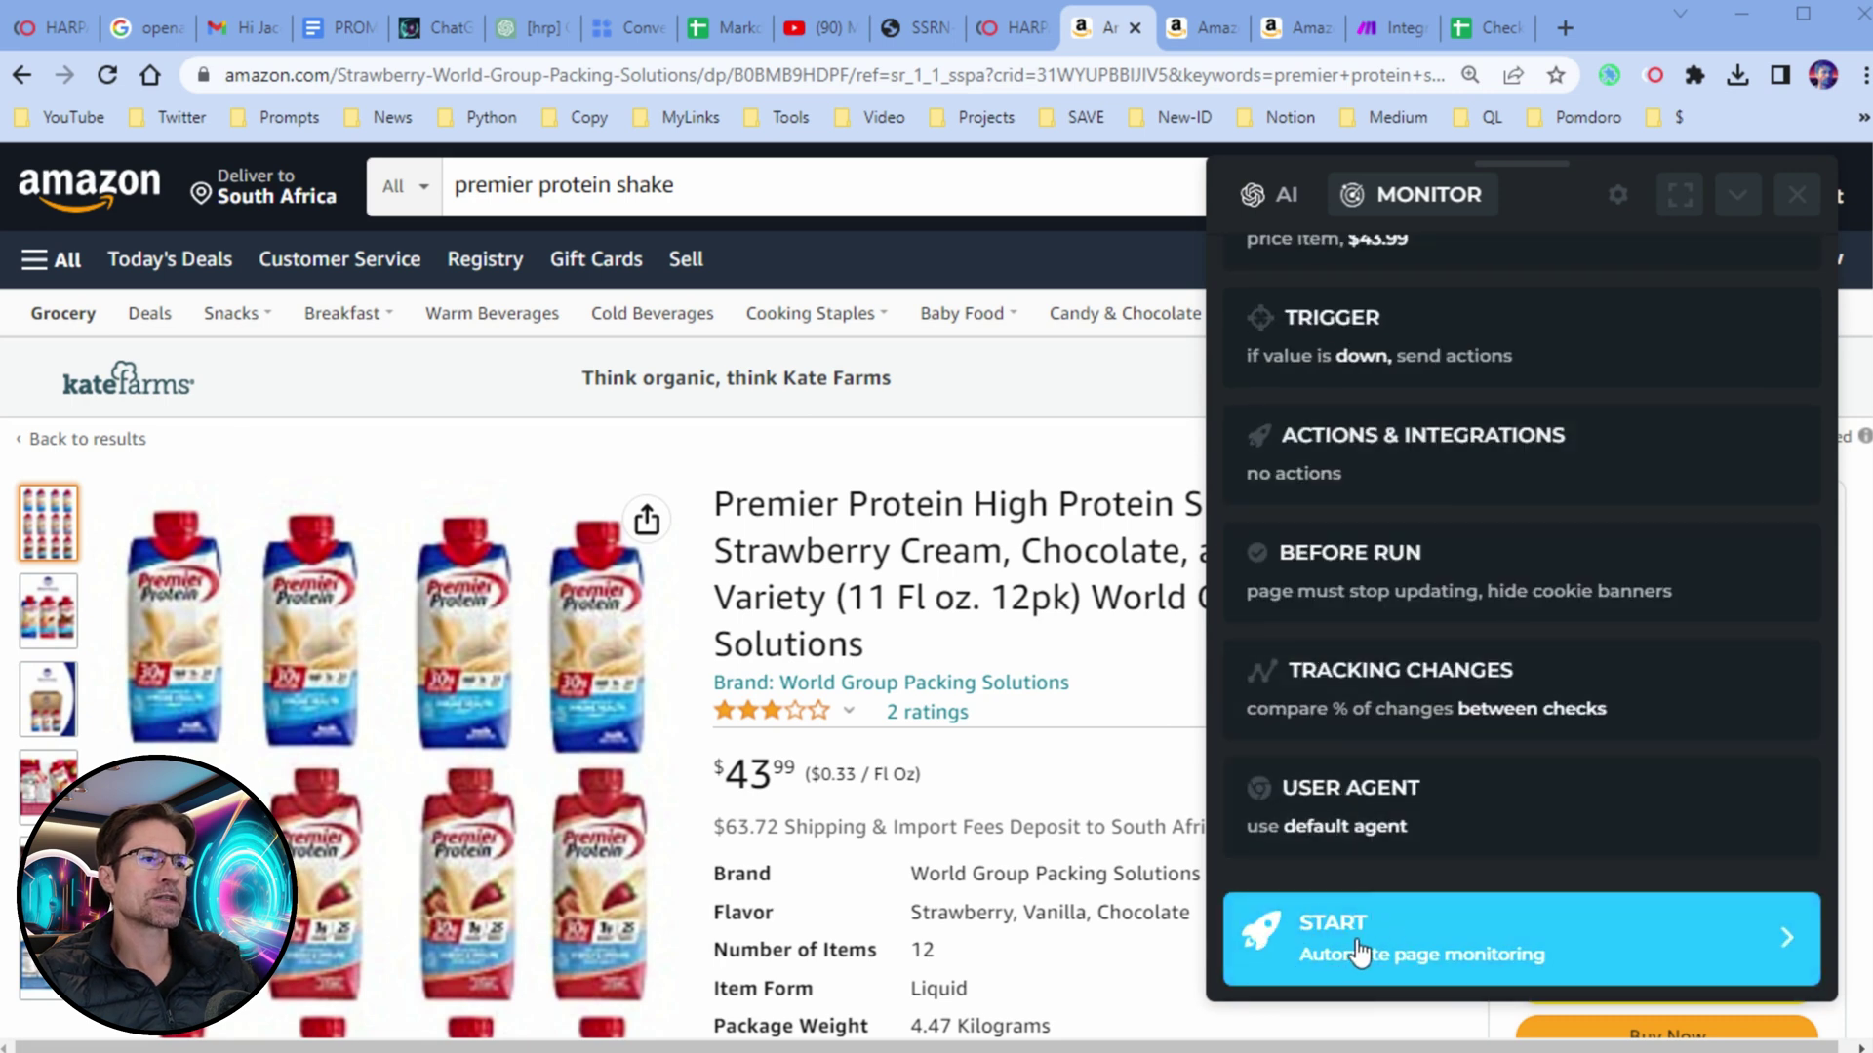
{"action": "left_click", "coordinate": [1415, 946]}
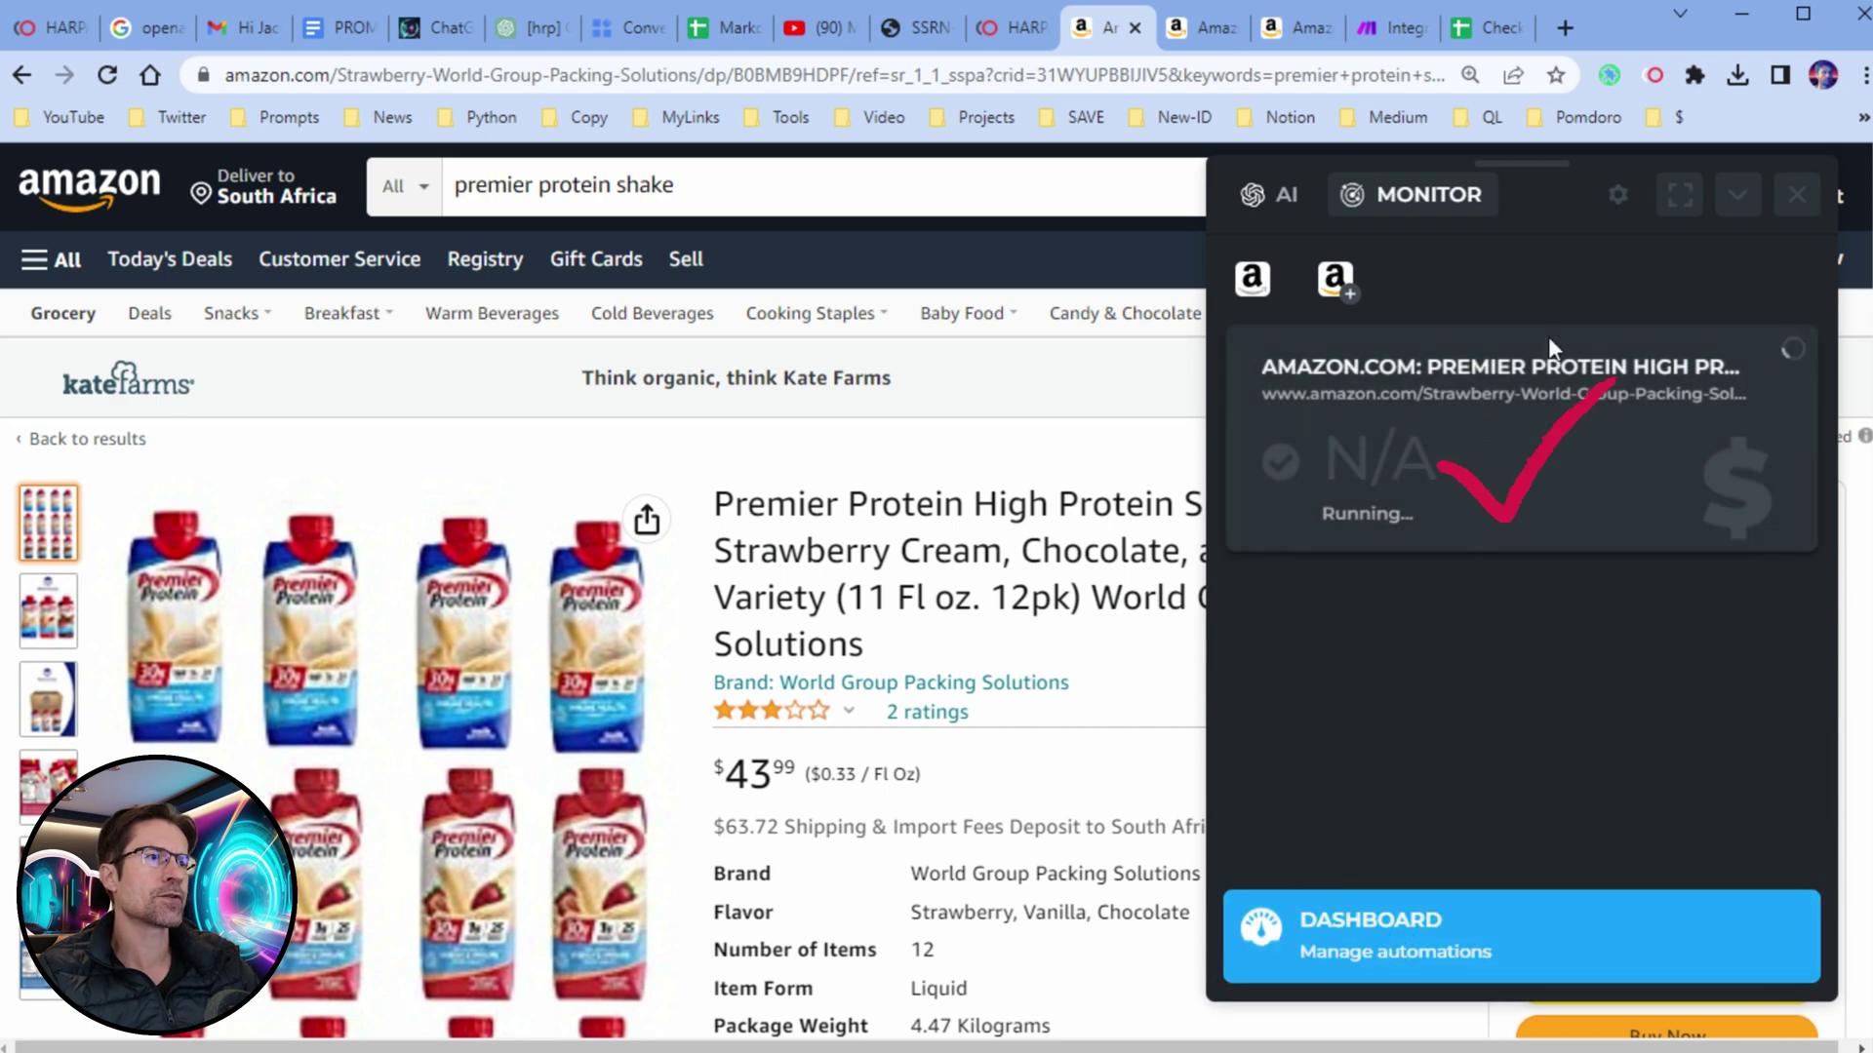
View the Premier Protein price task's settings on the automations dashboard, then select the task.
{"action": "left_click", "coordinate": [1416, 938]}
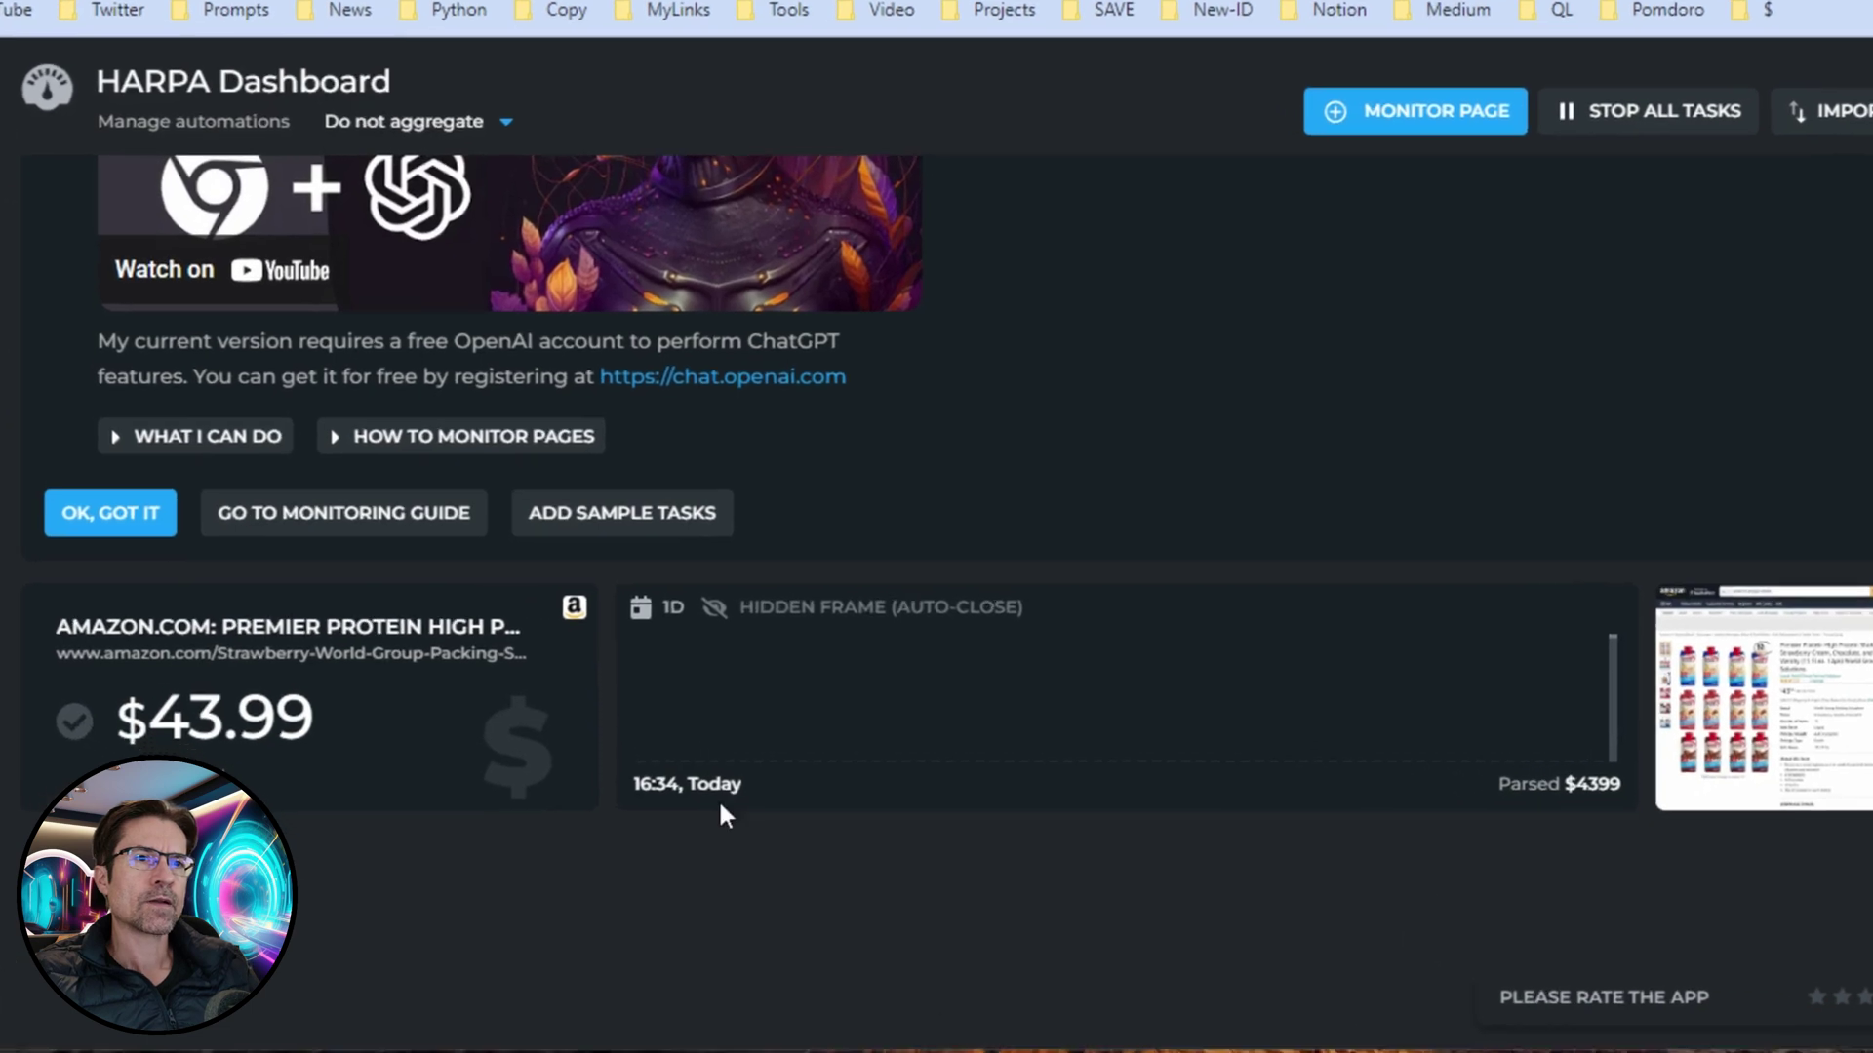
{"action": "mouse_move", "coordinate": [468, 673]}
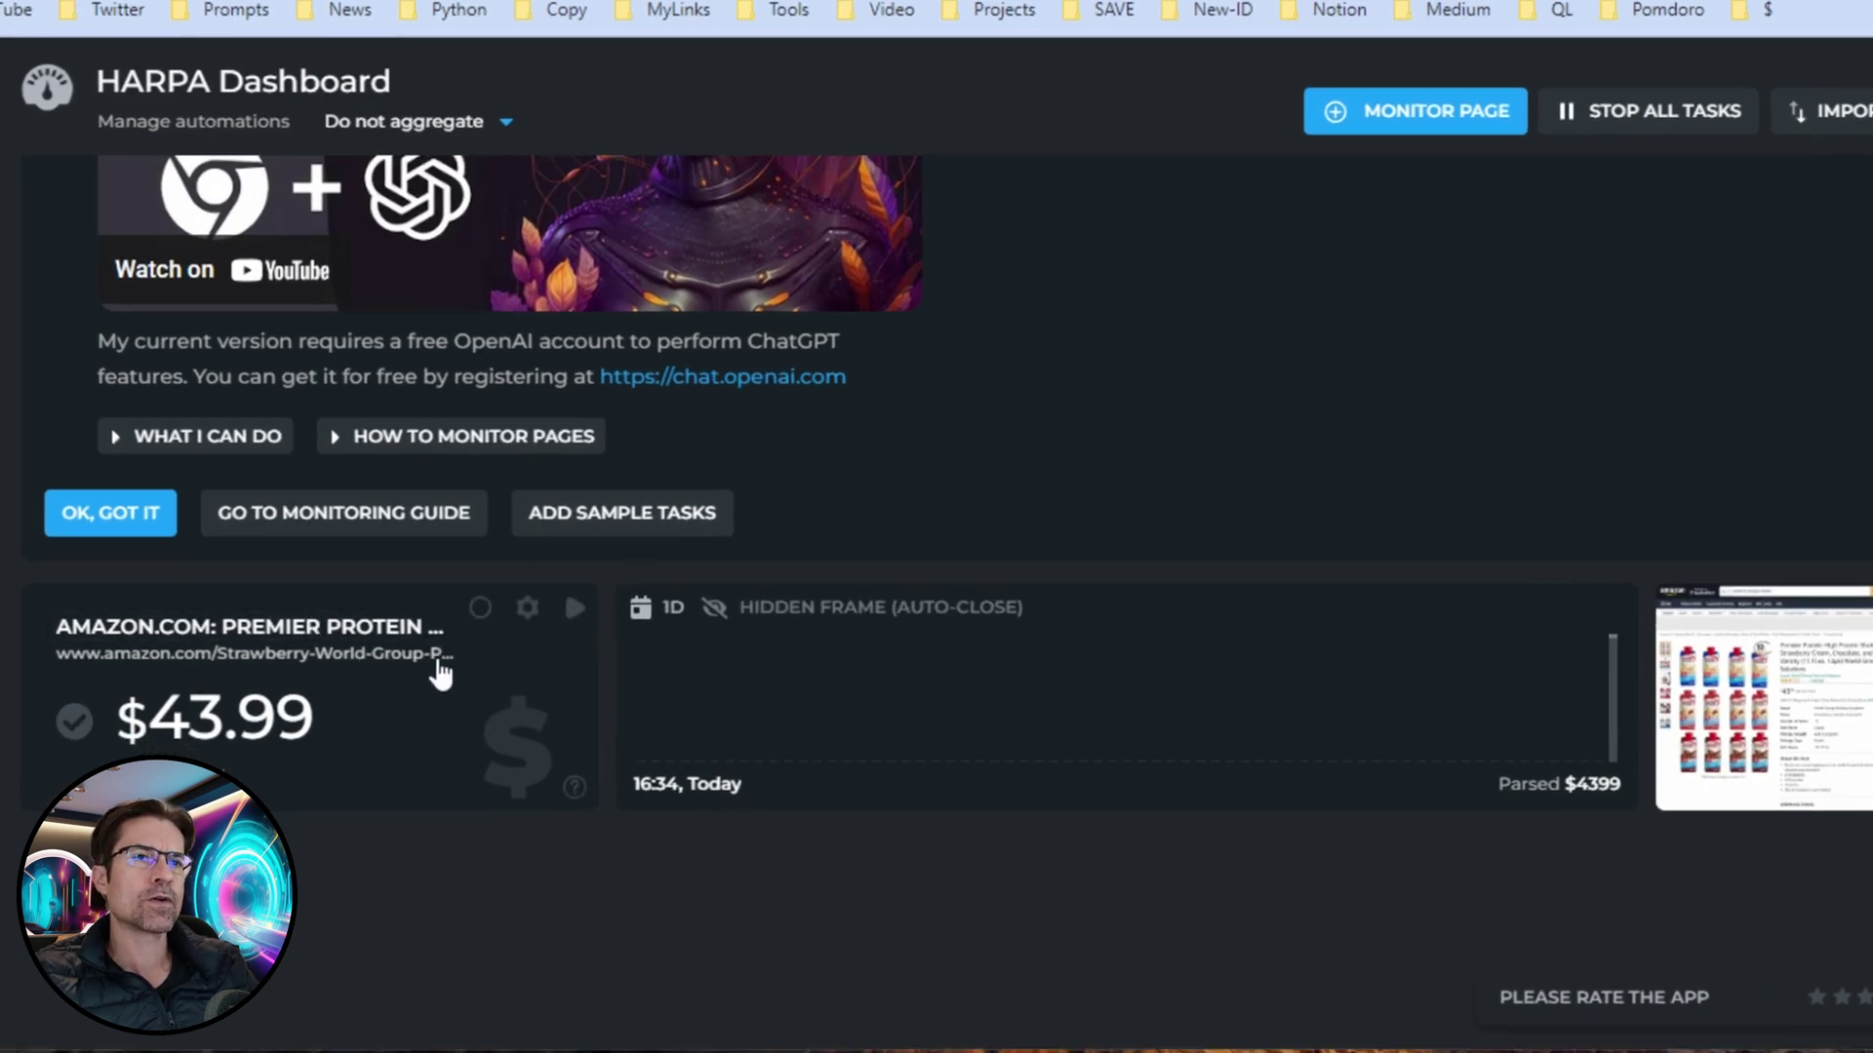
{"action": "left_click", "coordinate": [527, 609]}
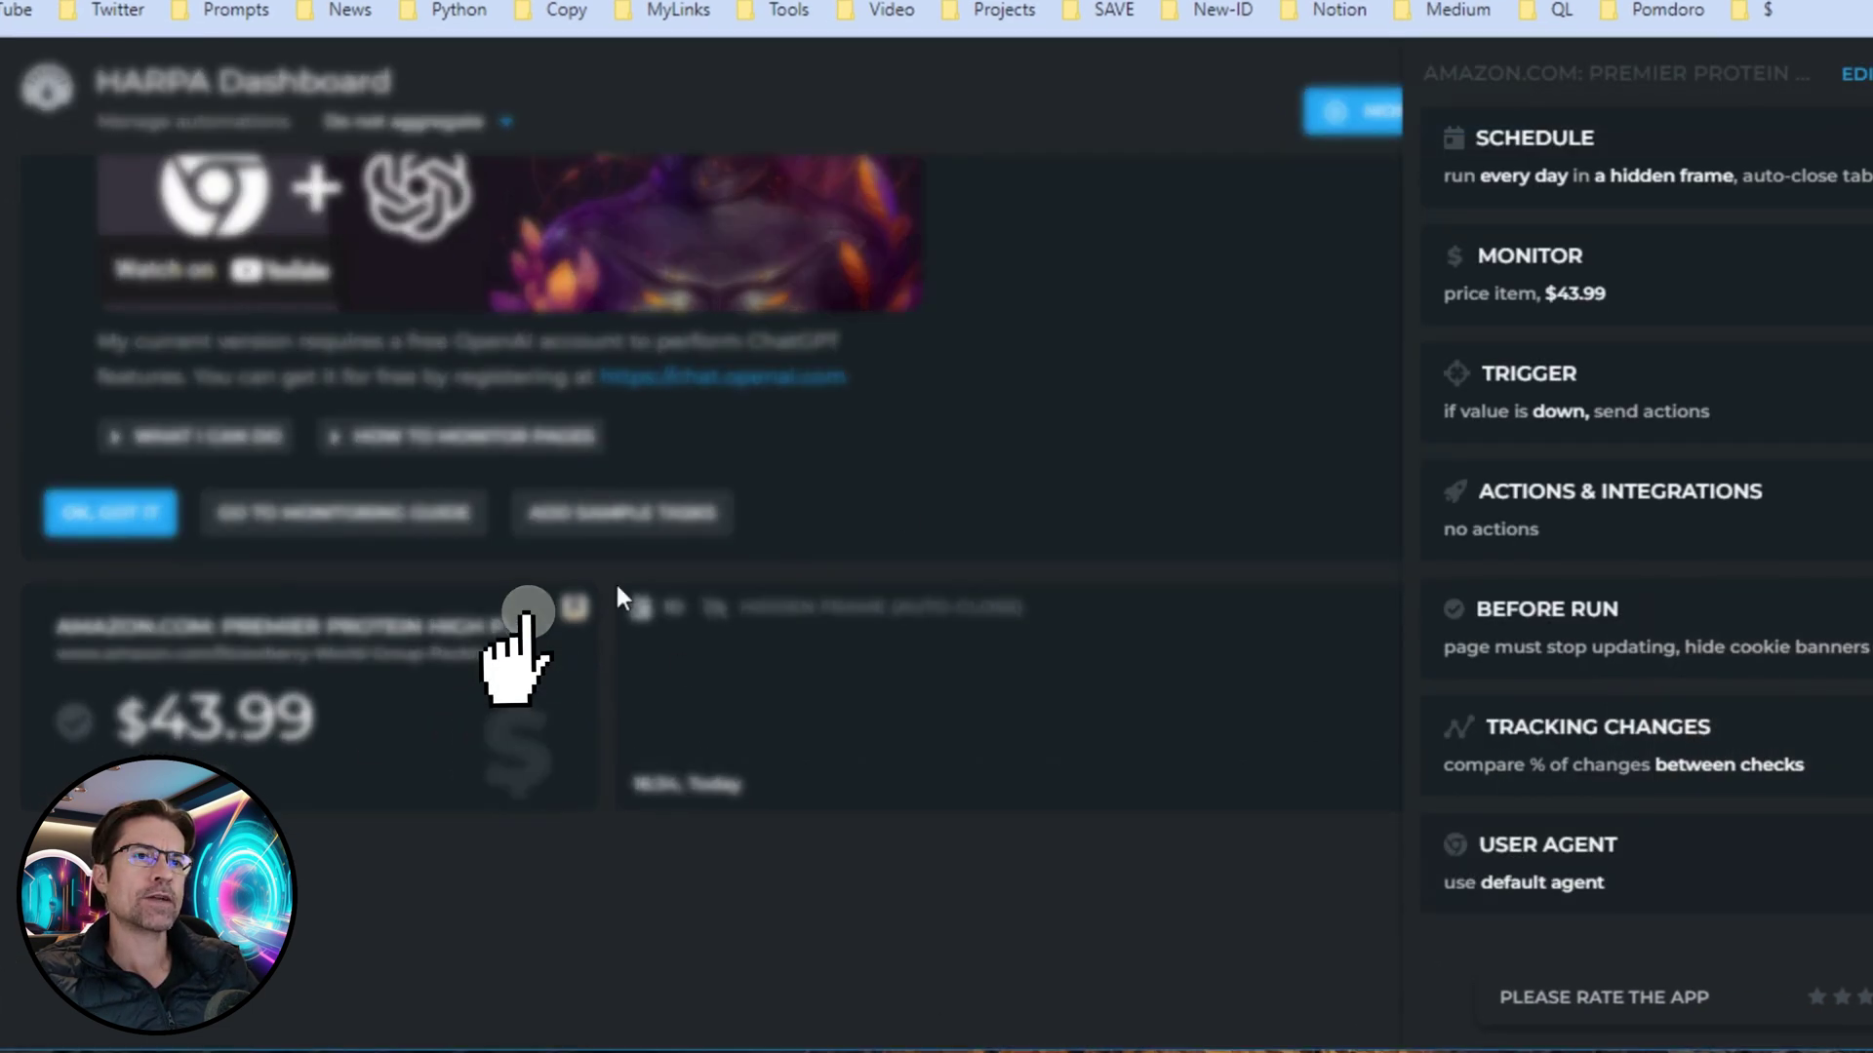
{"action": "left_click", "coordinate": [1149, 441]}
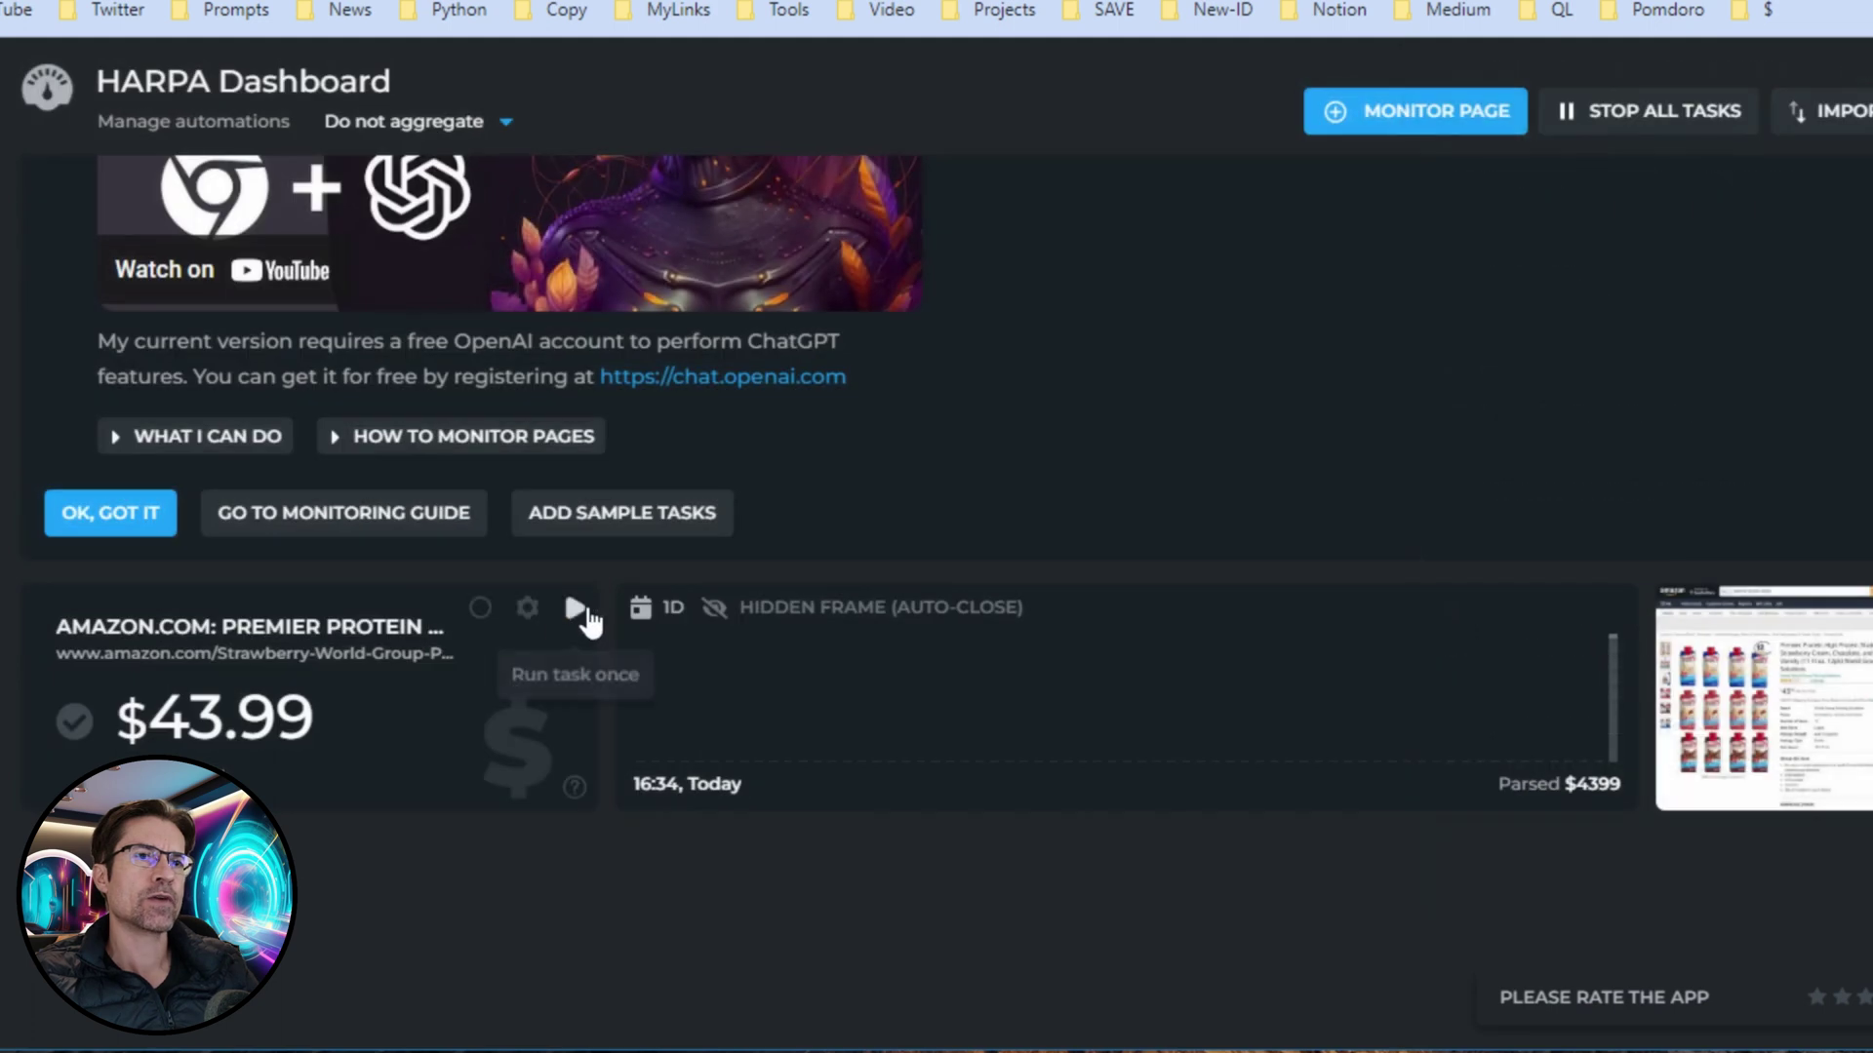
{"action": "left_click", "coordinate": [479, 608]}
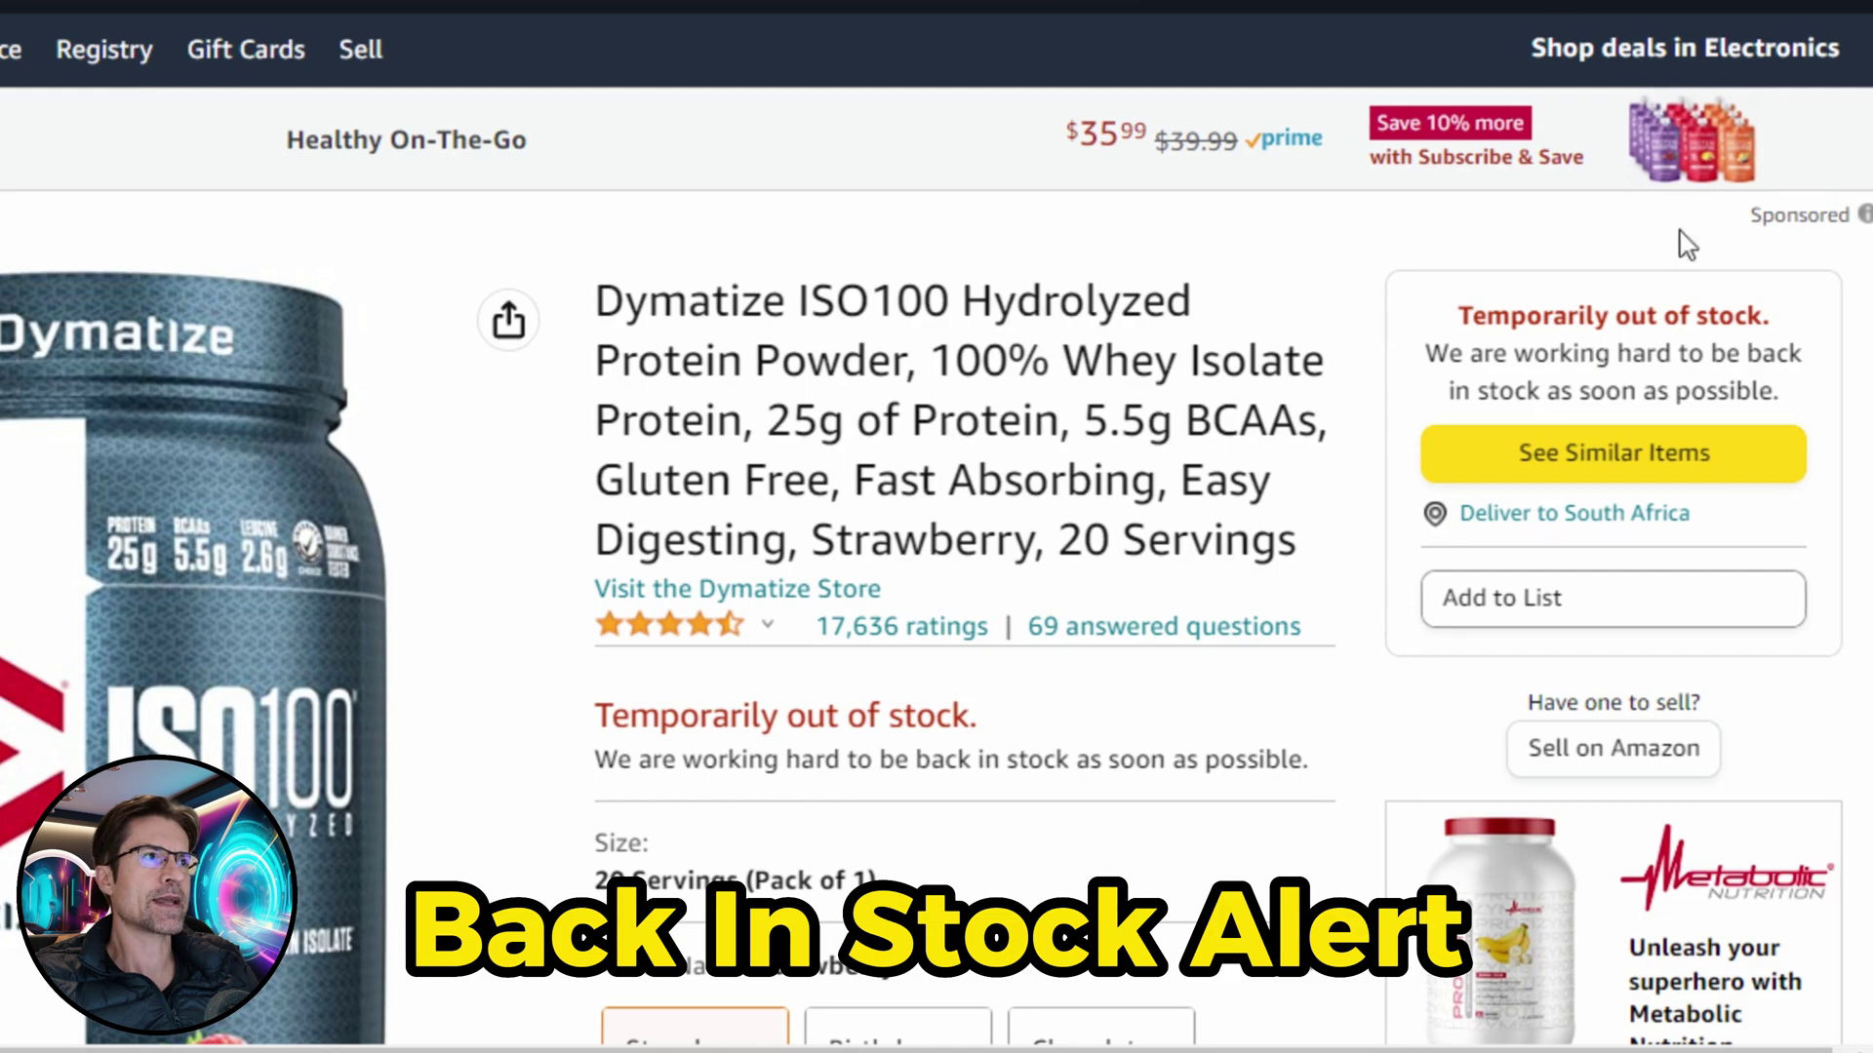
Select the Dymatize page's 'Temporarily out of stock.' message as the HTML element to monitor.
{"action": "key", "text": "alt+a"}
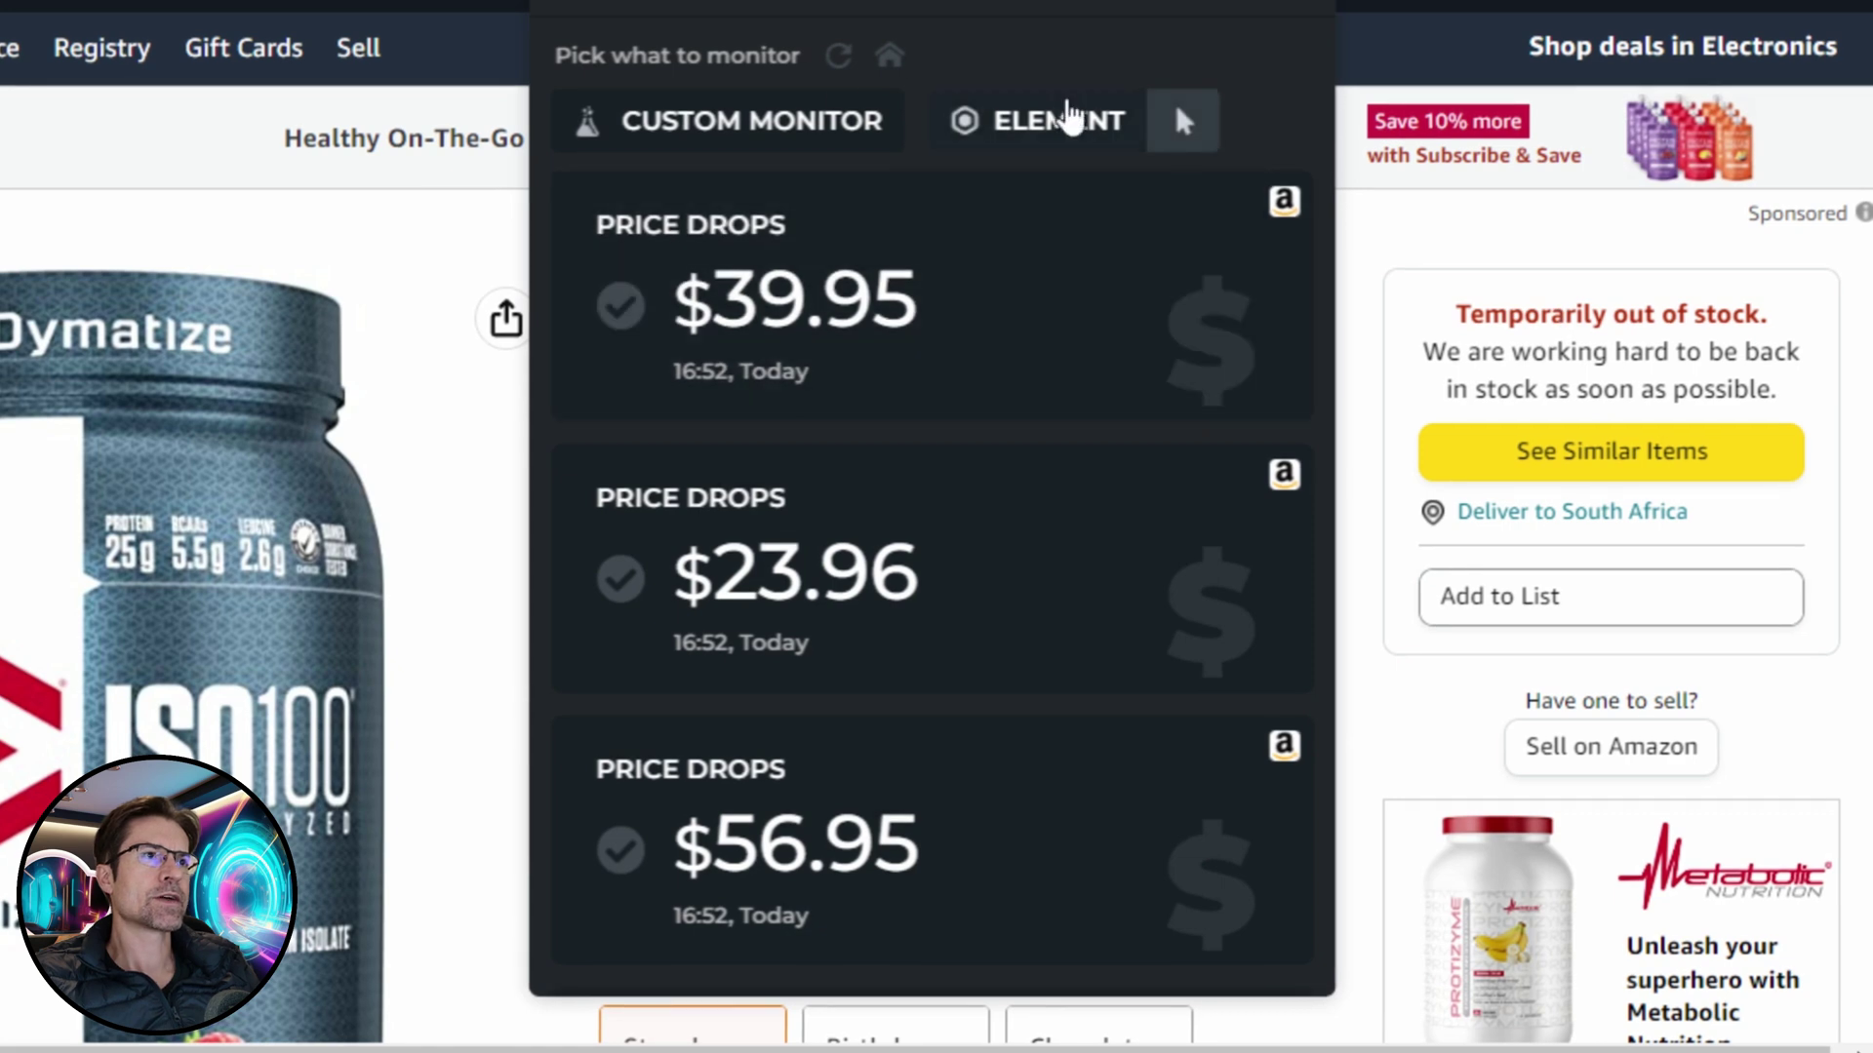
{"action": "left_click", "coordinate": [1019, 127]}
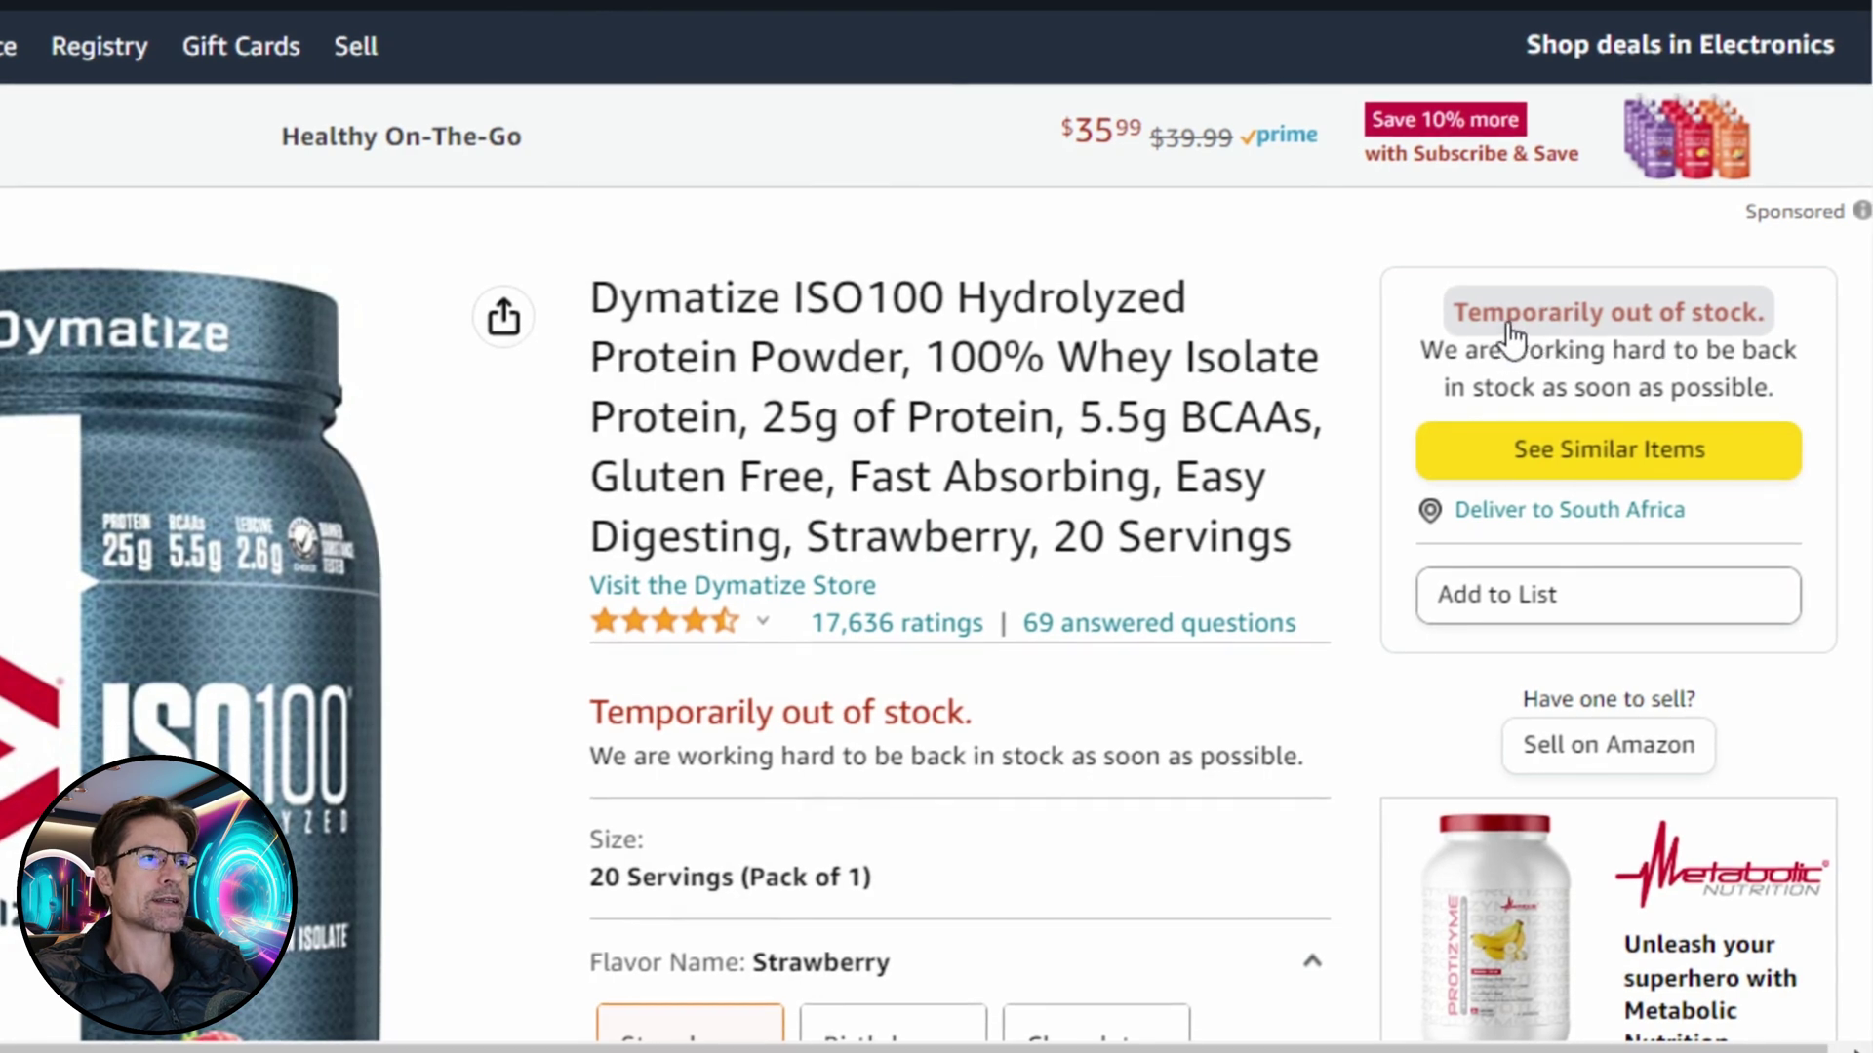
{"action": "left_click", "coordinate": [1509, 336]}
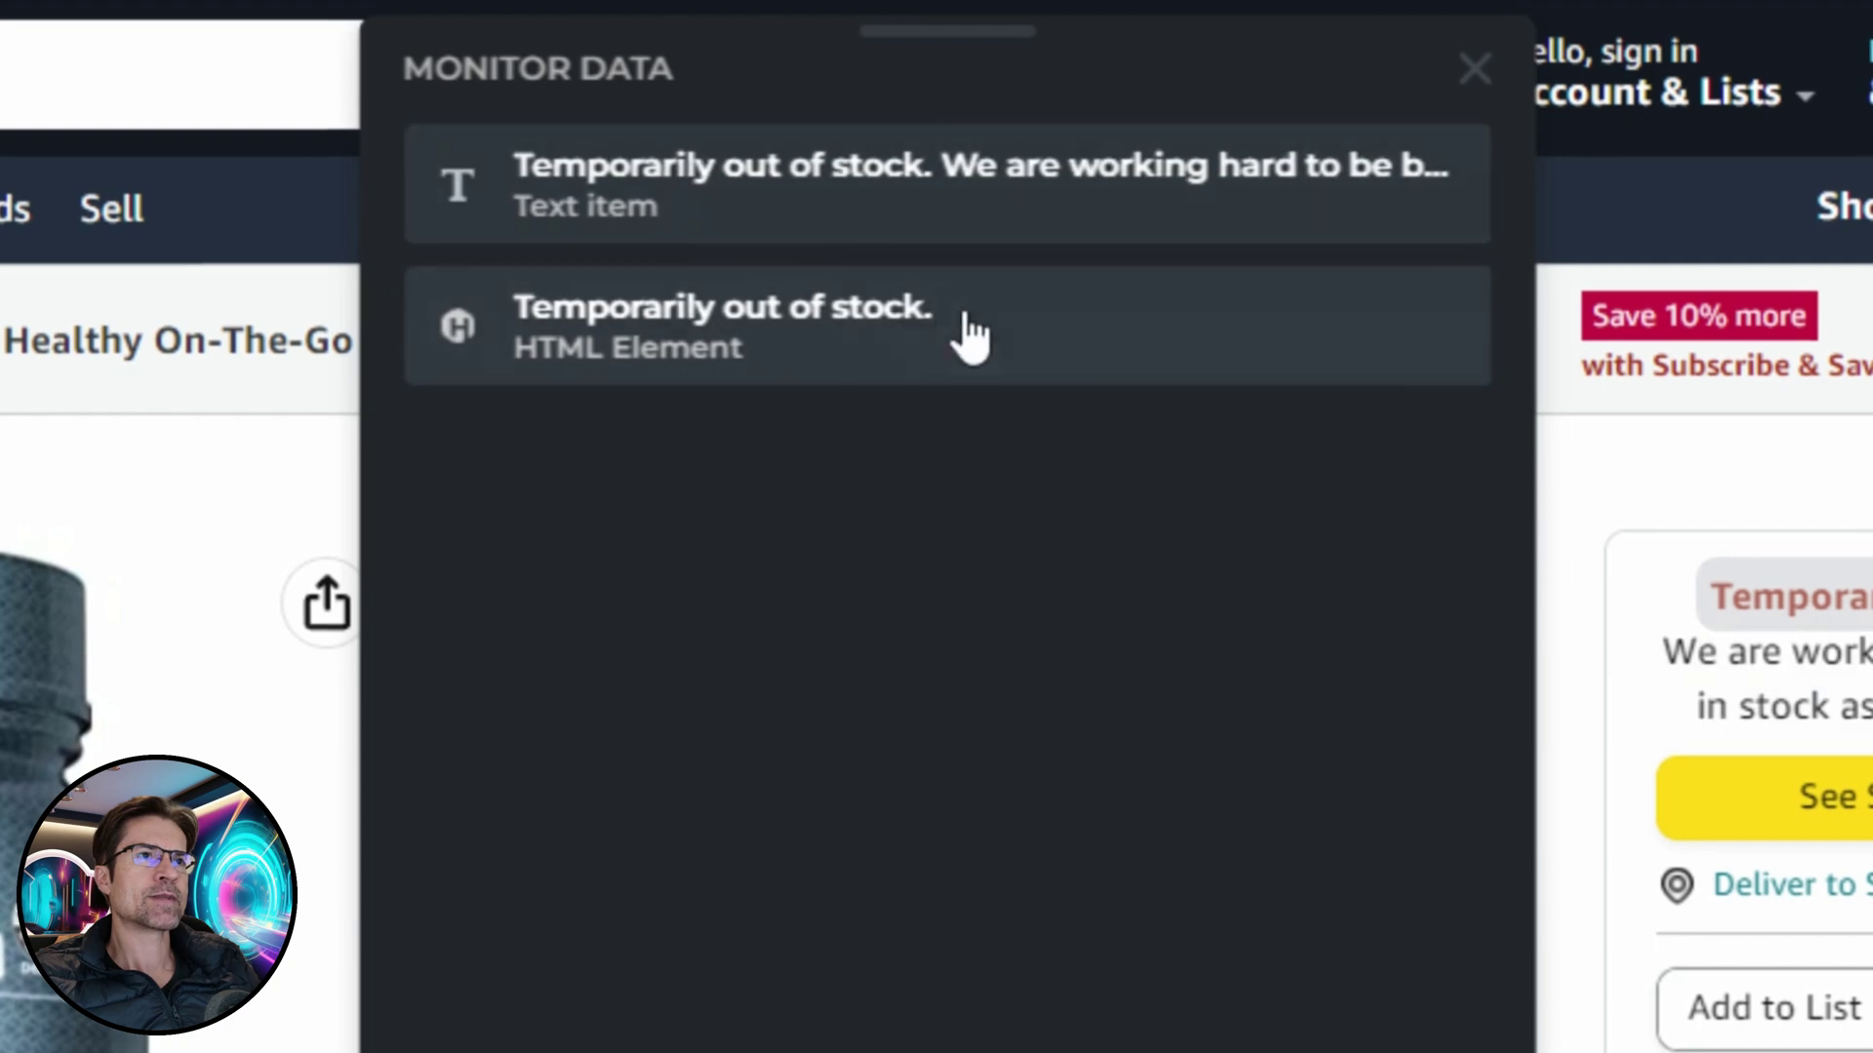
{"action": "left_click", "coordinate": [764, 363]}
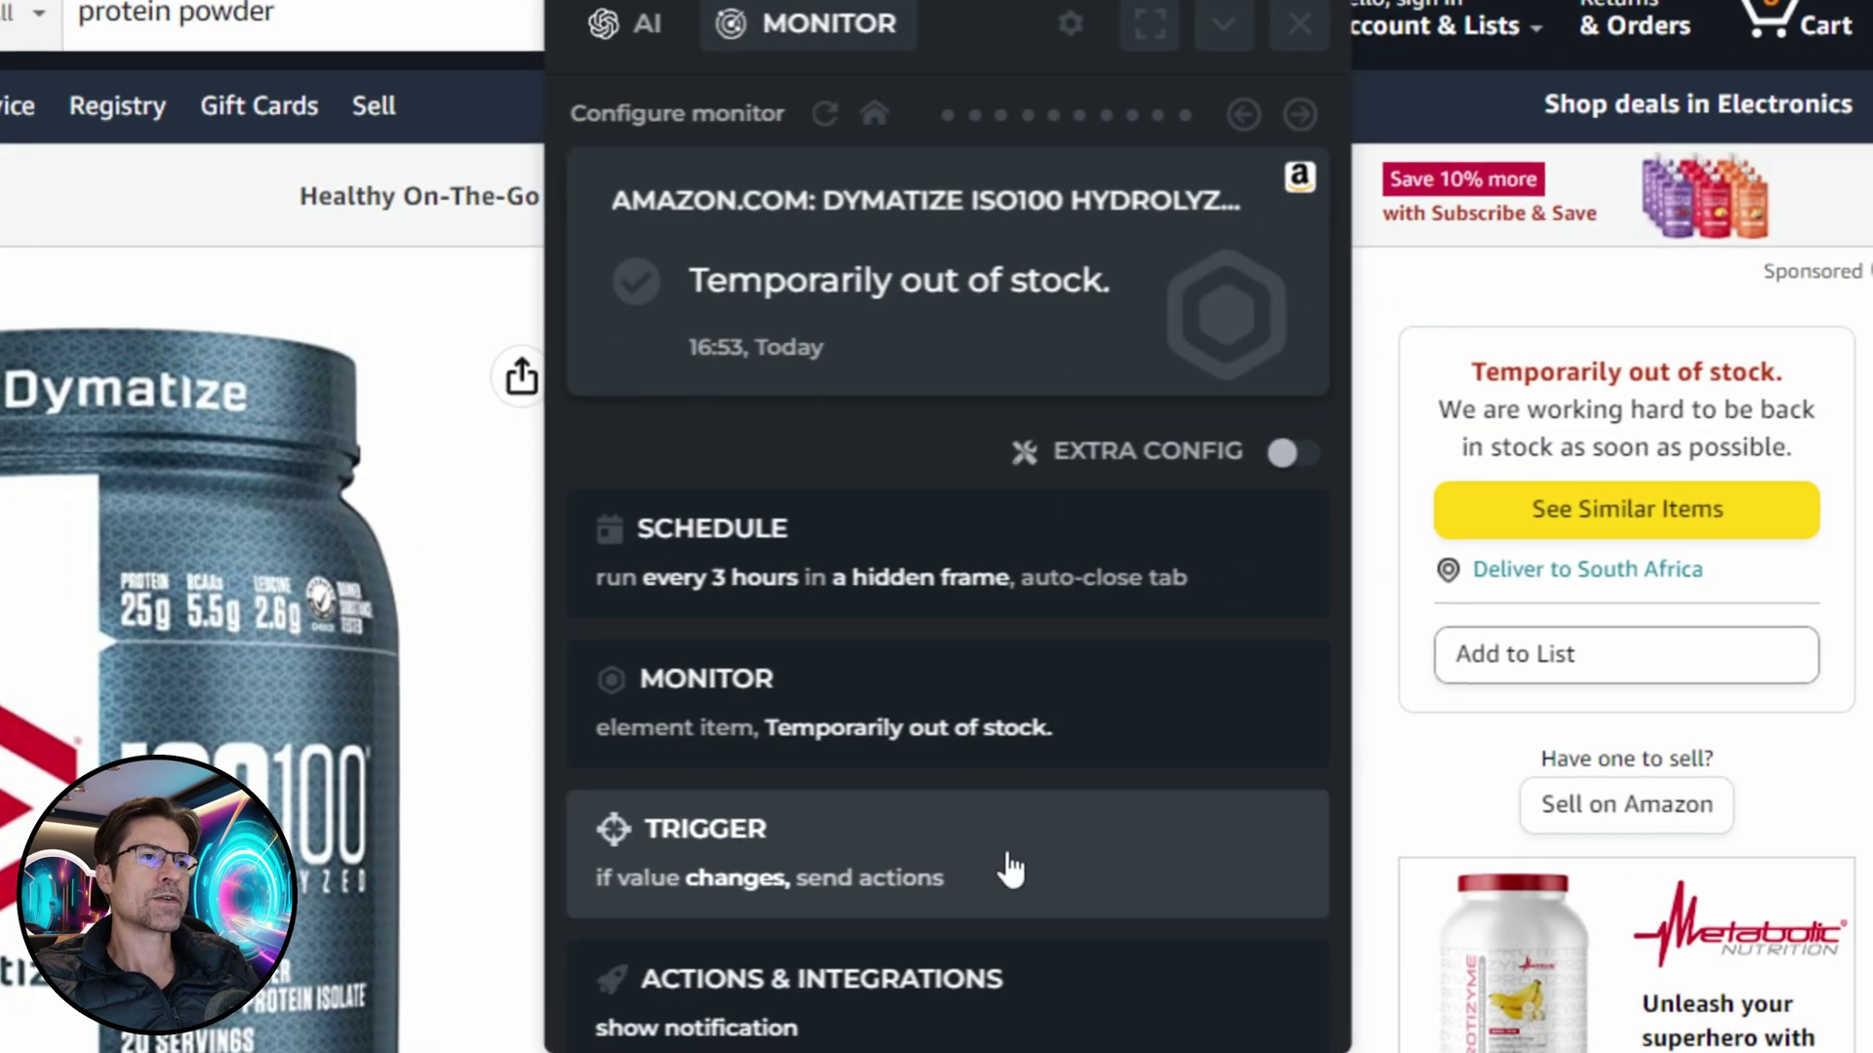
Set the trigger to 'item is removed' and start the 3-hourly back-in-stock monitor.
{"action": "left_click", "coordinate": [917, 889]}
{"action": "left_click", "coordinate": [819, 243]}
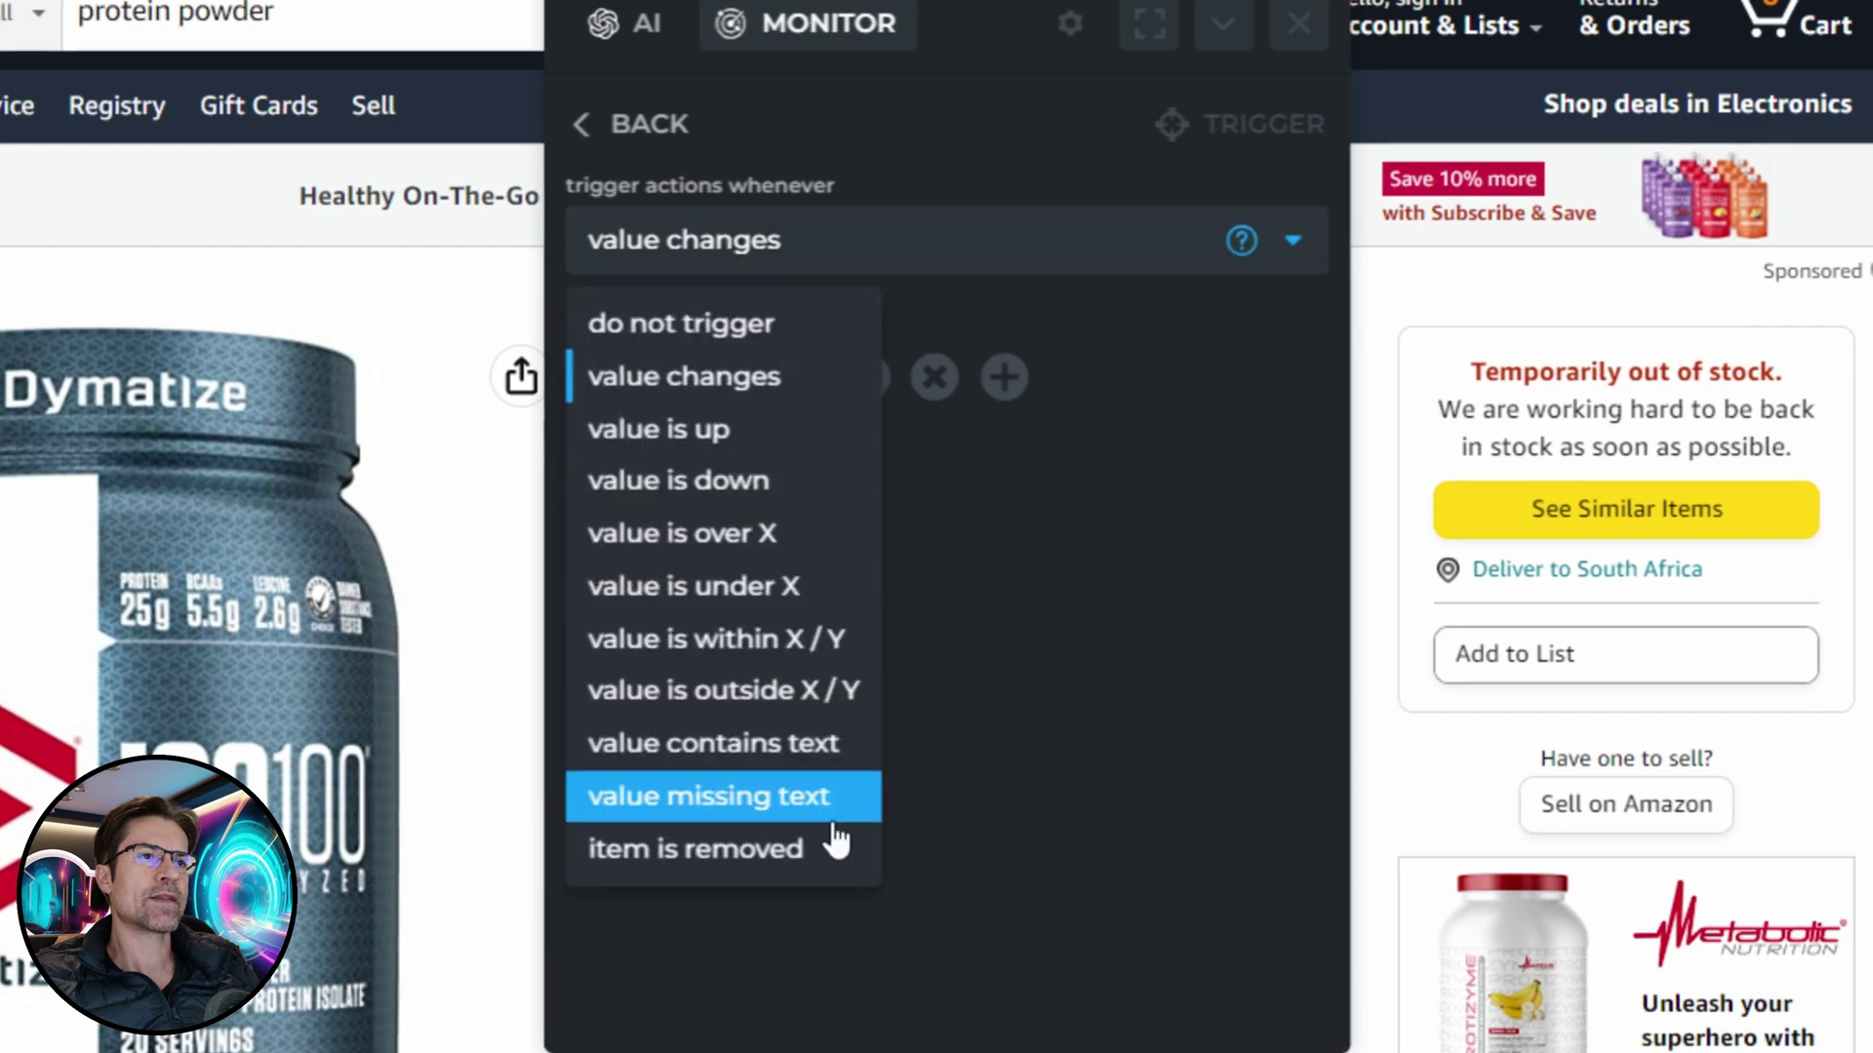
{"action": "left_click", "coordinate": [803, 856]}
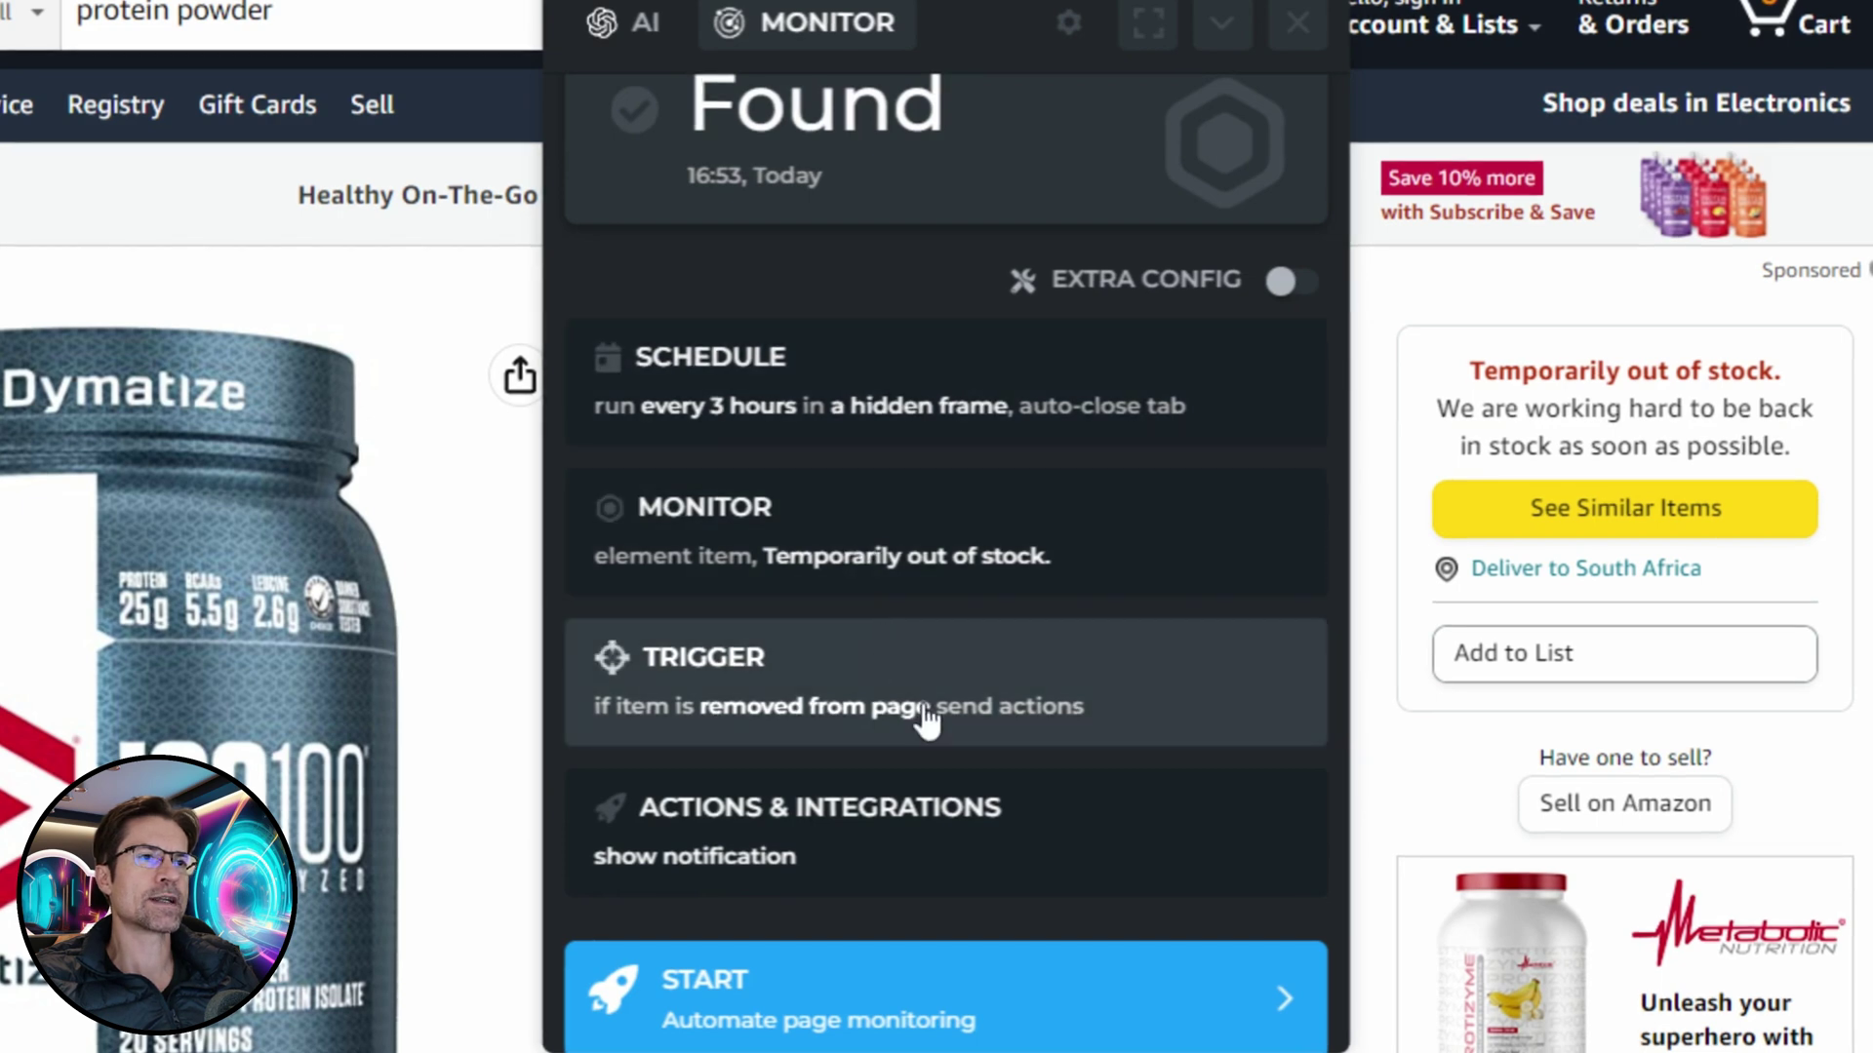
{"action": "scroll", "coordinate": [1053, 888], "scroll_direction": "down", "scroll_amount": 1}
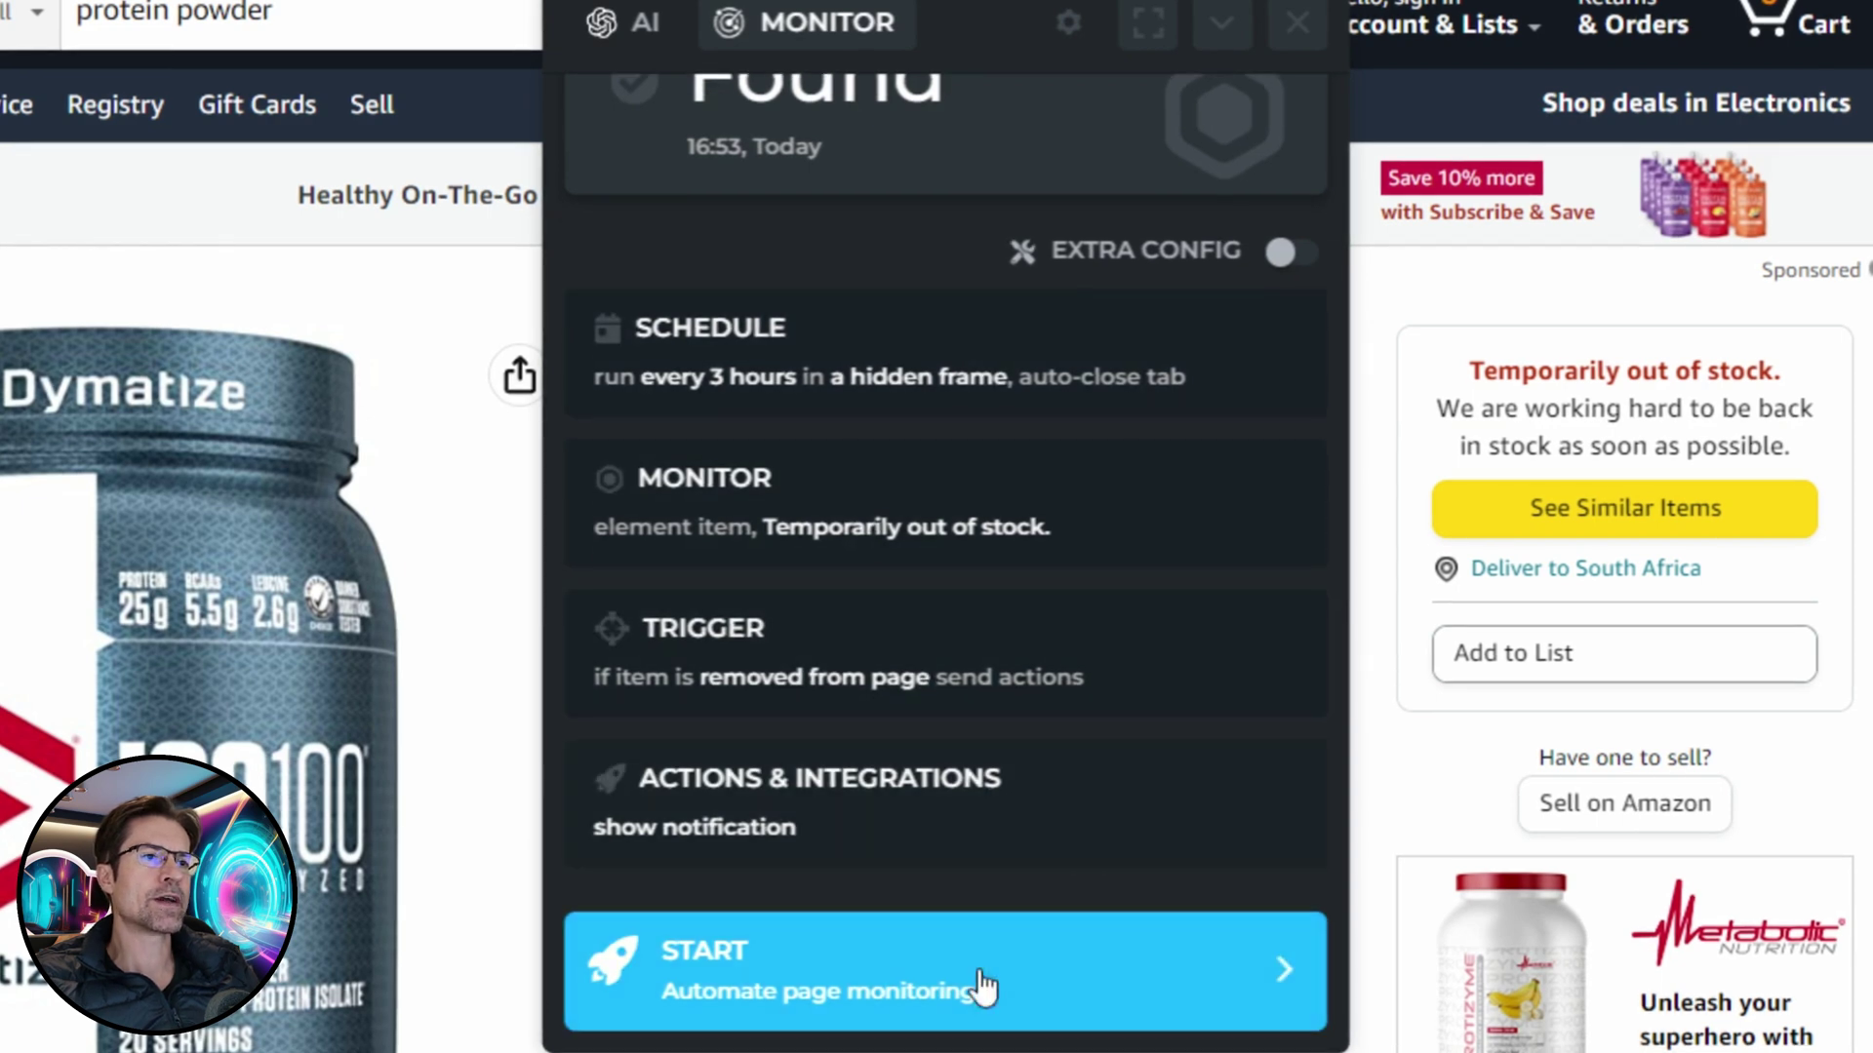
{"action": "left_click", "coordinate": [792, 987]}
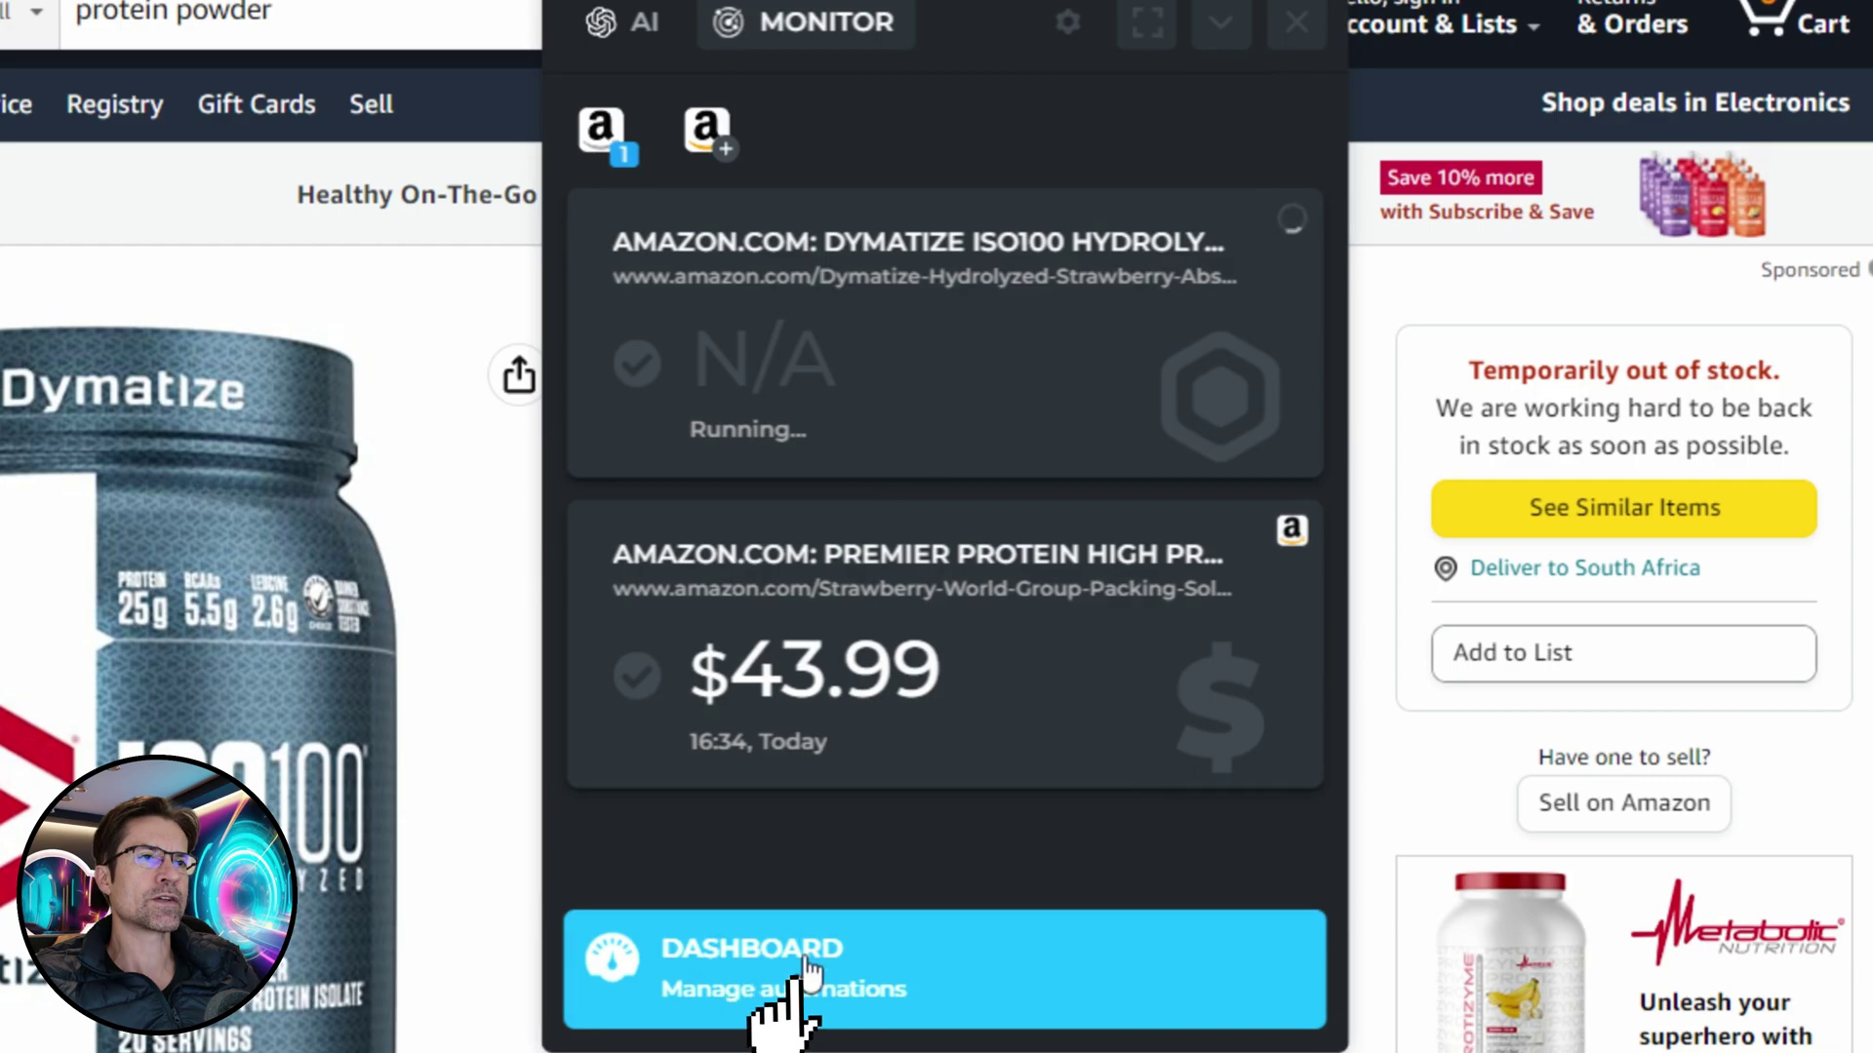
{"action": "left_click", "coordinate": [804, 957]}
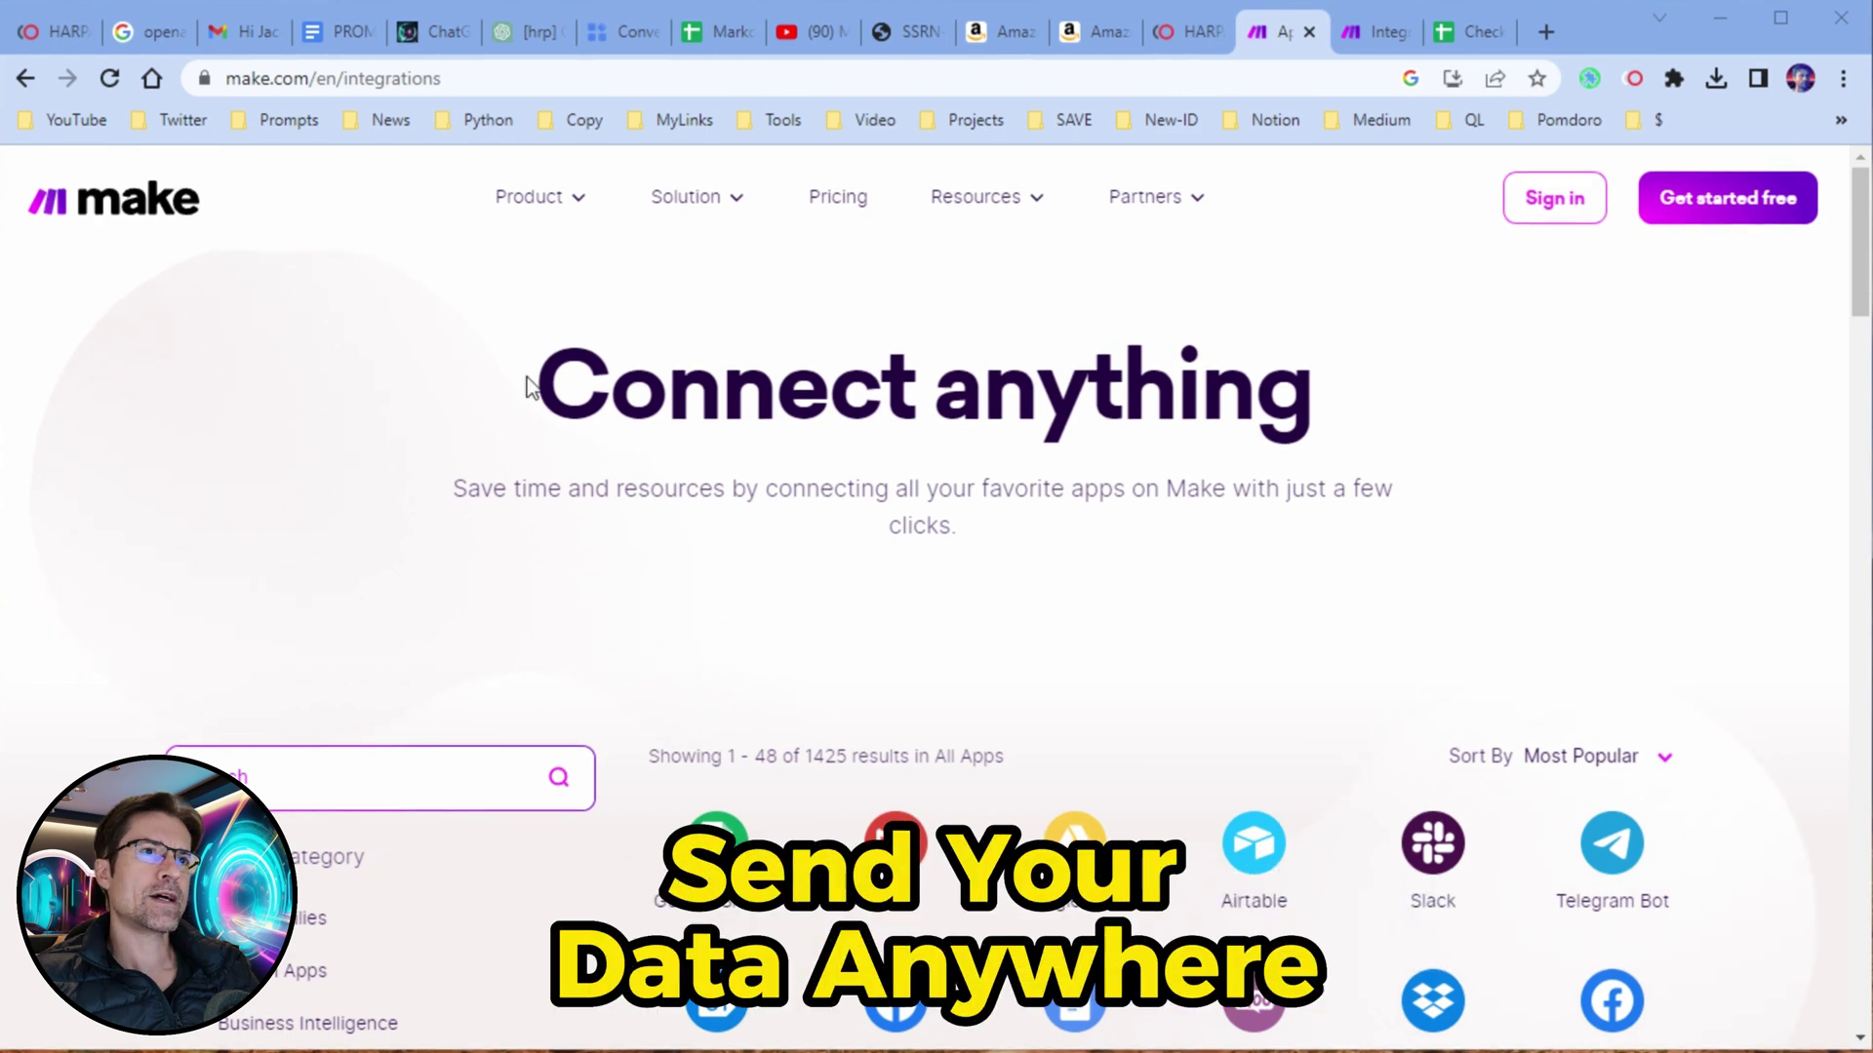
Highlight the 1425 apps count and scroll through Make.com's integrations grid.
{"action": "double_click", "coordinate": [824, 755]}
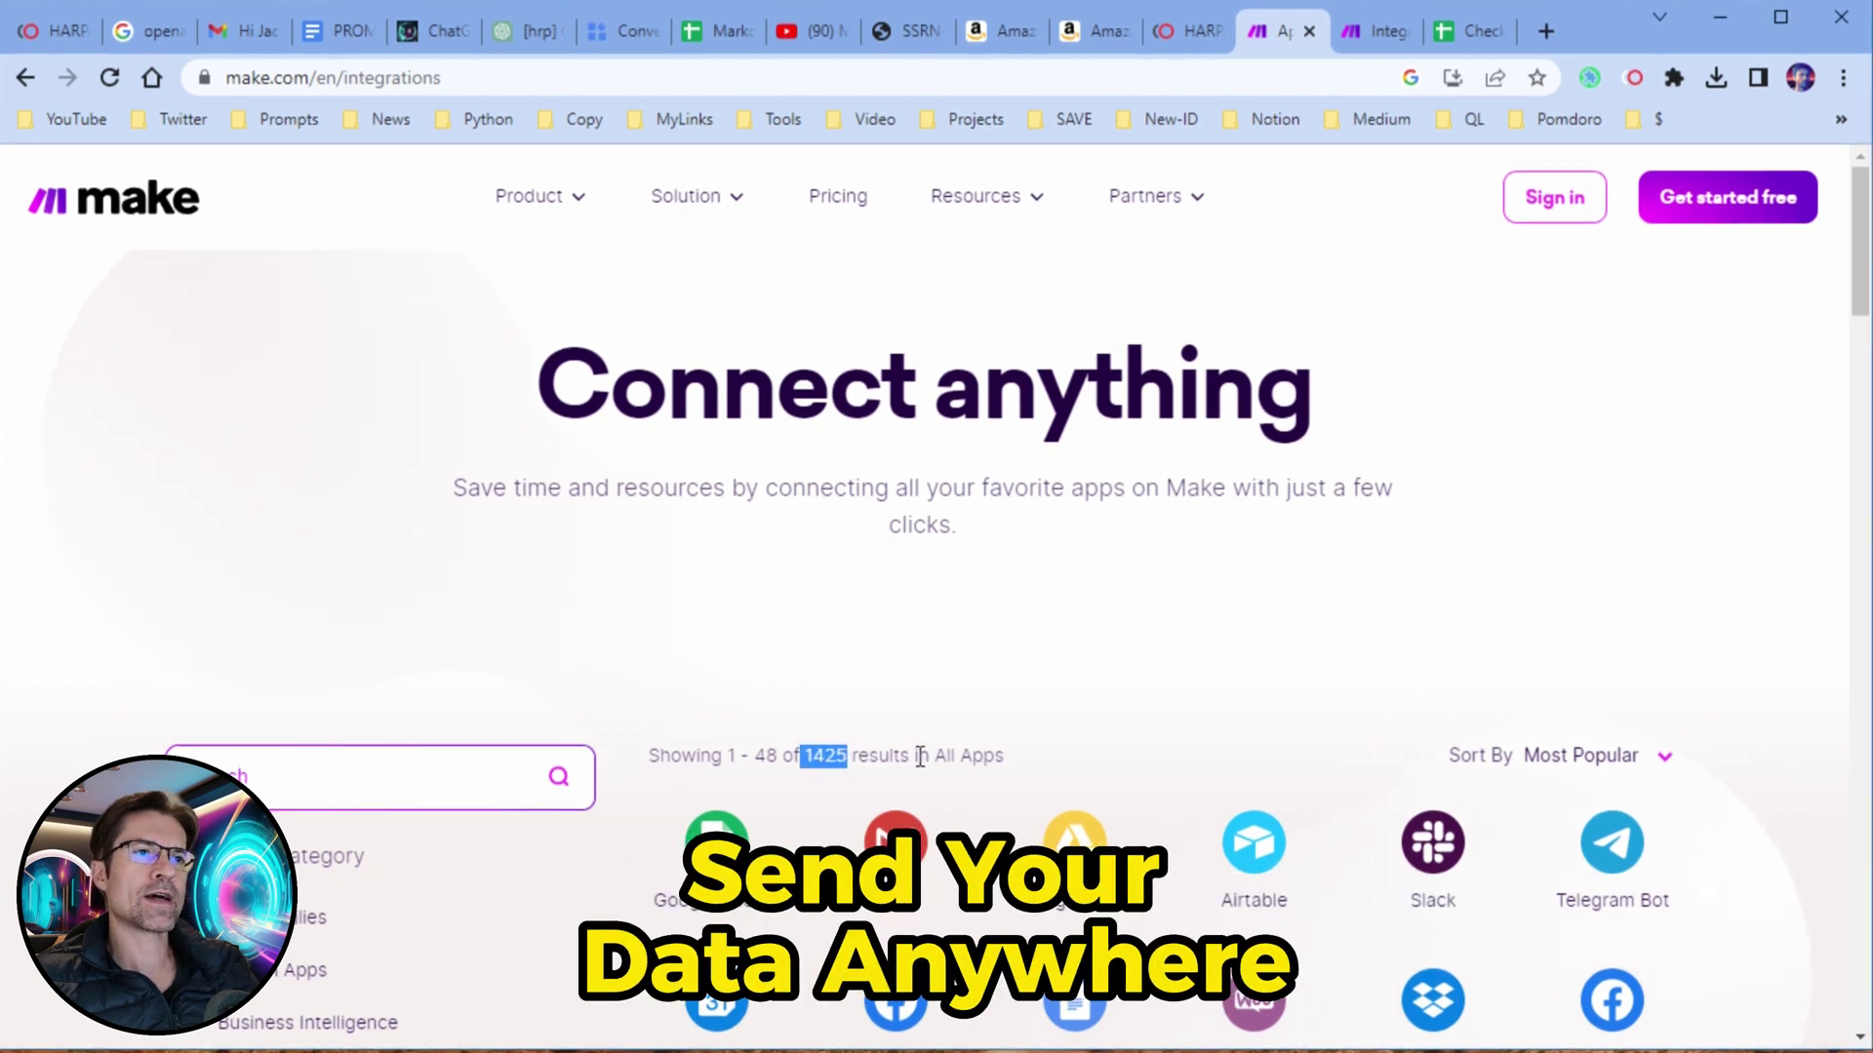
{"action": "scroll", "coordinate": [919, 758], "scroll_direction": "down", "scroll_amount": 3}
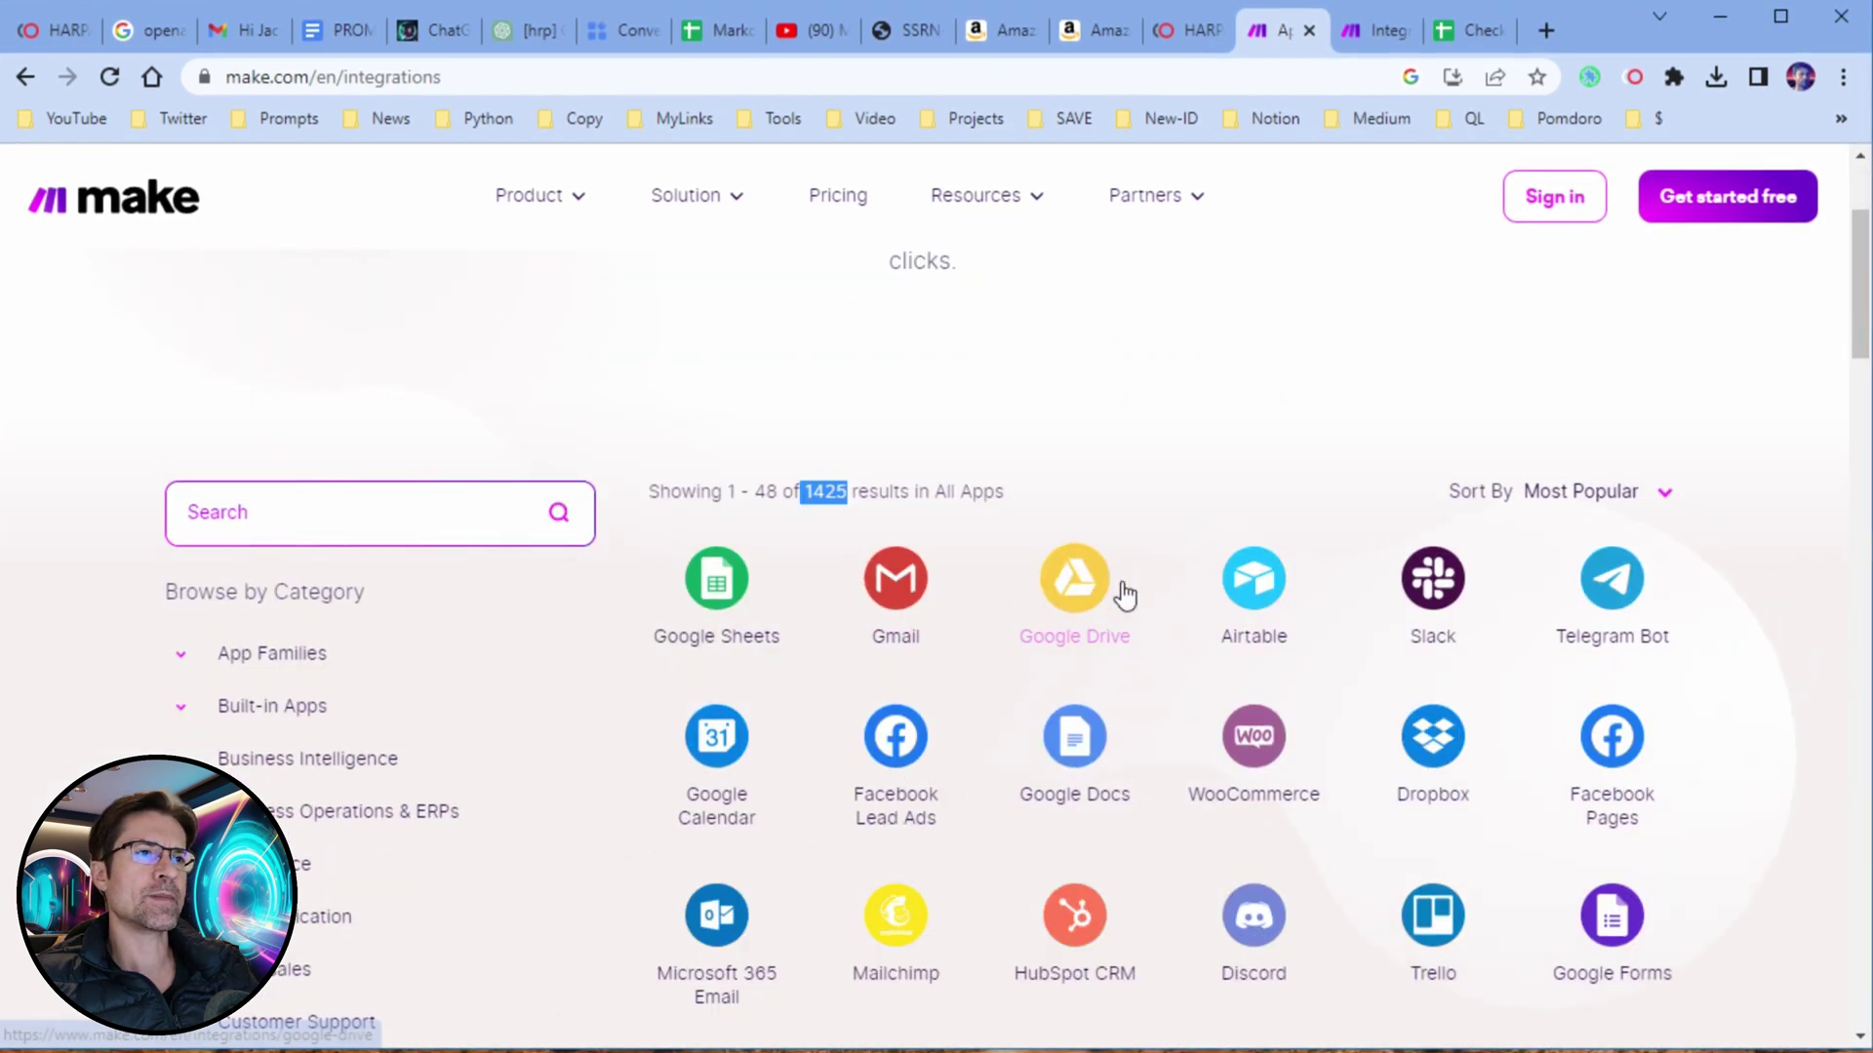
{"action": "scroll", "coordinate": [1518, 690], "scroll_direction": "down", "scroll_amount": 6}
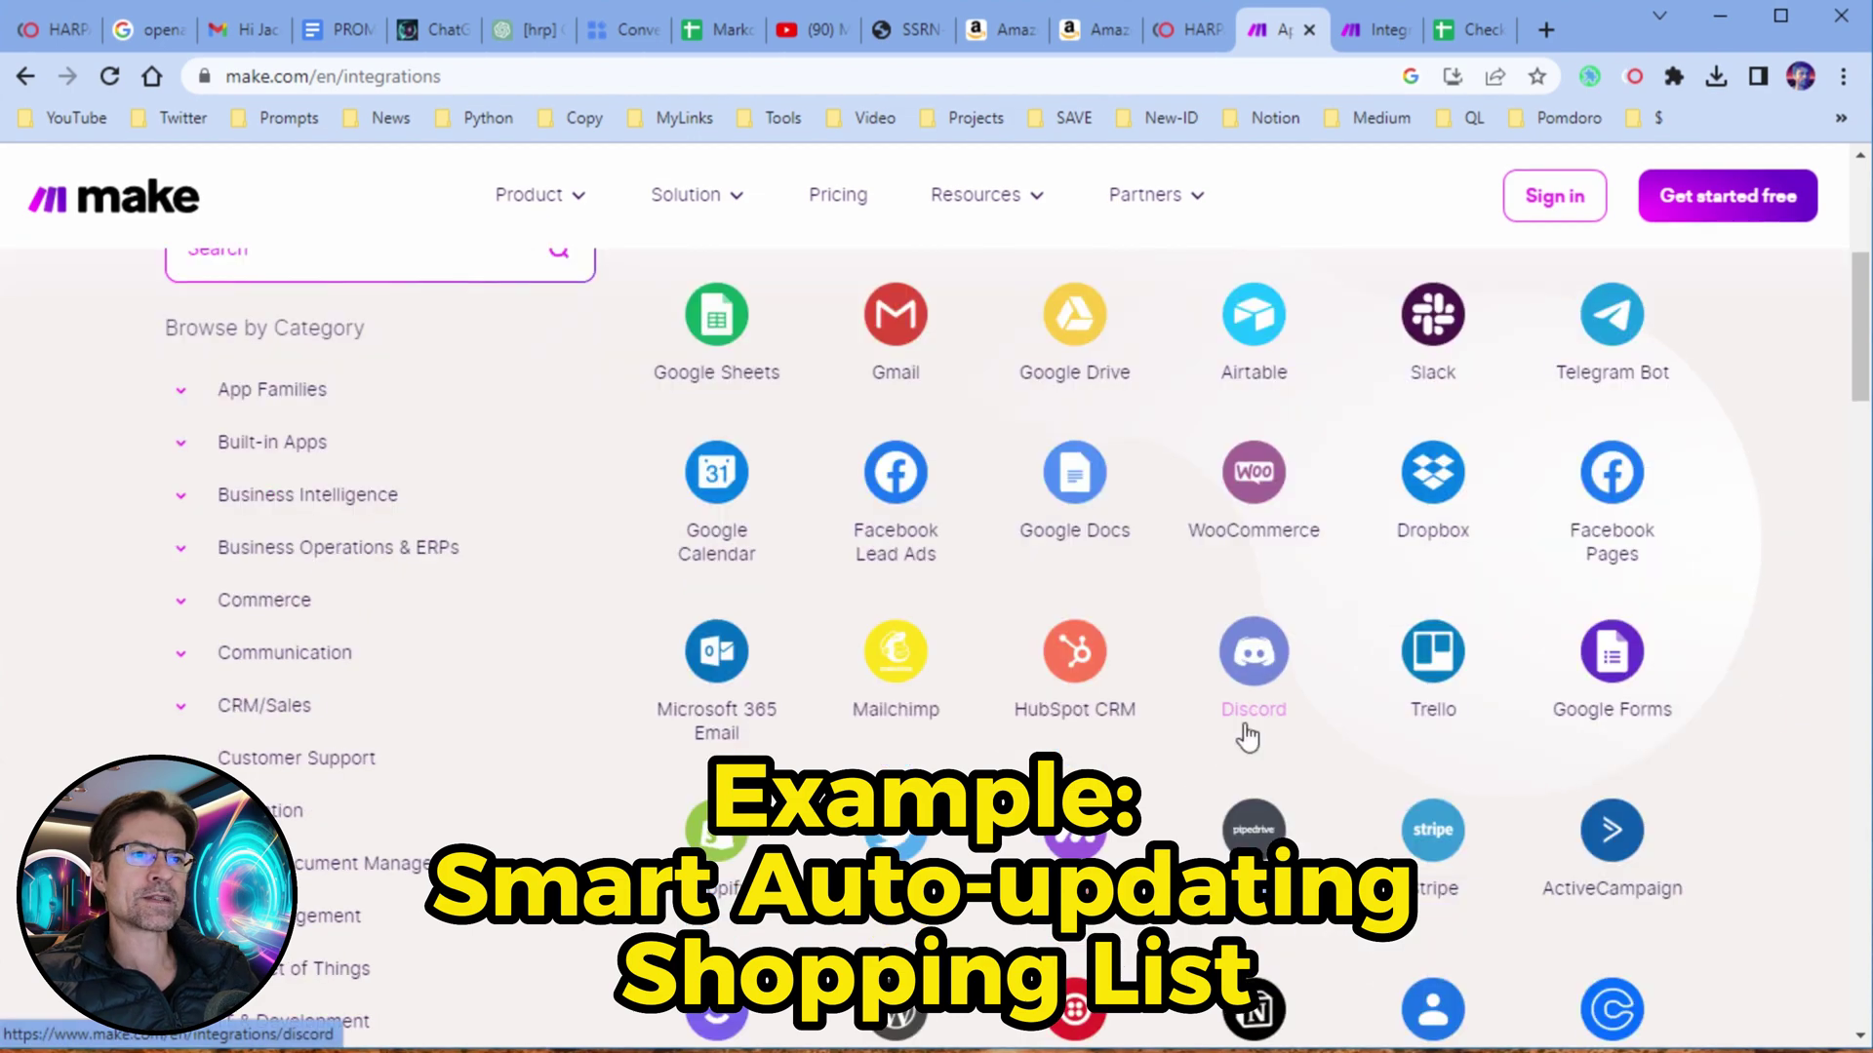
{"action": "scroll", "coordinate": [1346, 789], "scroll_direction": "up", "scroll_amount": 9}
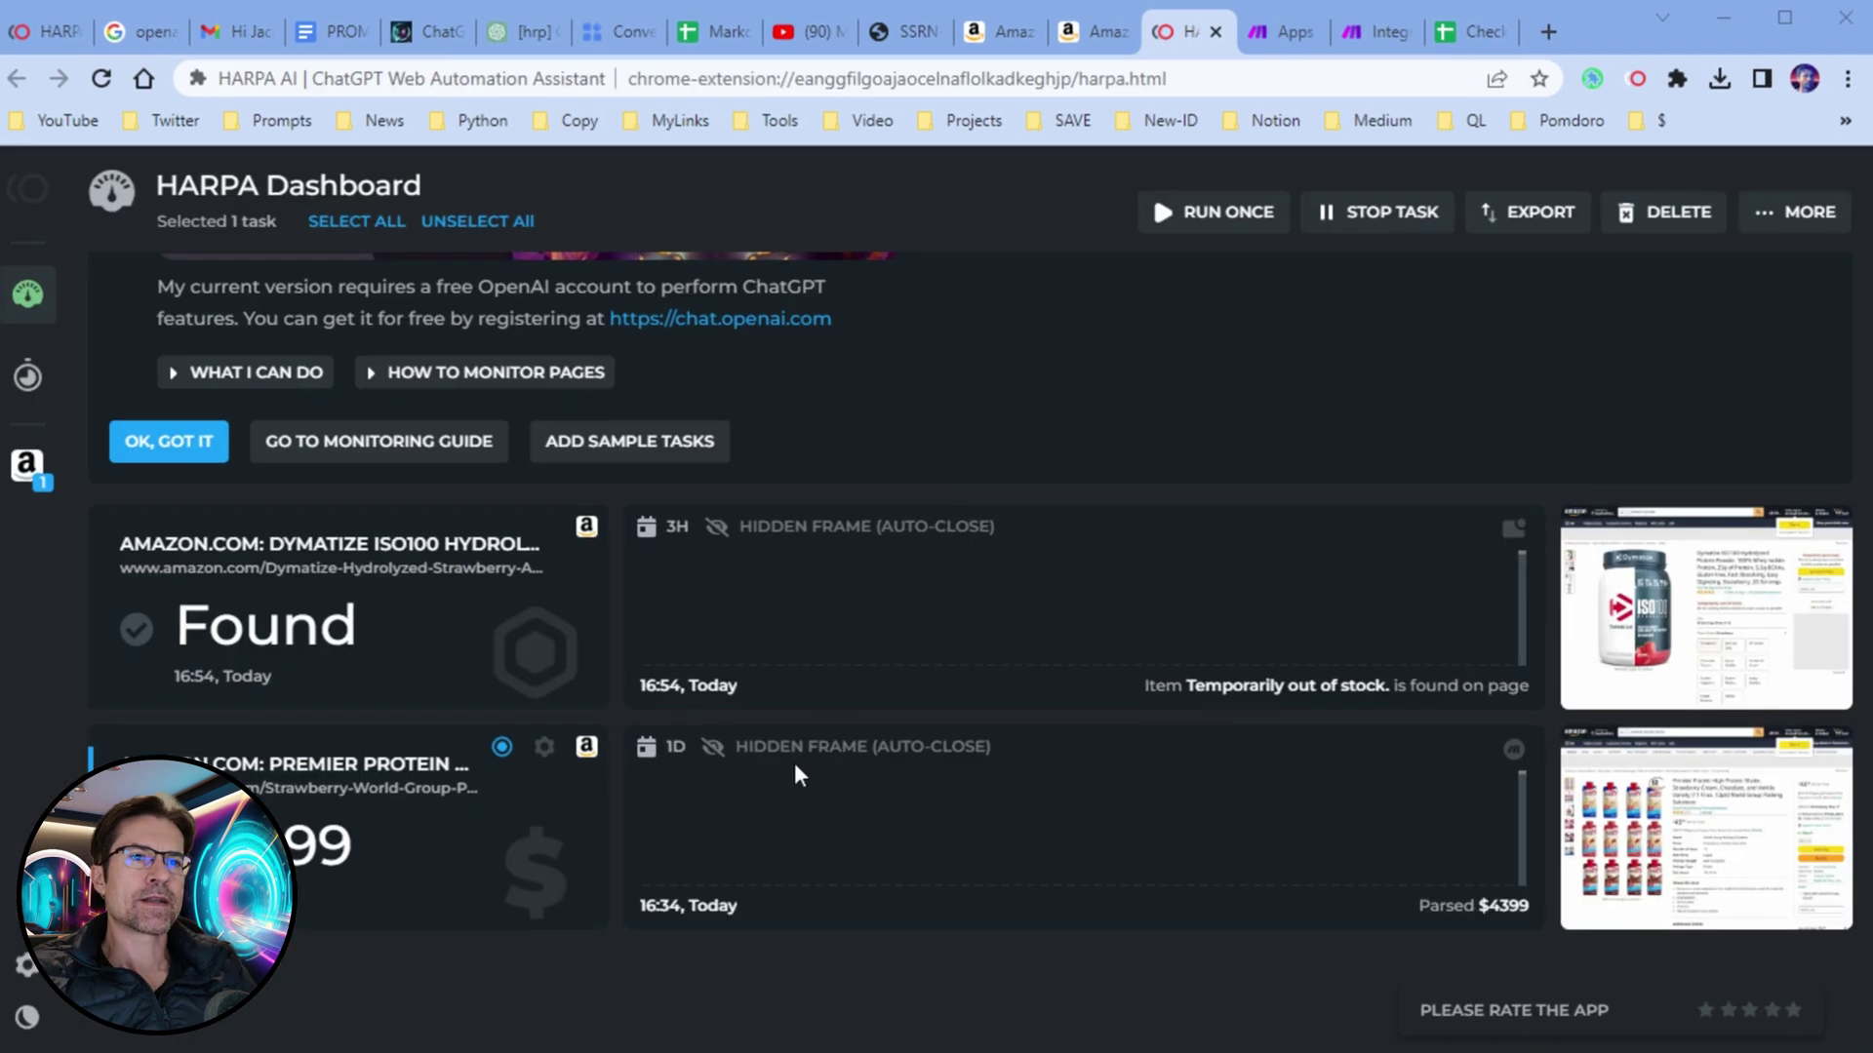
Enable Make / Integromat event sending for the Premier Protein task and install the HARPA AI Web Monitor app.
{"action": "left_click", "coordinate": [544, 749]}
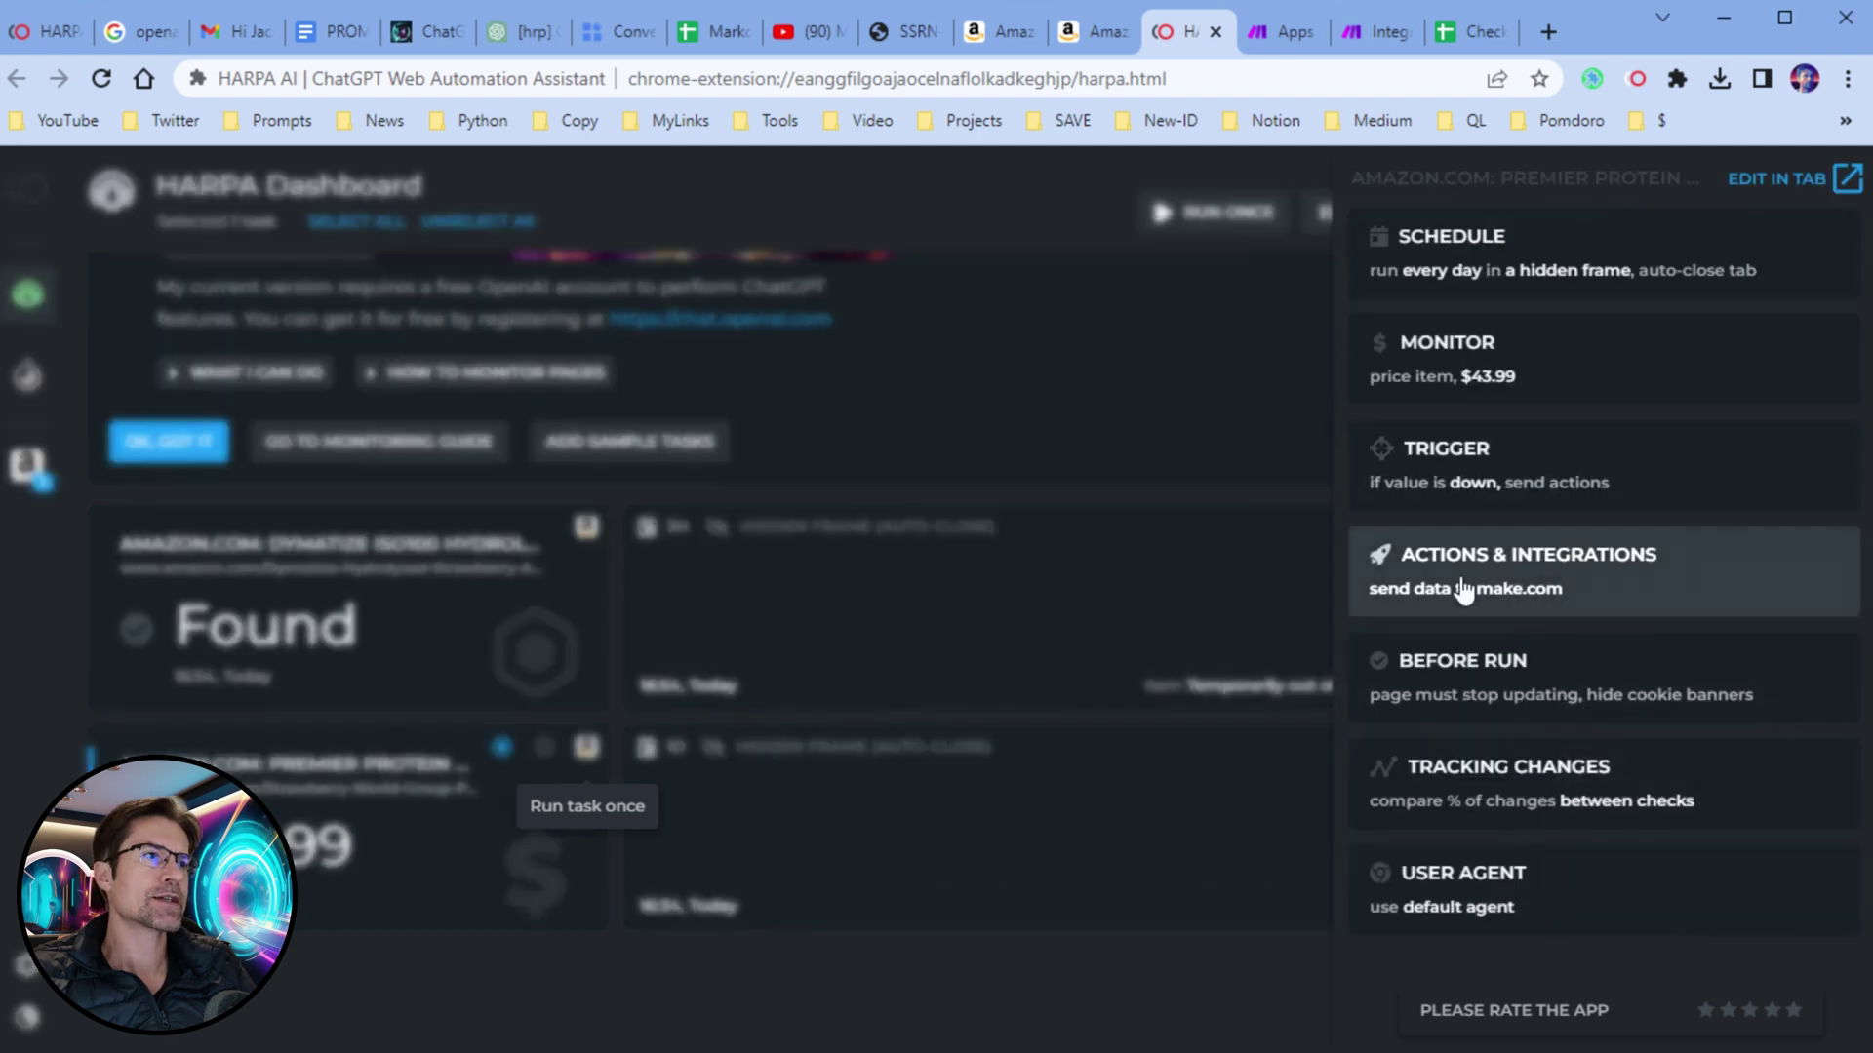
{"action": "left_click", "coordinate": [1595, 564]}
{"action": "left_click", "coordinate": [1820, 357]}
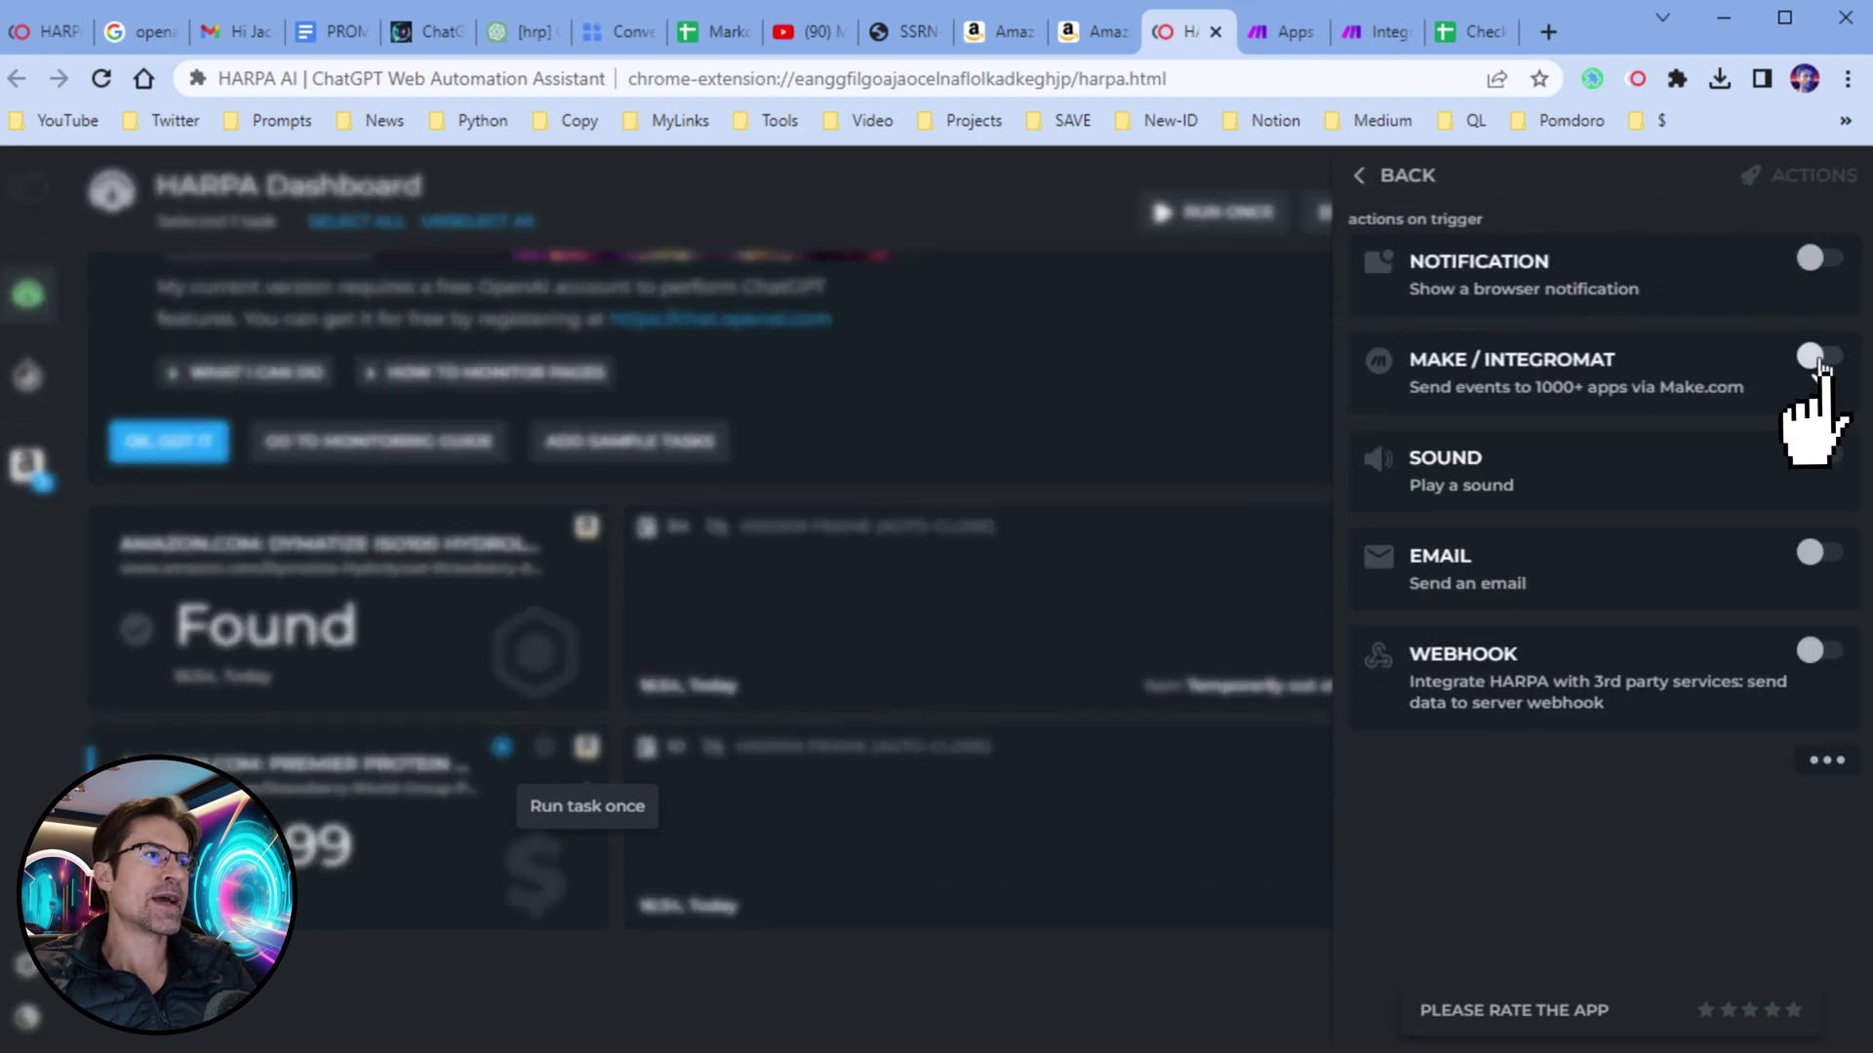
{"action": "left_click", "coordinate": [1820, 357]}
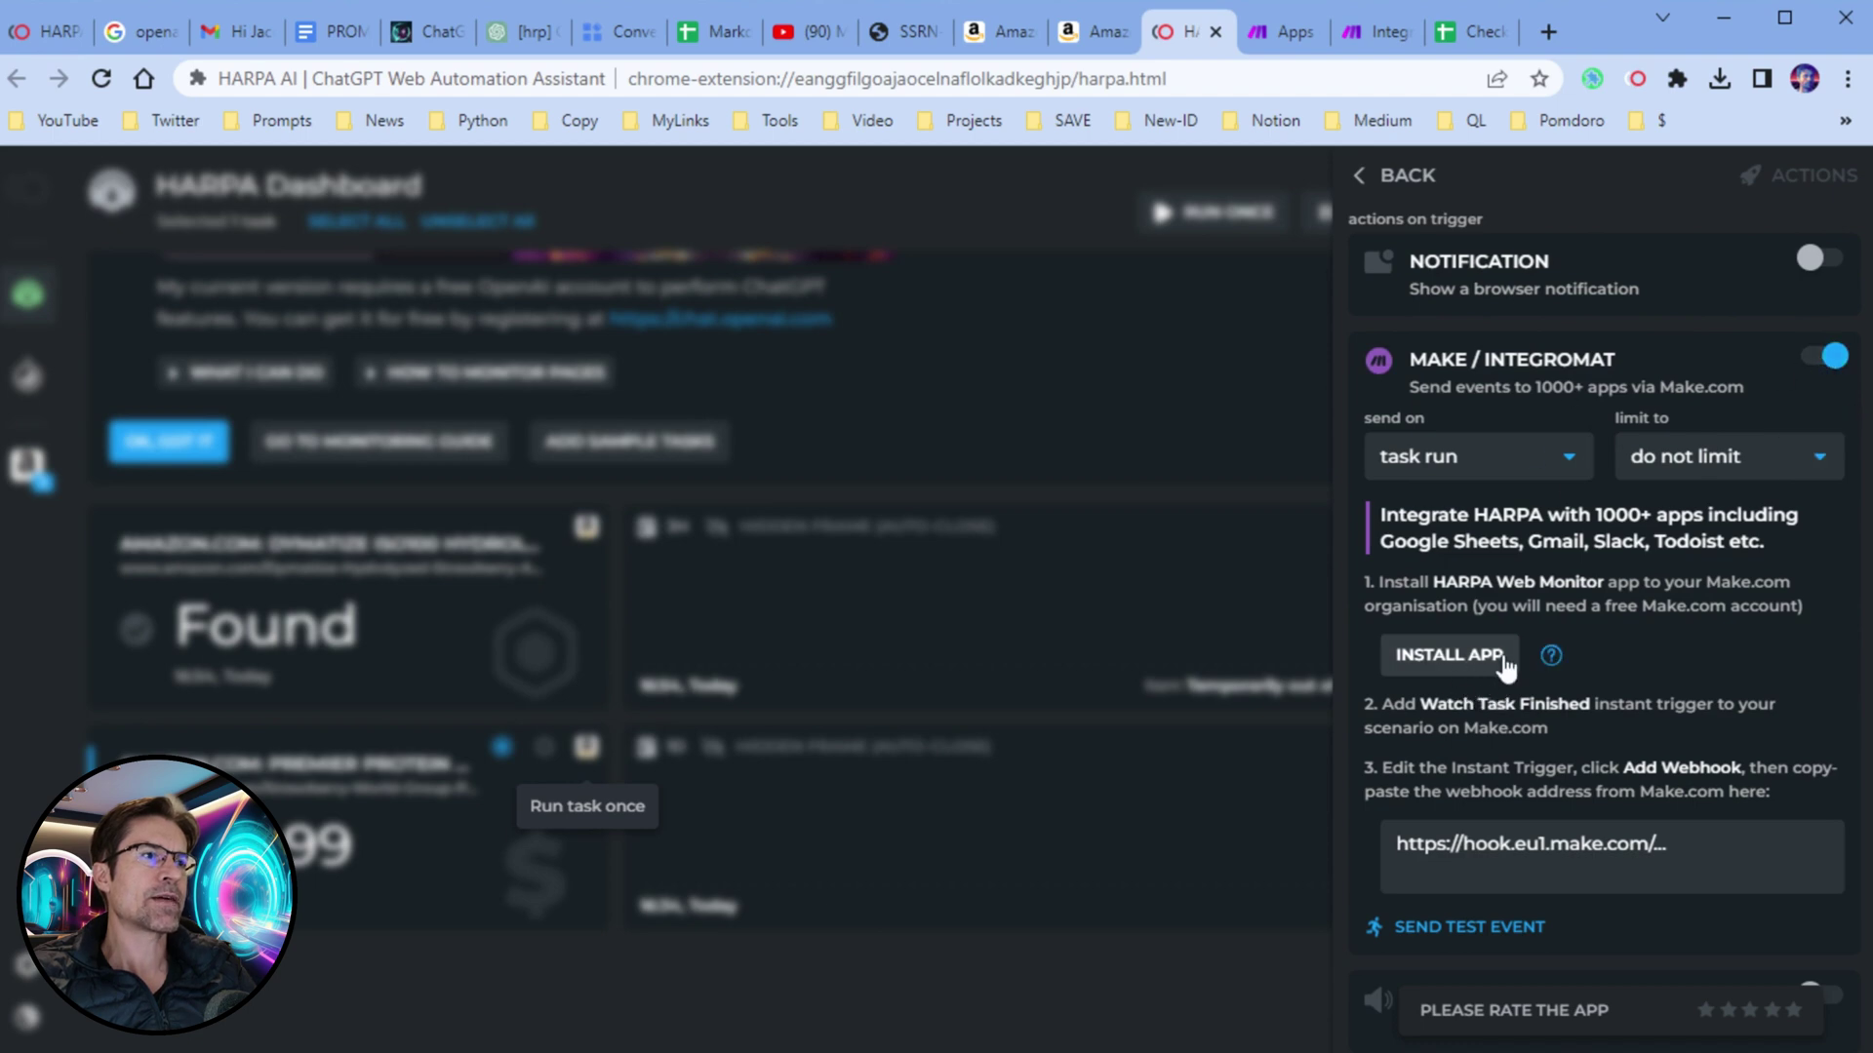
{"action": "left_click", "coordinate": [1439, 663]}
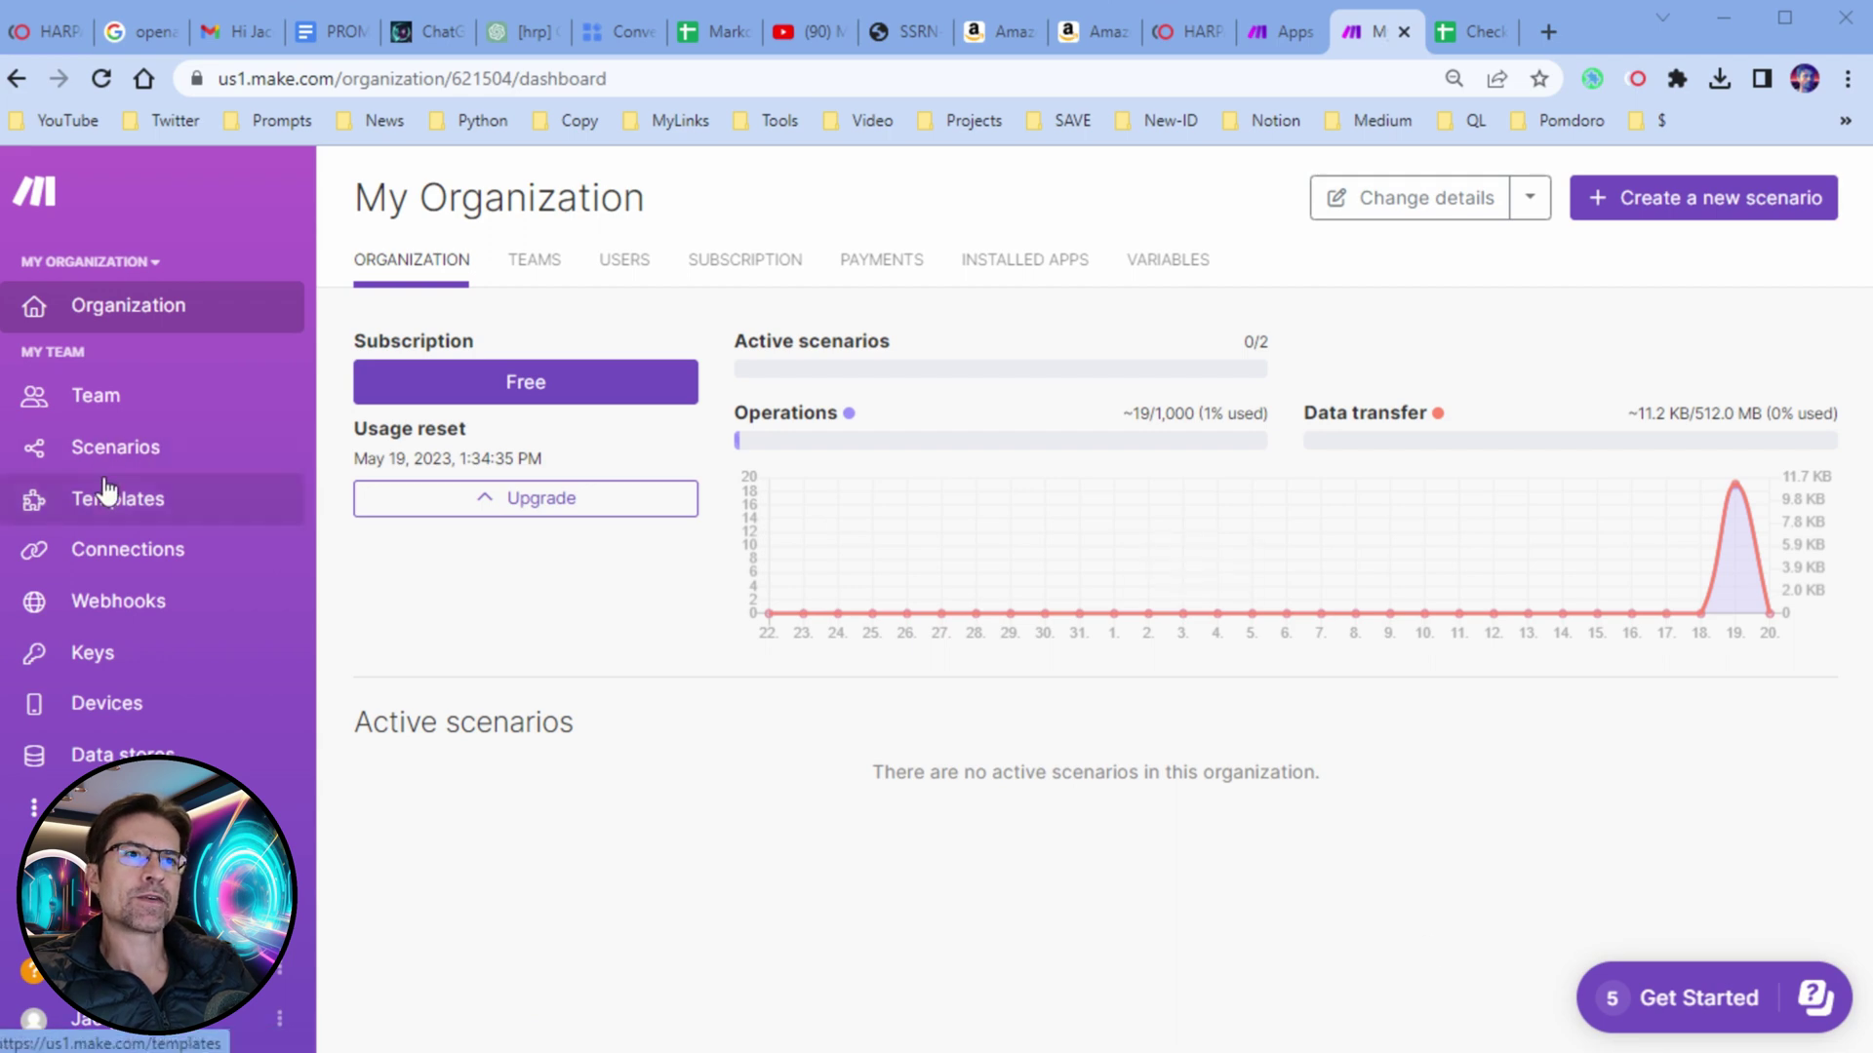
Create a new Make.com scenario starting with the HARPA AI Web Monitor module.
{"action": "left_click", "coordinate": [149, 453]}
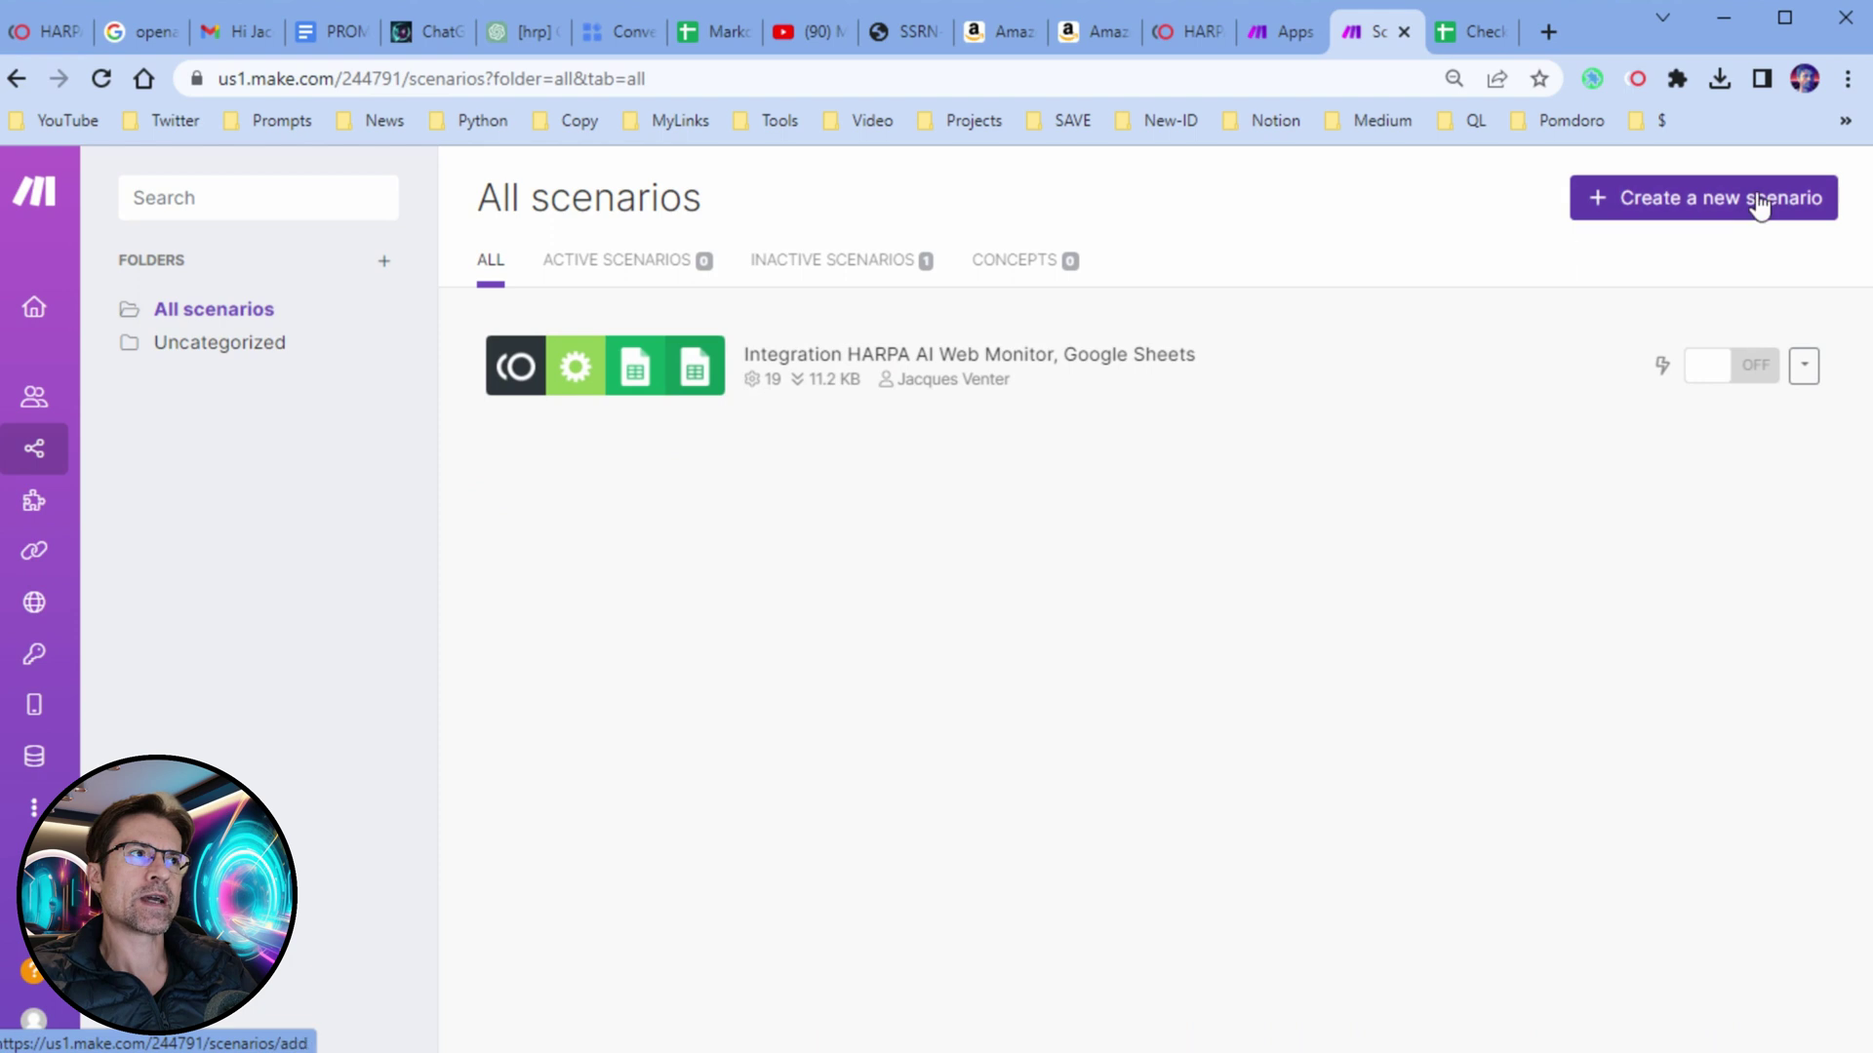
{"action": "left_click", "coordinate": [1709, 203]}
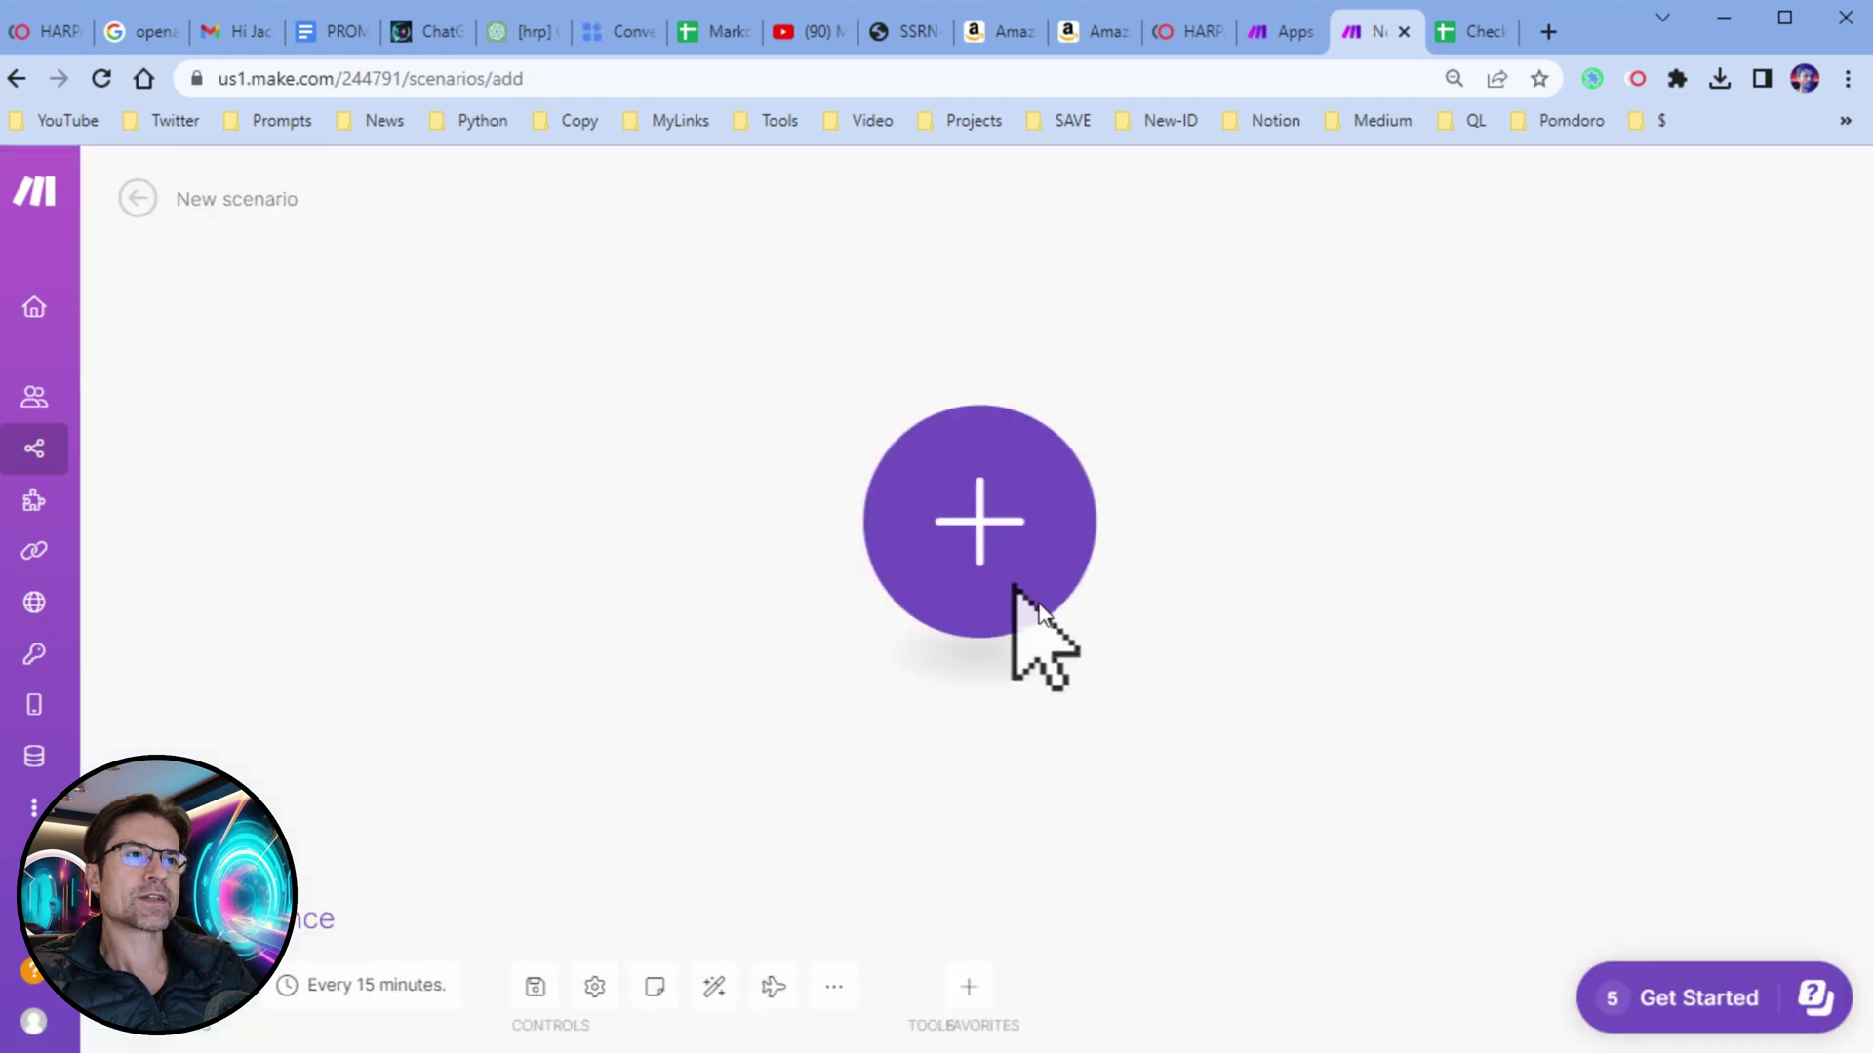
{"action": "left_click", "coordinate": [958, 536]}
{"action": "type", "text": "ha"}
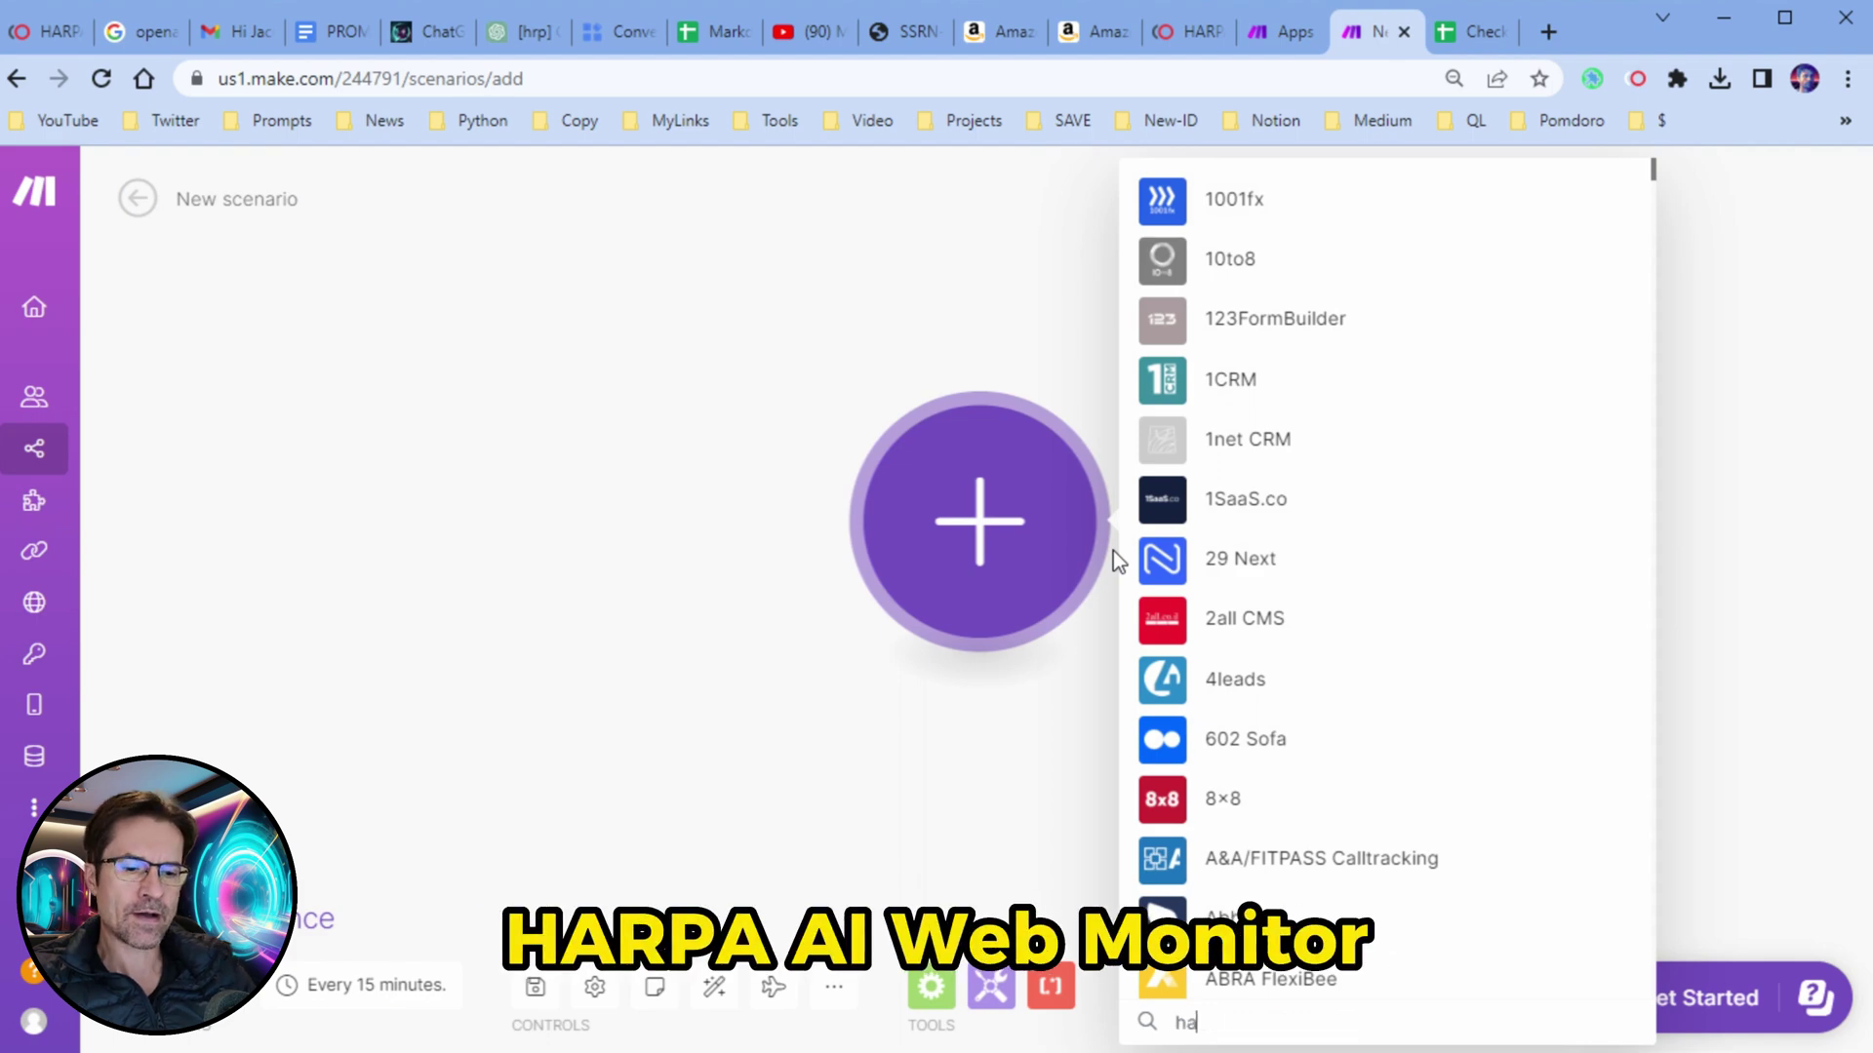
{"action": "type", "text": "rpa"}
{"action": "left_click", "coordinate": [1238, 468]}
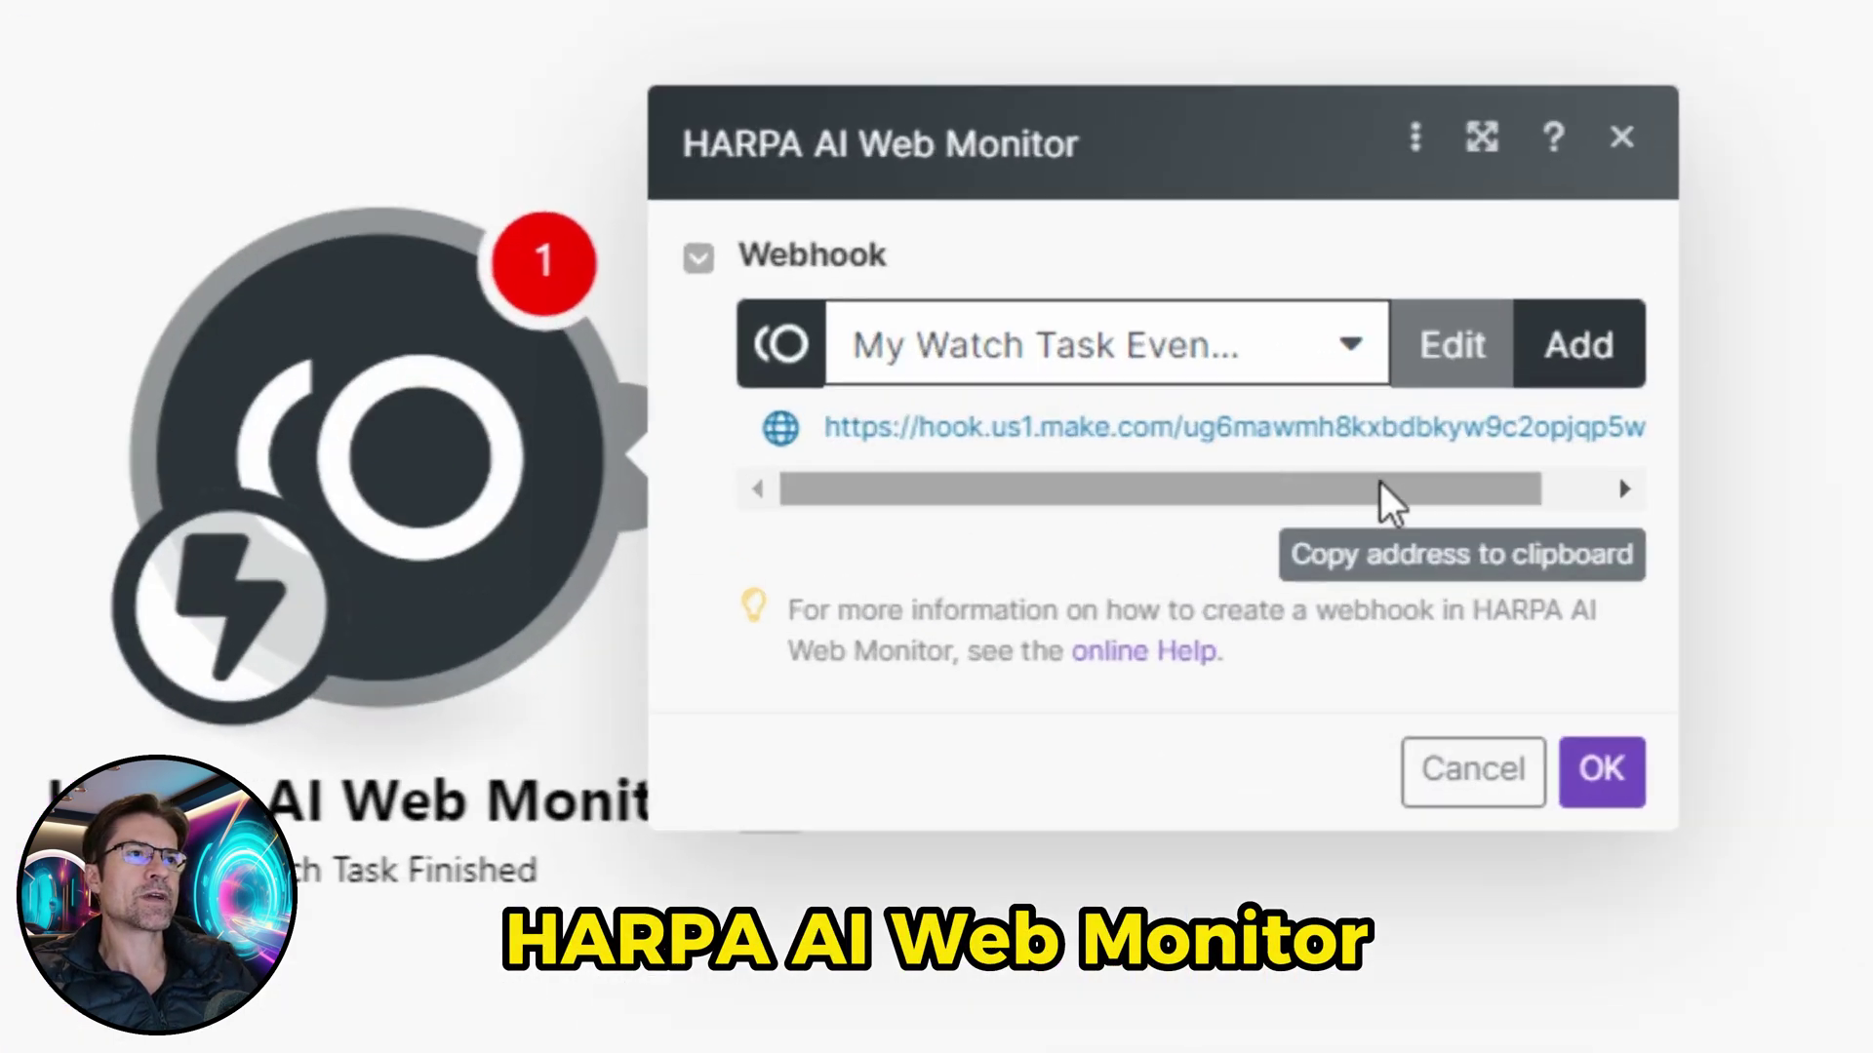
Copy the scenario's webhook address and paste it over the old one in HARPA's webhook field.
{"action": "left_click_drag", "start_coordinate": [1379, 501], "coordinate": [1082, 522]}
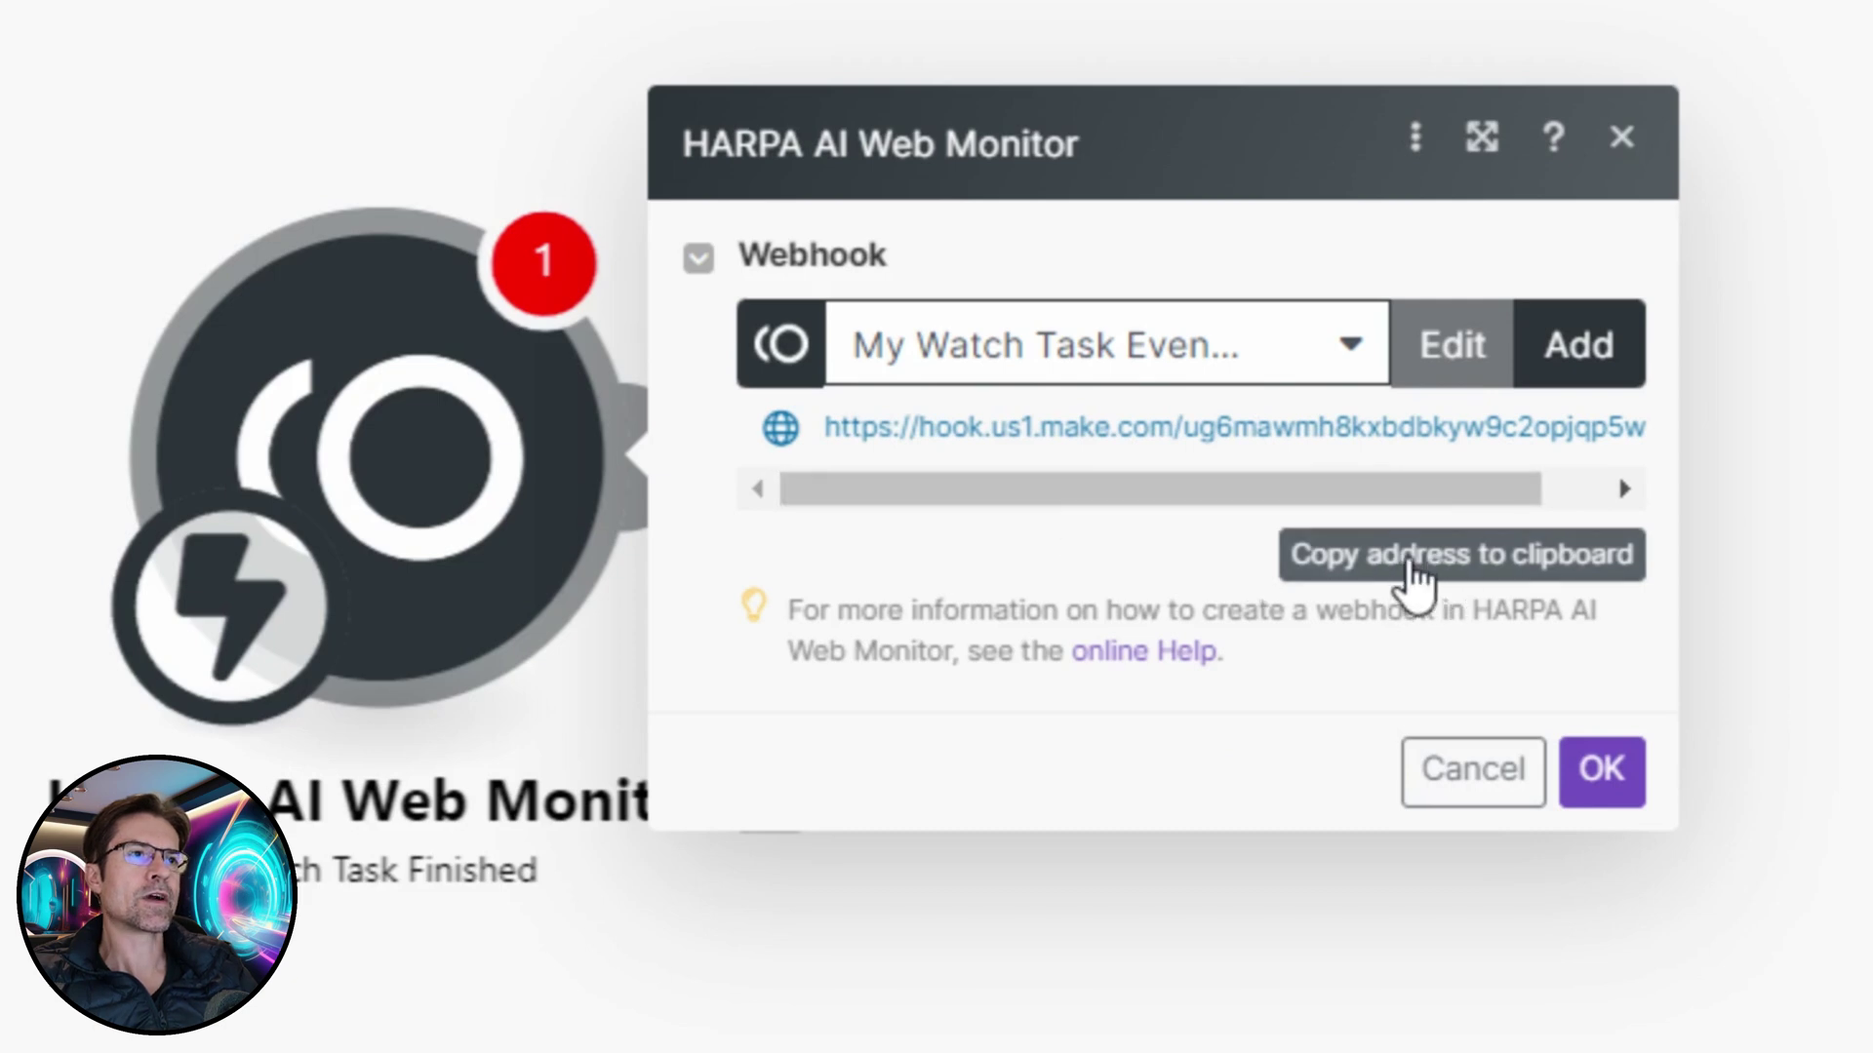
{"action": "left_click", "coordinate": [1407, 563]}
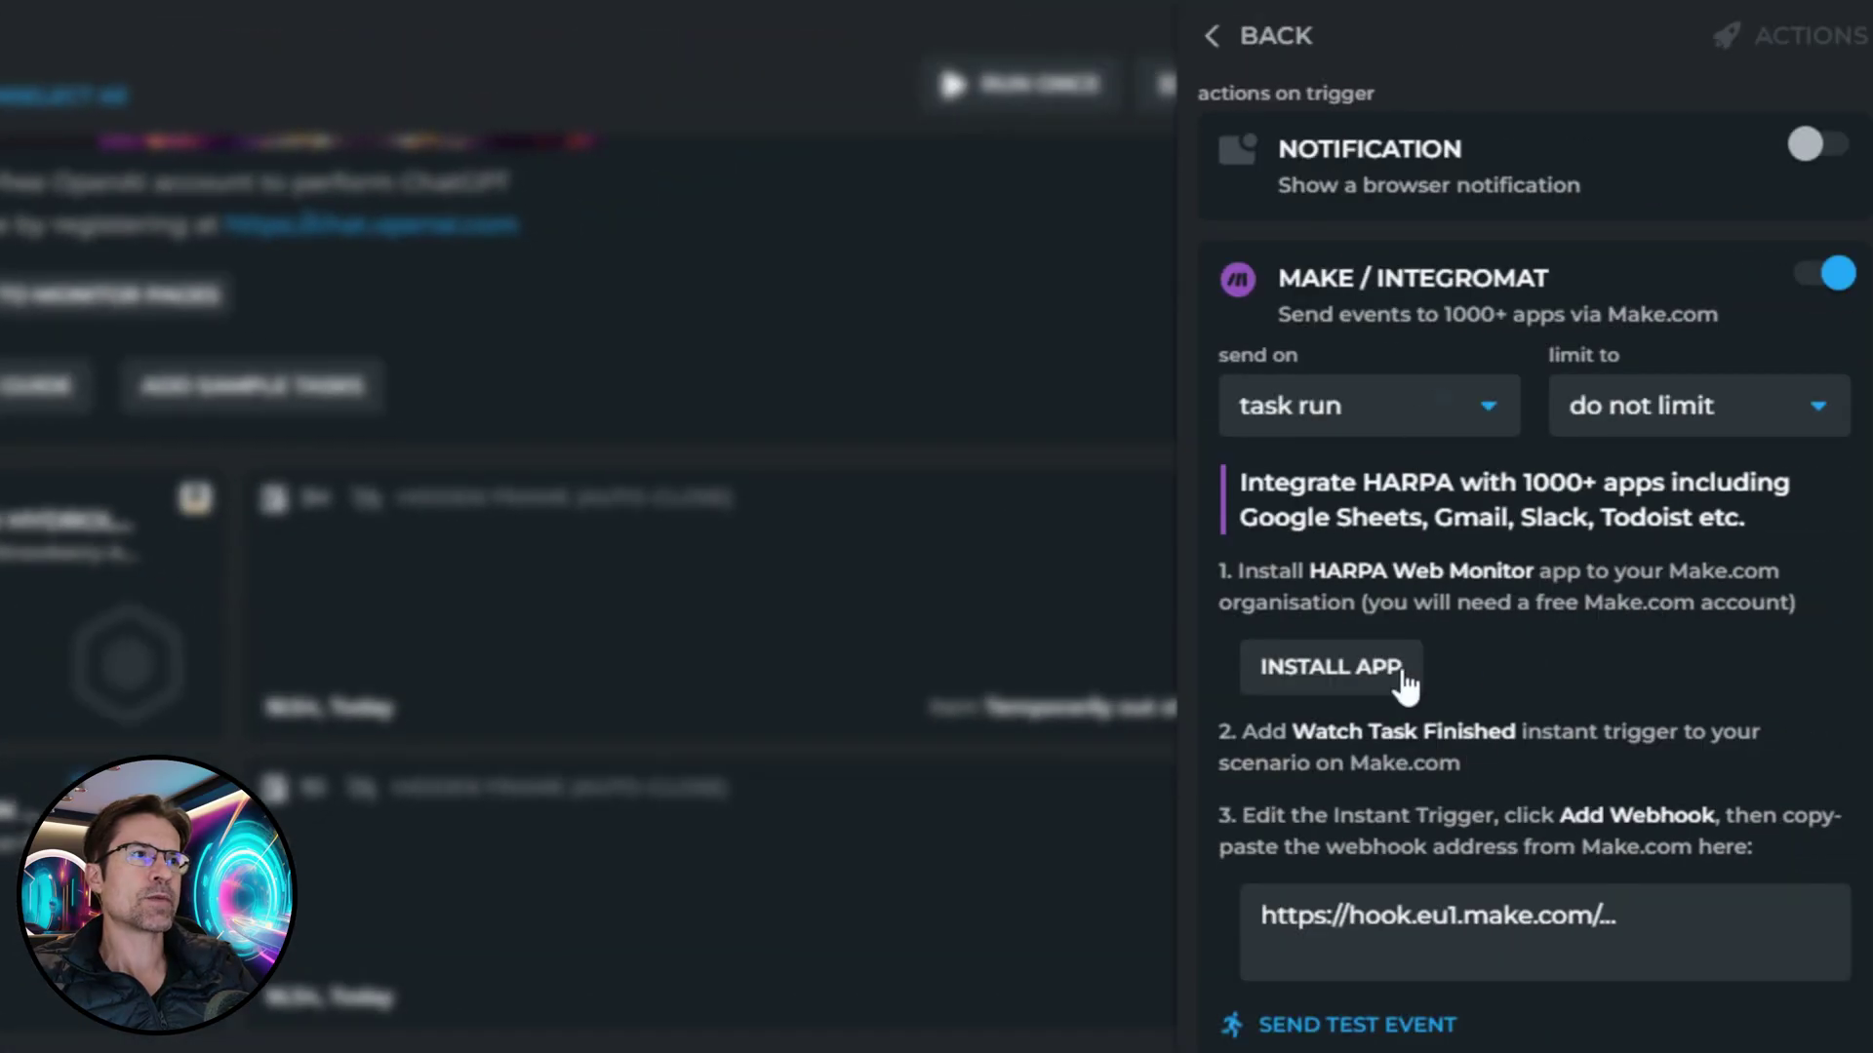
{"action": "left_click_drag", "start_coordinate": [1617, 915], "coordinate": [979, 898]}
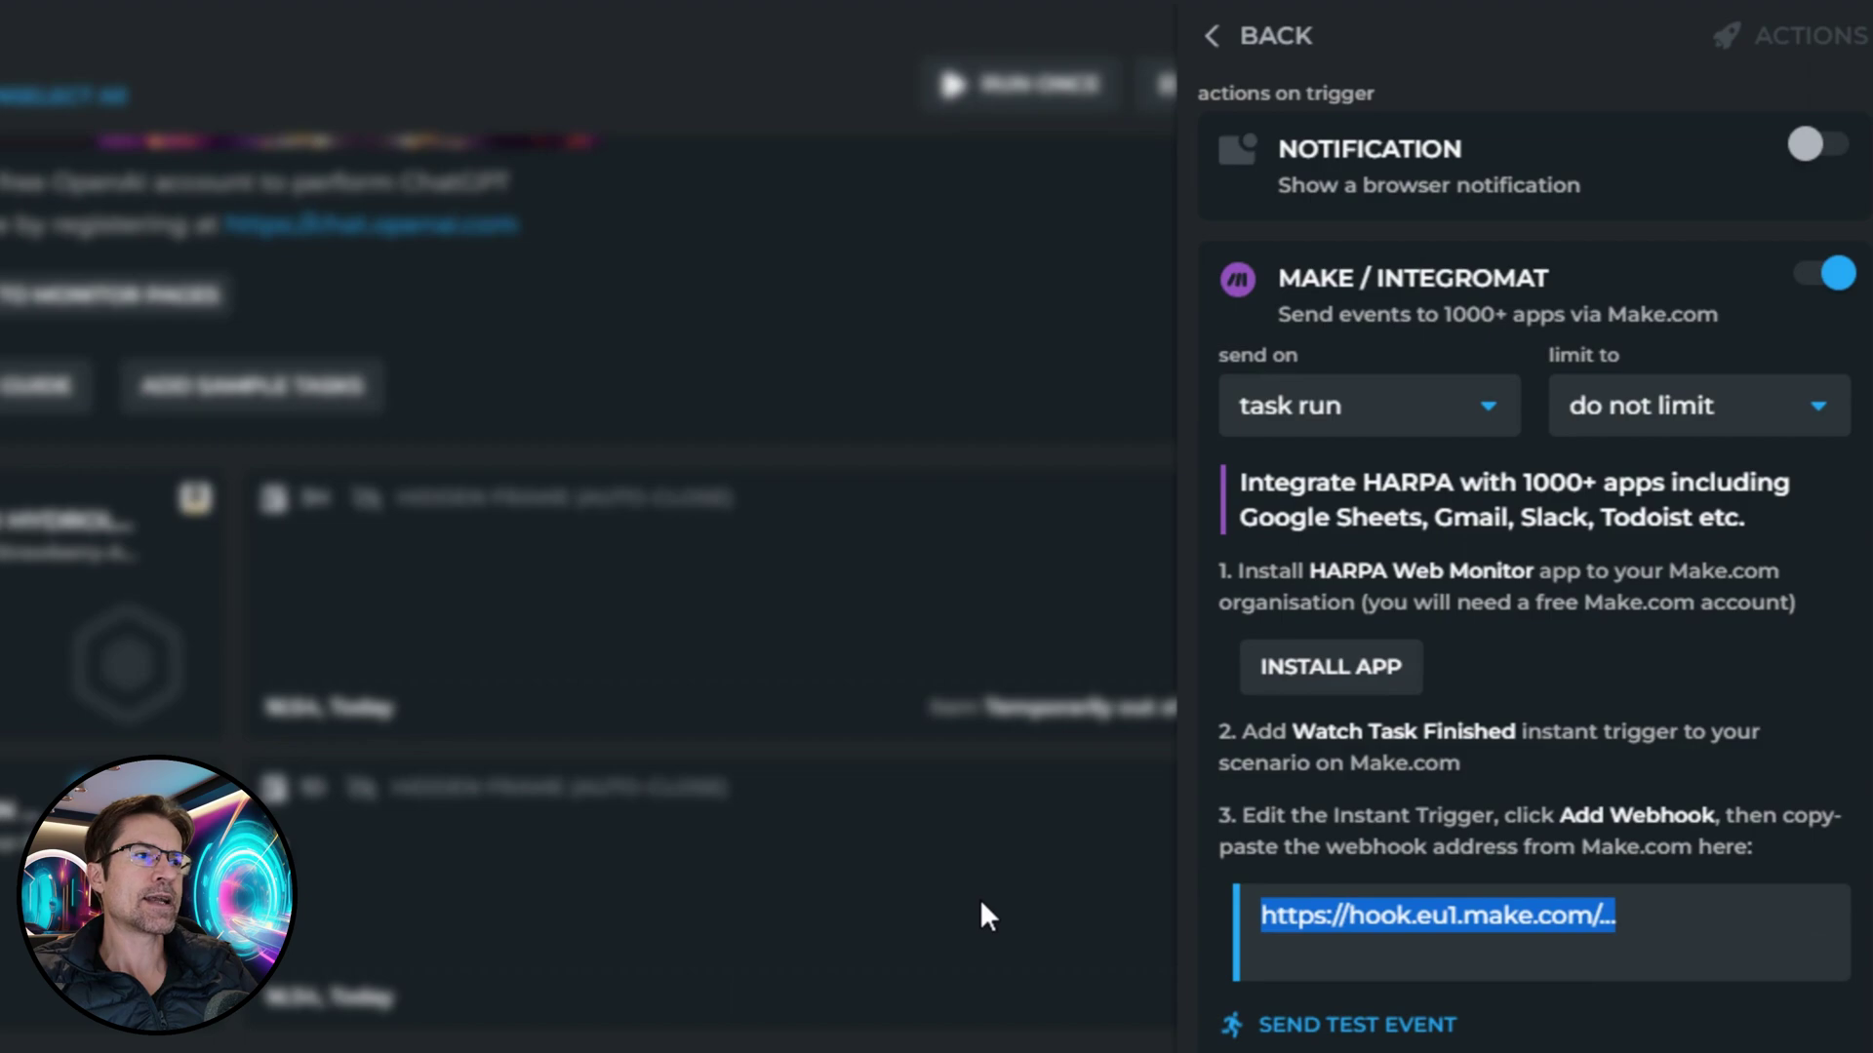
{"action": "key", "text": "ctrl+v"}
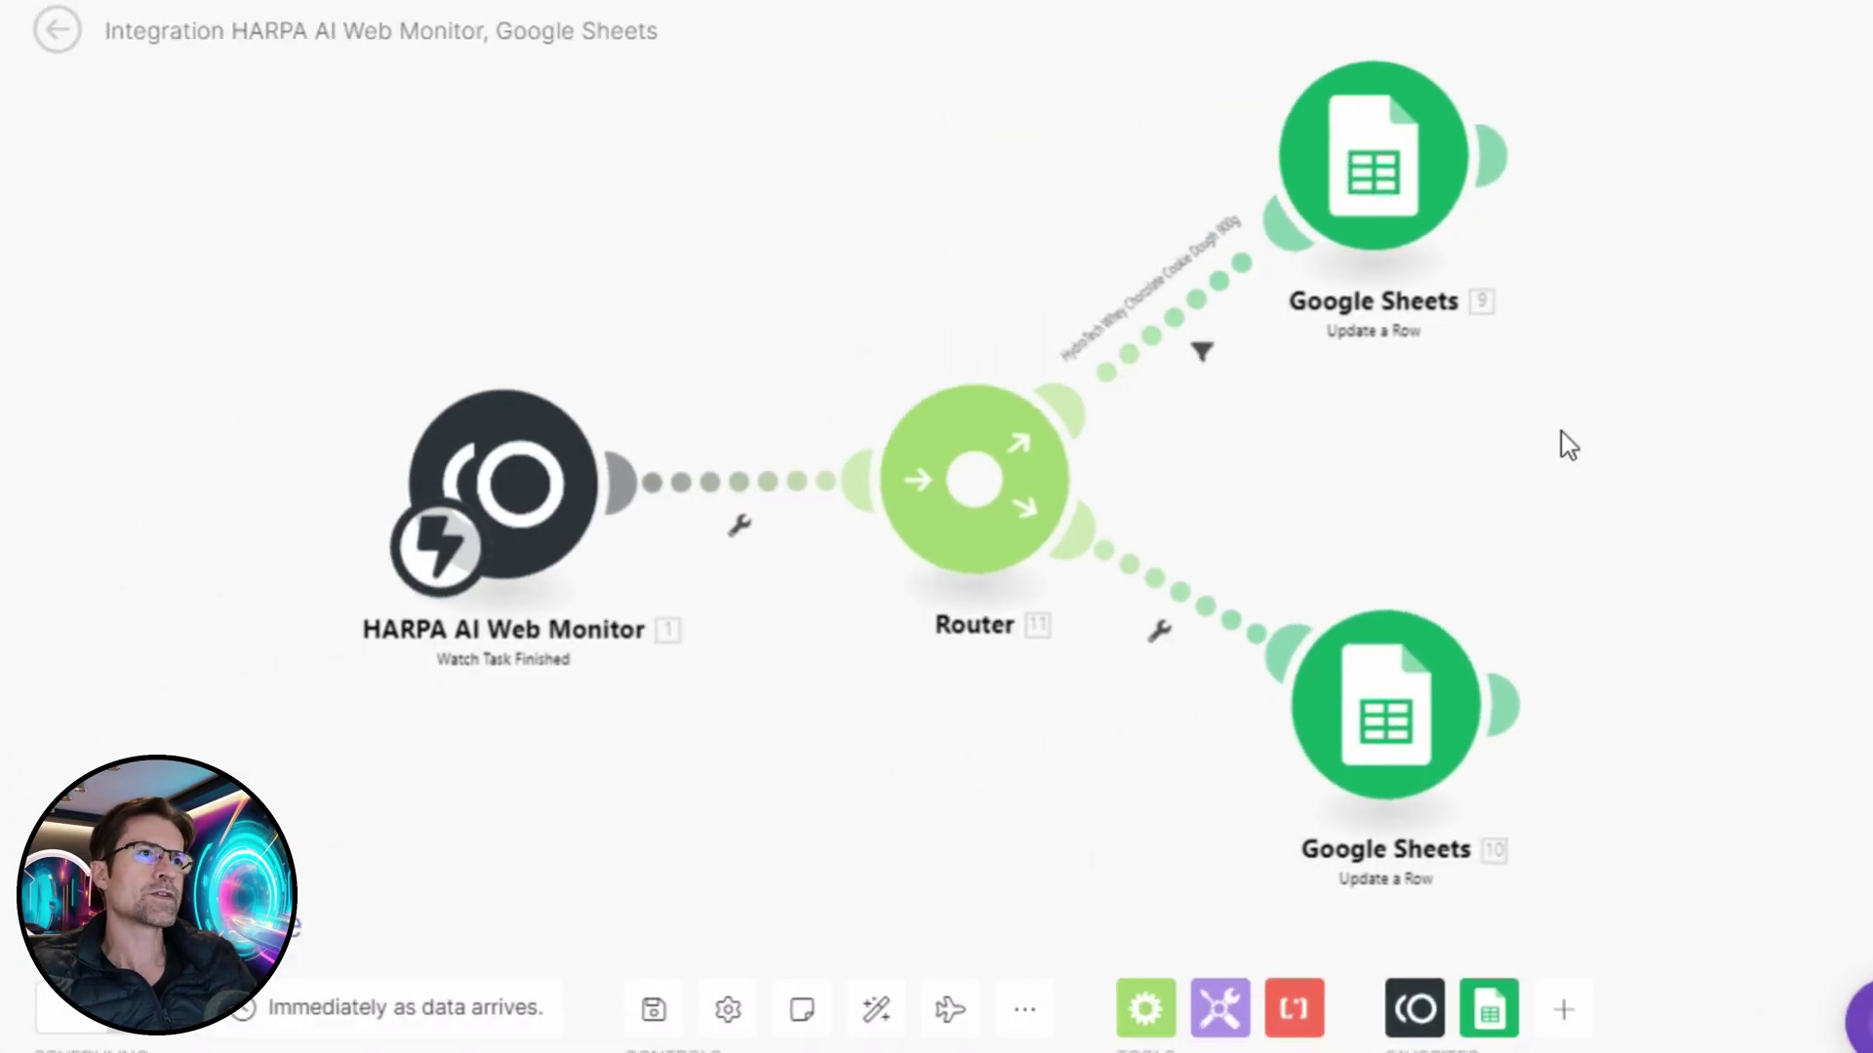
{"action": "scroll", "coordinate": [1551, 419], "scroll_direction": "up", "scroll_amount": 1}
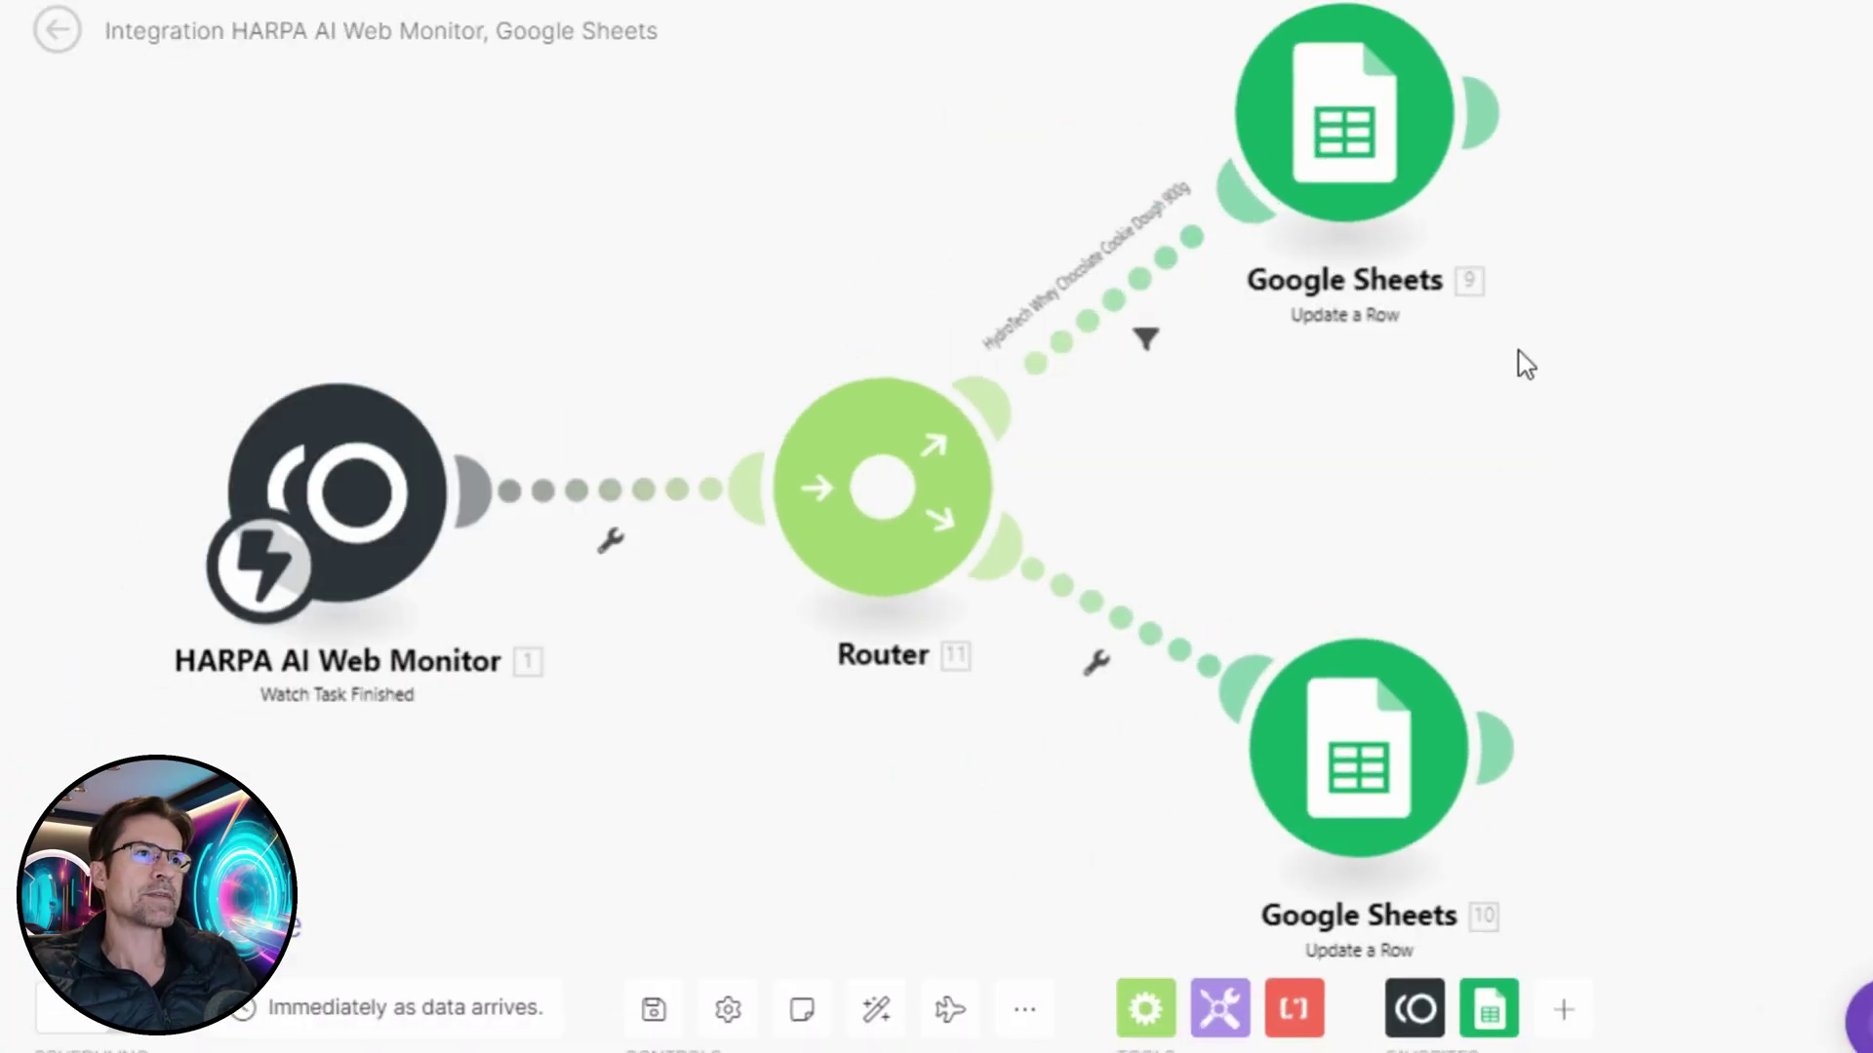
Open the settings of the upper Google Sheets row-update module.
{"action": "scroll", "coordinate": [1515, 412], "scroll_direction": "down", "scroll_amount": 1}
{"action": "right_click", "coordinate": [1586, 375]}
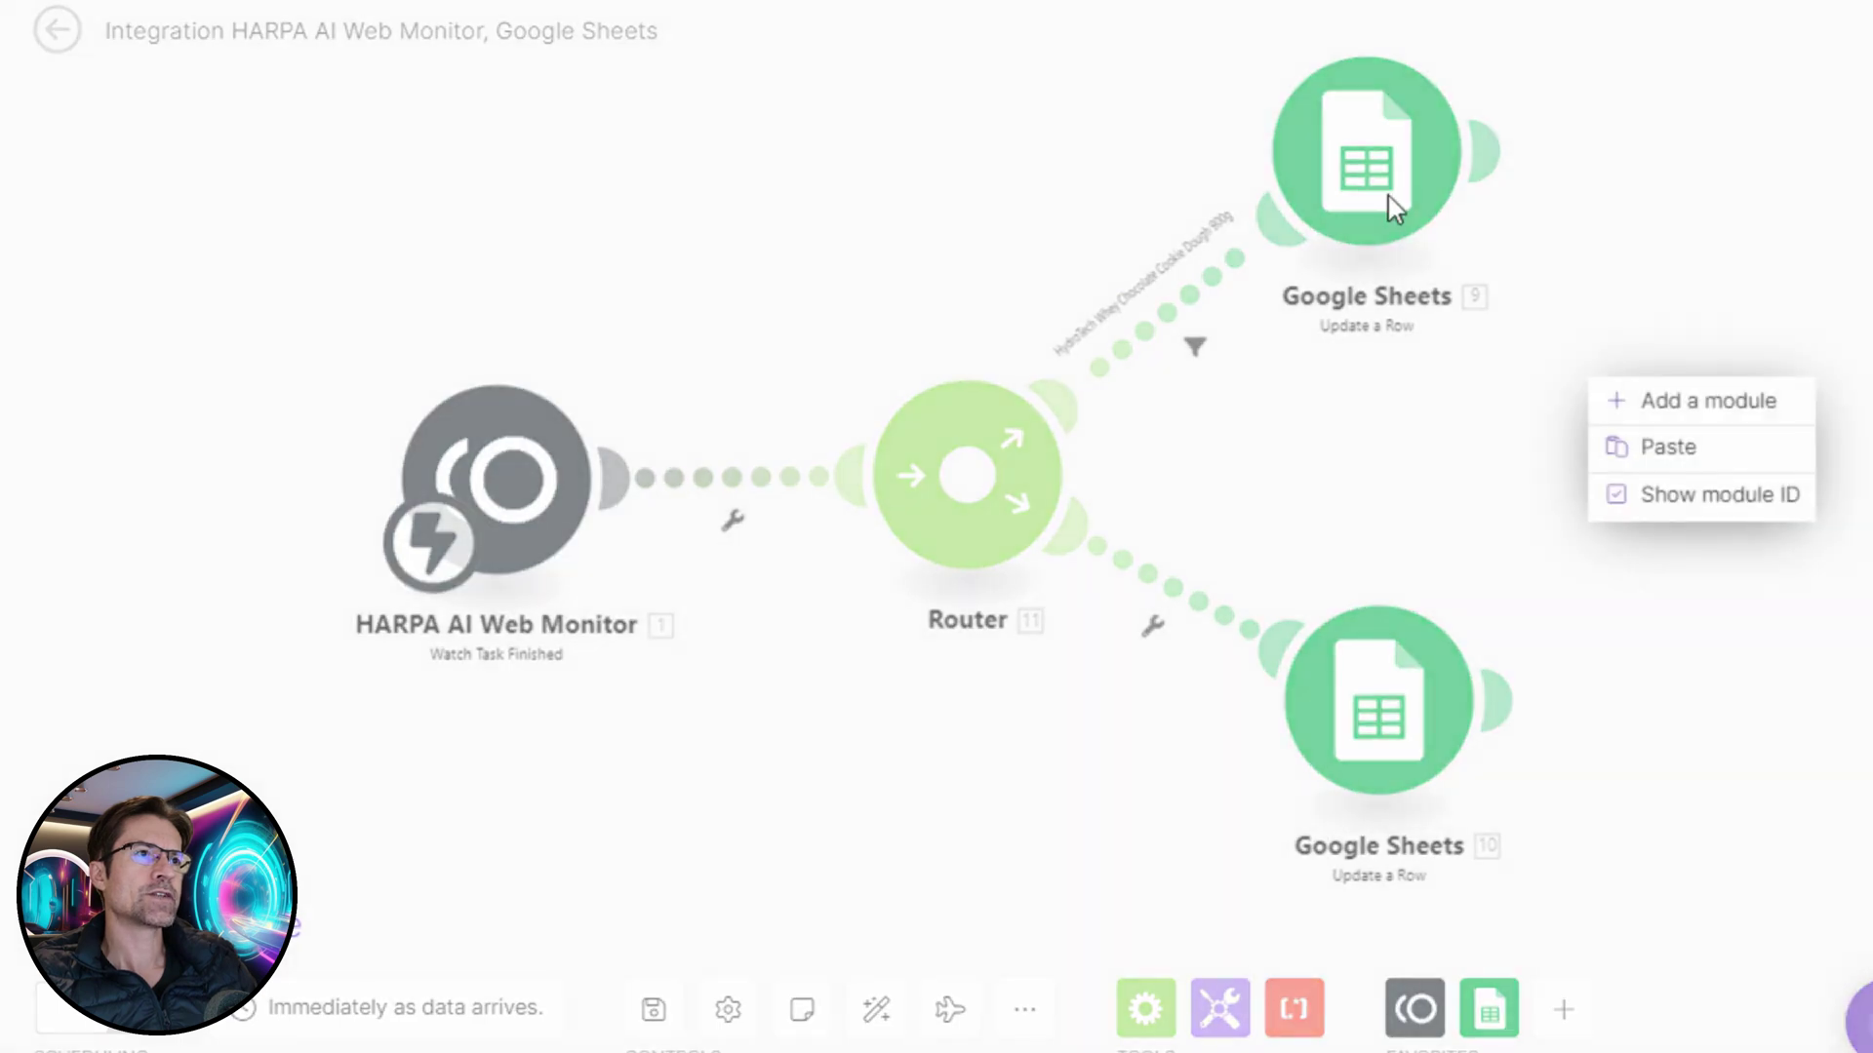
{"action": "right_click", "coordinate": [1407, 418]}
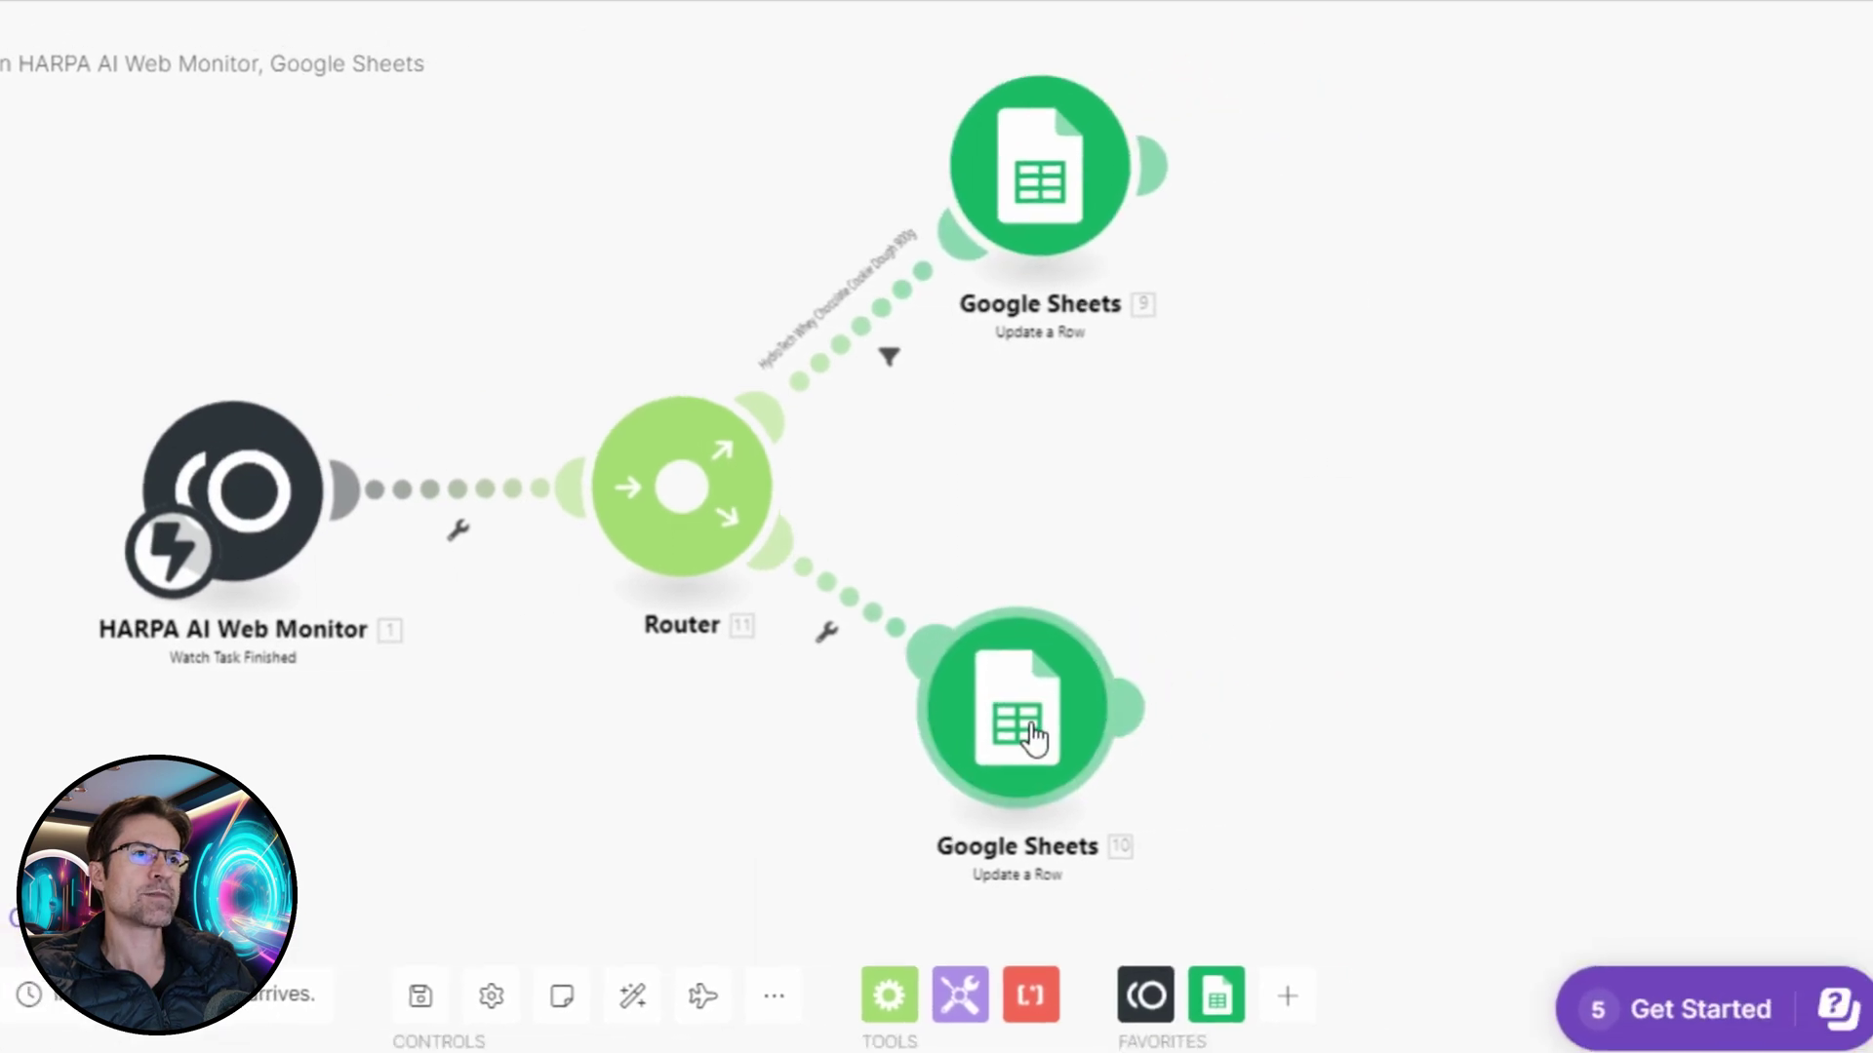
{"action": "left_click", "coordinate": [951, 297]}
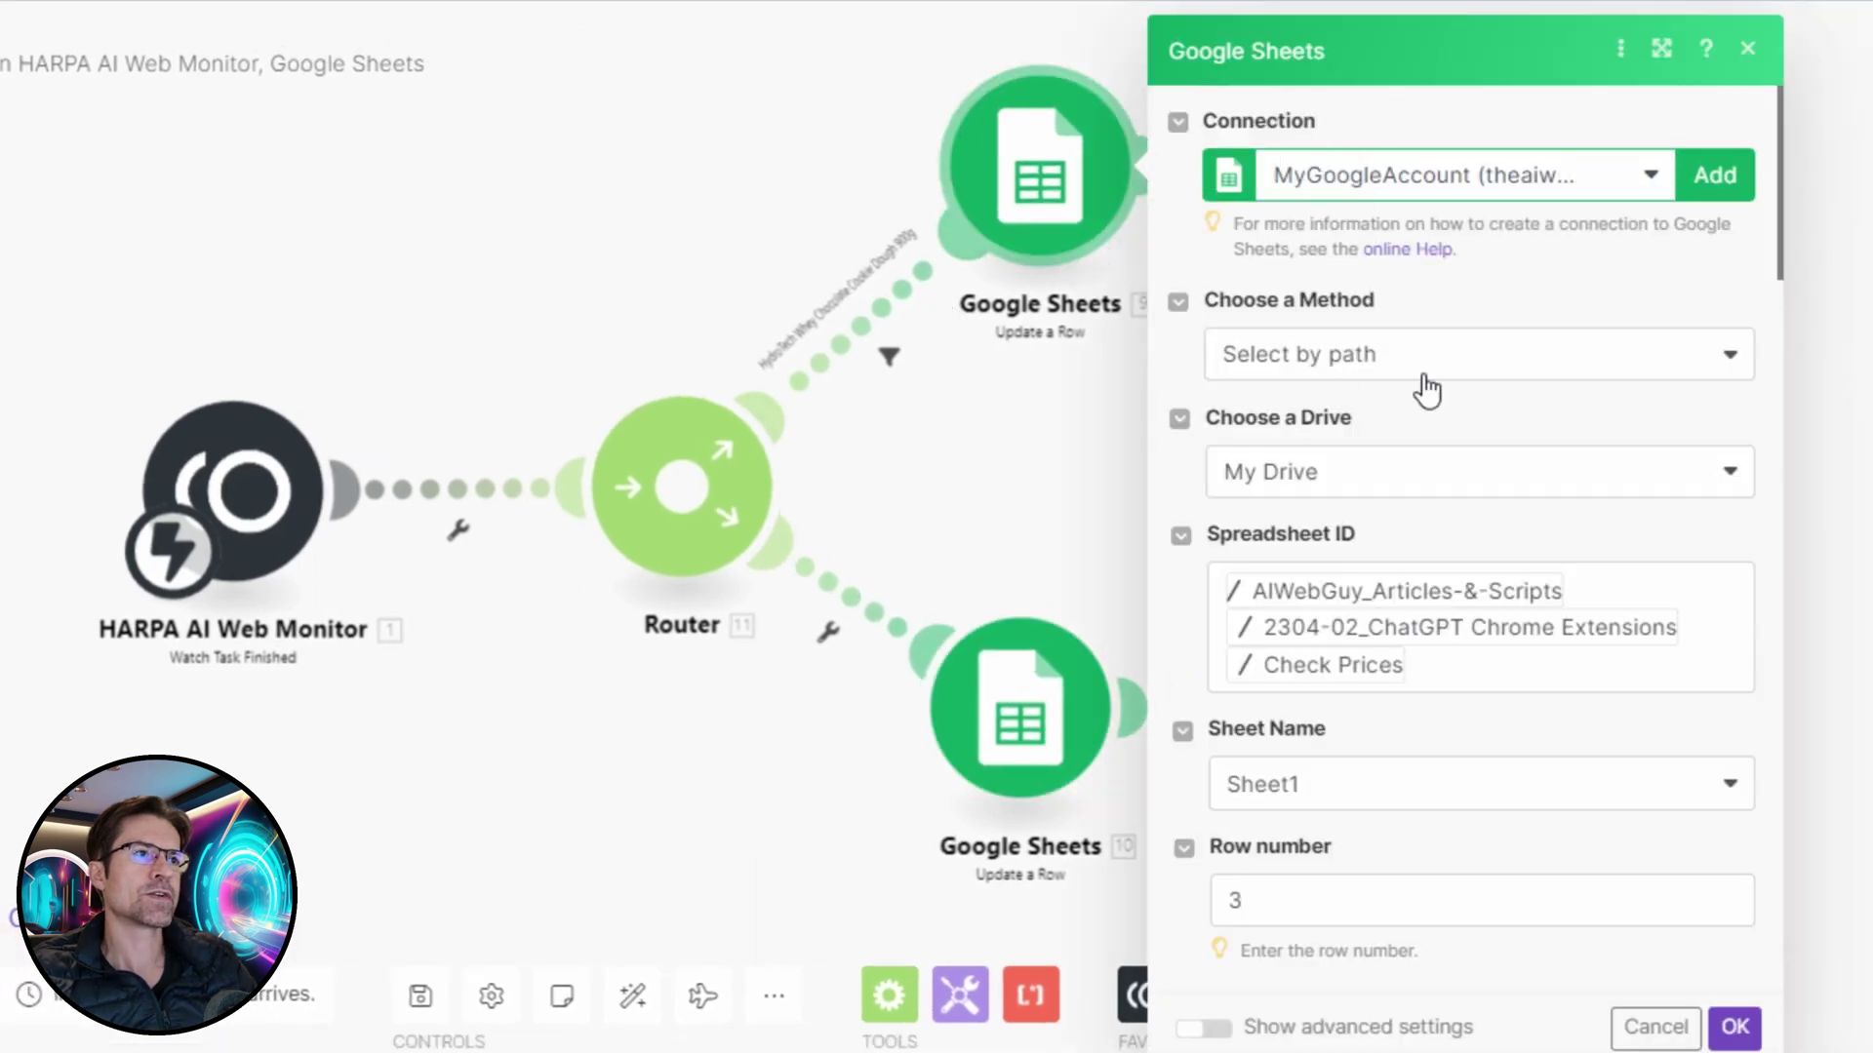
Review the Product Name, Price, Latest Price and Date Updated mappings, then close the module.
{"action": "scroll", "coordinate": [1468, 693], "scroll_direction": "down", "scroll_amount": 9}
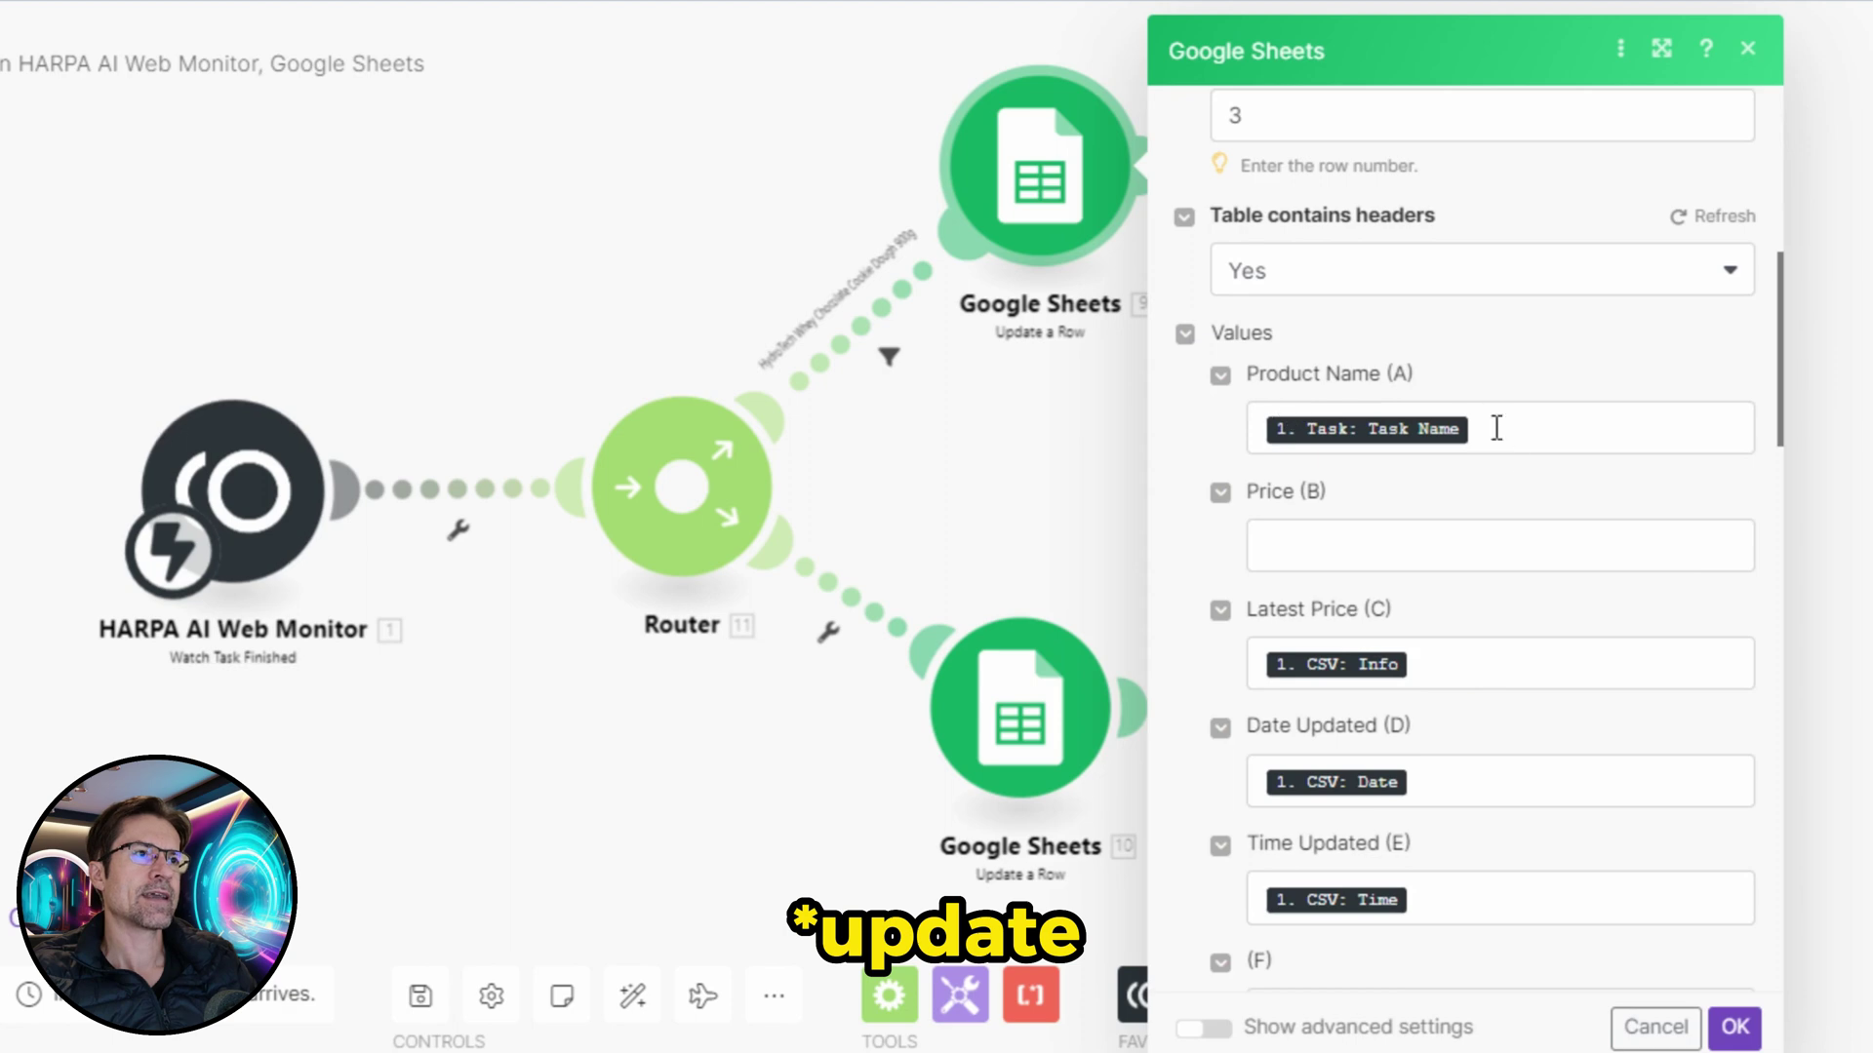
{"action": "left_click", "coordinate": [1534, 427]}
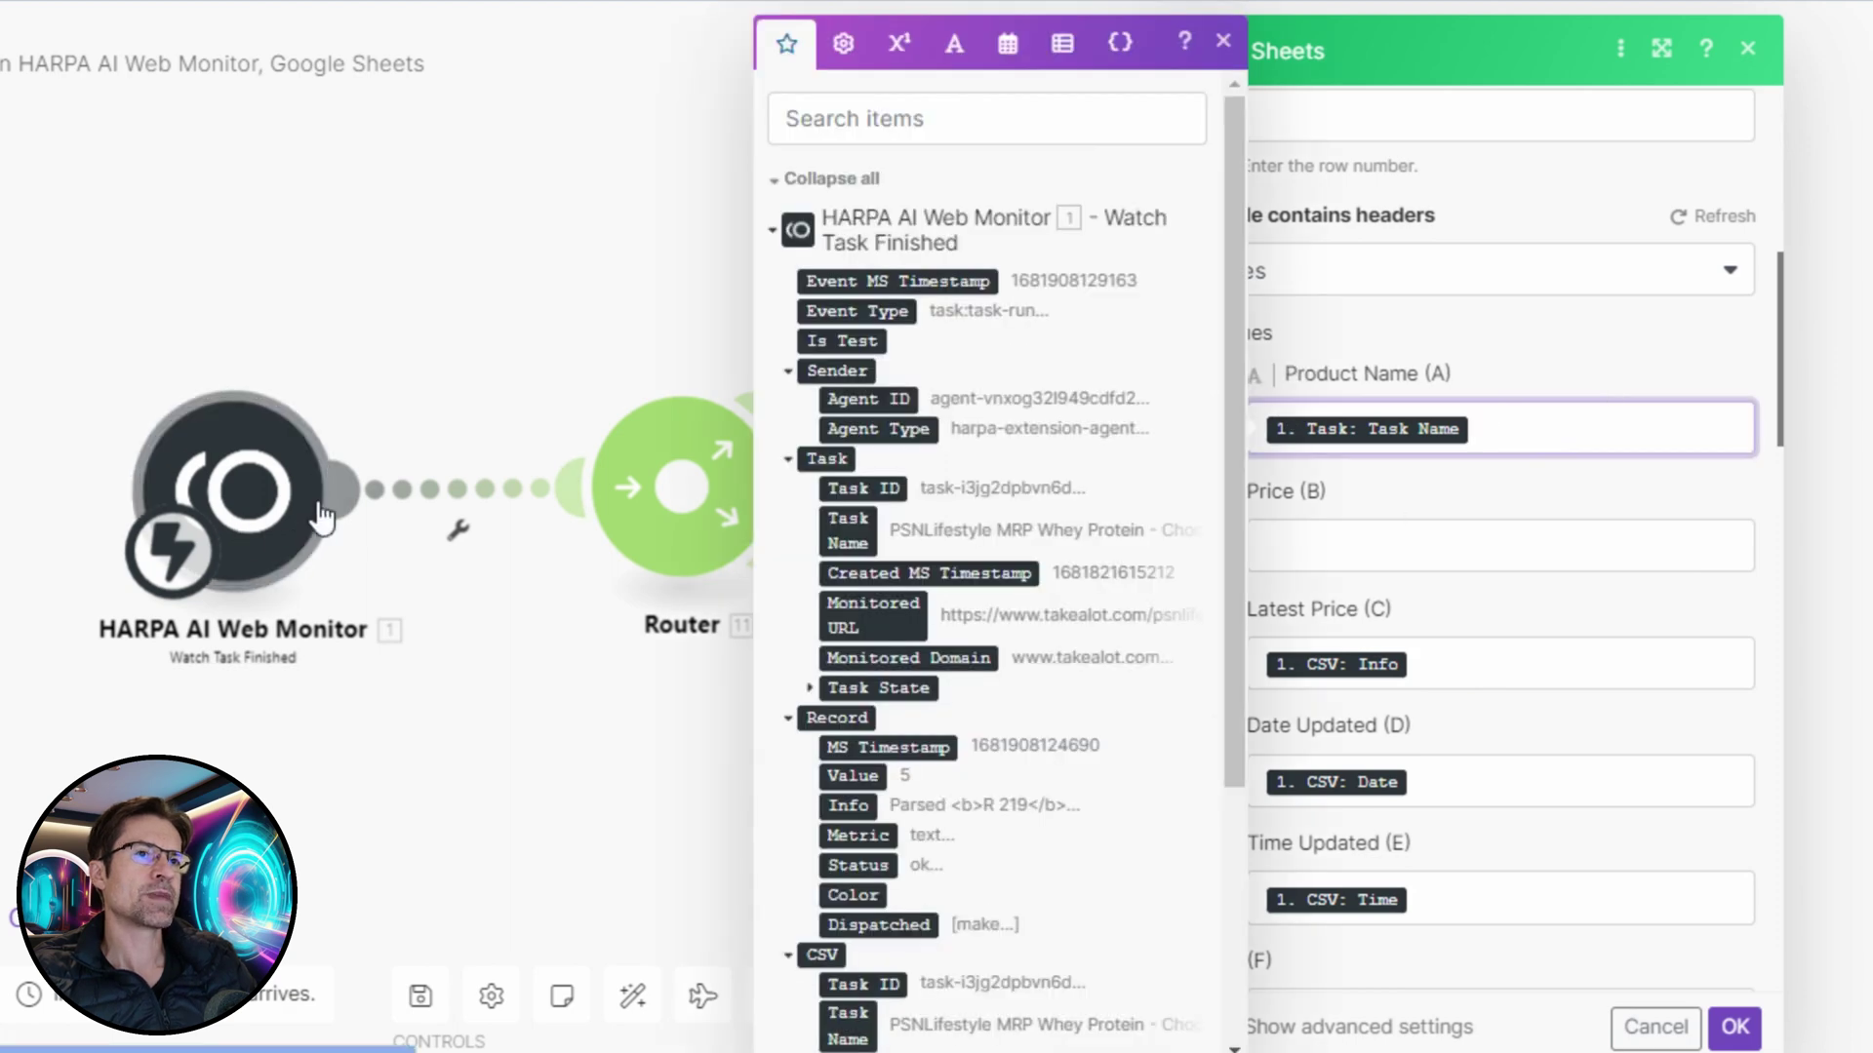
{"action": "scroll", "coordinate": [933, 648], "scroll_direction": "down", "scroll_amount": 3}
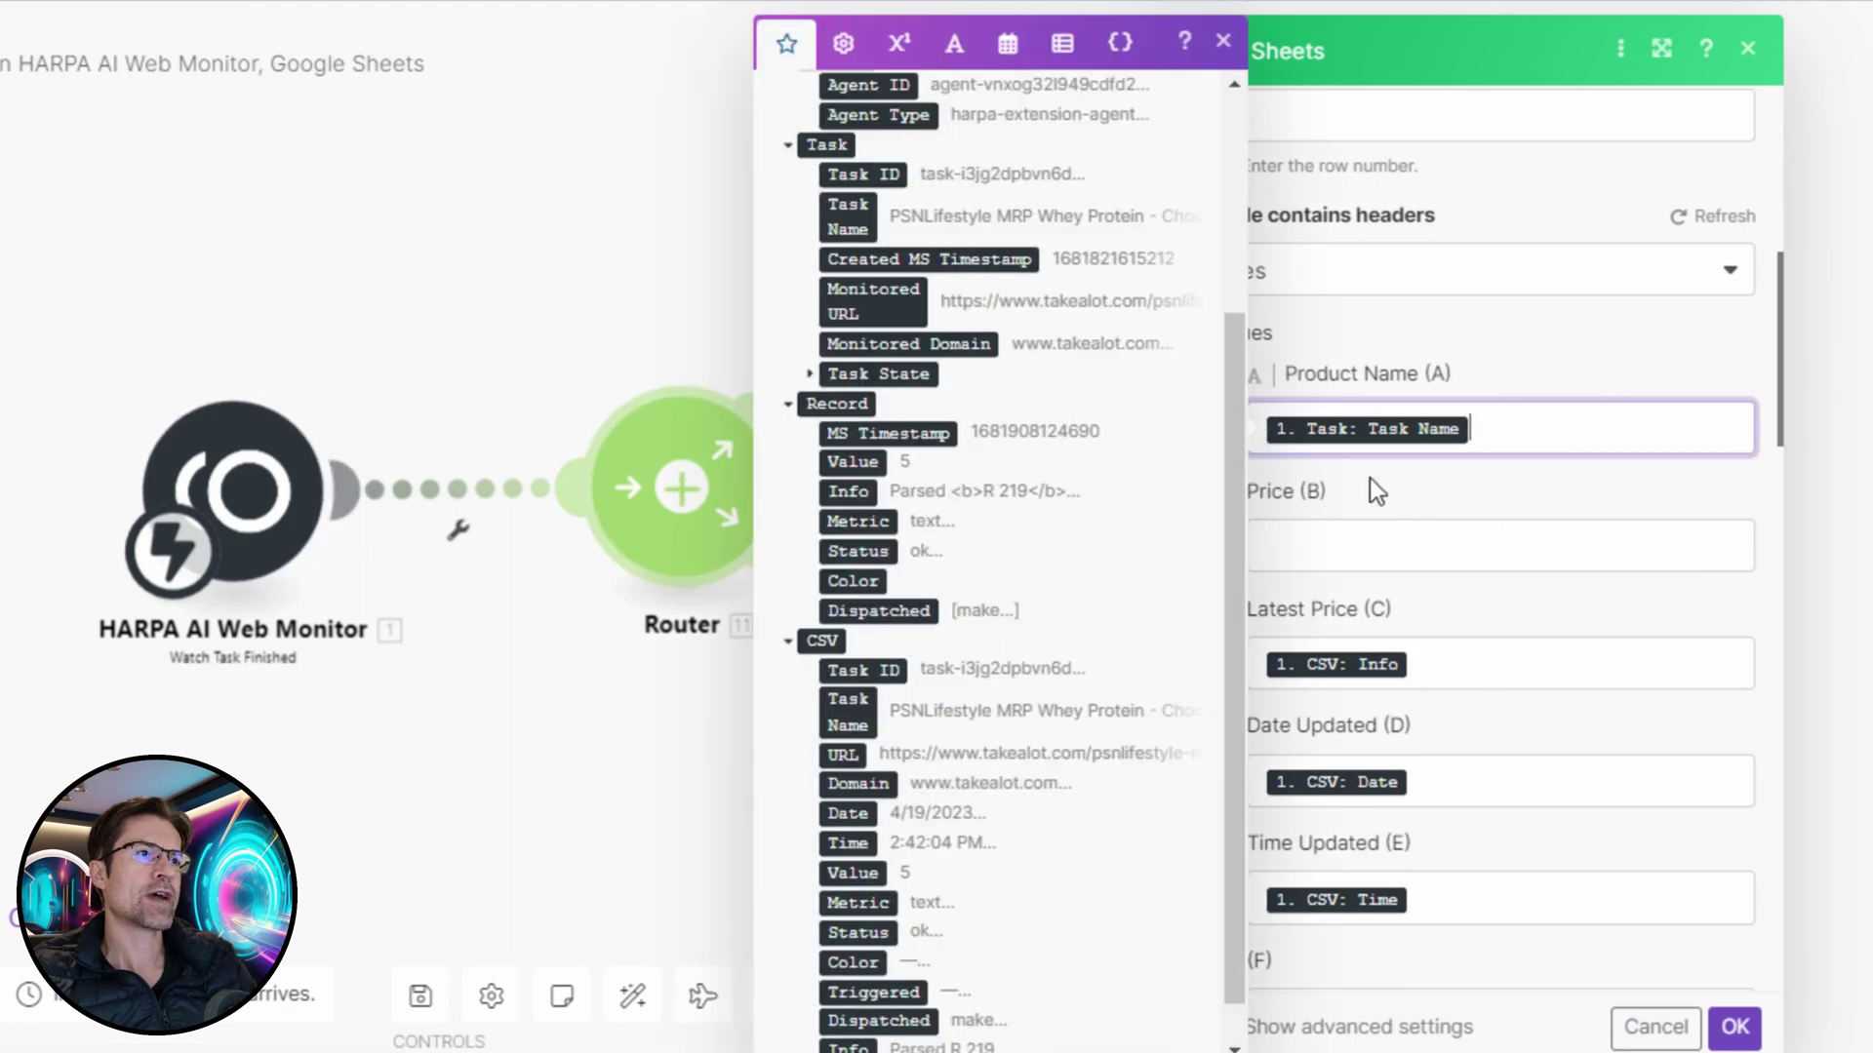
{"action": "left_click", "coordinate": [1454, 561]}
{"action": "left_click", "coordinate": [1513, 673]}
{"action": "left_click", "coordinate": [1517, 766]}
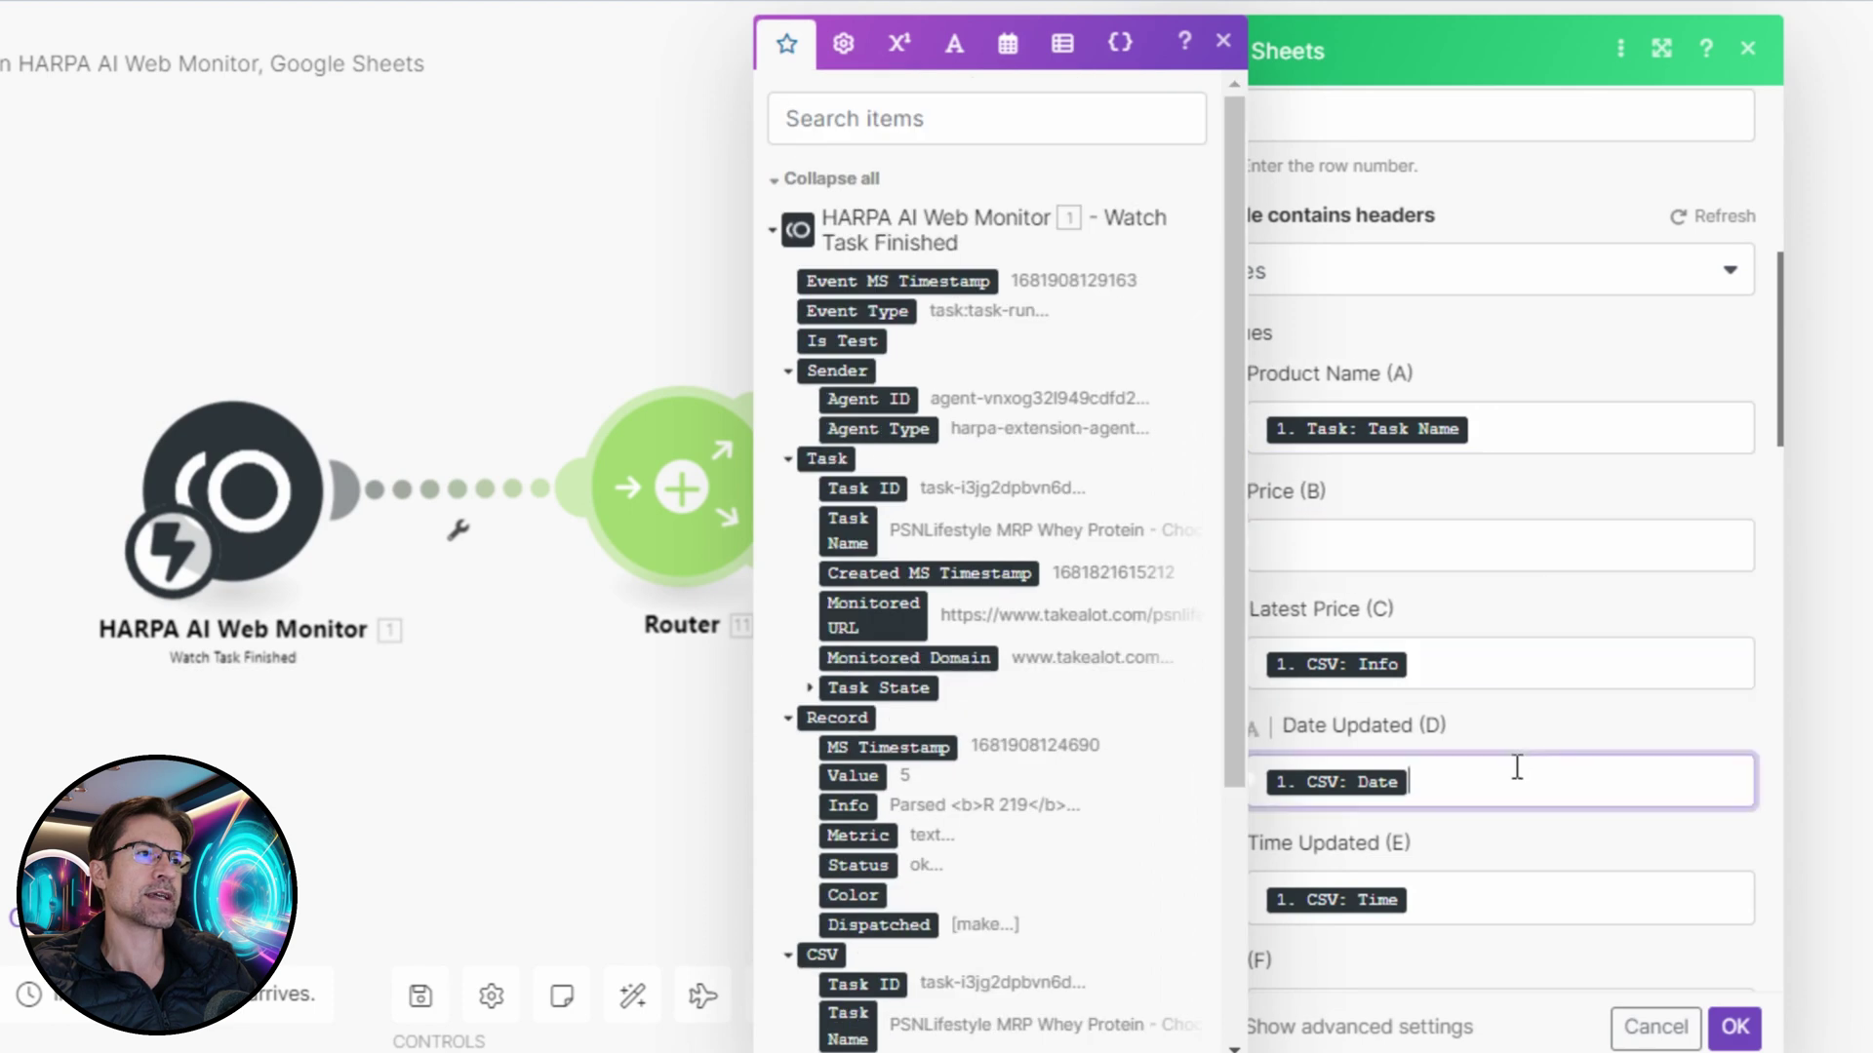
{"action": "left_click", "coordinate": [1559, 215]}
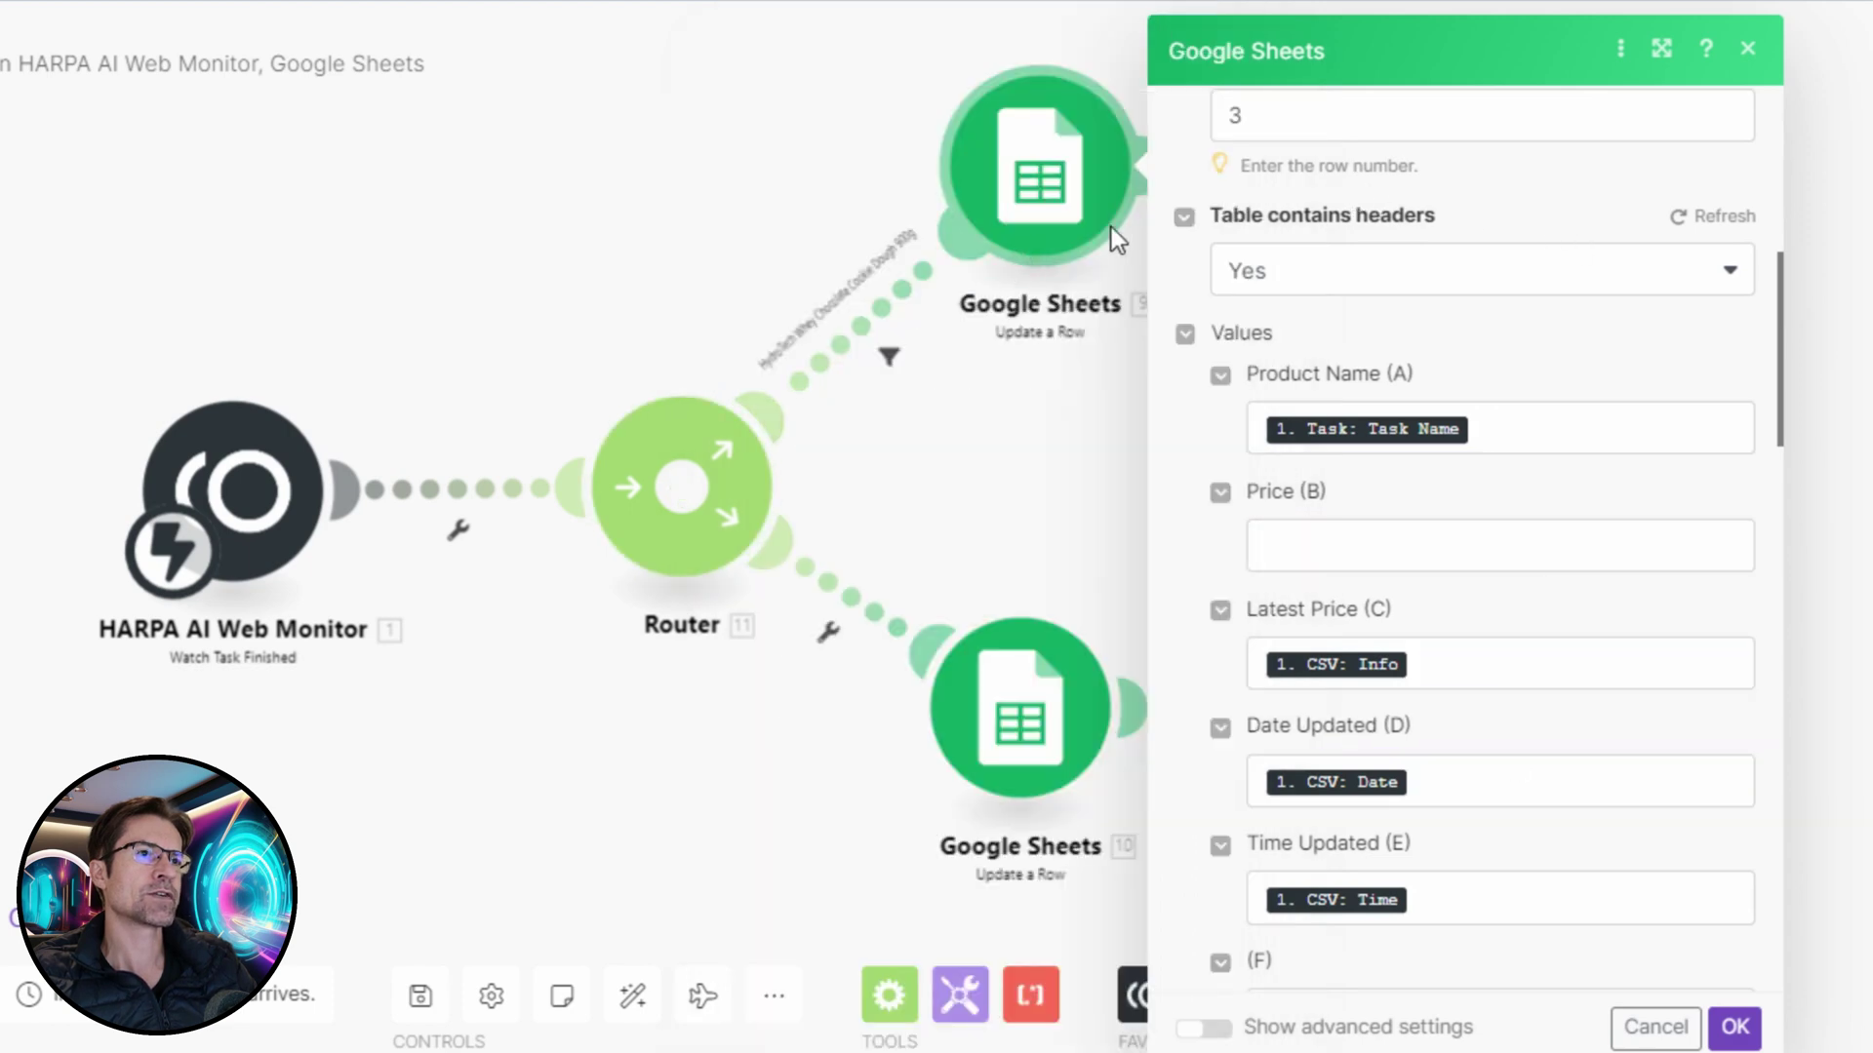
{"action": "key", "text": "Escape"}
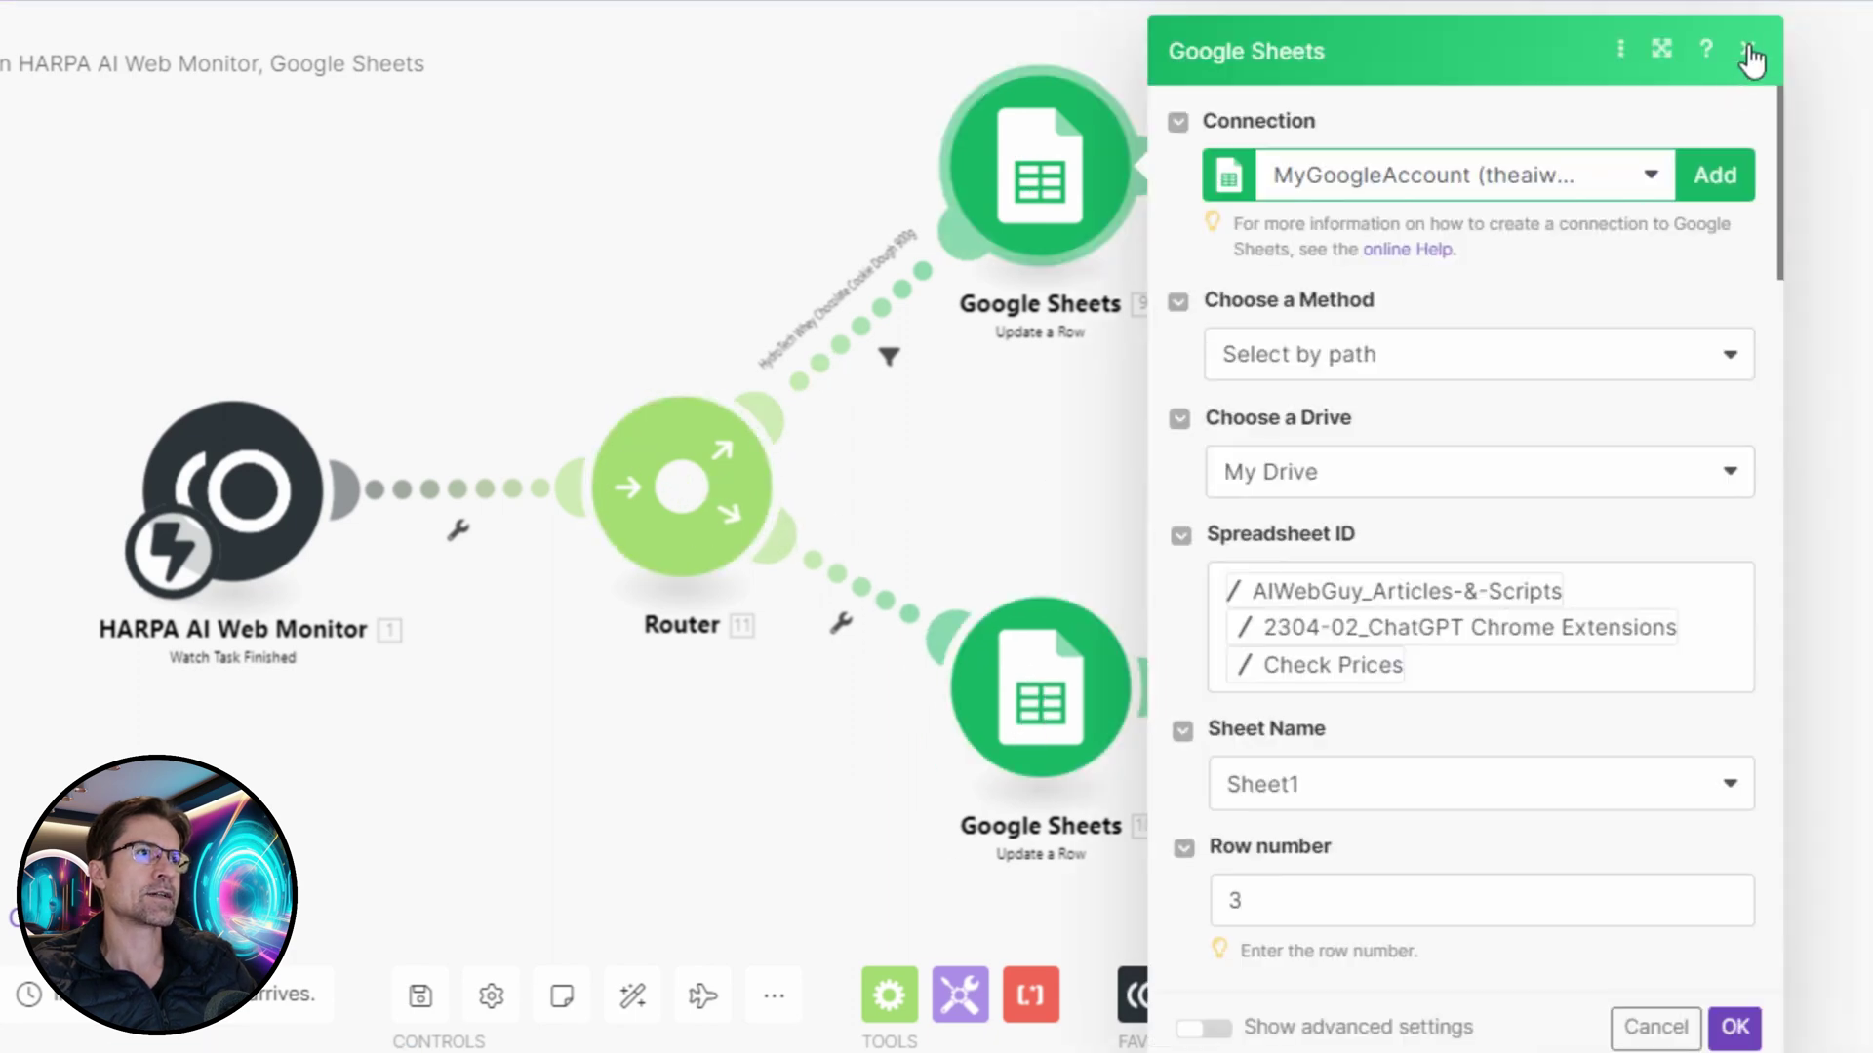
{"action": "left_click", "coordinate": [1752, 44]}
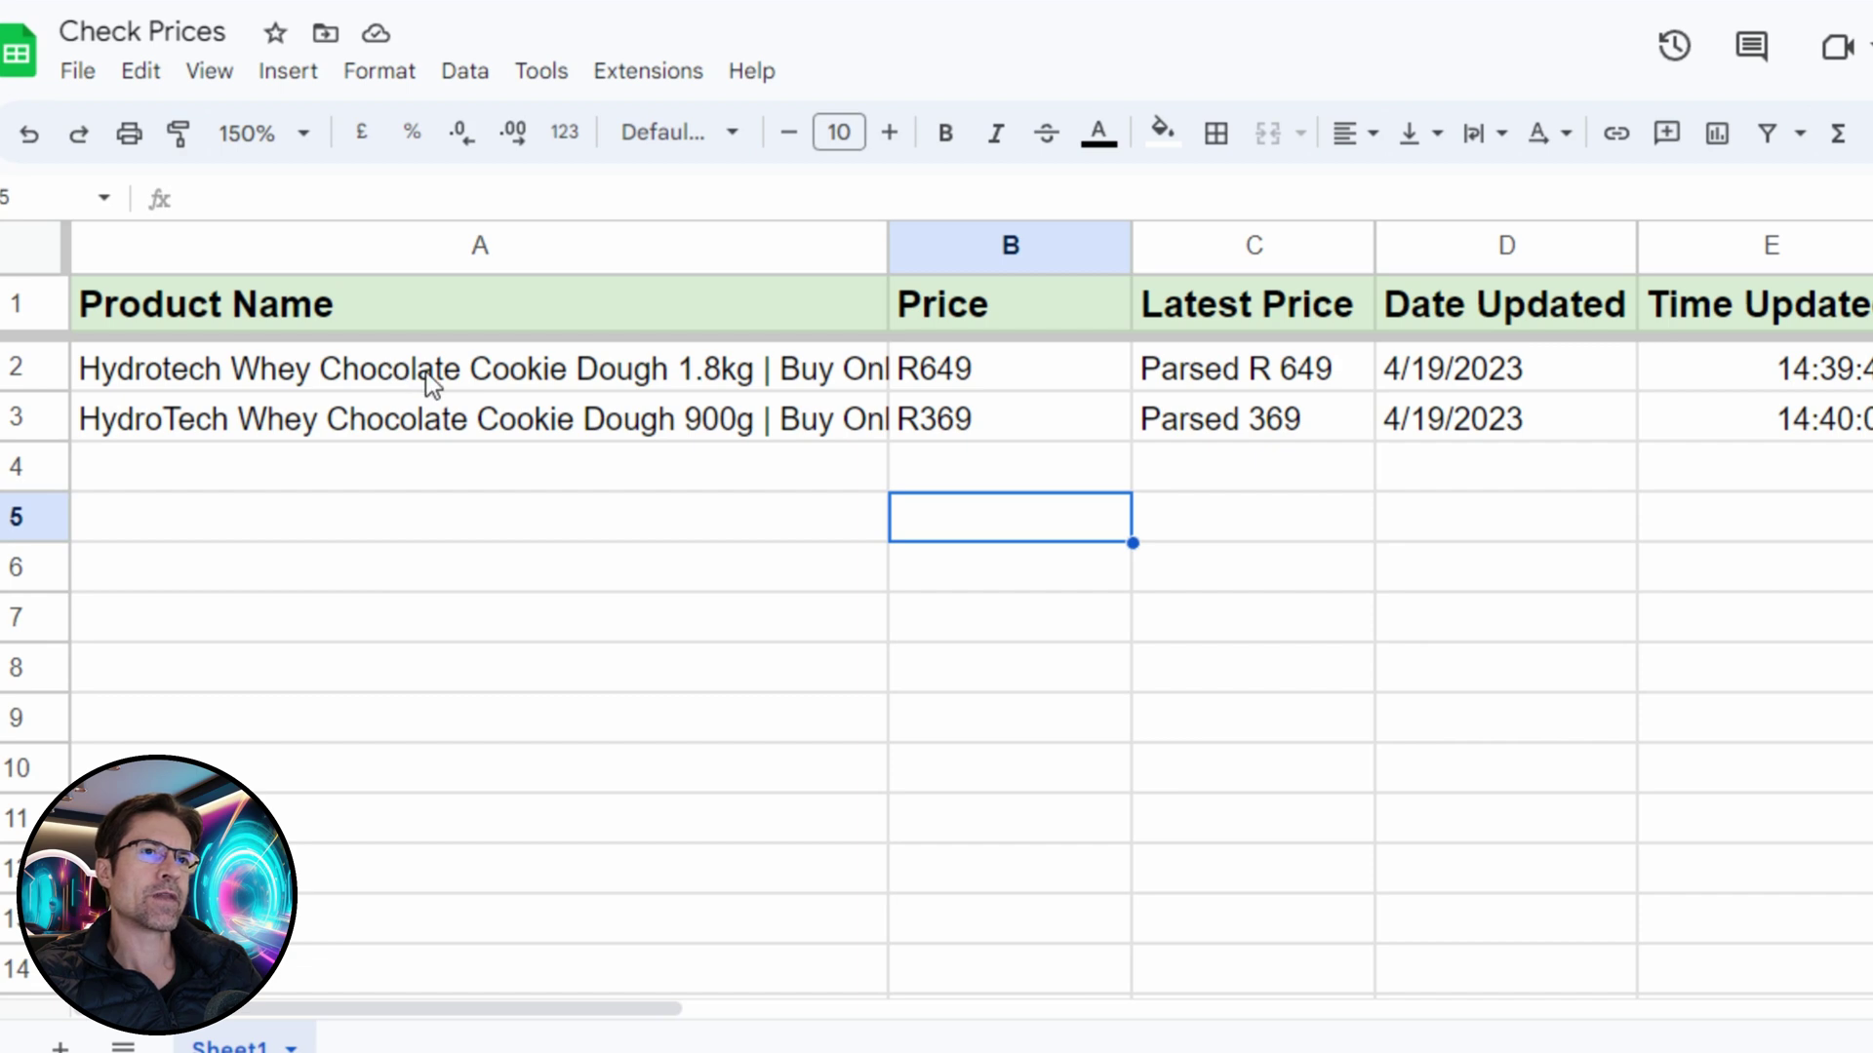
{"action": "left_click", "coordinate": [790, 381]}
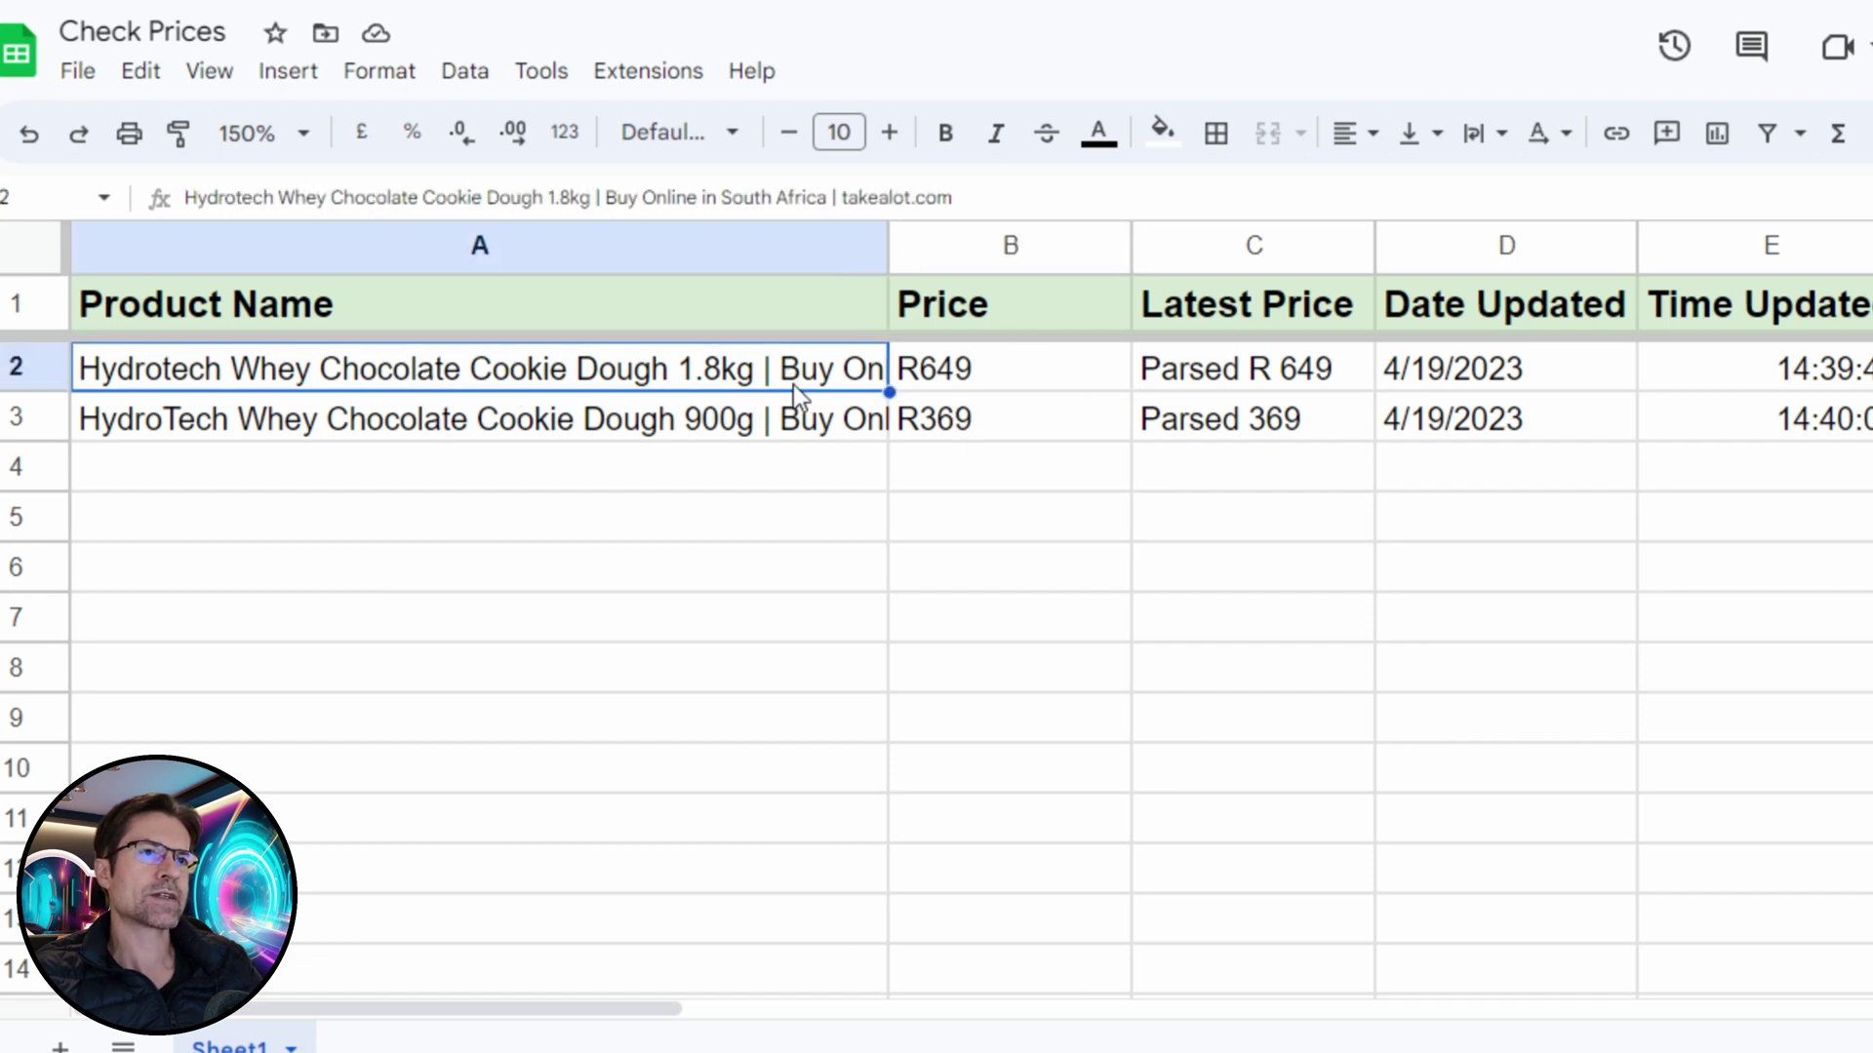
{"action": "left_click", "coordinate": [999, 248]}
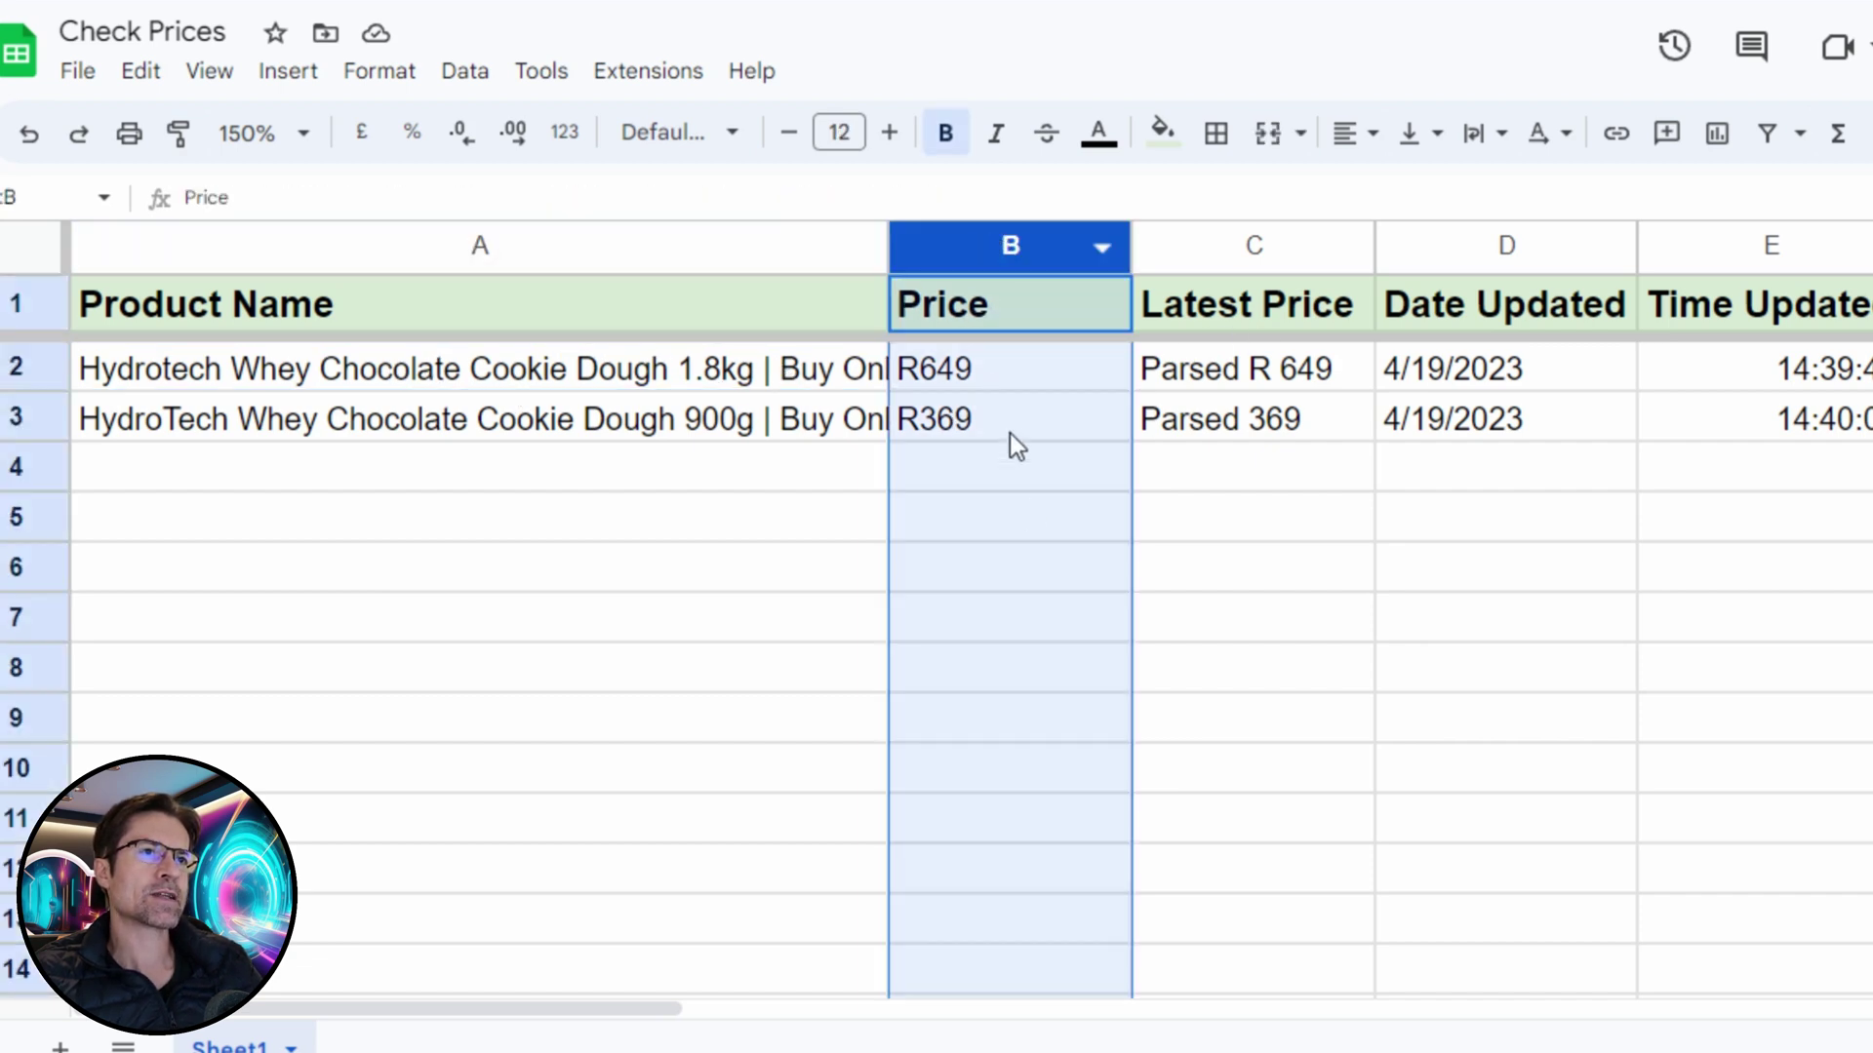
{"action": "left_click", "coordinate": [959, 390]}
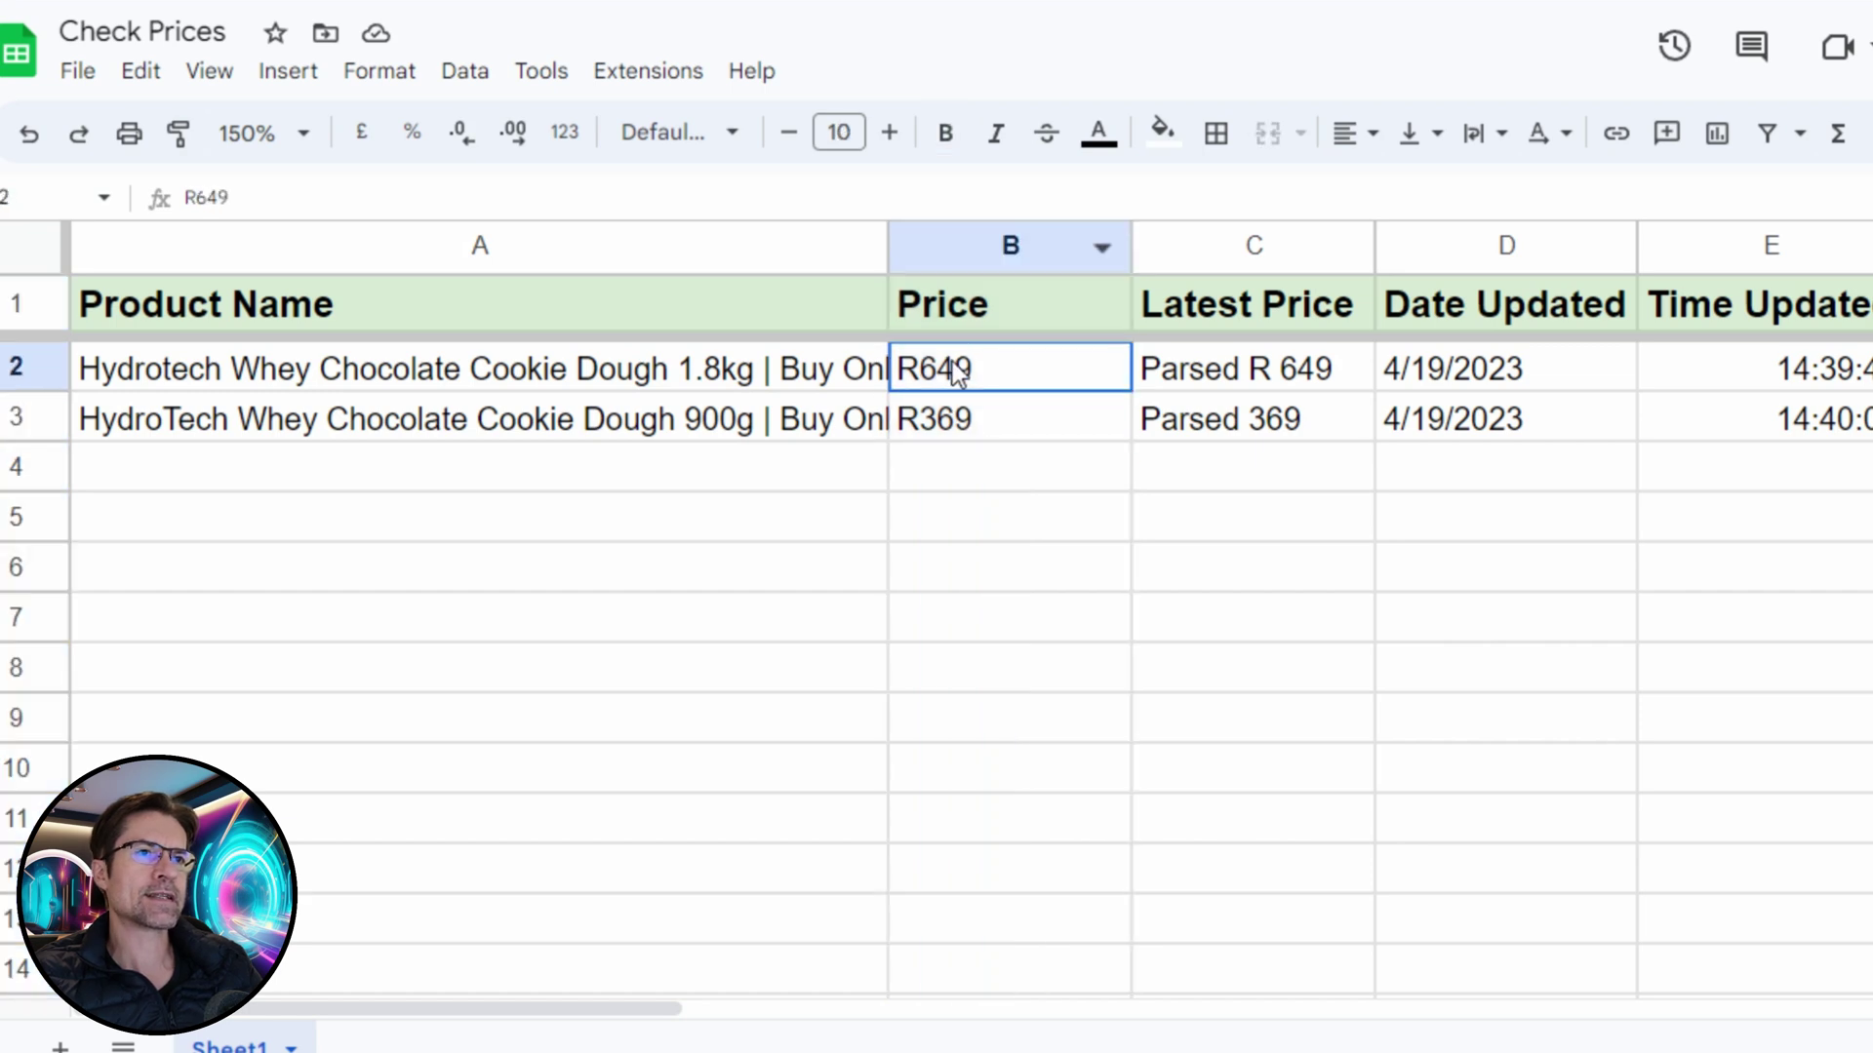
{"action": "left_click_drag", "start_coordinate": [957, 368], "coordinate": [964, 420]}
{"action": "left_click", "coordinate": [1234, 378]}
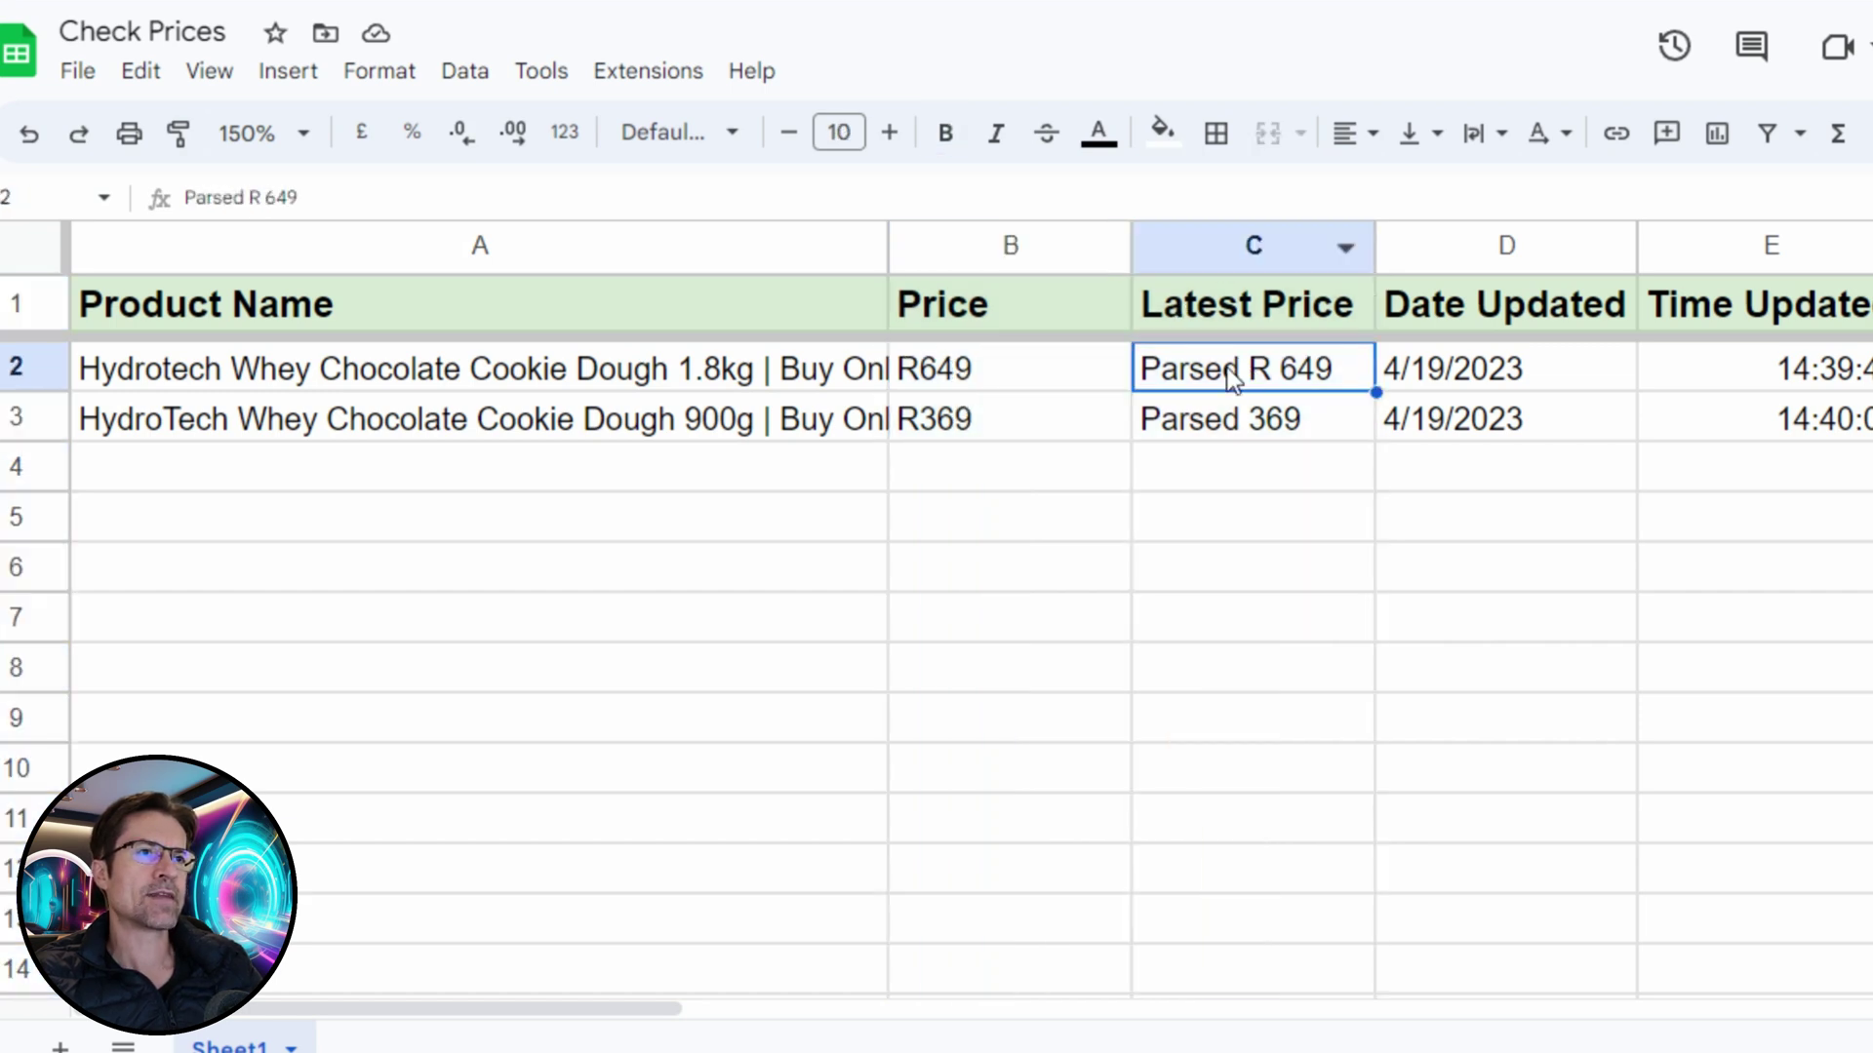
{"action": "left_click_drag", "start_coordinate": [1324, 369], "coordinate": [1405, 371]}
{"action": "left_click", "coordinate": [1438, 376]}
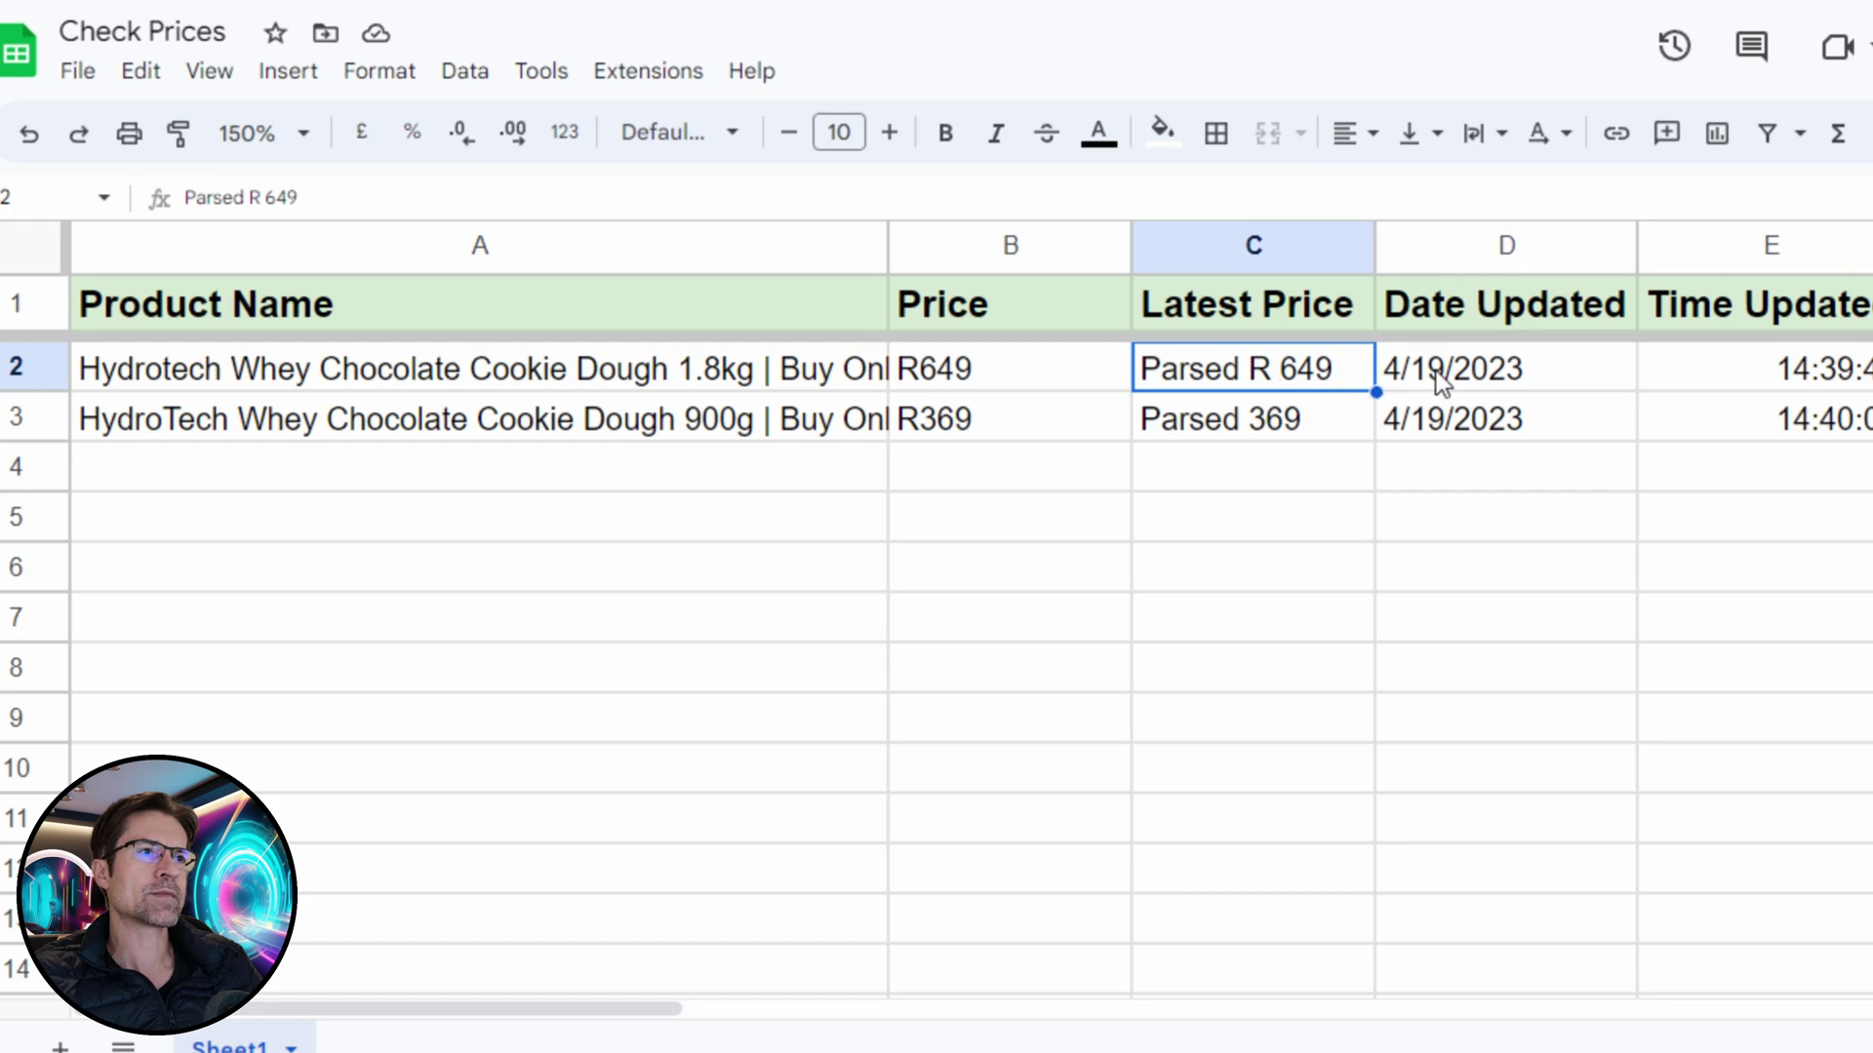
{"action": "left_click_drag", "start_coordinate": [1620, 380], "coordinate": [1769, 381]}
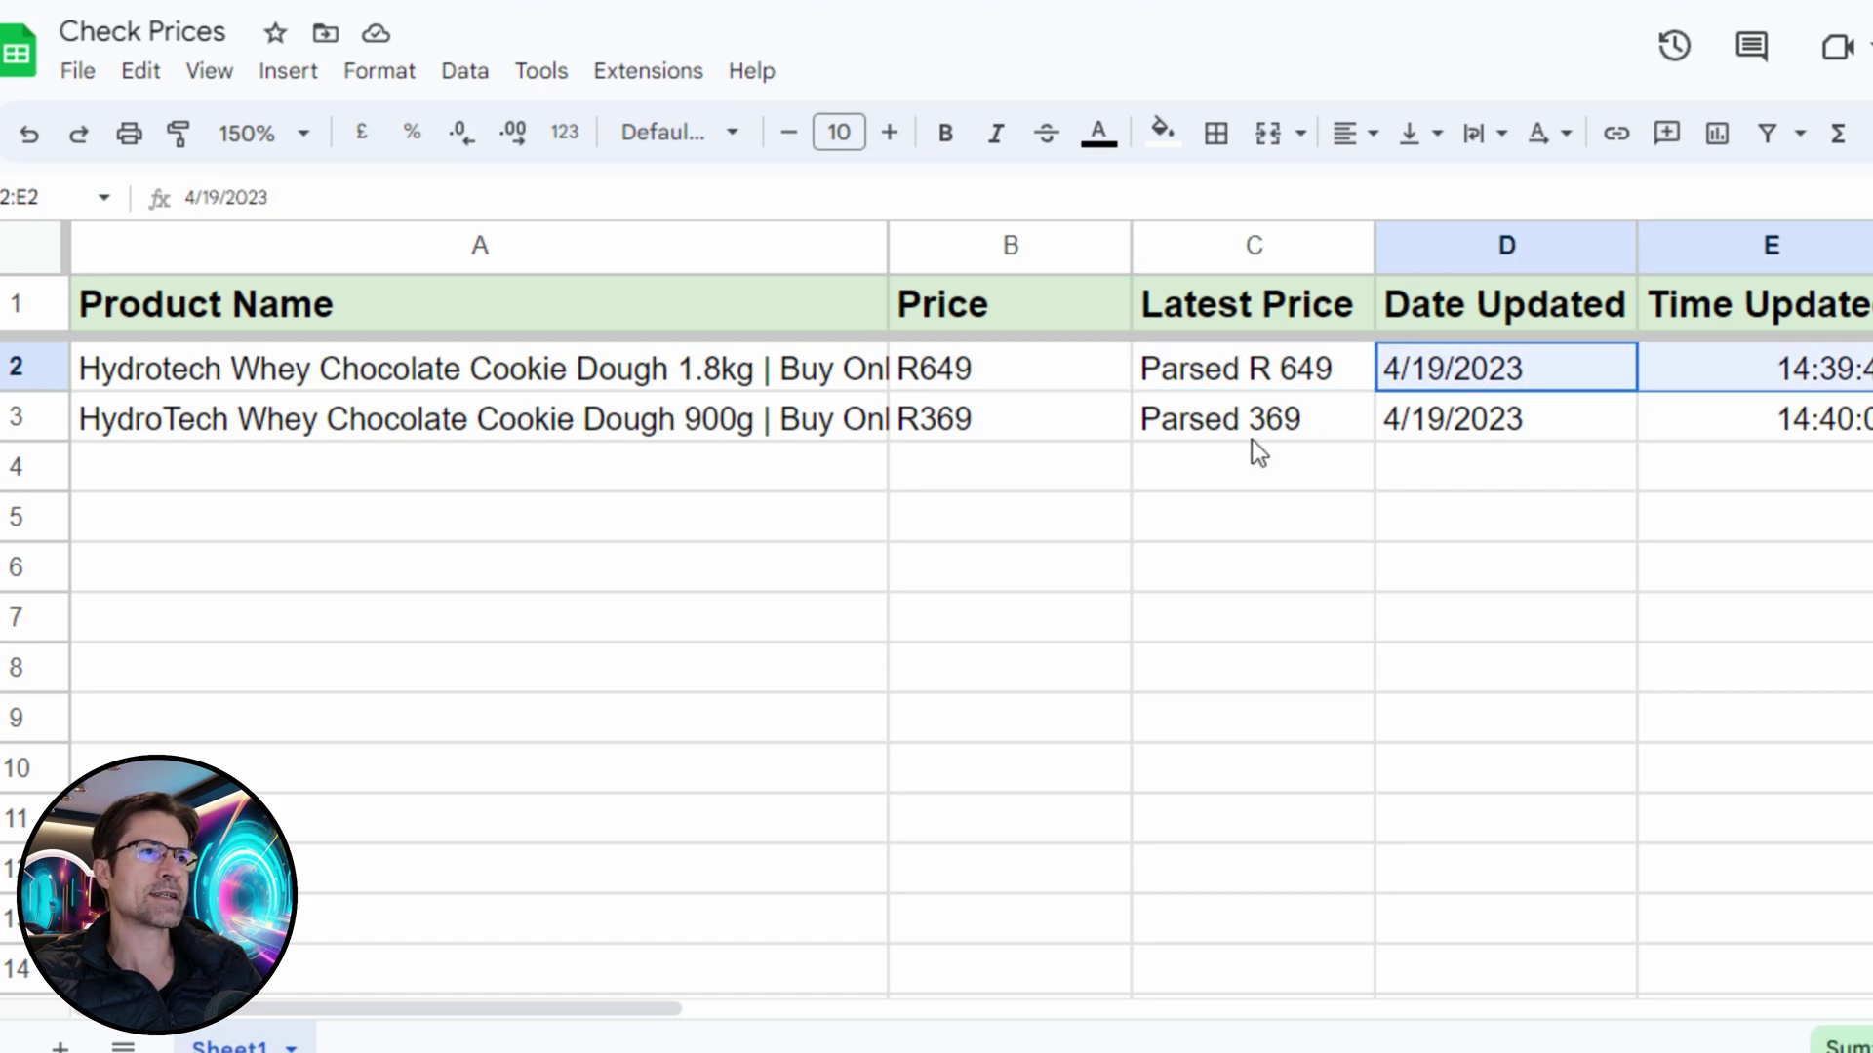
{"action": "left_click", "coordinate": [1294, 390]}
{"action": "key", "text": "Left"}
{"action": "key", "text": "Right"}
{"action": "key", "text": "Left"}
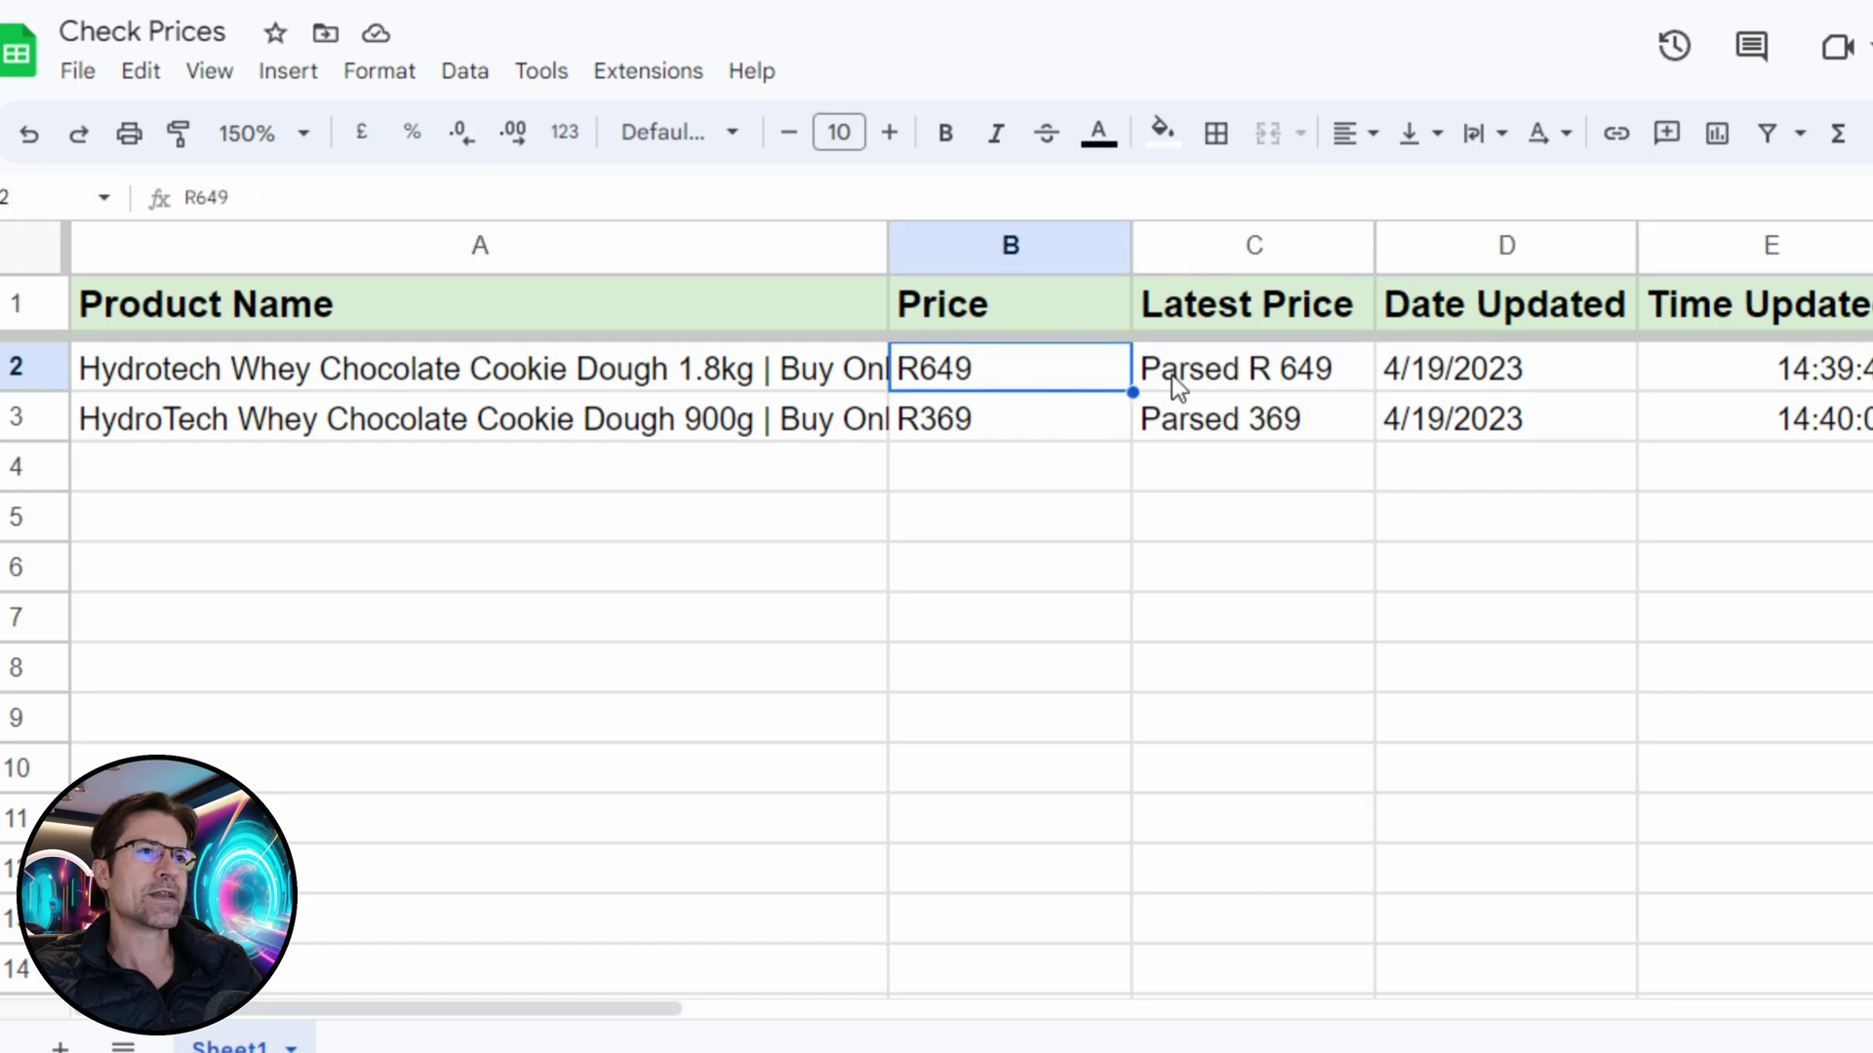
{"action": "key", "text": "Right"}
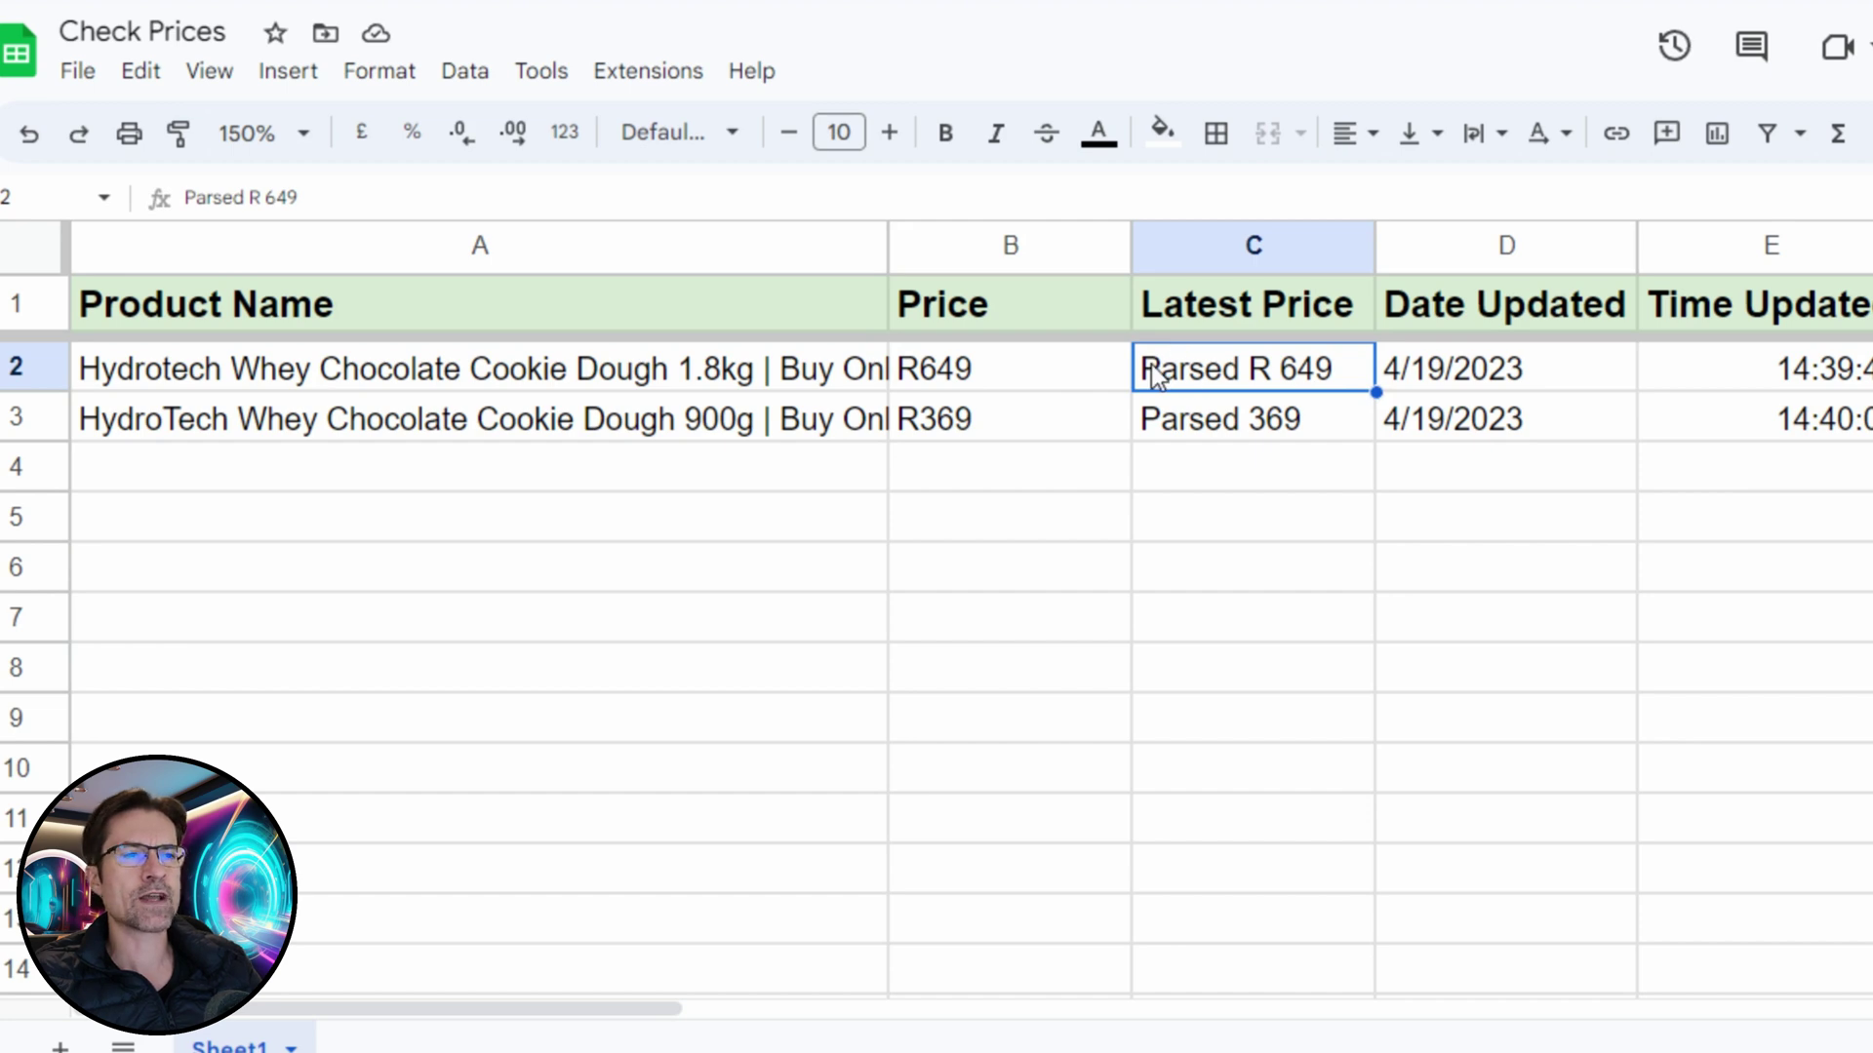
{"action": "left_click_drag", "start_coordinate": [1522, 369], "coordinate": [1746, 386]}
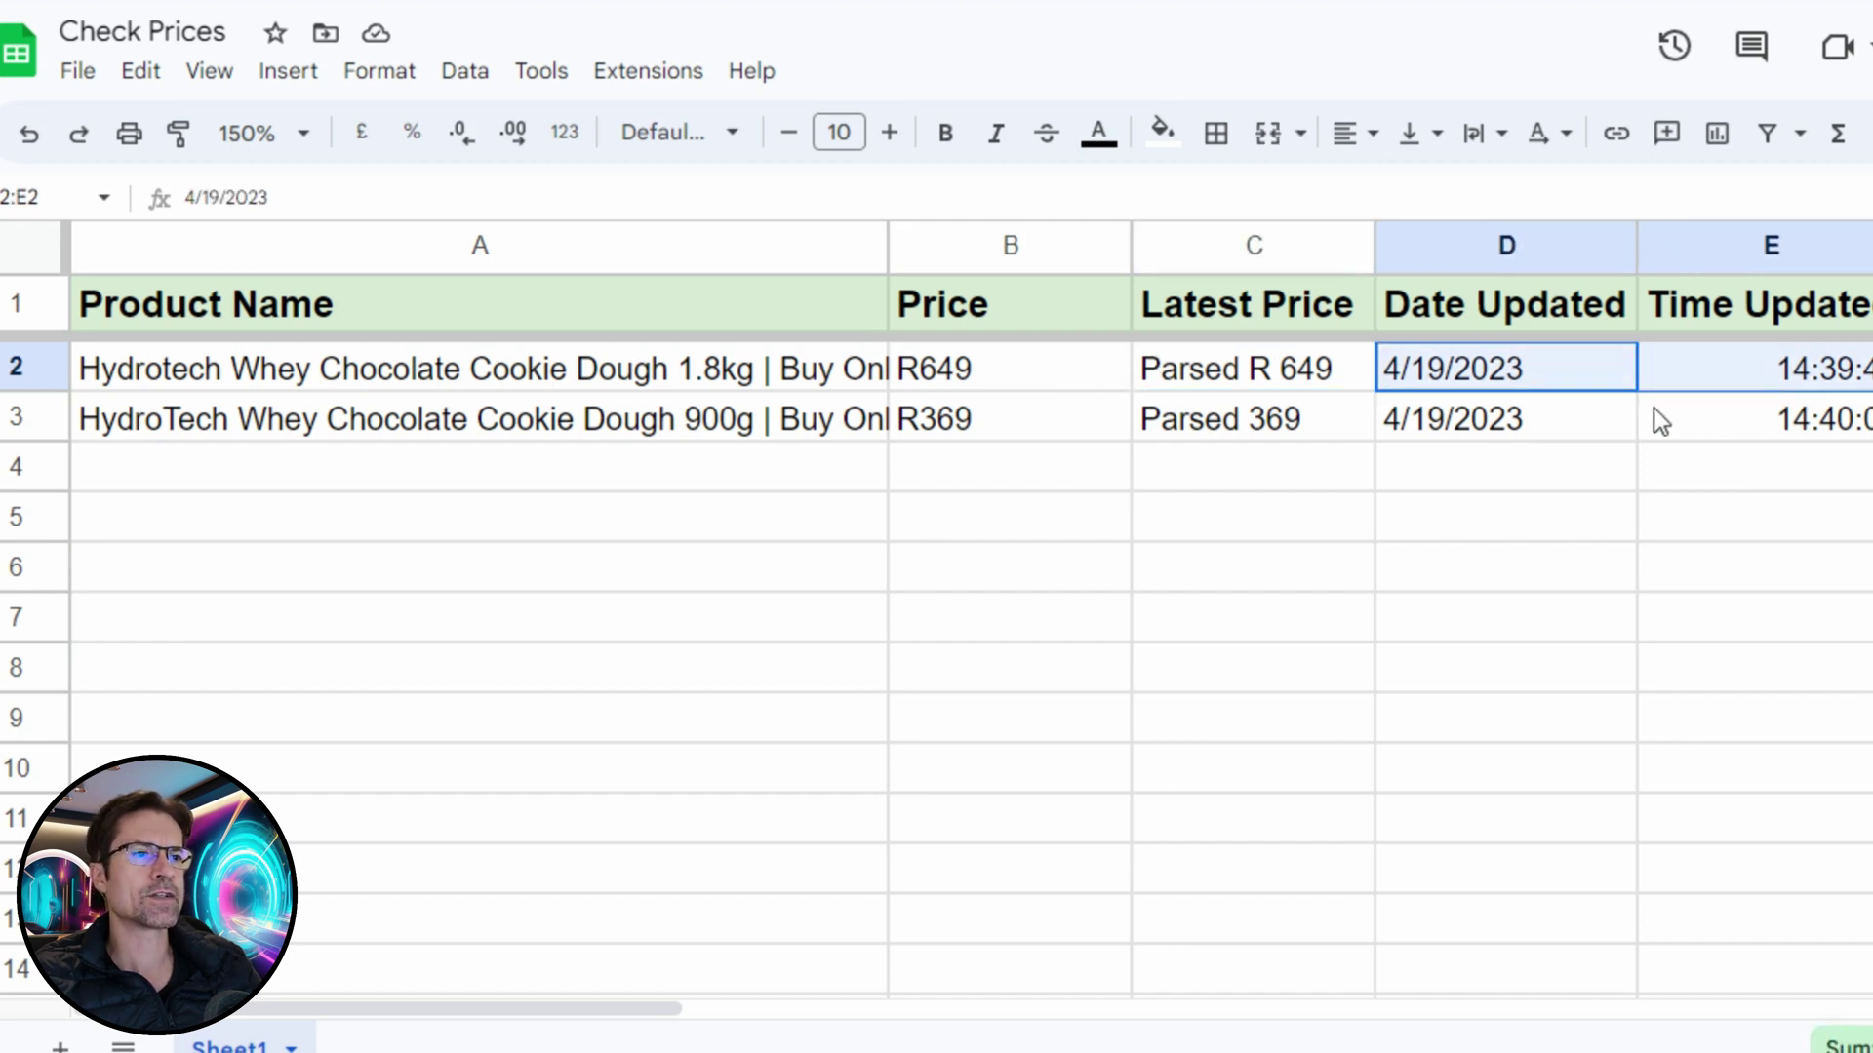